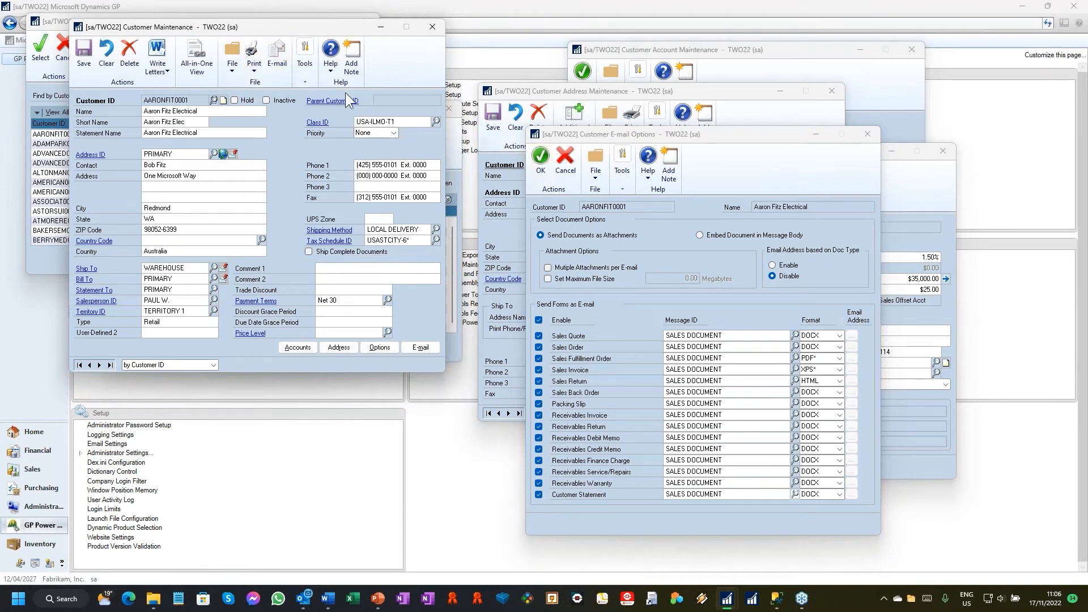
Step: Capture screenshots of all open windows from Customer Maintenance and email them, keeping the default attachment options
click(299, 78)
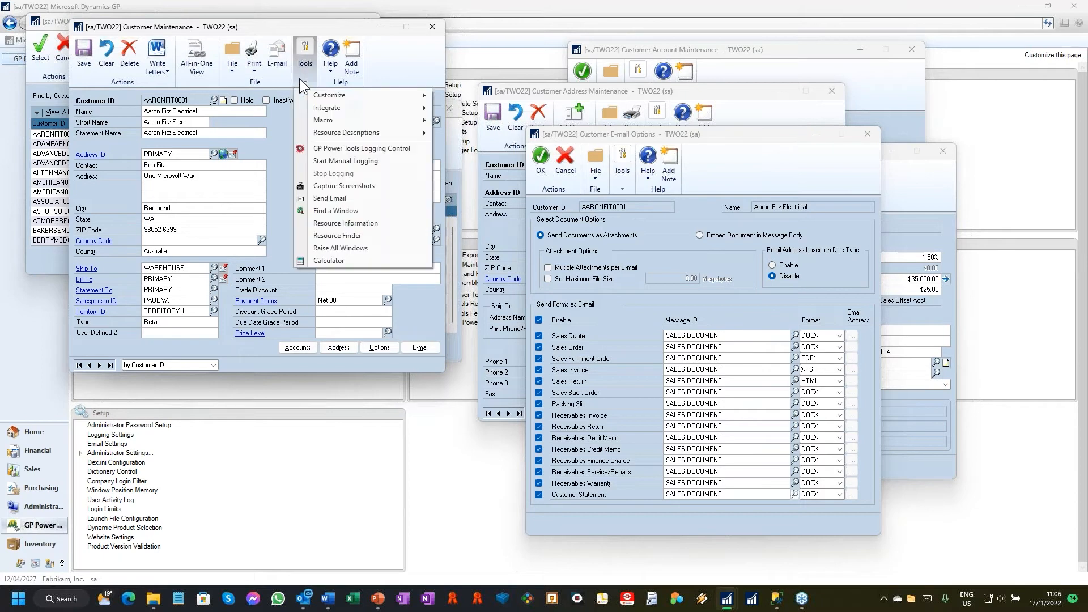
click(338, 182)
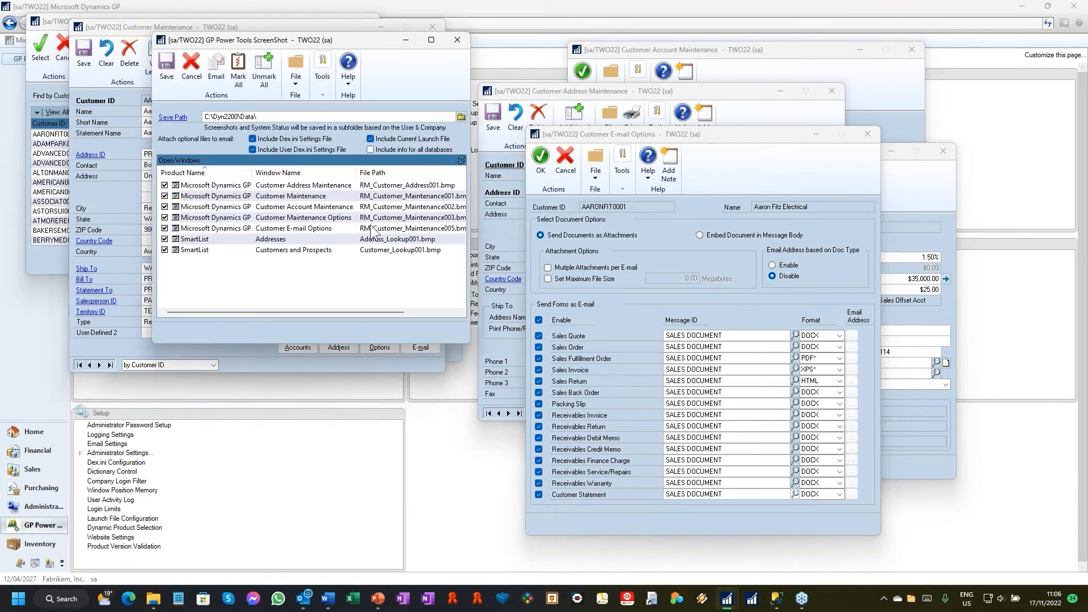
click(218, 77)
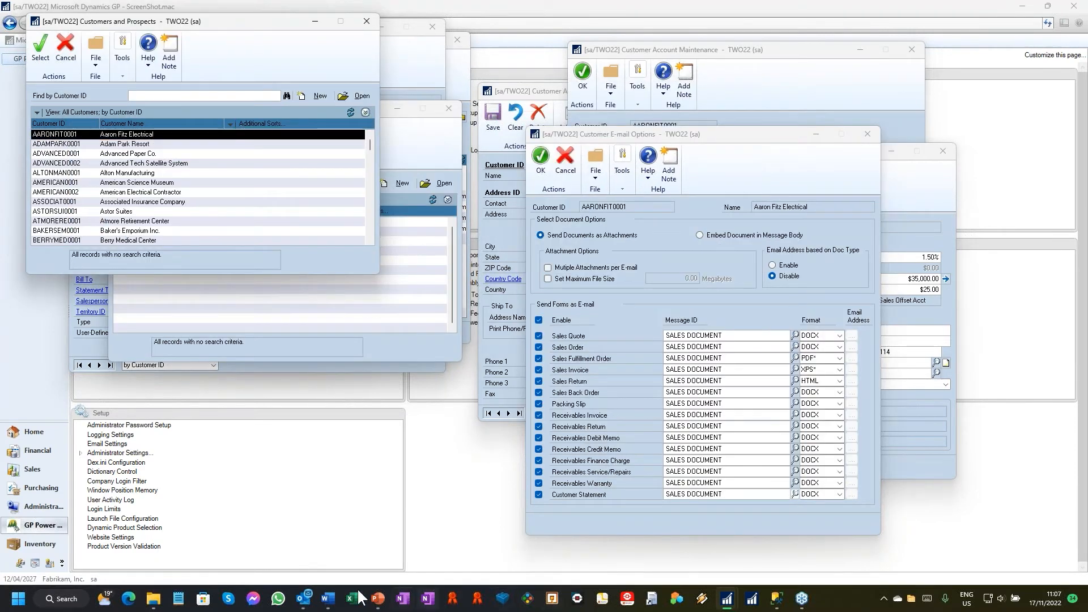
Step: Switch to the generated GP Power Tools System Summary message in Outlook and open its System Summary.txt attachment full screen
mouse_move(303, 598)
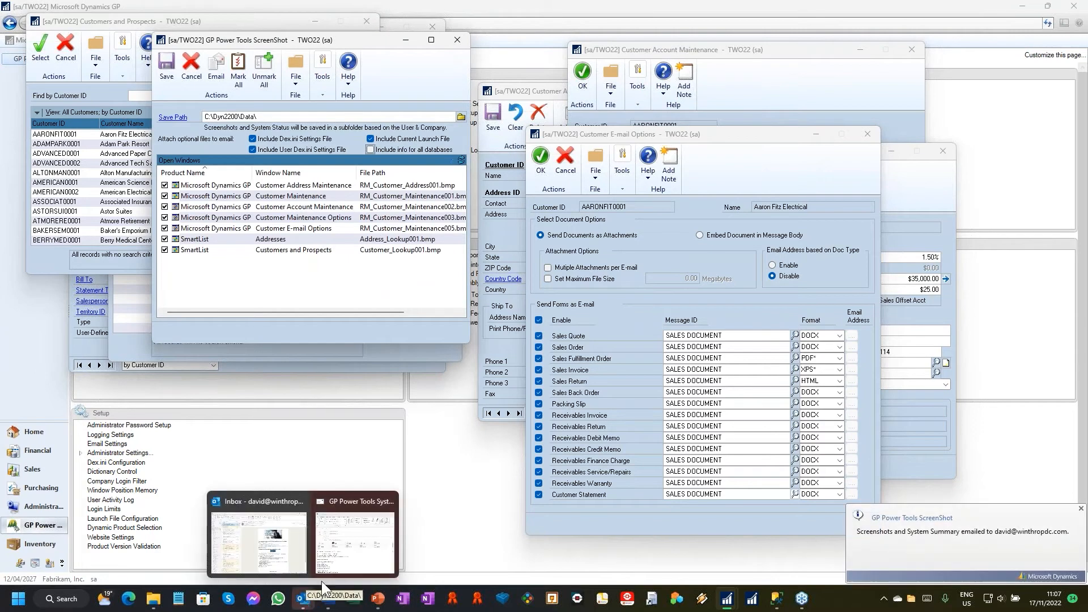
click(350, 554)
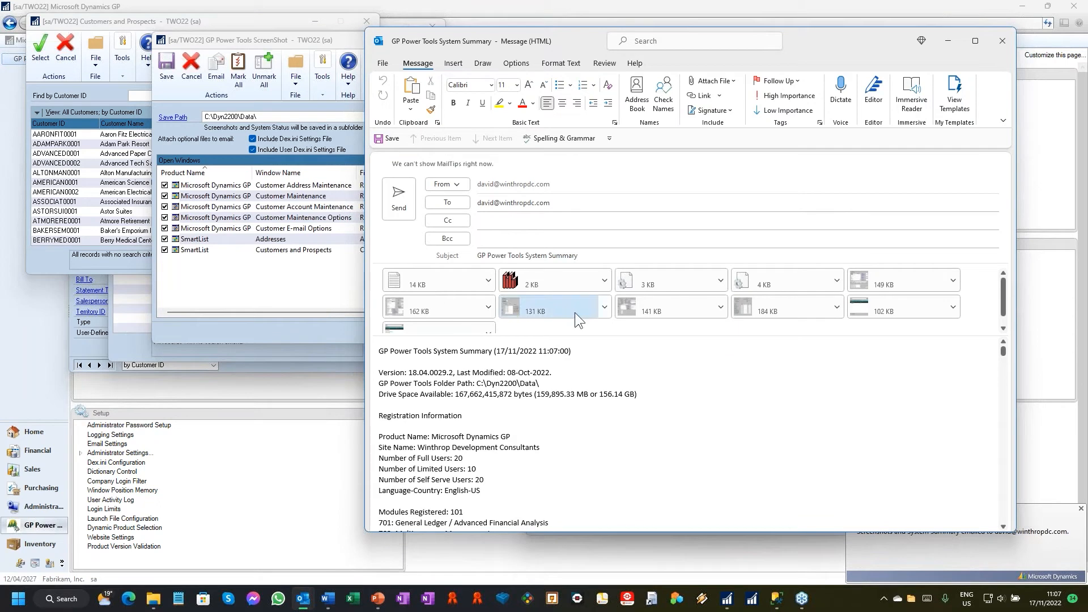
click(478, 321)
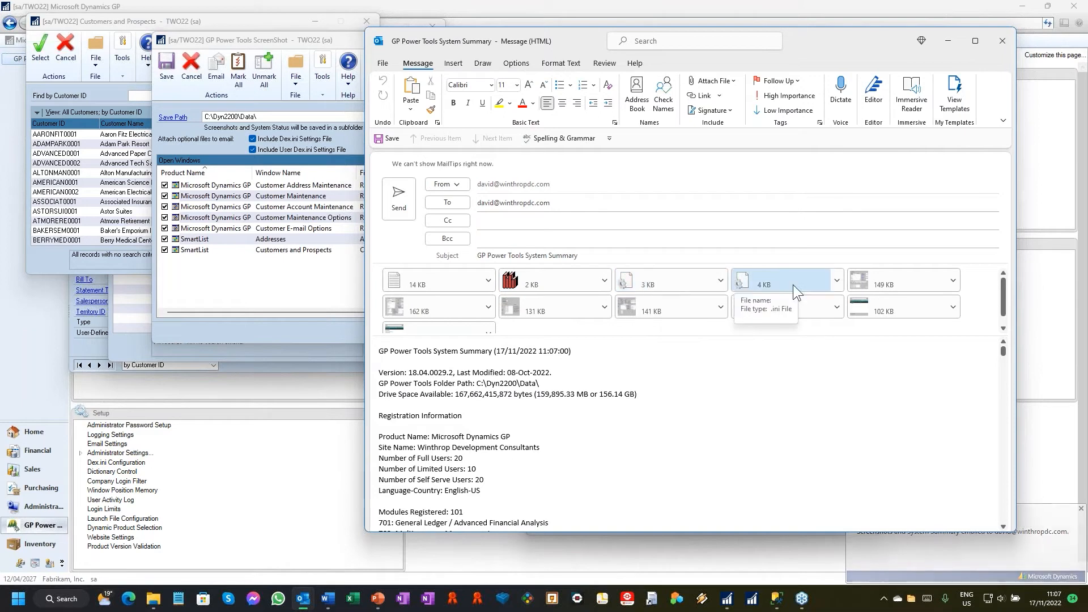
double_click(414, 286)
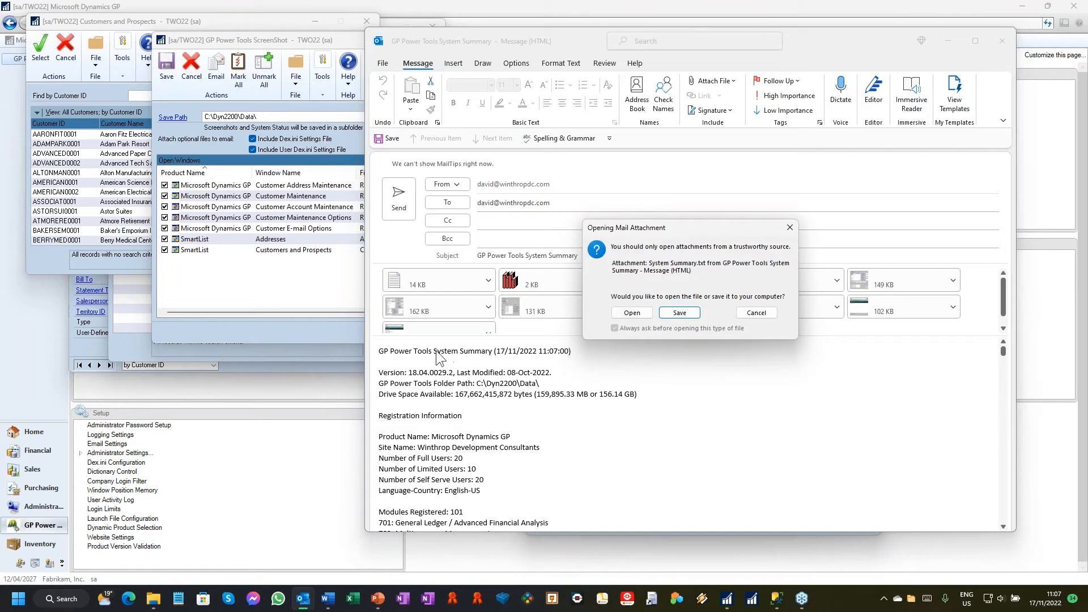
click(629, 313)
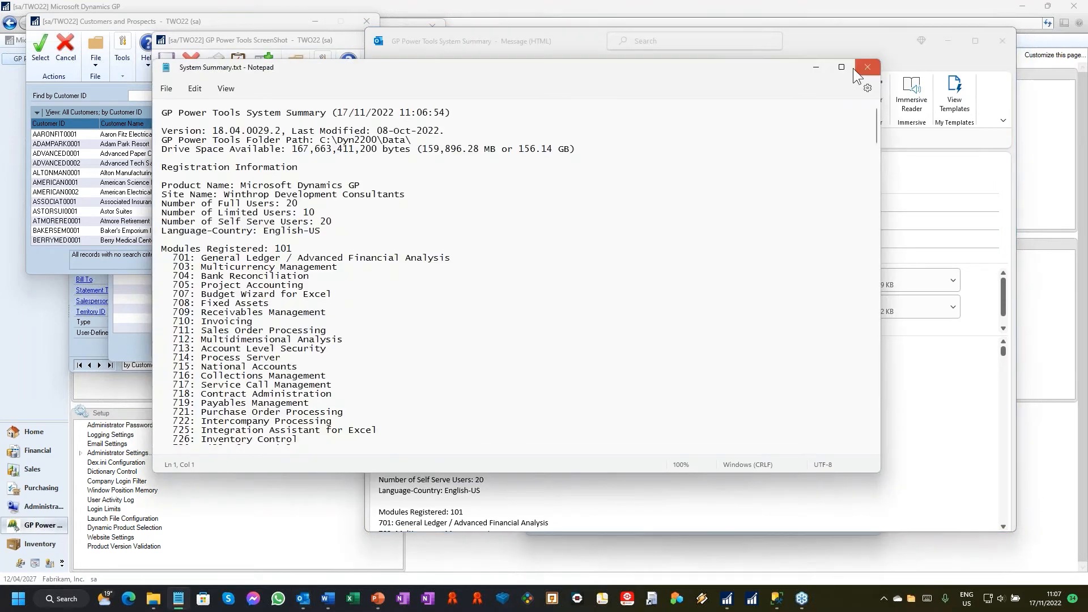
click(849, 67)
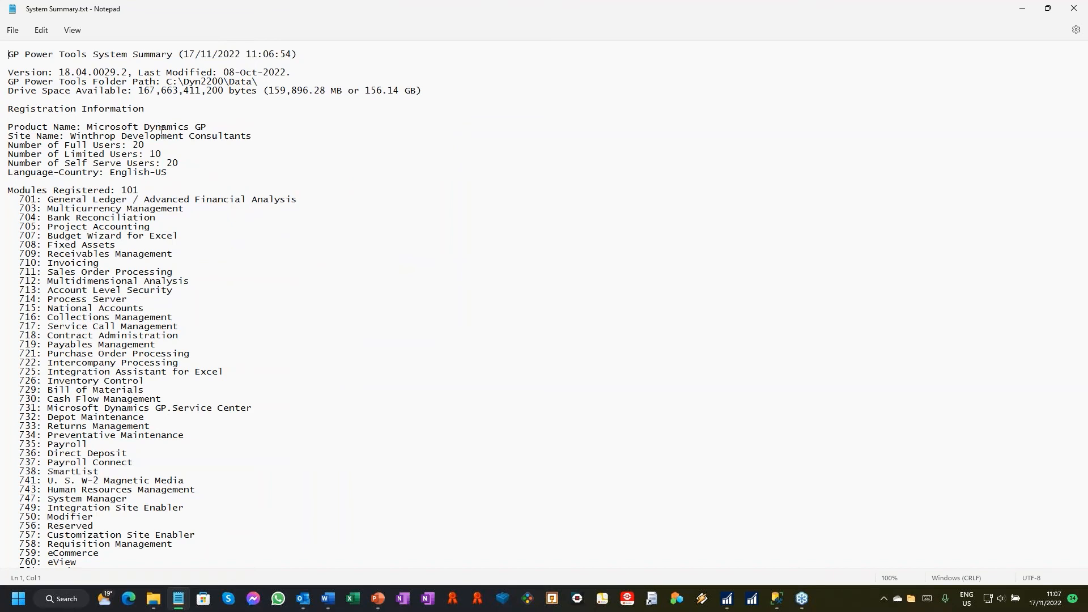
Step: Examine the system summary's registered modules, environment, SQL, database, customization, add-in, dictionary and attachment information through to the end
scroll(159, 122, down, 2)
scroll(152, 109, down, 13)
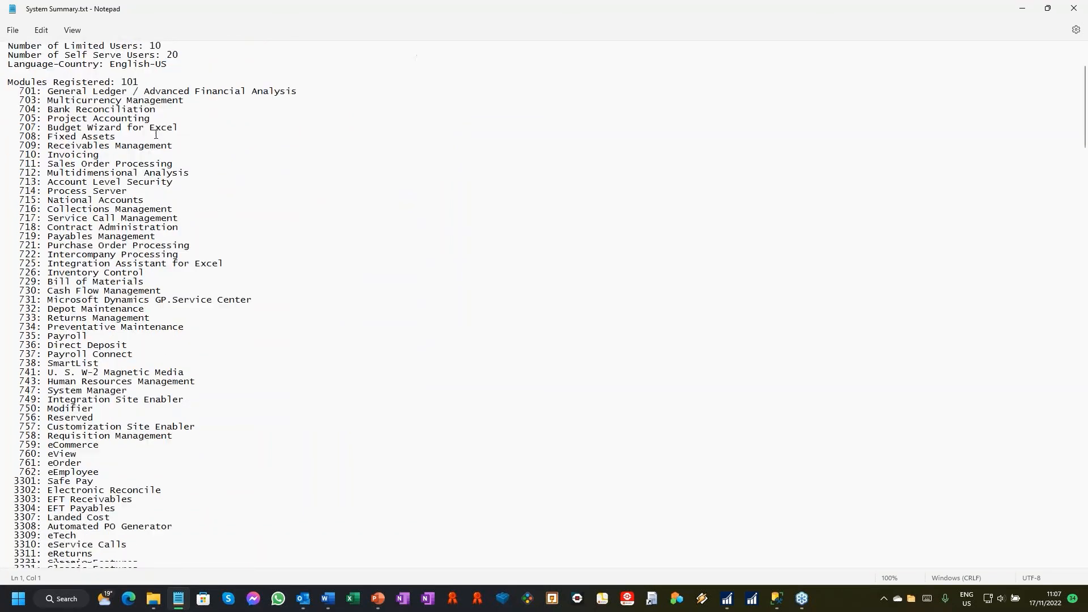
scroll(198, 220, down, 20)
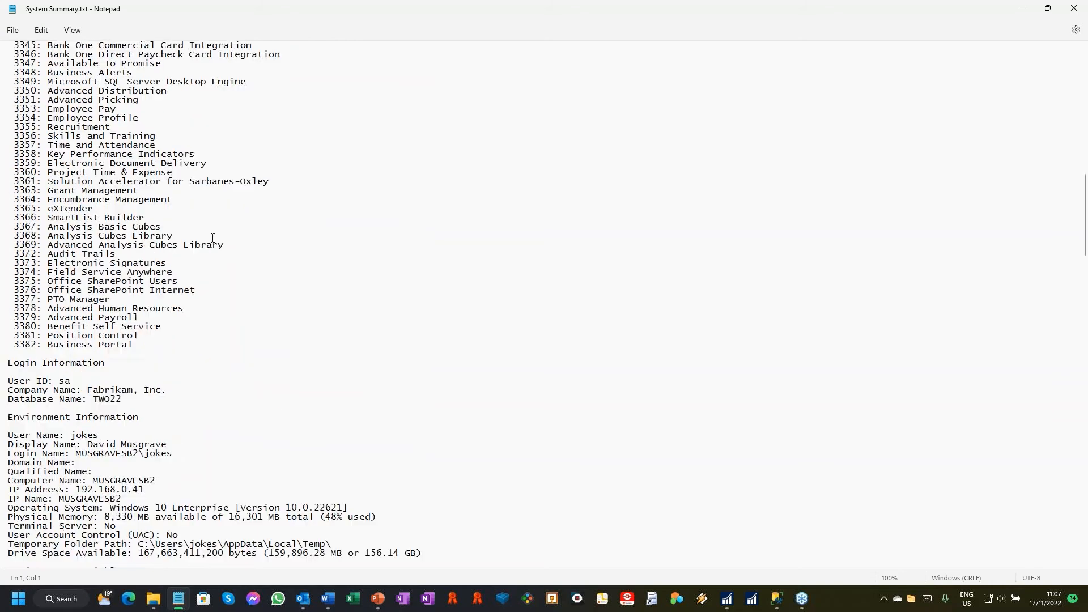
scroll(213, 250, down, 2)
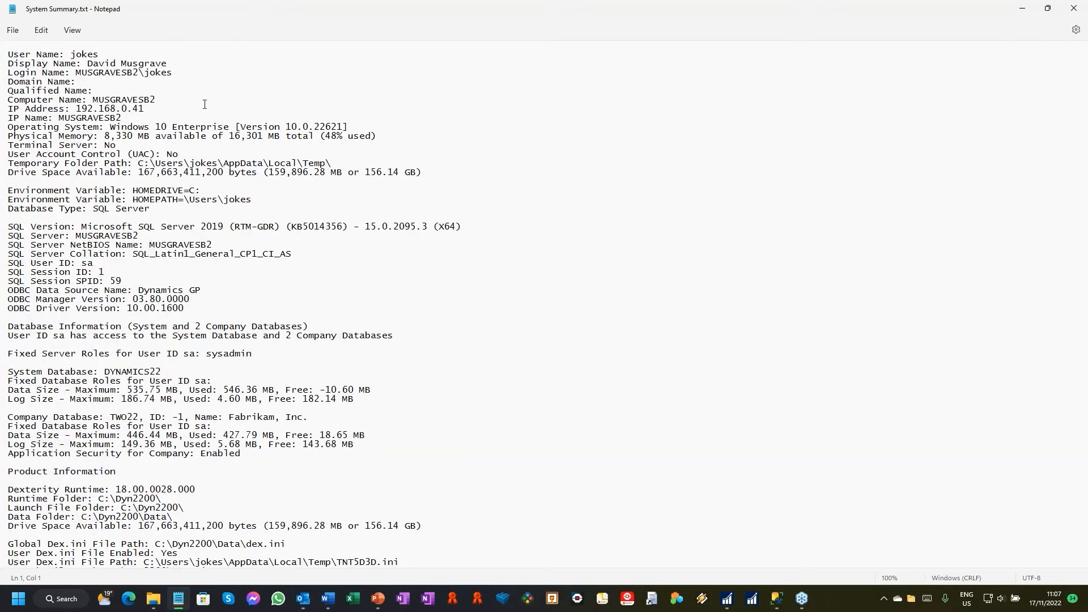
scroll(205, 105, down, 4)
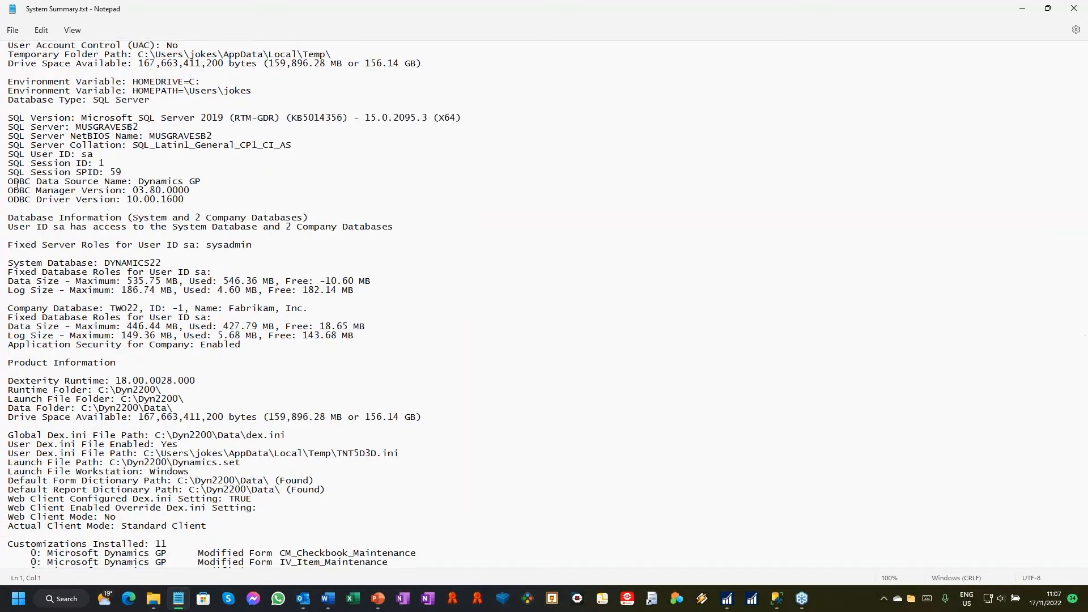
scroll(37, 206, down, 3)
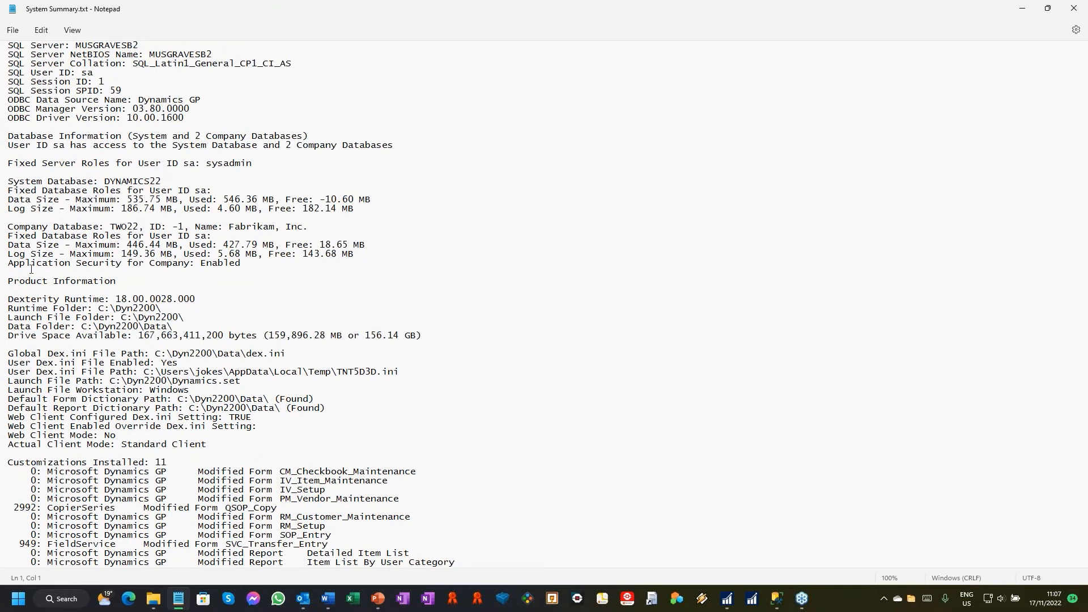
scroll(31, 269, down, 4)
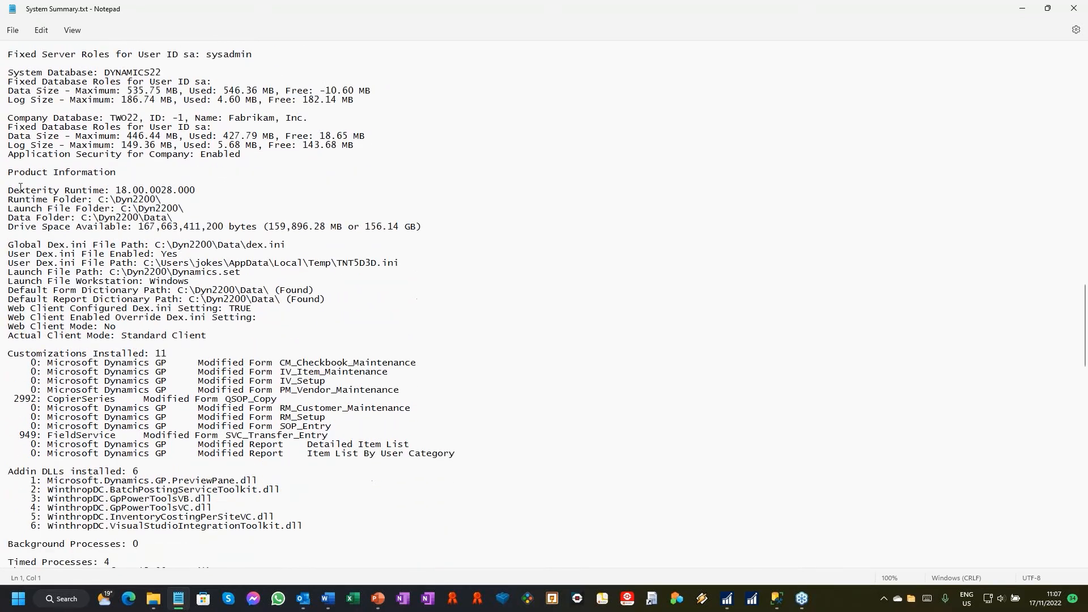
scroll(24, 223, down, 3)
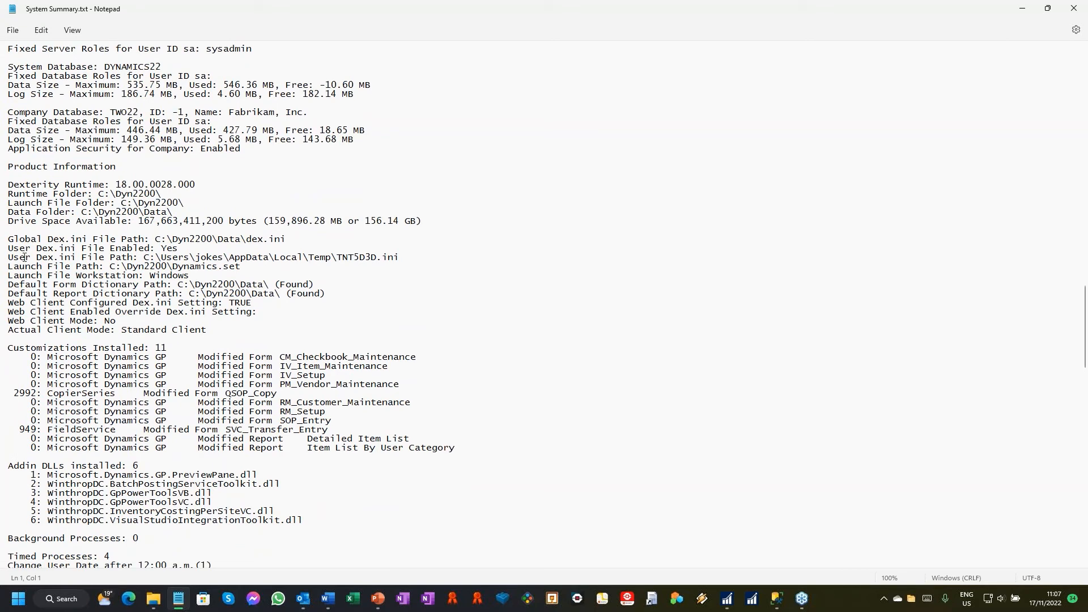
scroll(24, 258, down, 2)
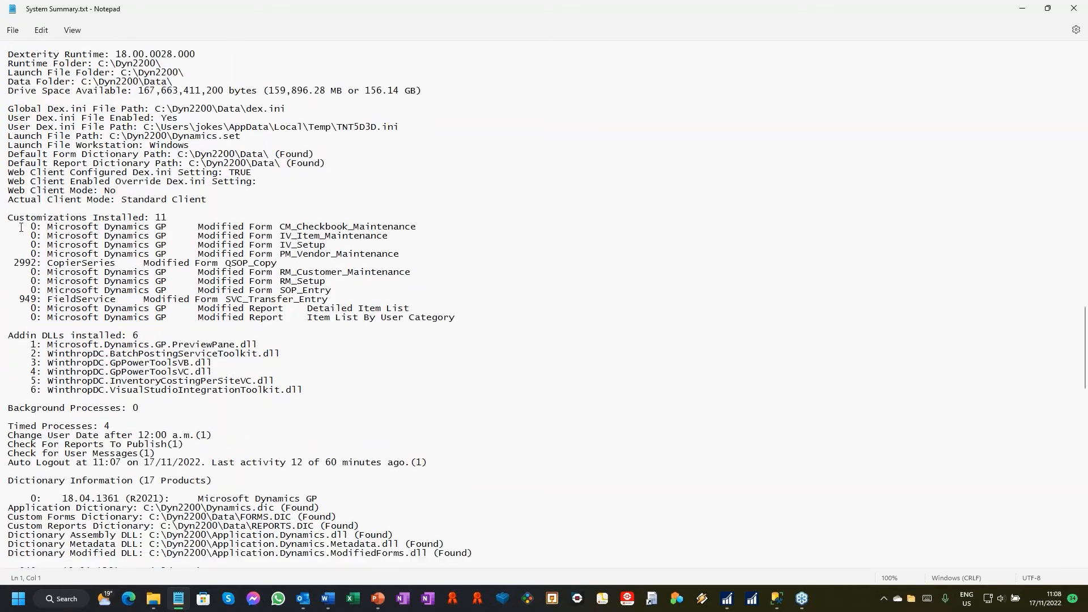
scroll(23, 227, down, 2)
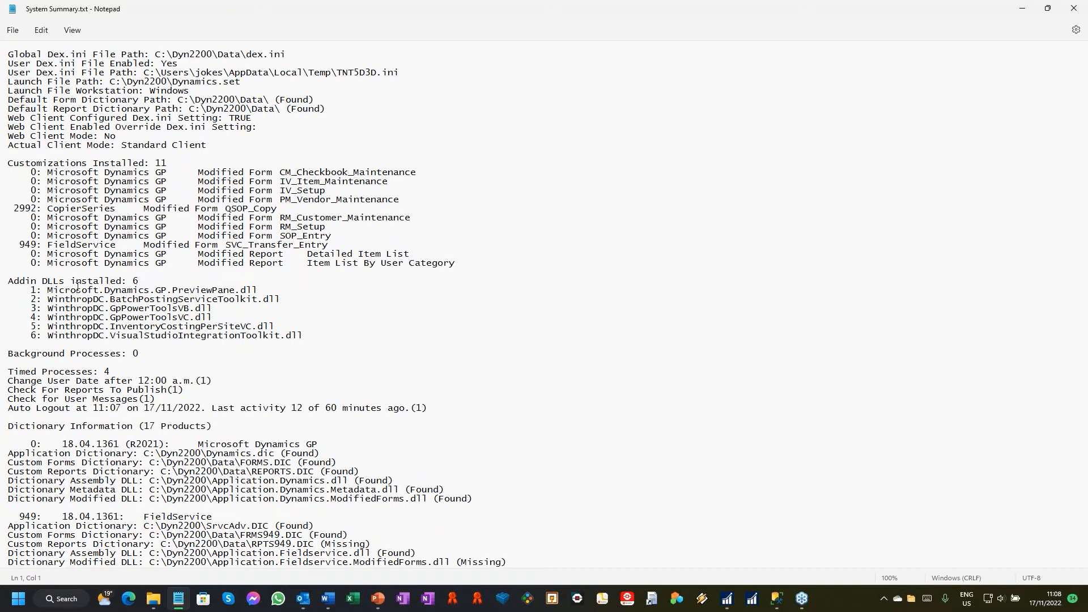
scroll(93, 295, down, 4)
scroll(31, 270, down, 4)
scroll(57, 205, down, 1)
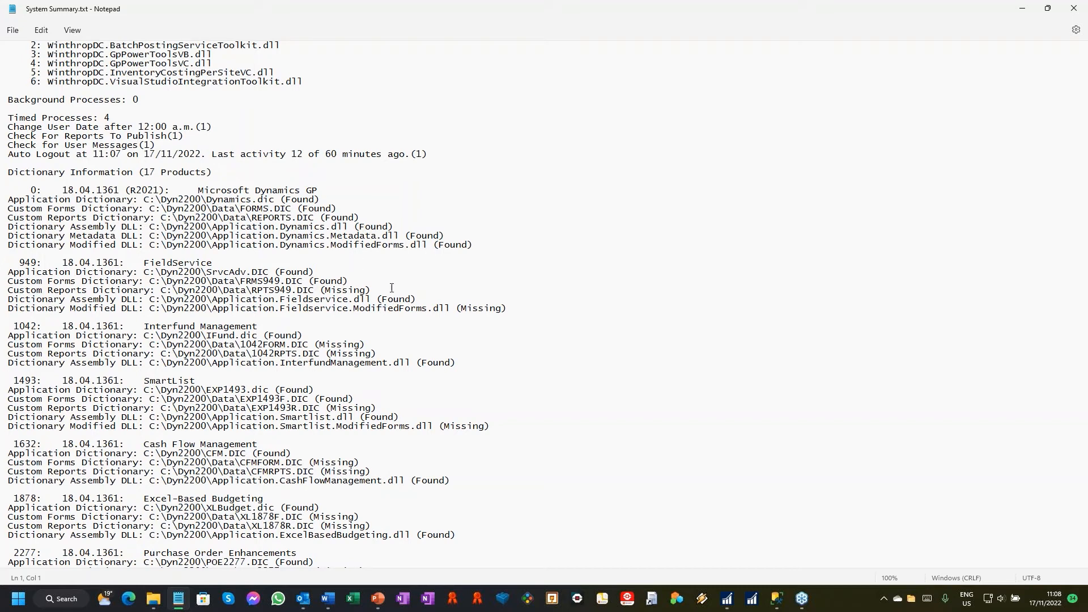
scroll(392, 288, down, 4)
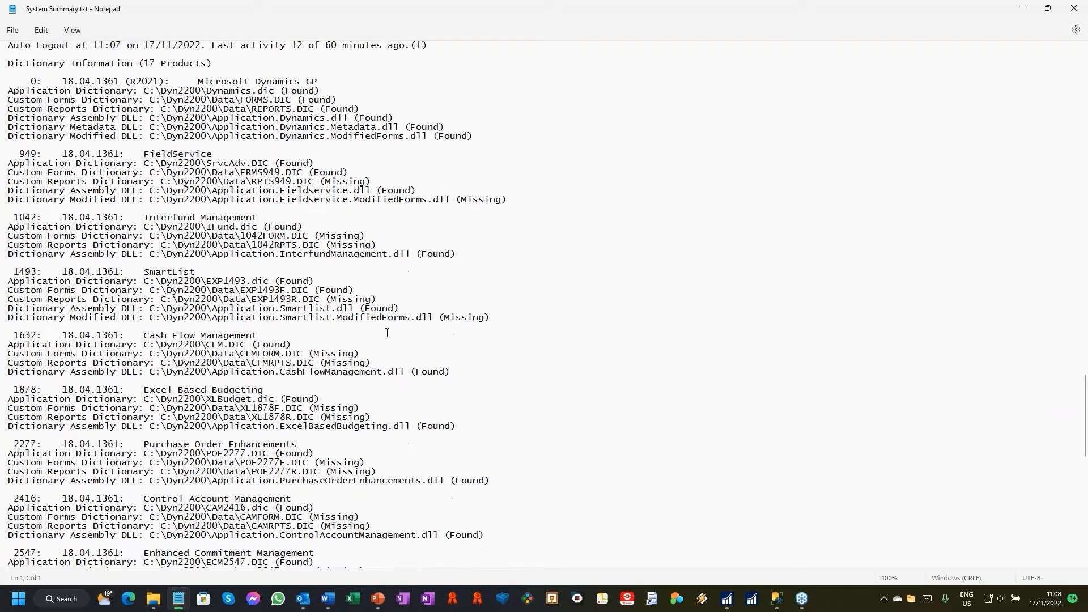
scroll(385, 335, down, 1)
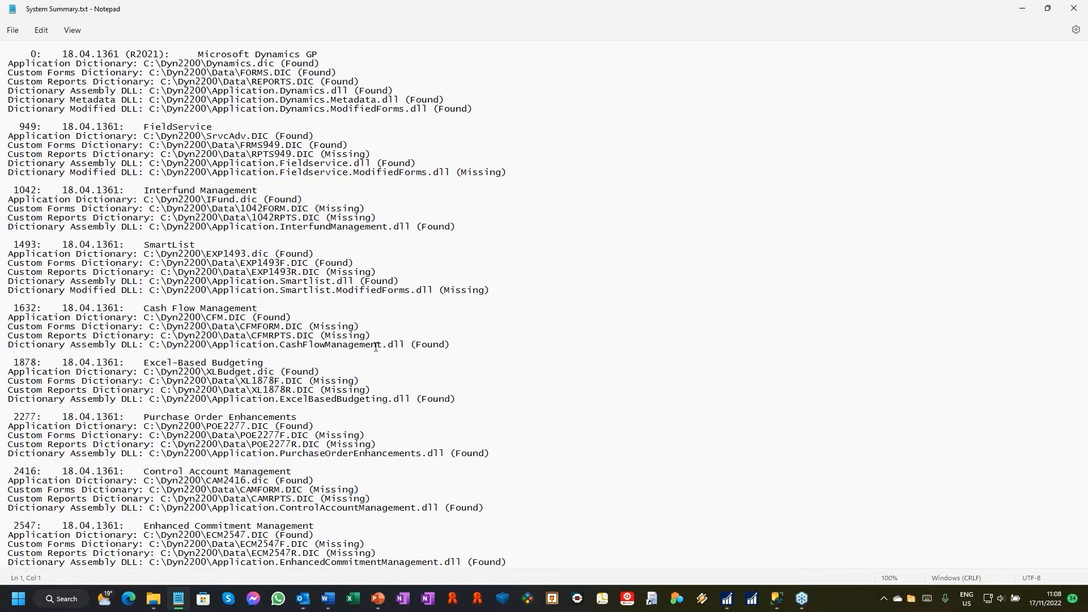
scroll(378, 347, down, 4)
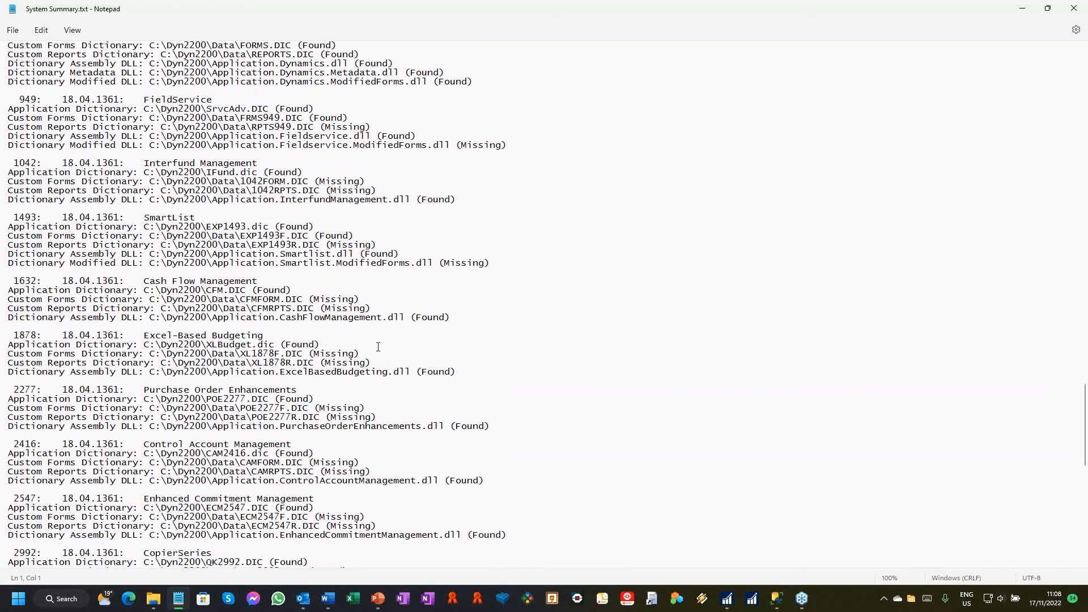
scroll(379, 346, down, 7)
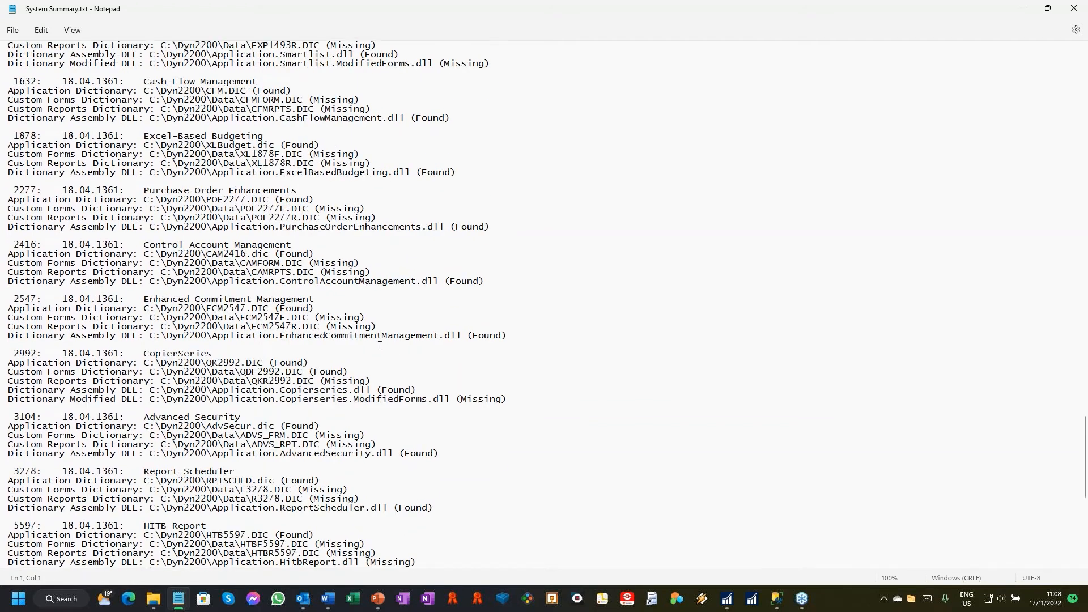
scroll(380, 345, down, 11)
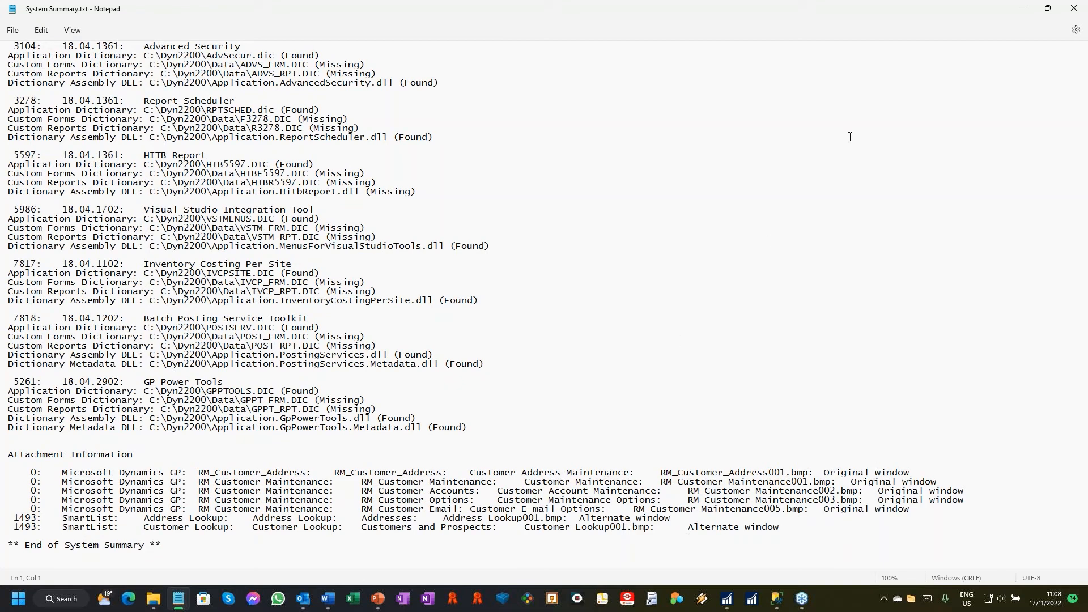
Step: Close System Summary.txt and discard the System Summary email without saving changes
click(1074, 12)
click(1000, 44)
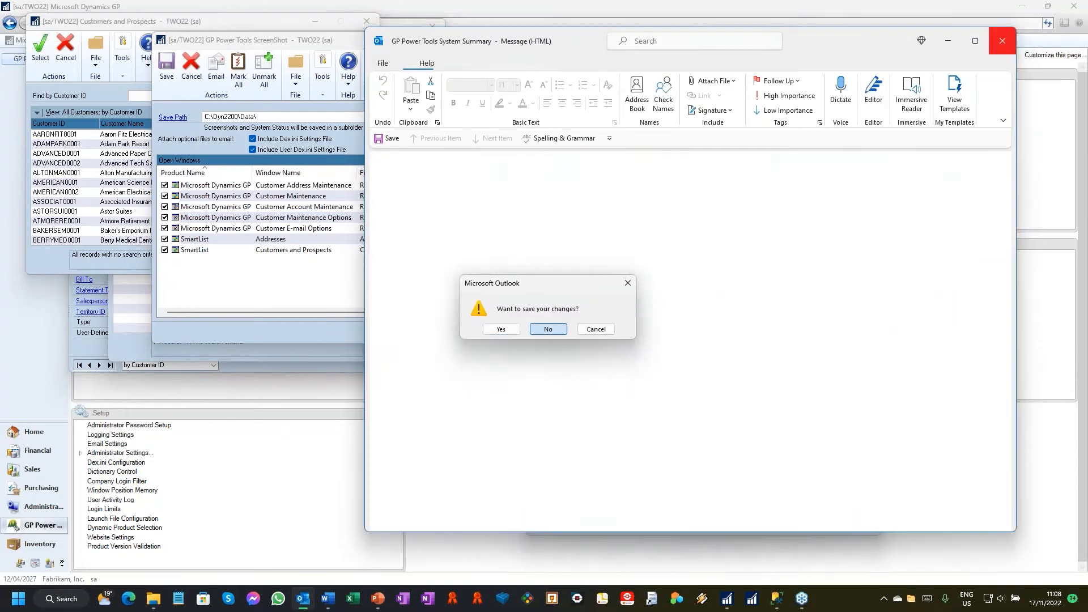
click(537, 327)
Step: Close every open window except Customer Maintenance, including the screenshot tool and lookups, and move Customer Maintenance nearer the screen's centre
click(866, 132)
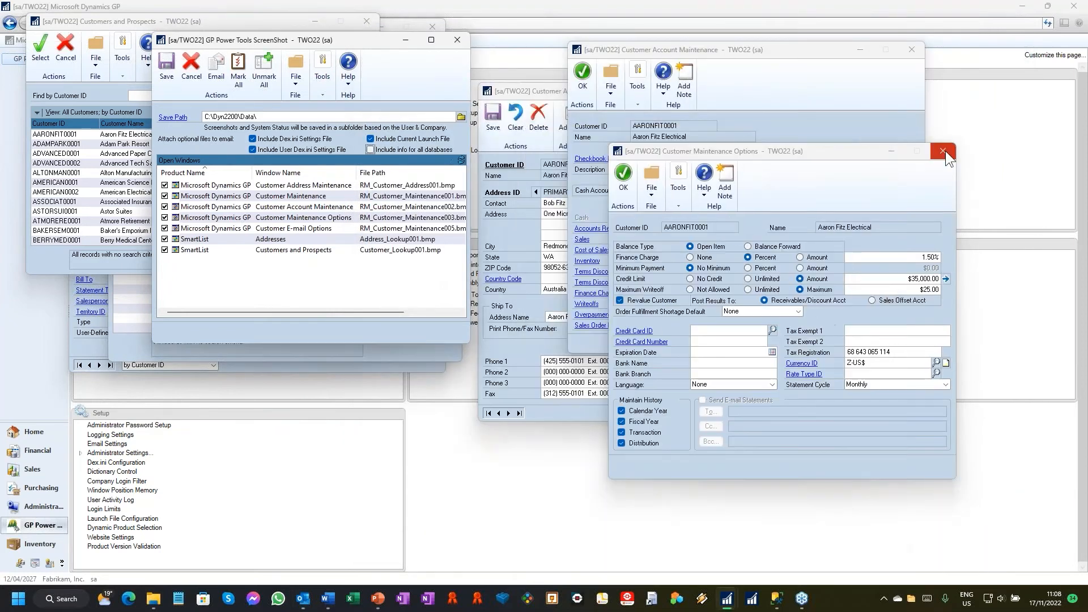
click(944, 151)
click(912, 49)
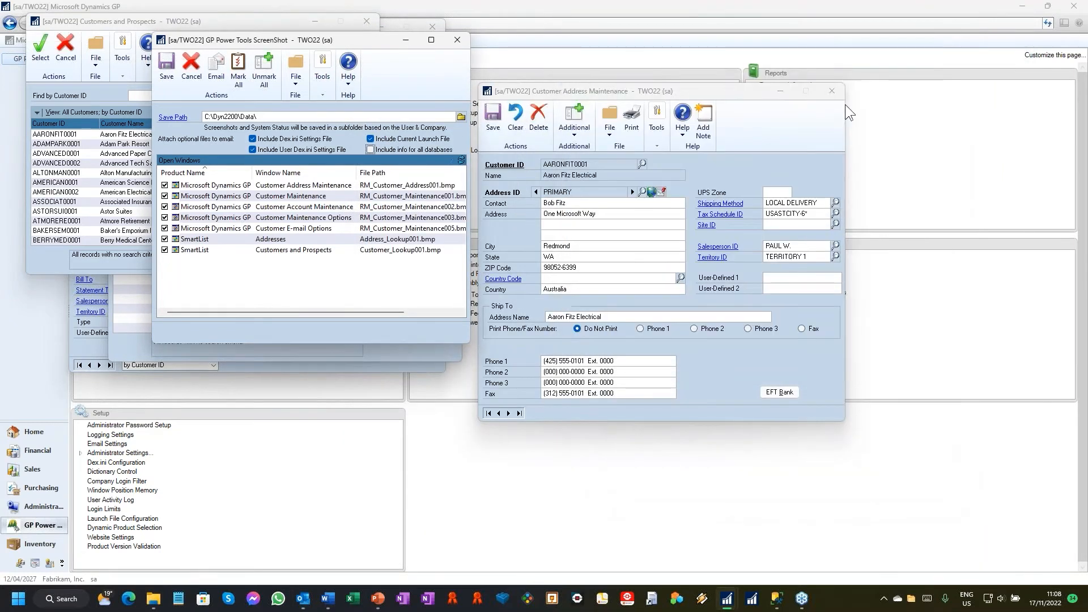
click(831, 91)
click(457, 40)
click(366, 21)
click(448, 108)
drag(250, 26, 371, 91)
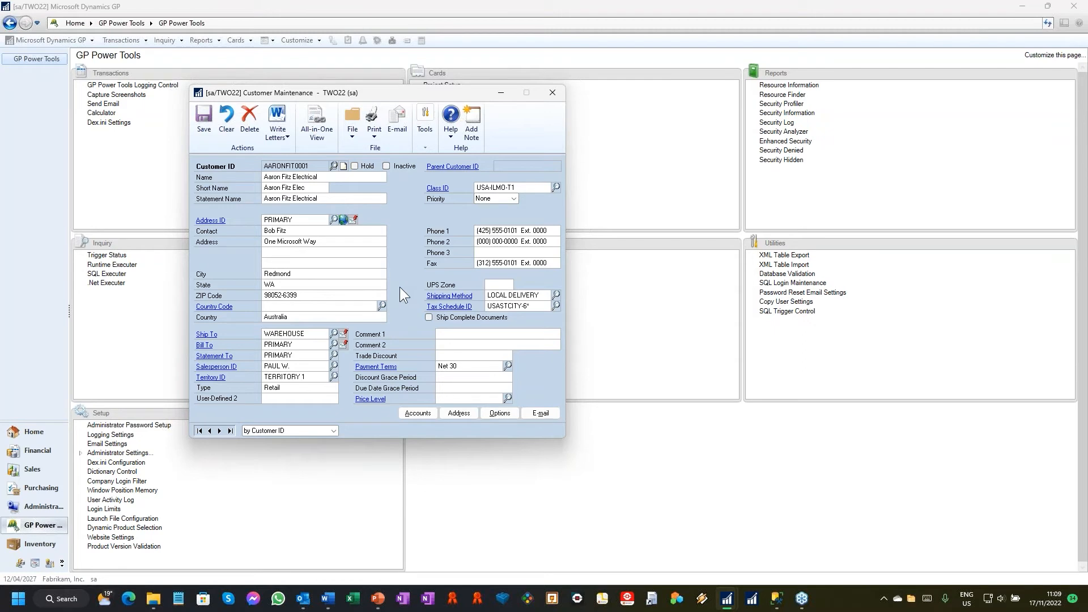
Step: Start manual logging from Customer Maintenance and save the Aaron Fitz Electrical customer record
click(422, 139)
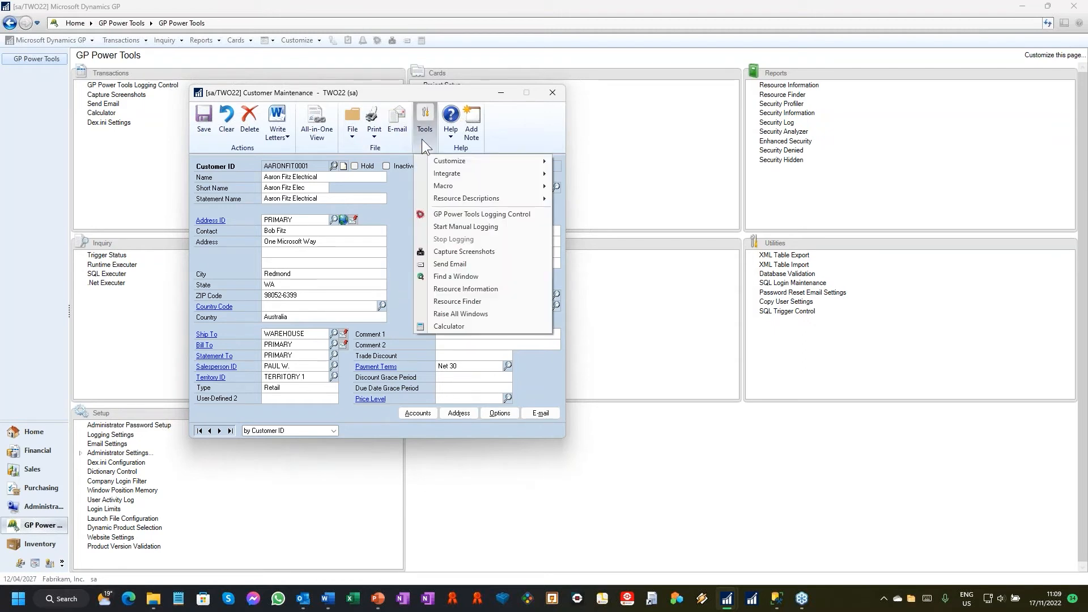
click(483, 226)
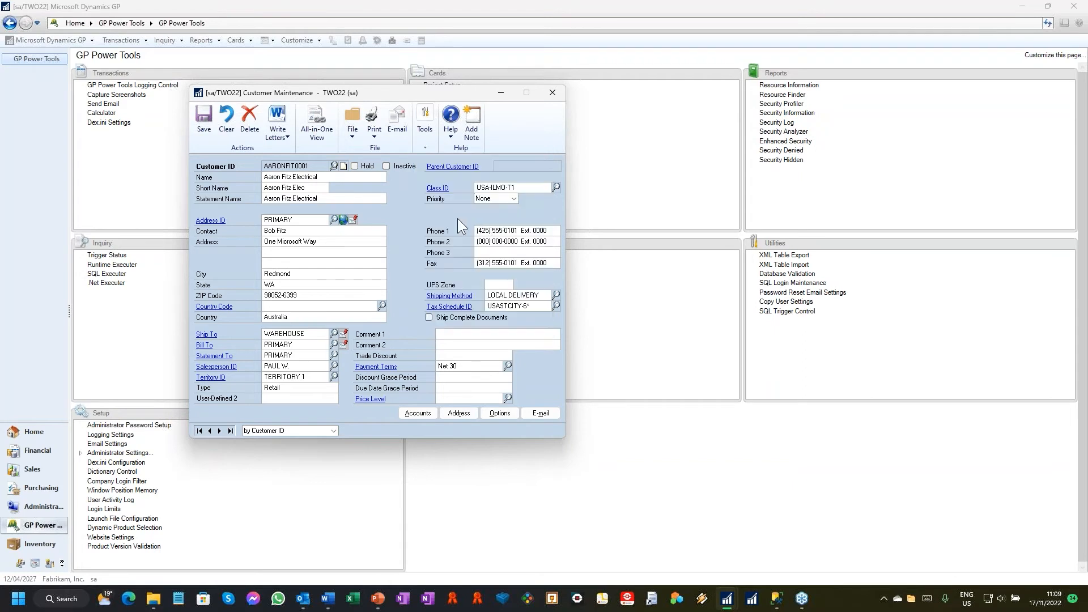
click(199, 121)
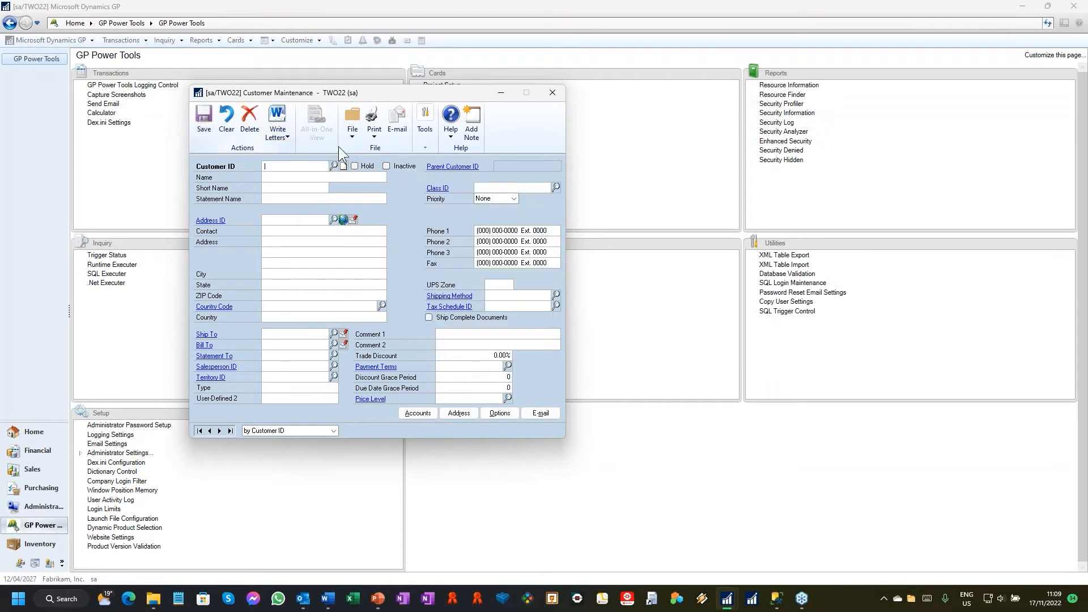
Step: Stop the manual logging and agree to email the captured logs to the Administrator
click(424, 146)
click(453, 239)
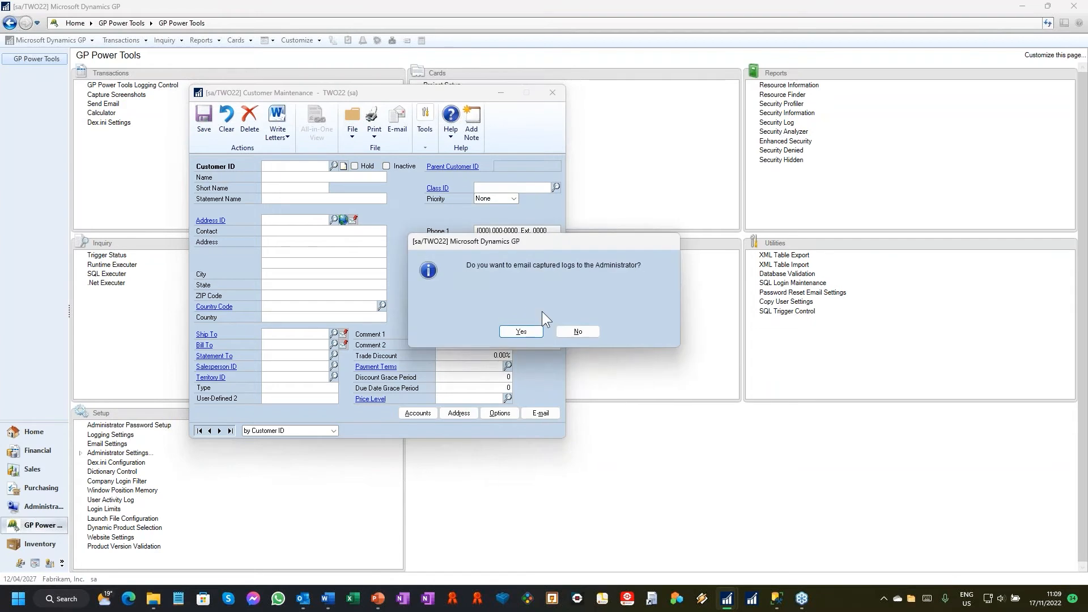
click(522, 333)
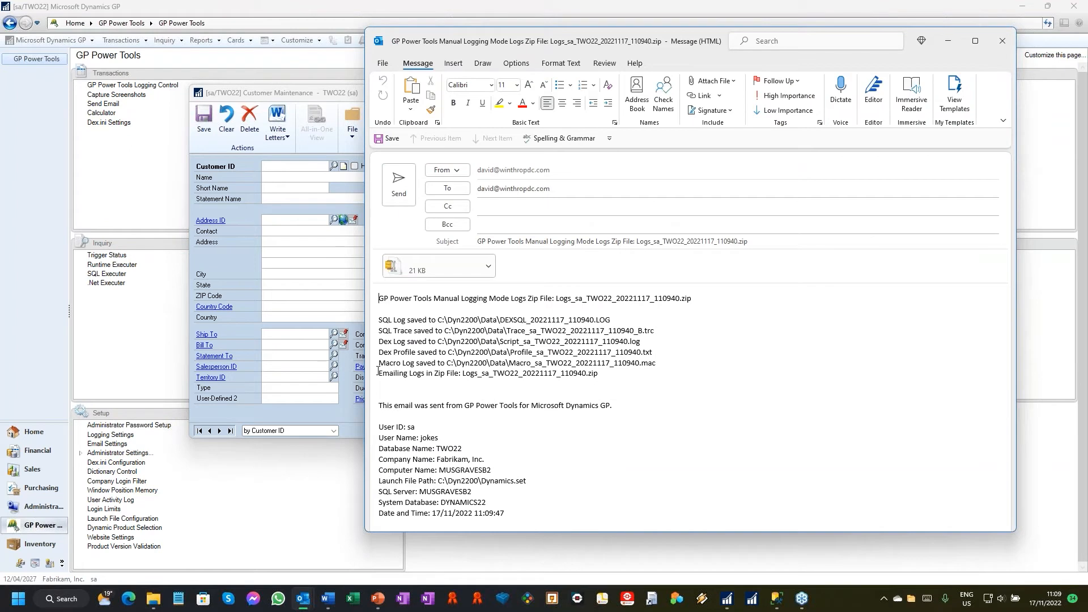
Step: Highlight the Macro Log line and the Dex Log line in the manual logging email to review the saved files
drag(378, 363, 666, 366)
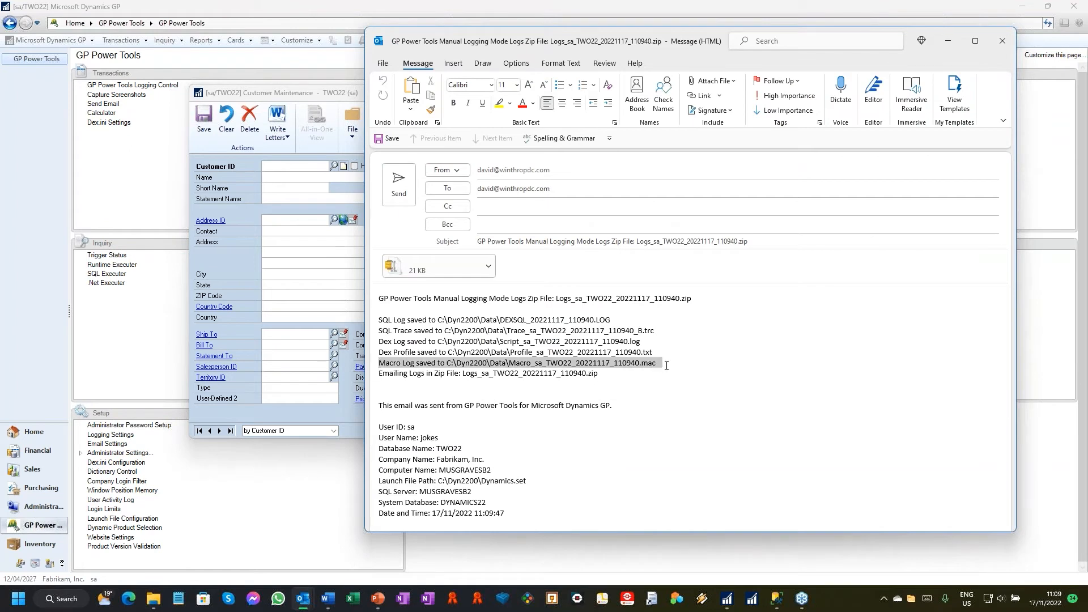
drag(387, 342, 656, 341)
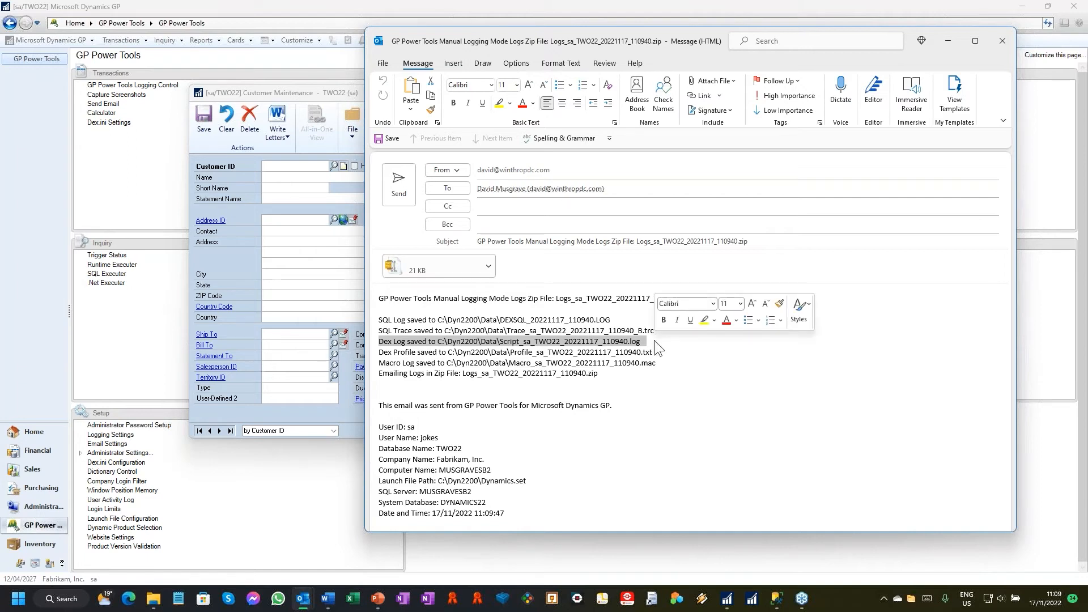
Step: Highlight the Dex Profile, SQL Log and SQL Trace lines in the manual logging email to review the saved files
drag(406, 352, 655, 352)
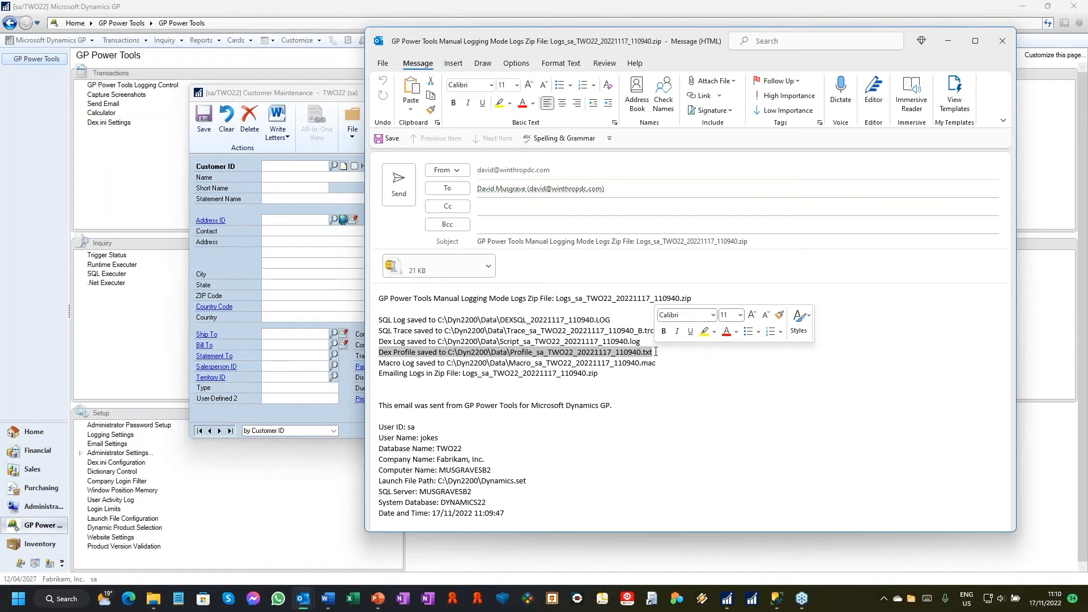
drag(666, 352, 381, 353)
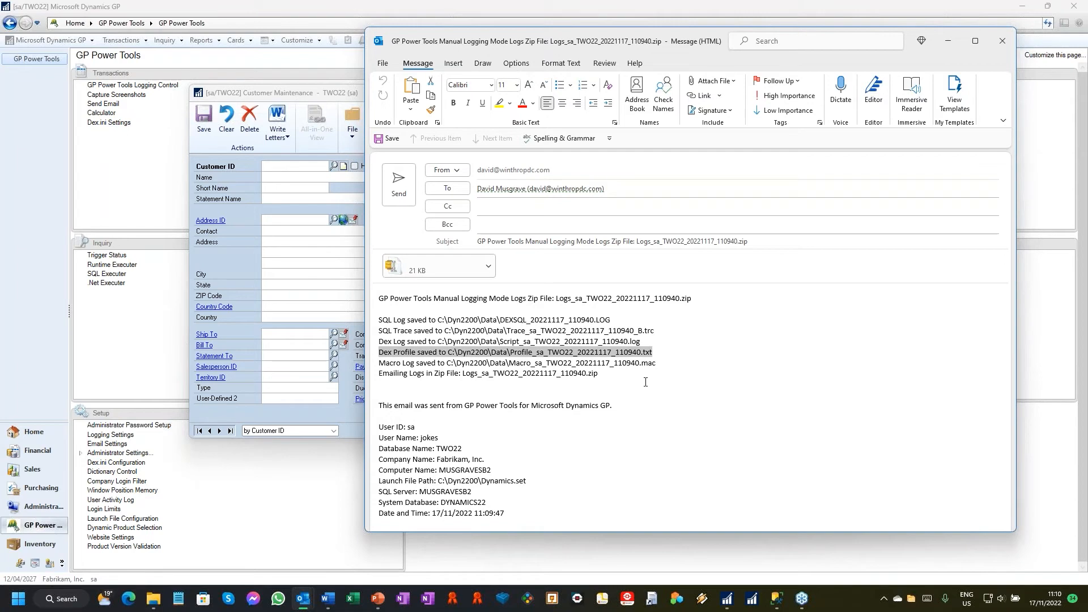
drag(620, 321, 384, 319)
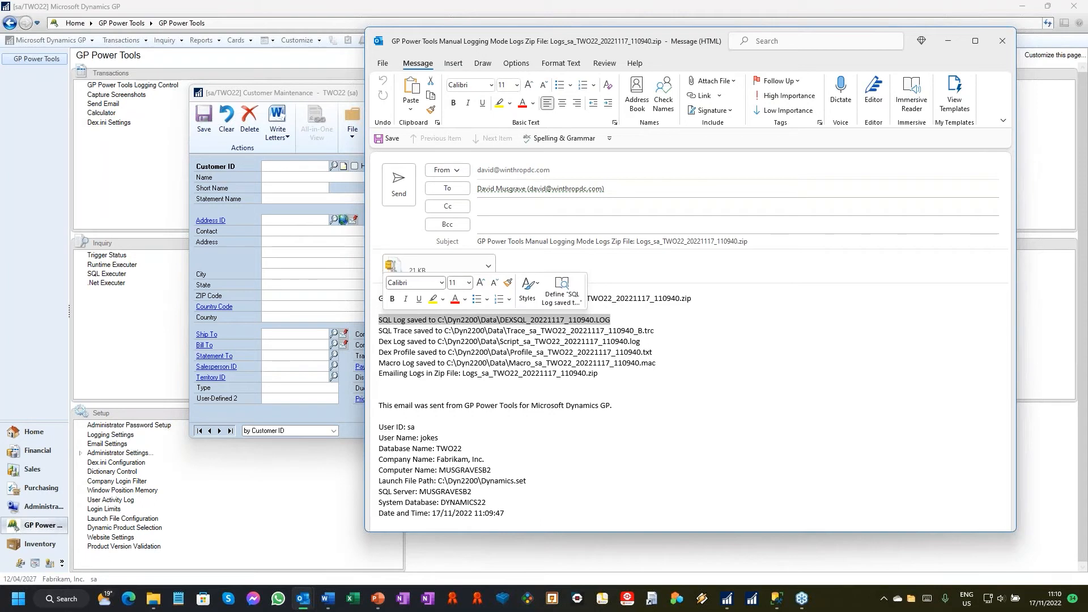
drag(654, 331, 380, 331)
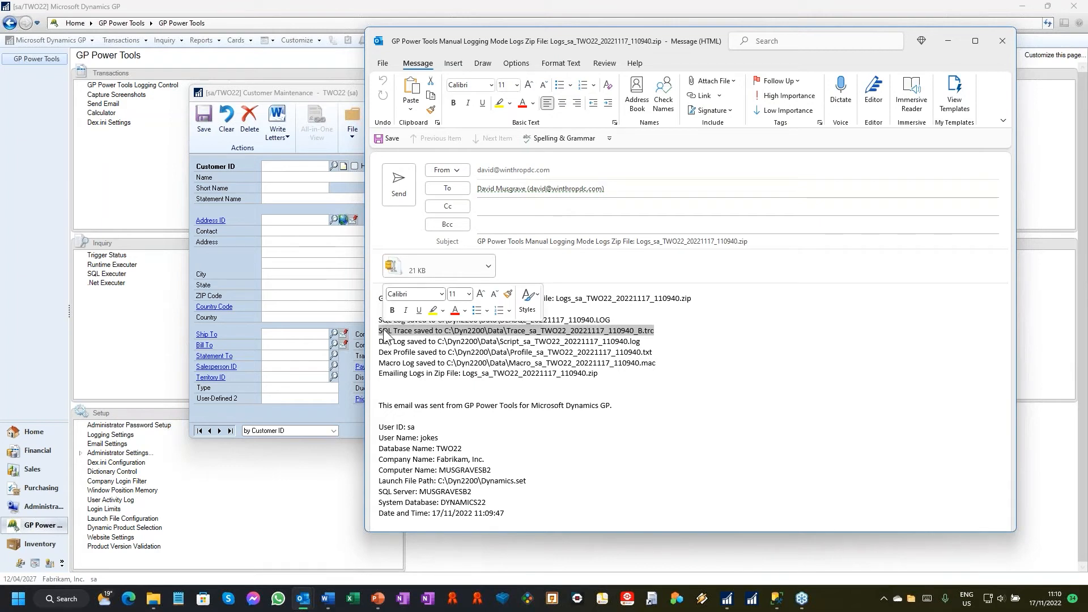
click(394, 373)
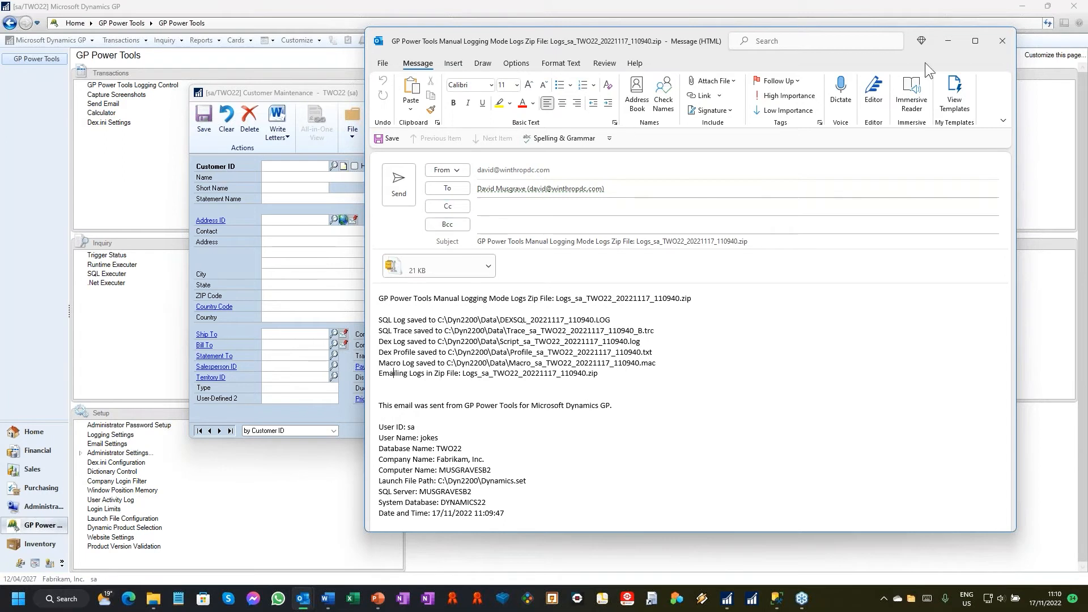
Step: Close the manual logging email without sending it and close the Customer Maintenance window
click(1001, 33)
click(548, 330)
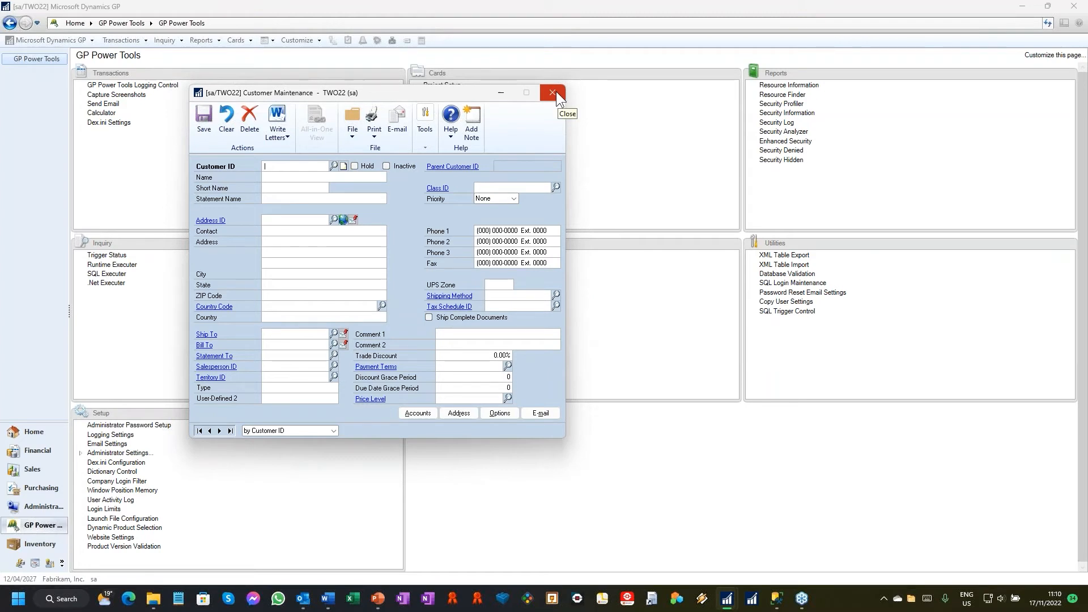
drag(318, 93, 220, 57)
click(455, 56)
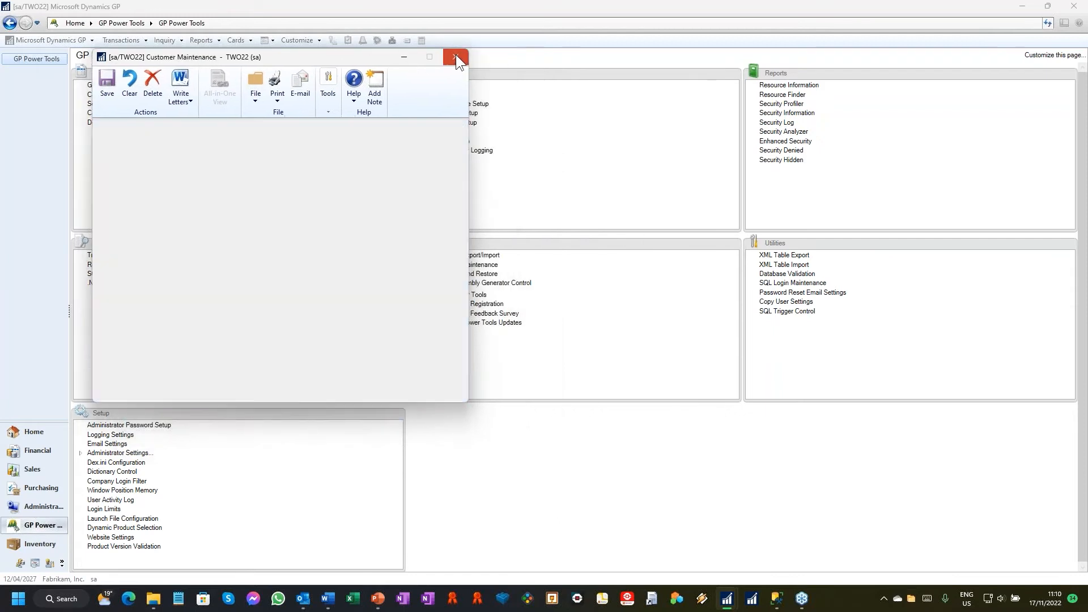
Step: Launch a second Dynamics GP session and log in with the other user's ID and account password
click(726, 598)
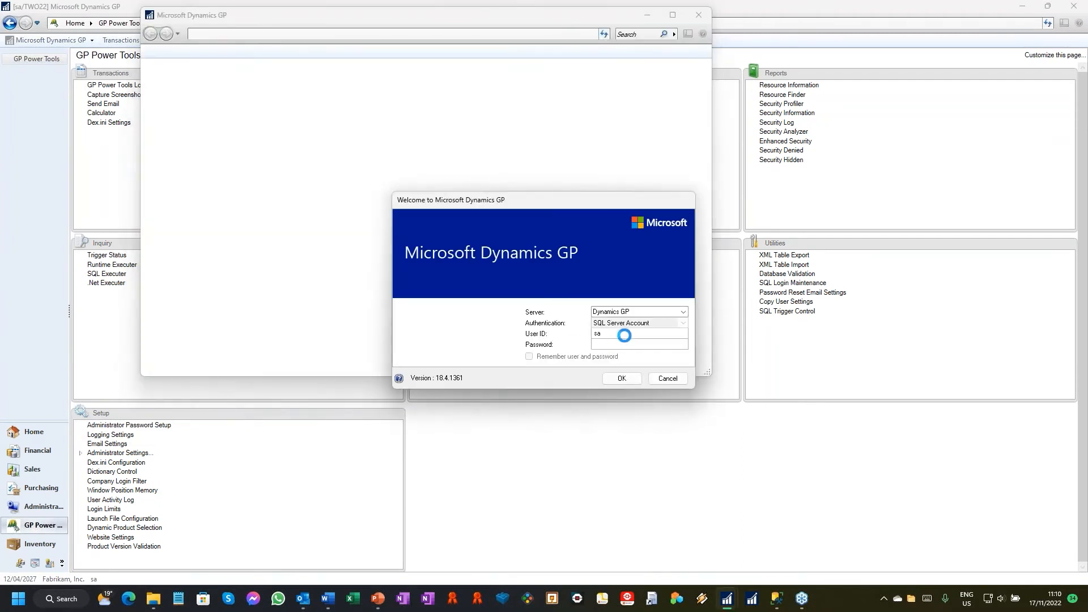
text(DAVID22)
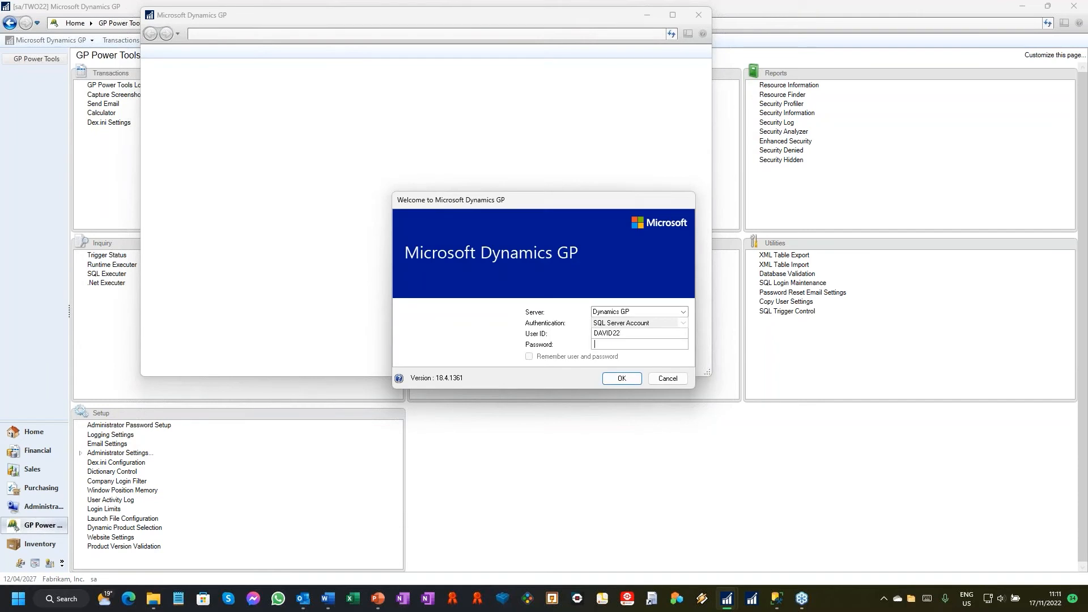
text(p•••••)
key(Return)
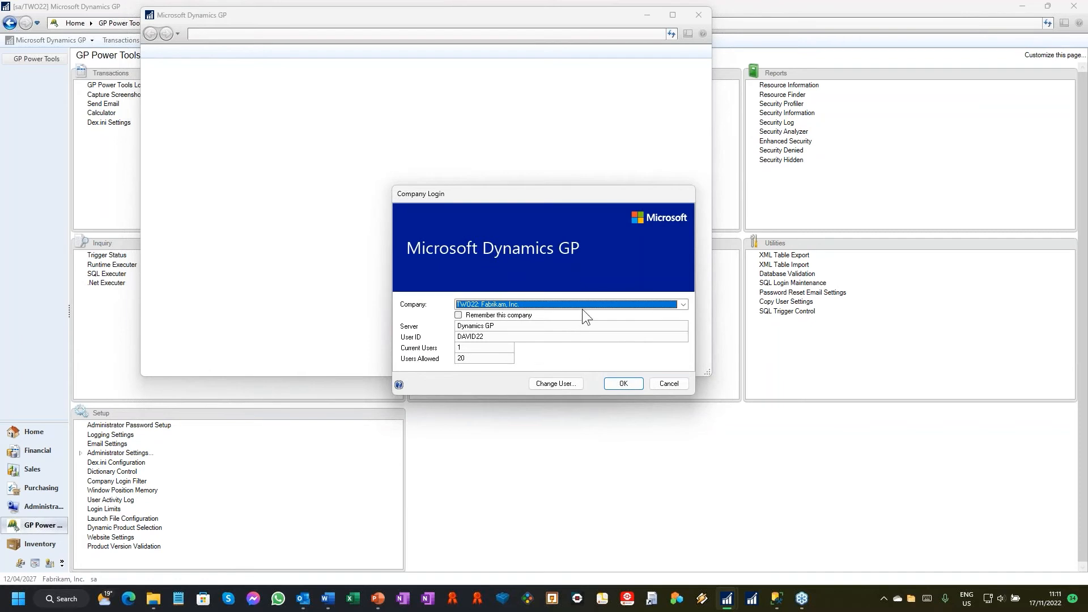
Step: Log in to the TST22 test company, decline the password change and dismiss the test company notice
click(597, 306)
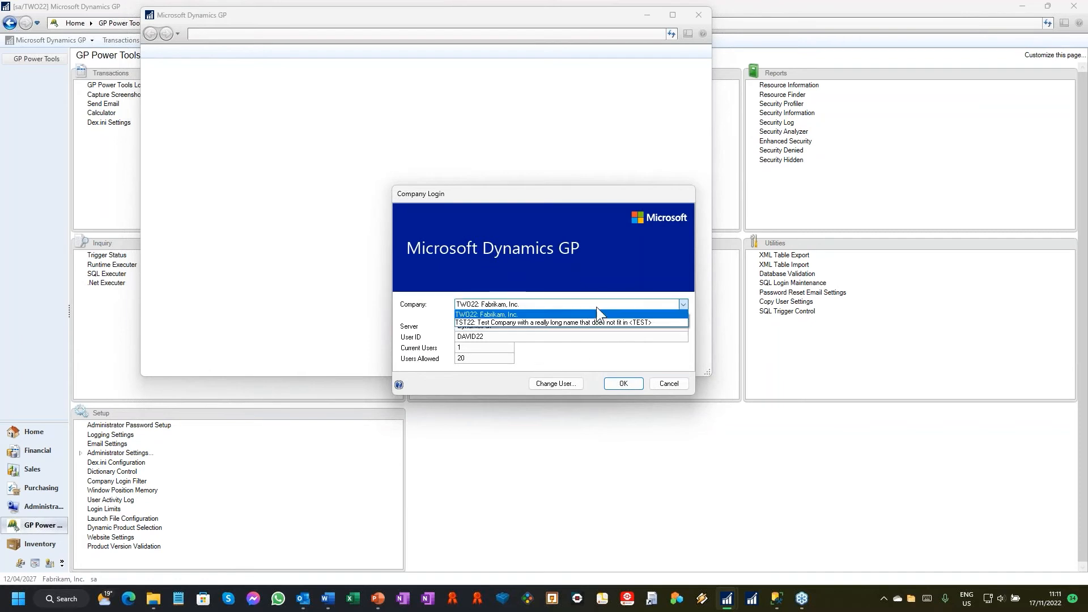
click(675, 322)
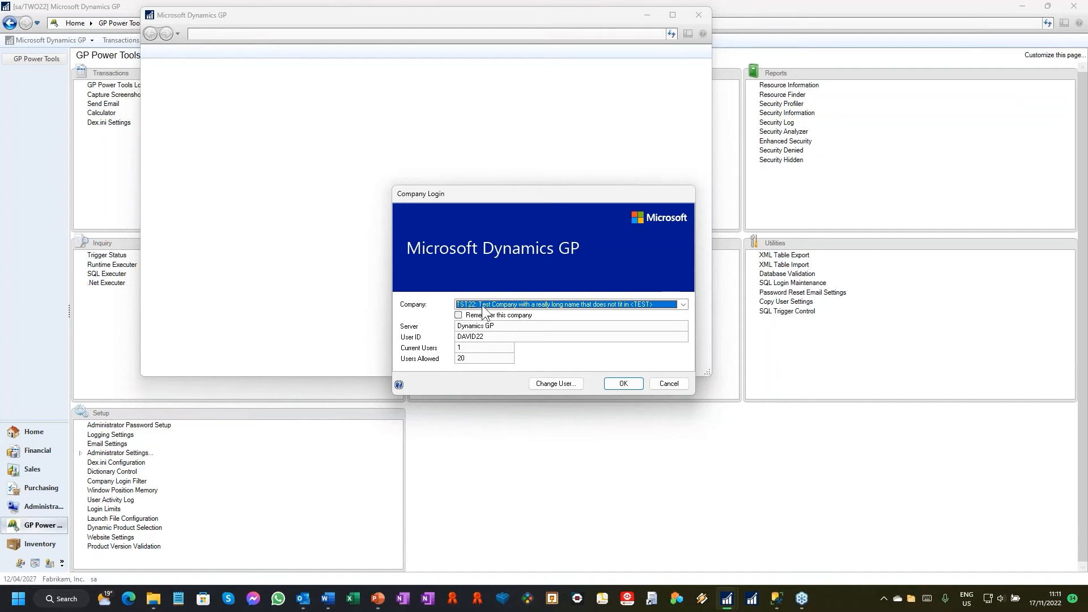
click(645, 306)
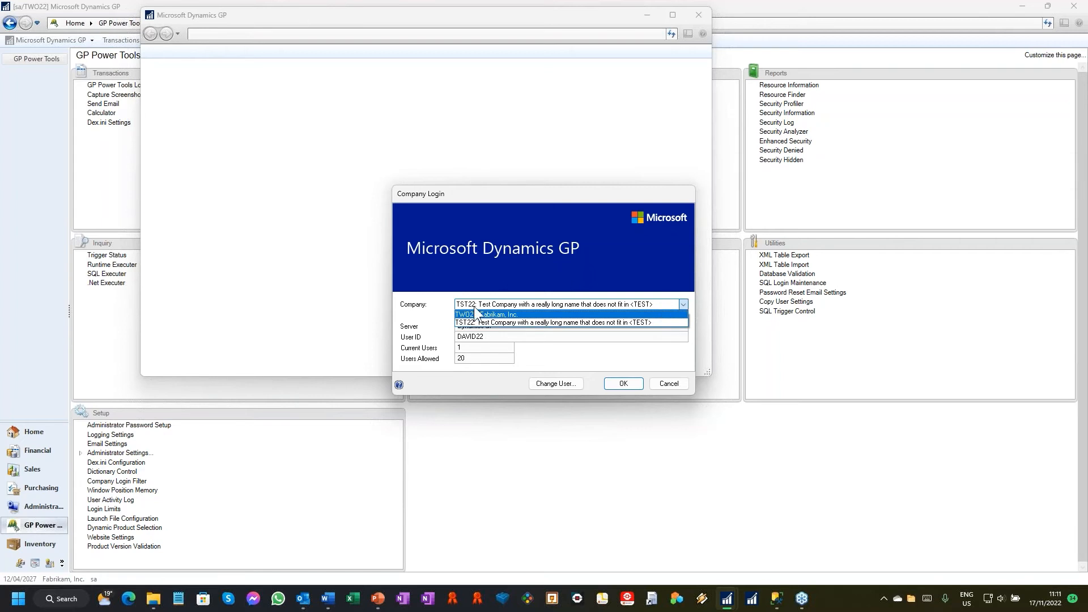
click(613, 322)
click(626, 383)
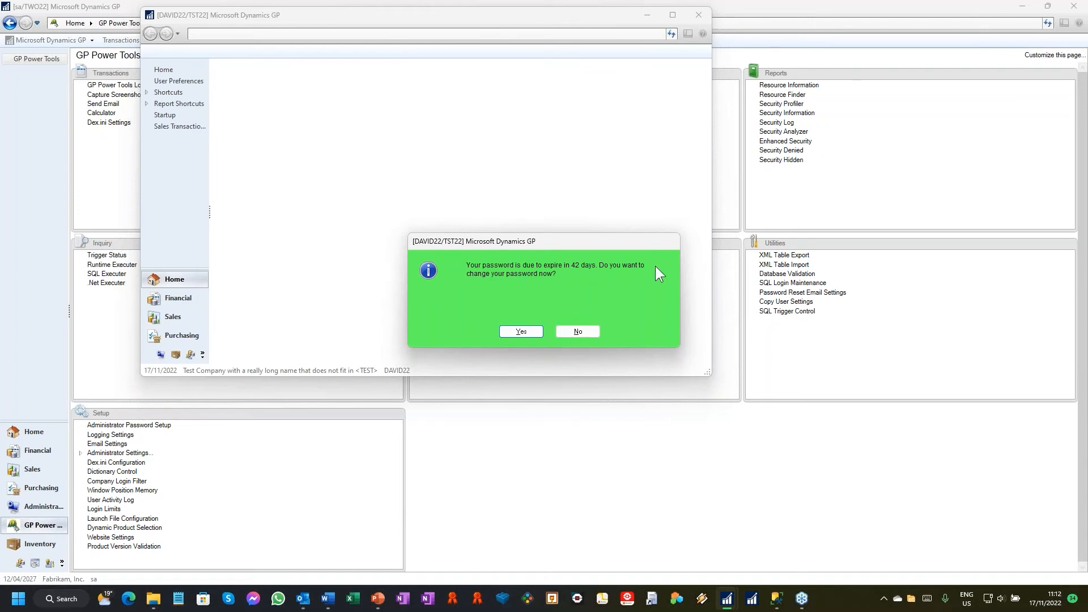
click(589, 330)
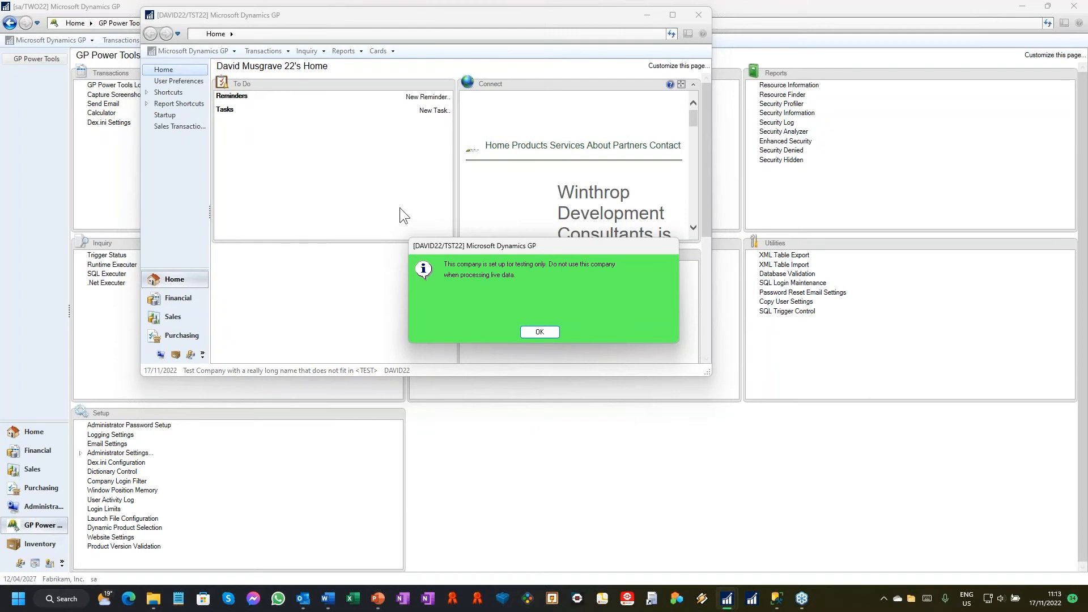
click(539, 333)
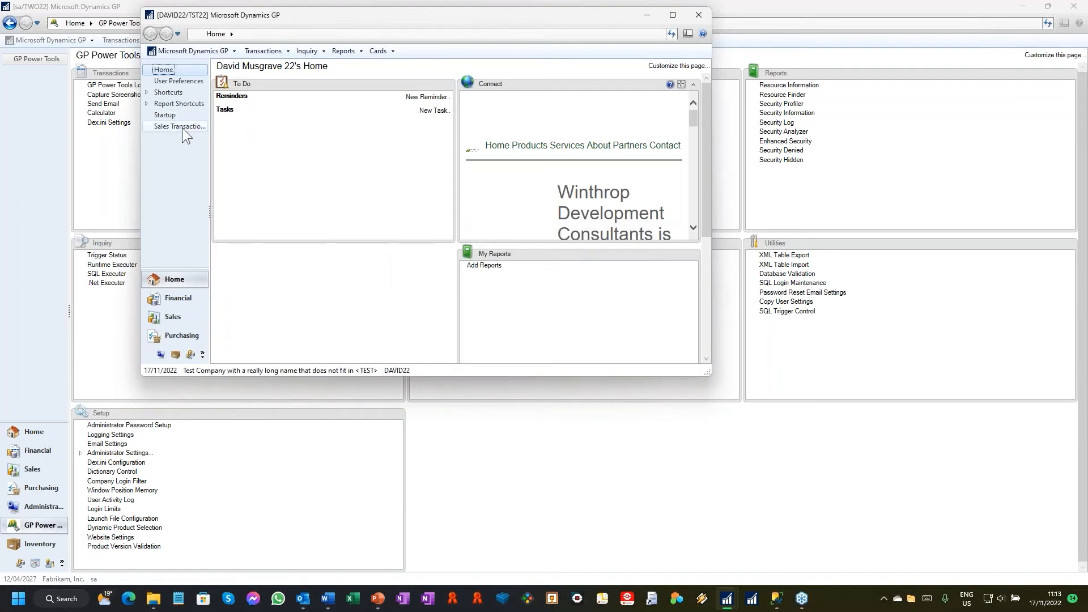
Step: Open Sales Transaction Entry in the test company, dismiss its notice and bring the window to the front
click(182, 126)
click(519, 332)
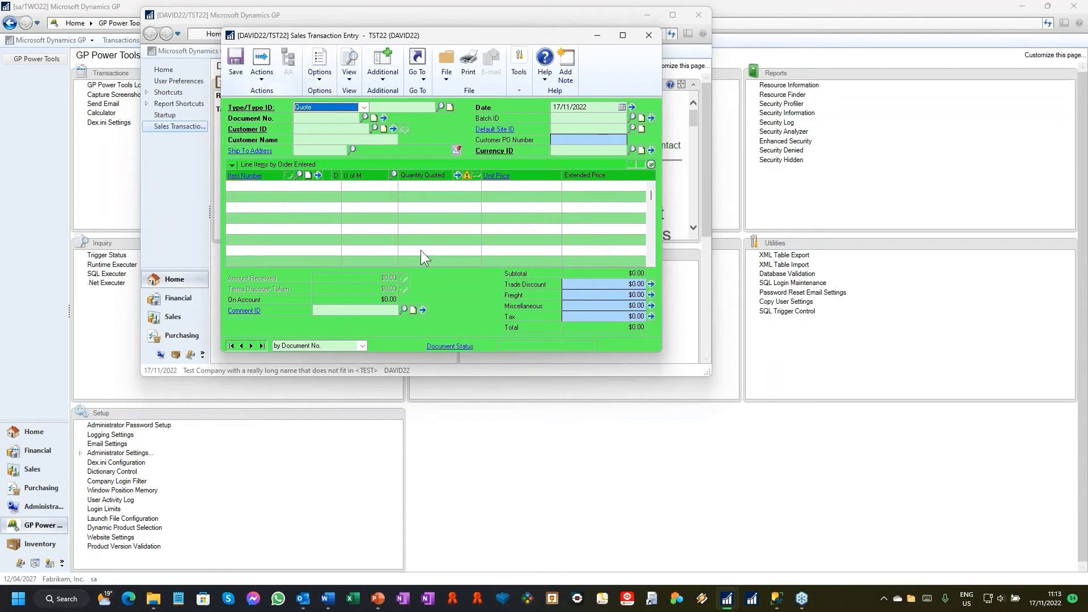
mouse_move(731, 602)
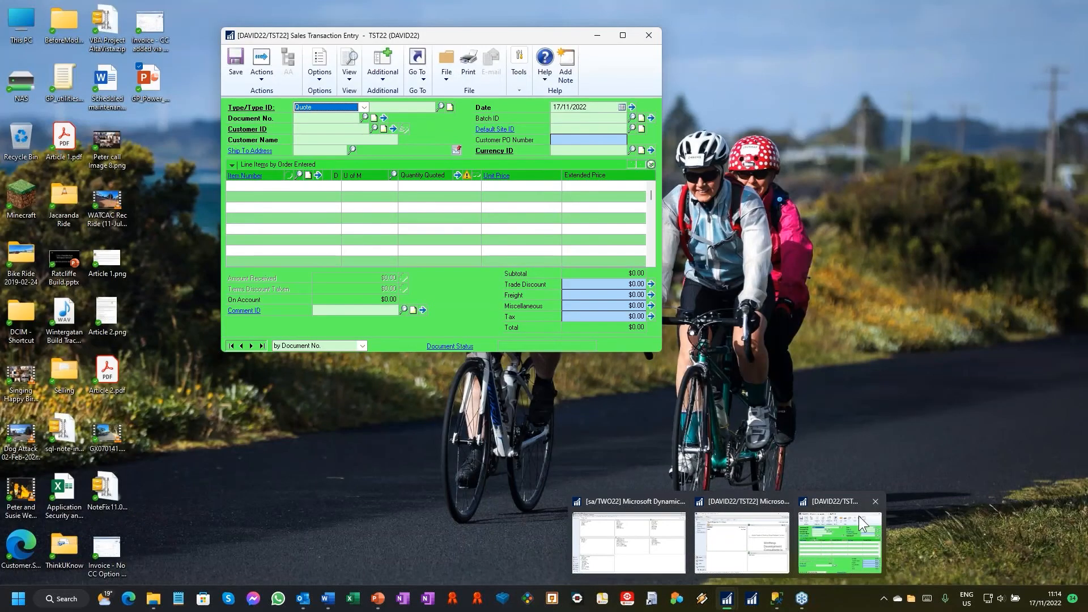
click(840, 542)
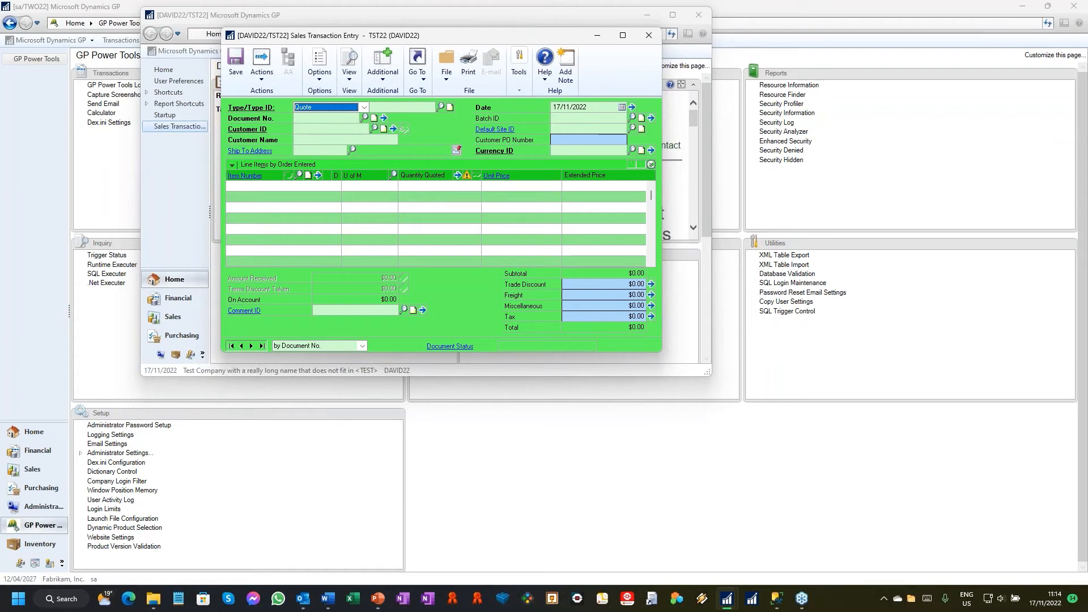
Step: Try to open Create Return from Sales Transaction Entry, dismiss the security message and reposition the Security Profiler window
click(382, 82)
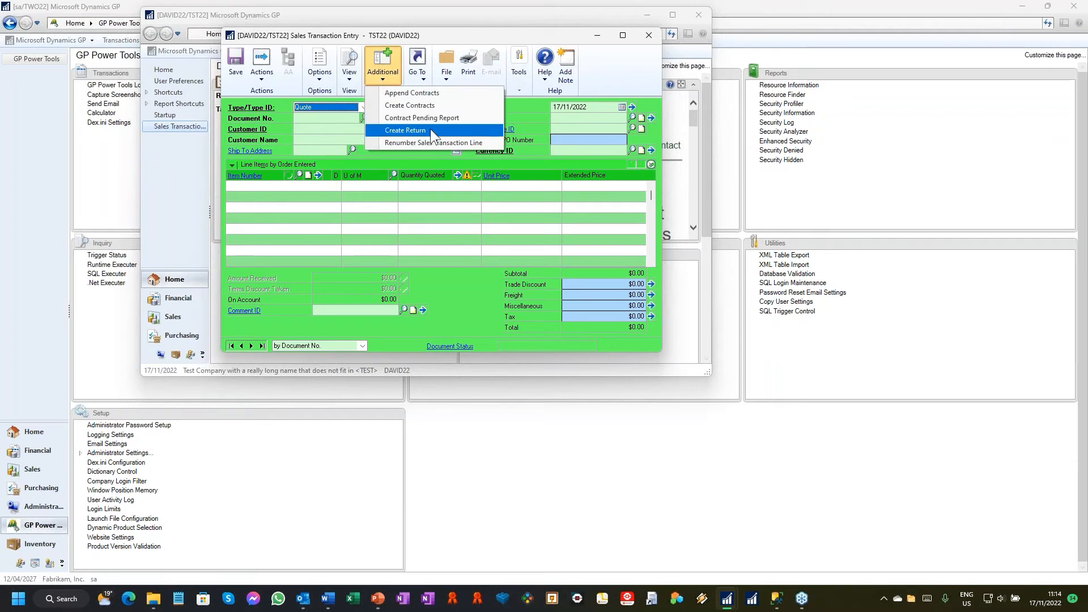
click(440, 135)
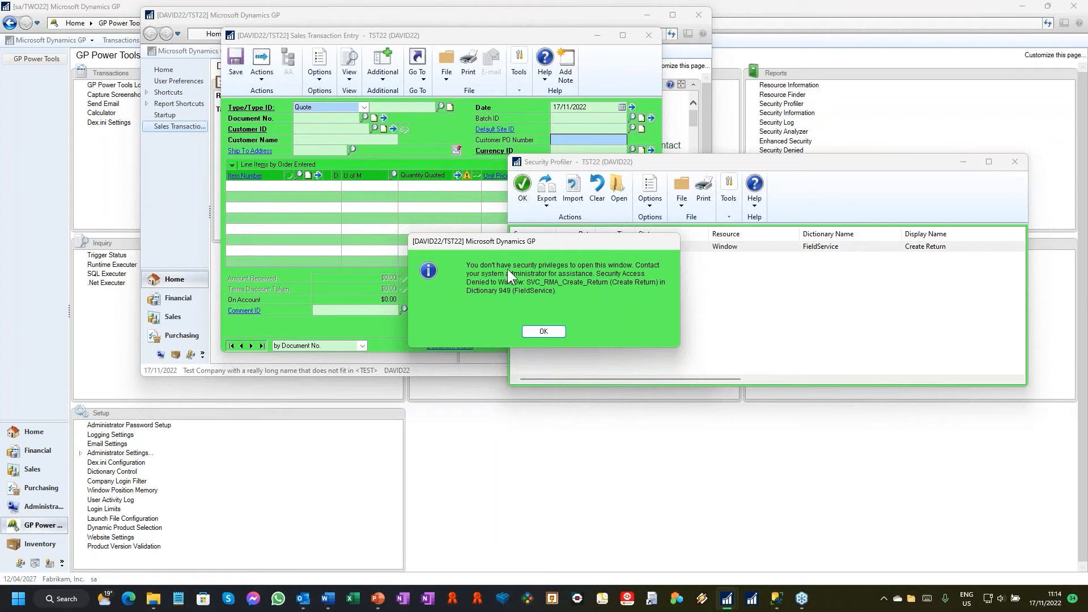
click(545, 332)
drag(751, 165, 694, 153)
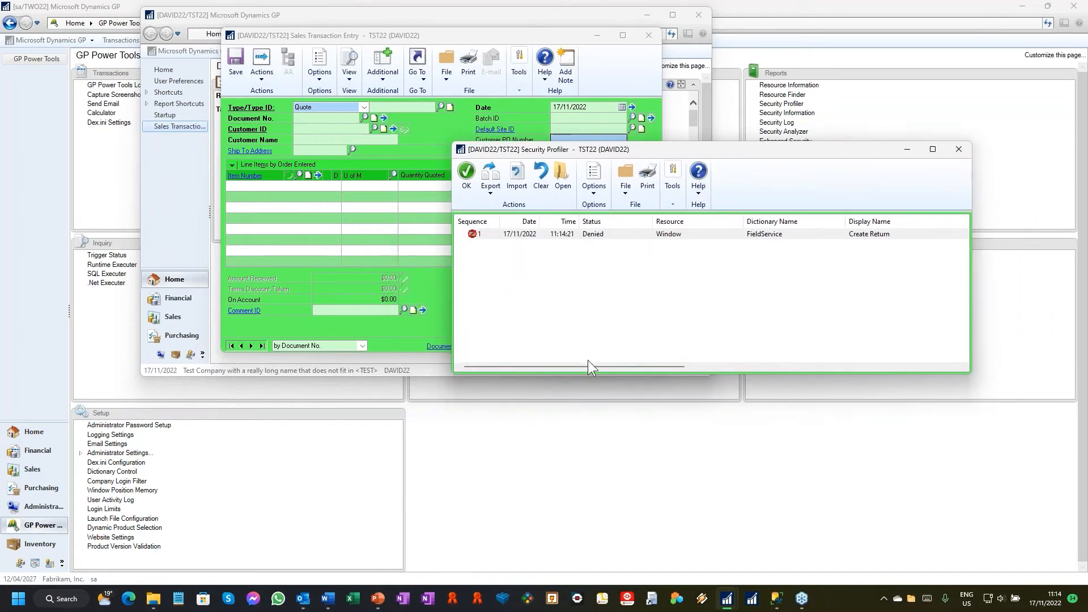
Step: Export the denied Create Return entry from Security Profiler to a log file in the Data folder under the suggested name
click(543, 235)
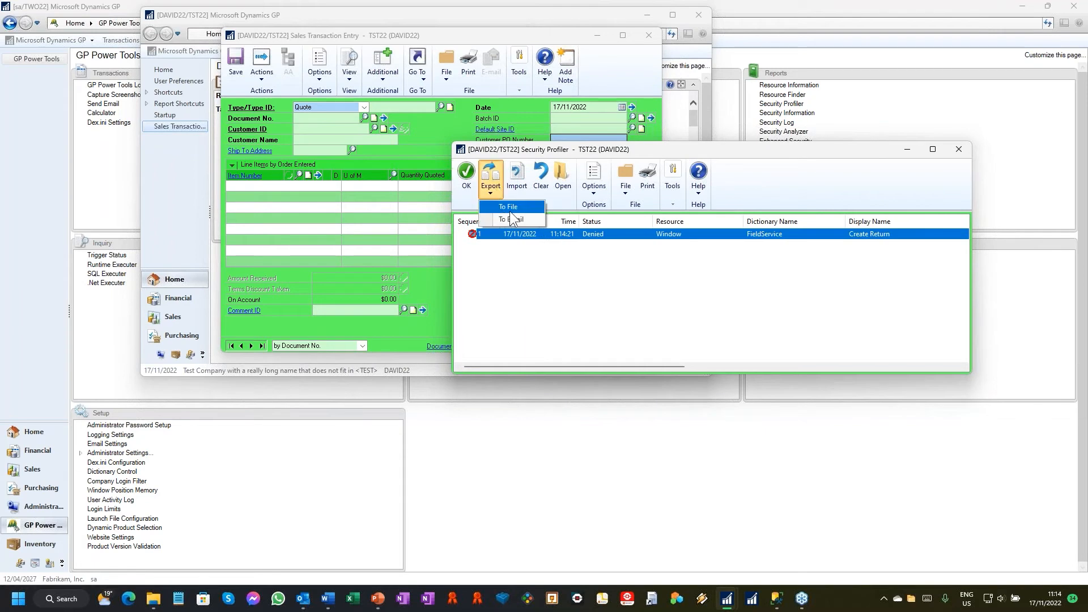
click(491, 179)
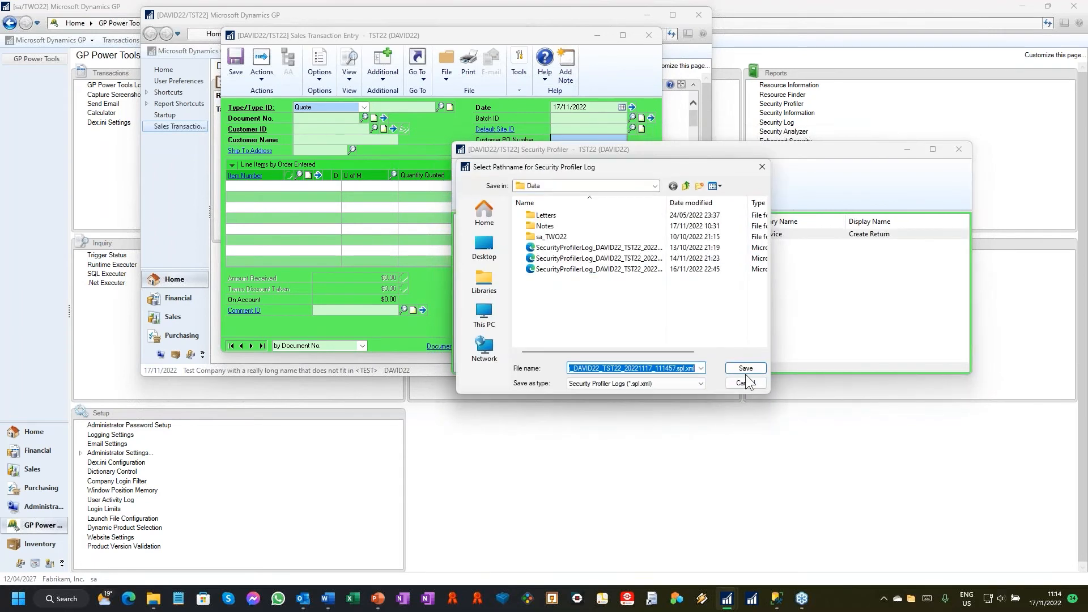
click(737, 368)
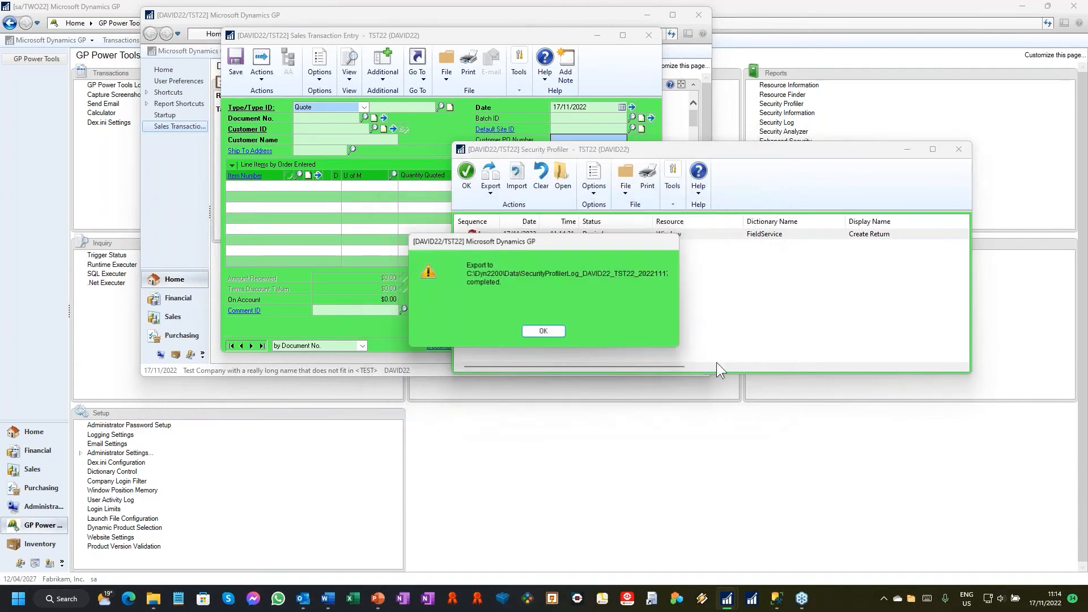
click(541, 331)
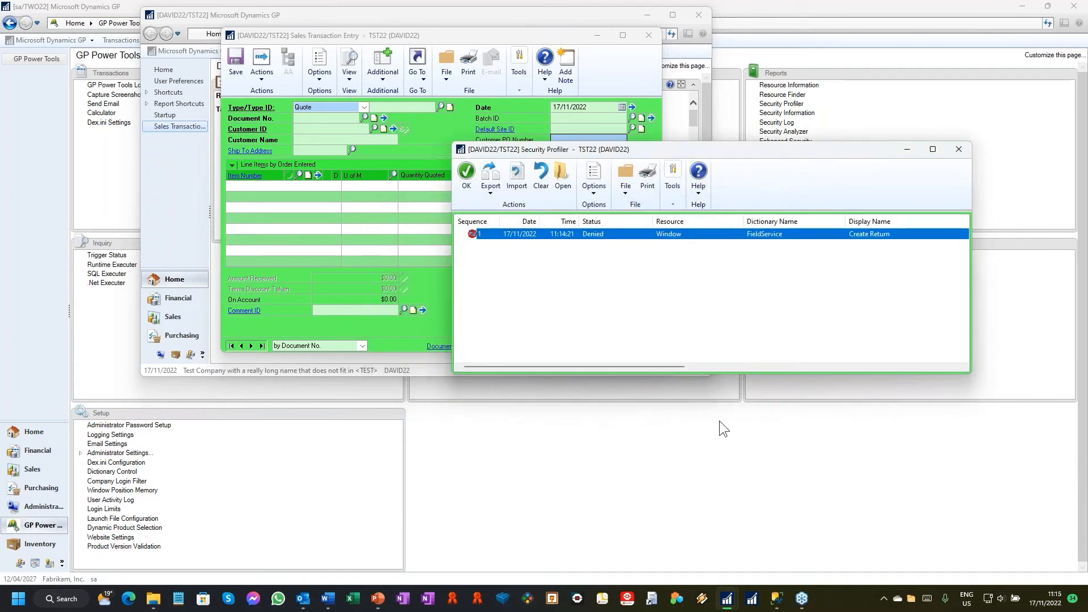
Step: Switch to the sa session in TWO22, open Security Profiler and import the newly exported TST22 log file
mouse_move(730, 602)
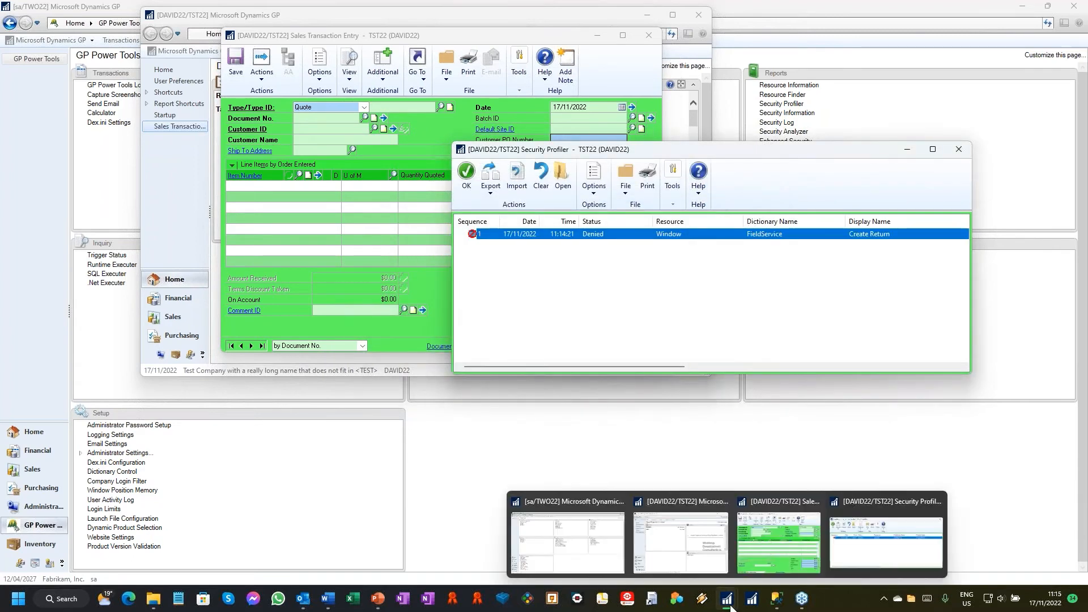
click(554, 539)
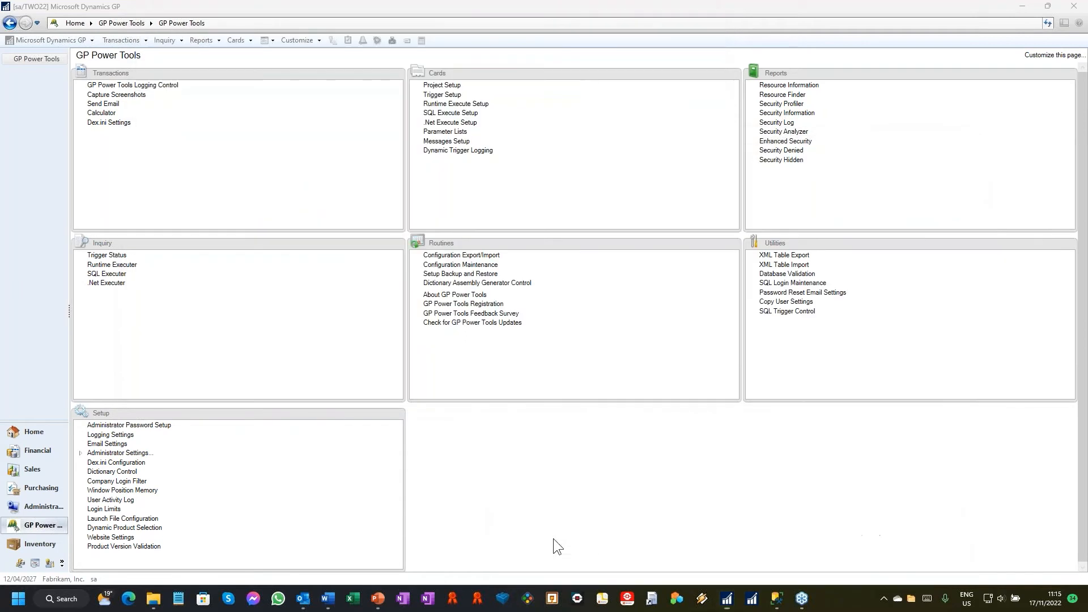
click(783, 104)
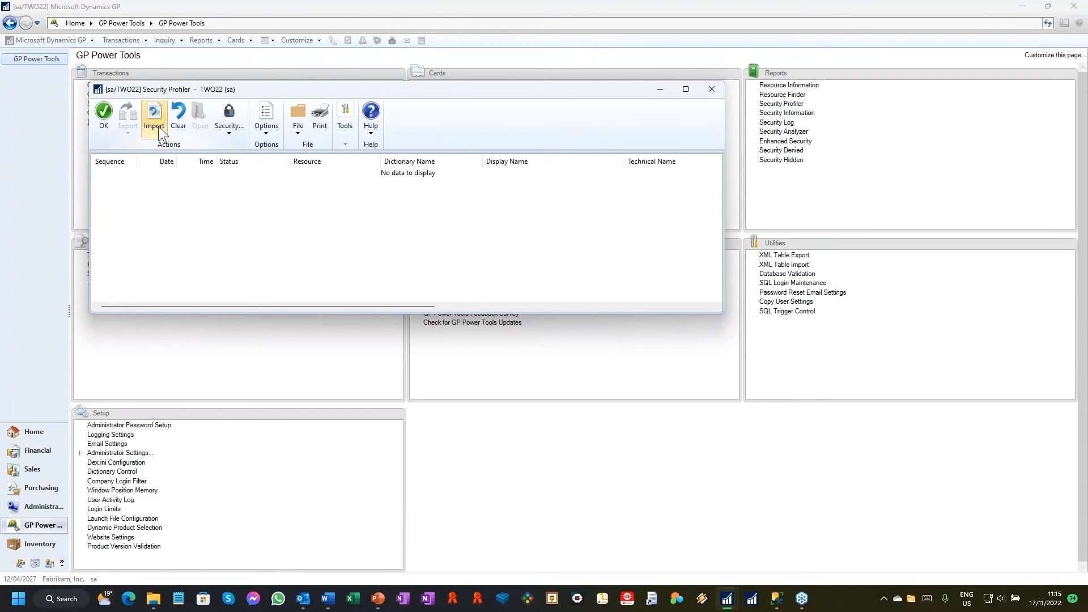
click(158, 128)
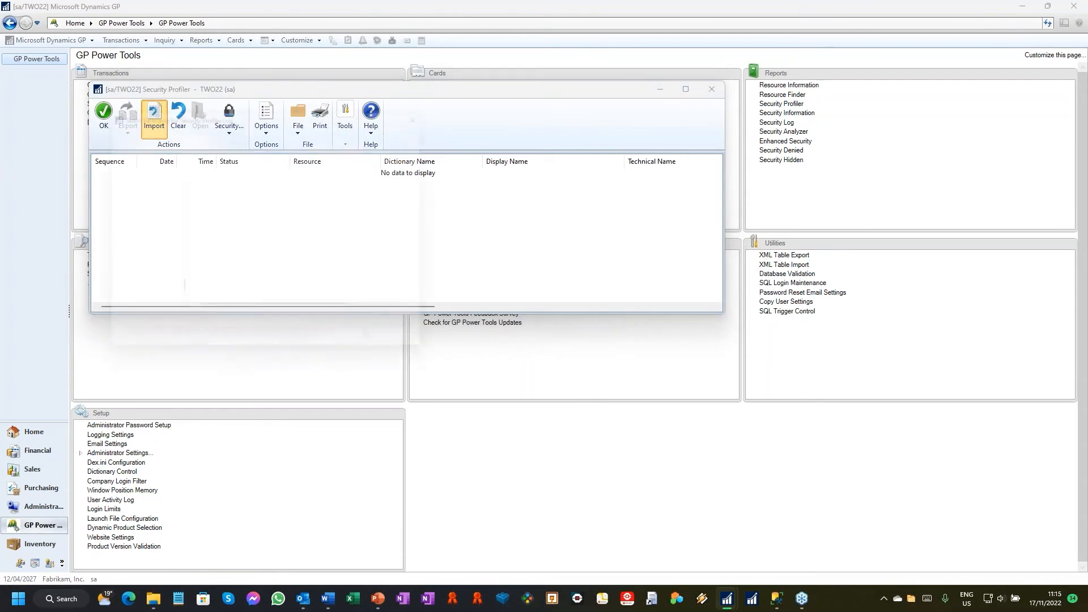
click(353, 188)
double_click(354, 189)
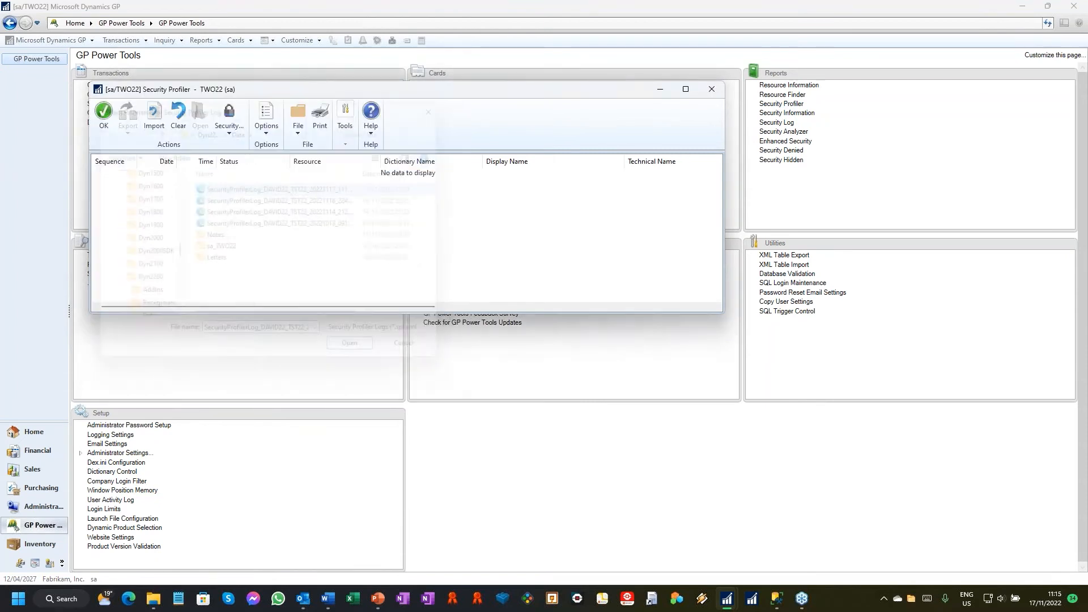
click(552, 331)
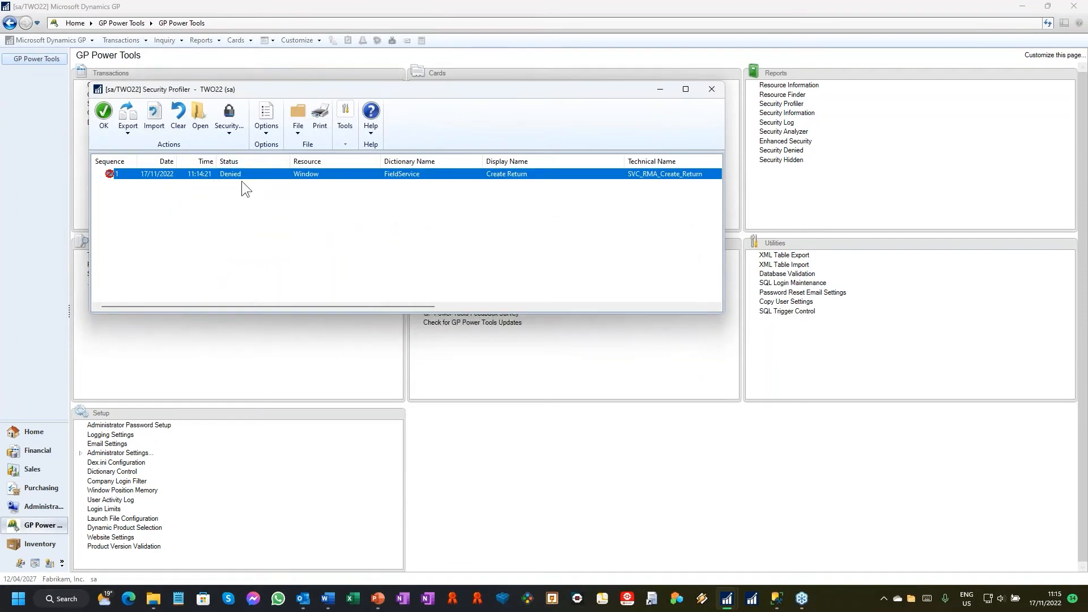
Step: Review all columns of the imported Create Return entry and open Security Information for it
drag(424, 306, 680, 300)
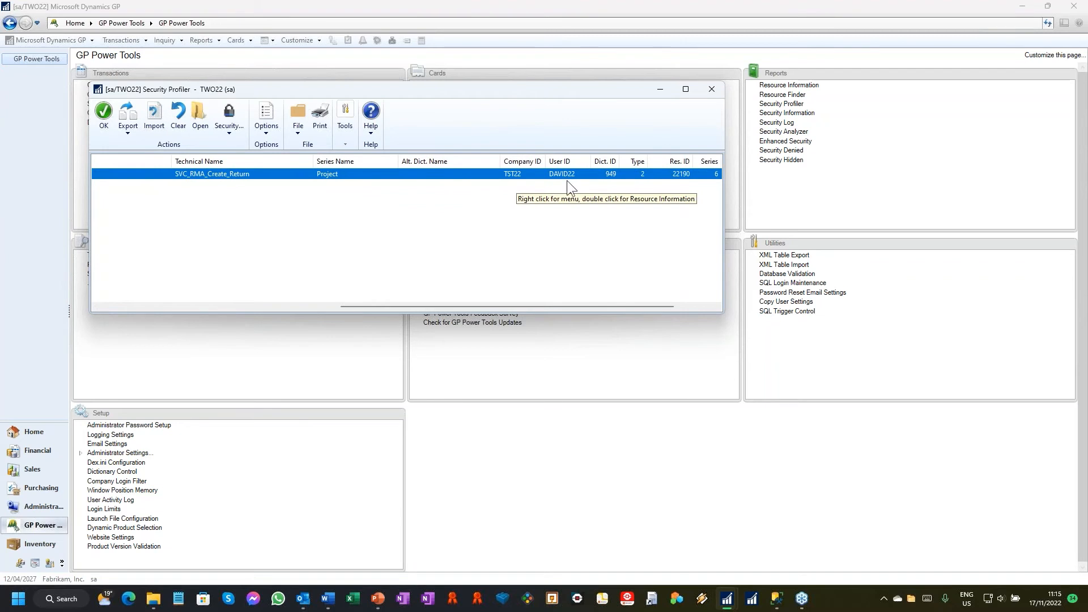
drag(573, 306, 212, 183)
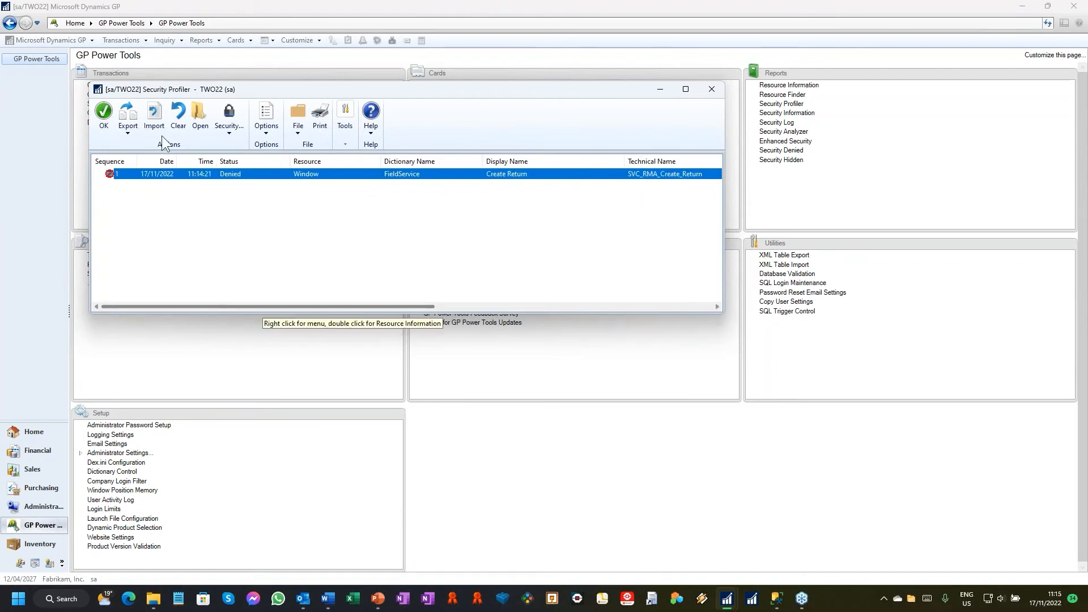
click(229, 120)
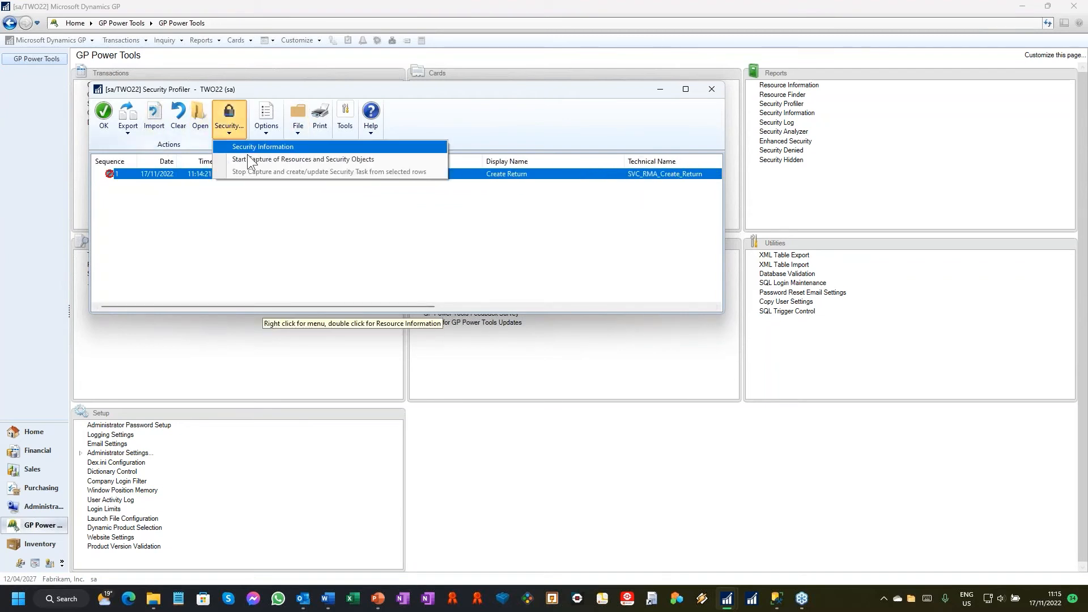
click(268, 143)
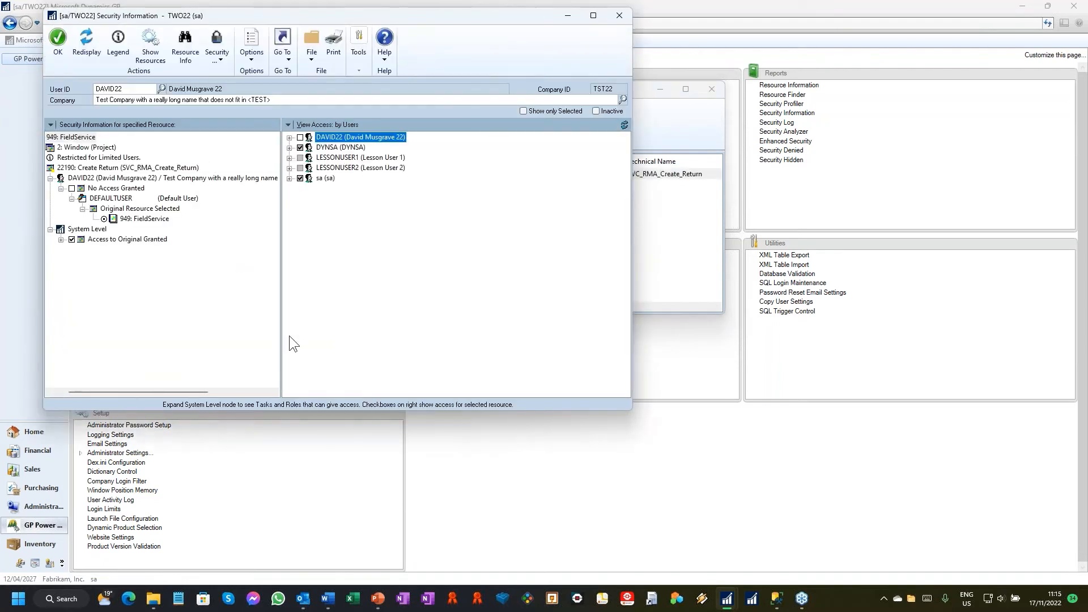
Step: Widen the resource pane, expand the denied user's companies, and trace system-level access to the roles under the TRX_FSS_RT01* task
drag(76, 390, 65, 390)
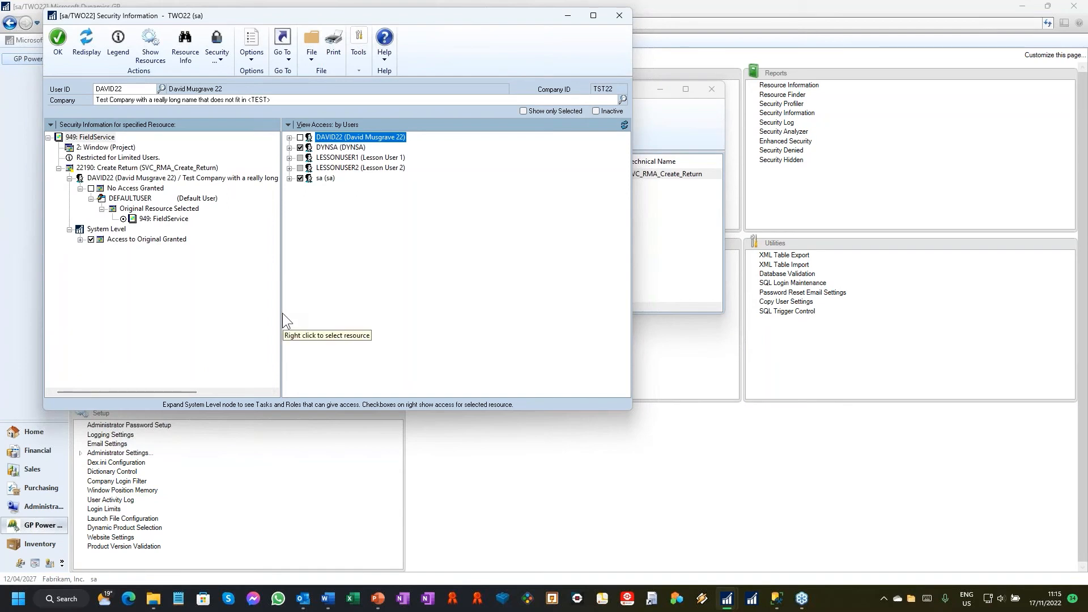
drag(283, 313, 302, 313)
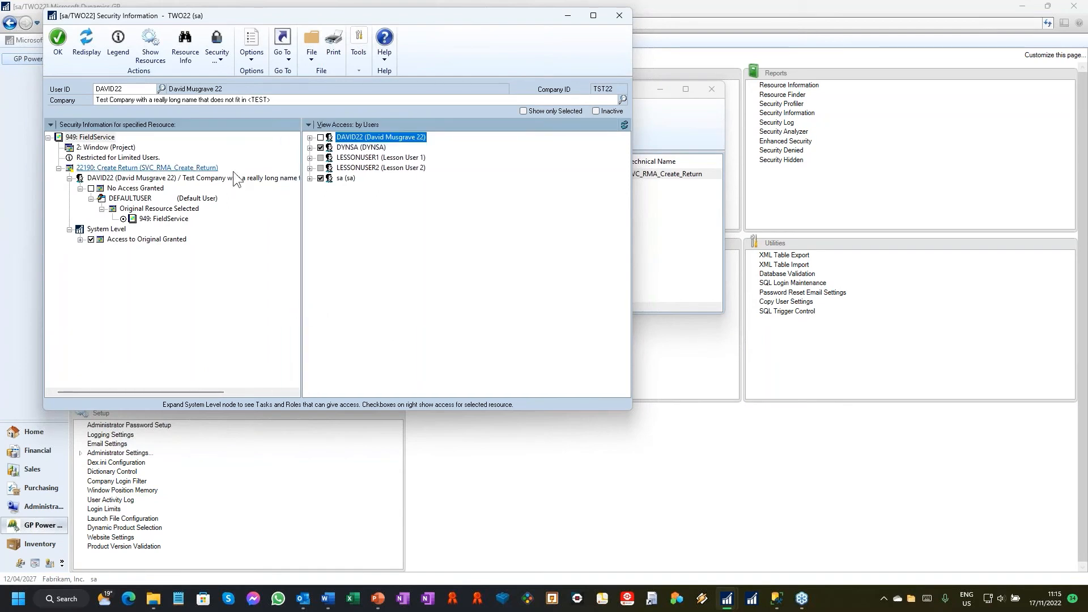
click(310, 137)
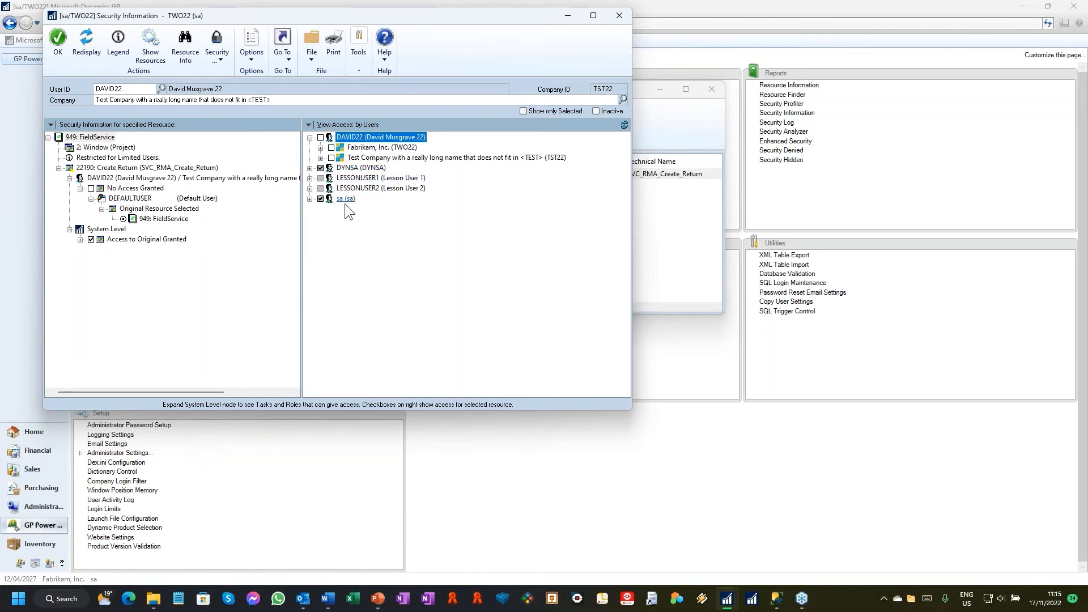
click(80, 240)
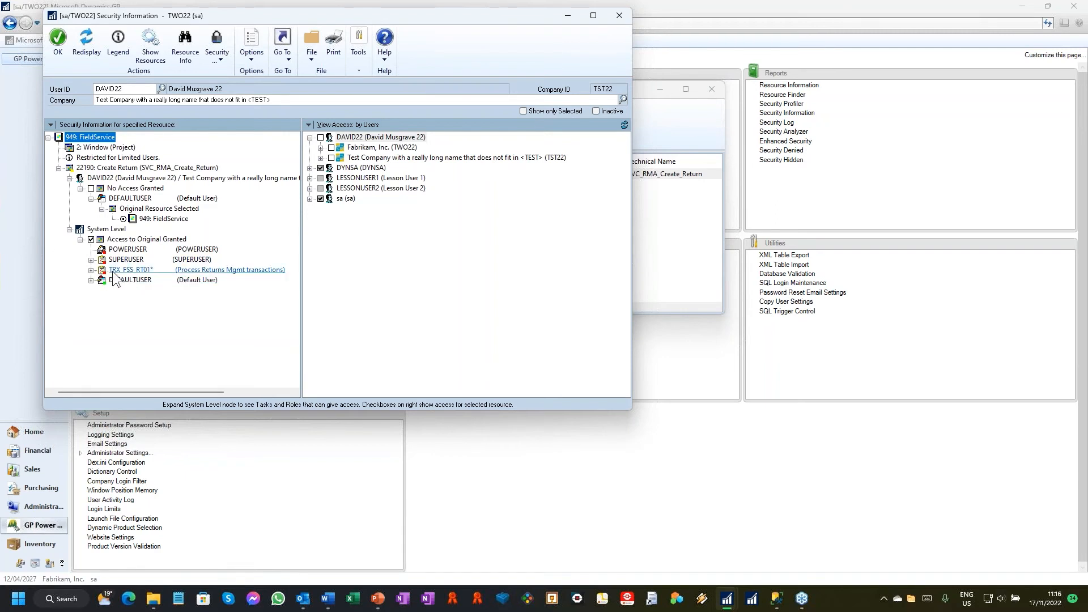
click(91, 270)
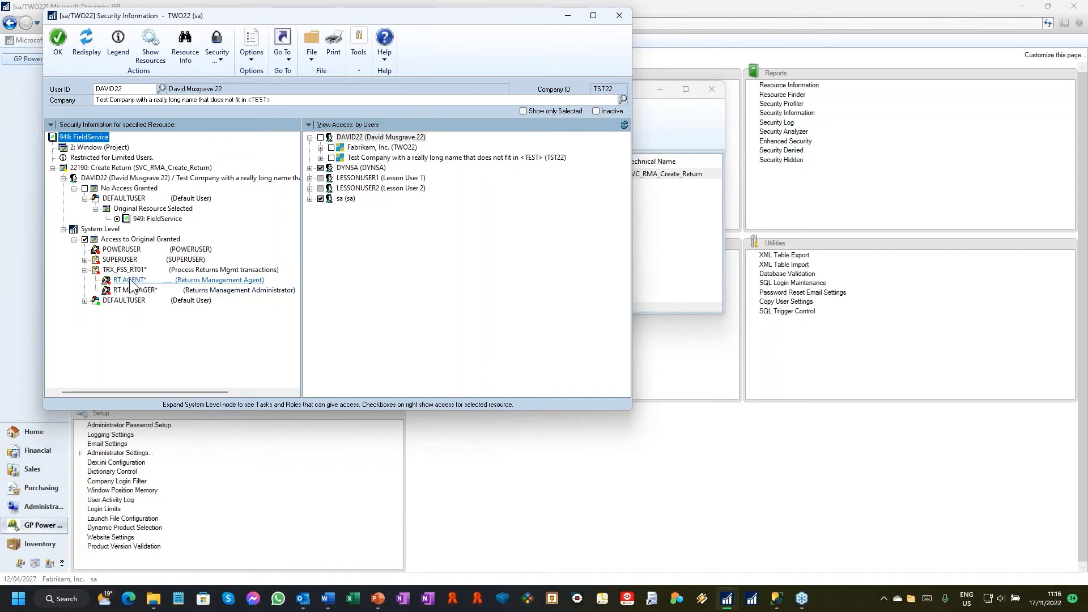
Step: Assign the RT AGENT* role to the denied user in the test company, save it and close User Security Setup
double_click(120, 179)
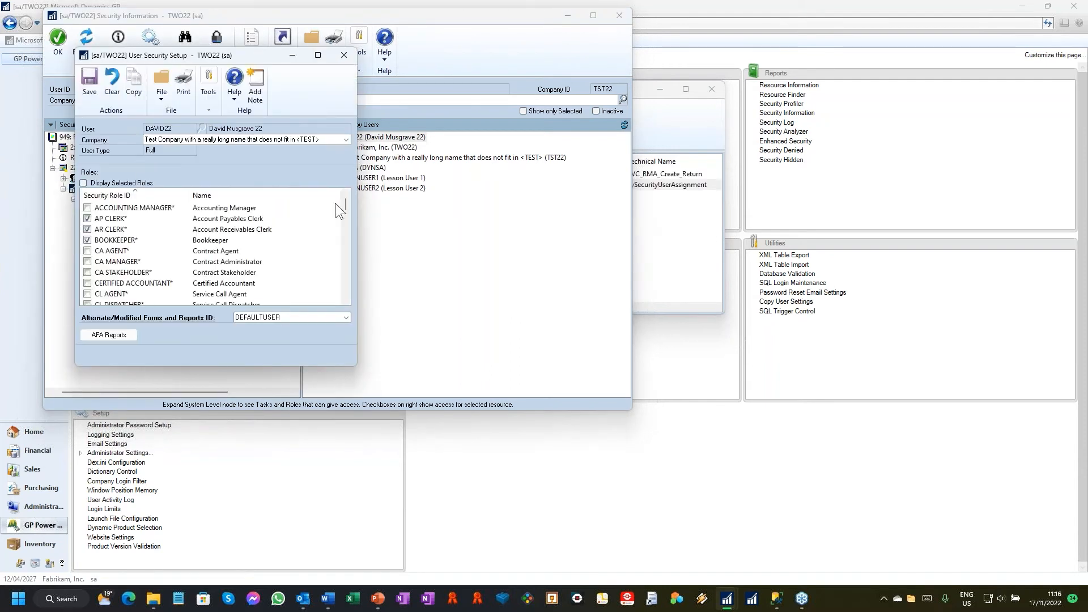
drag(344, 199, 345, 291)
click(87, 219)
click(100, 82)
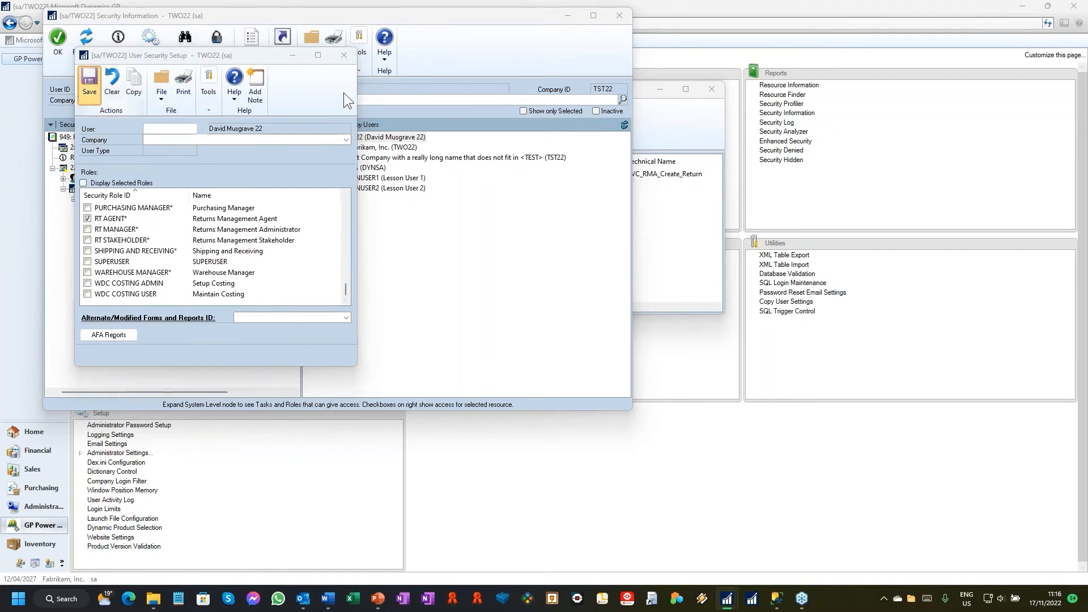
click(536, 328)
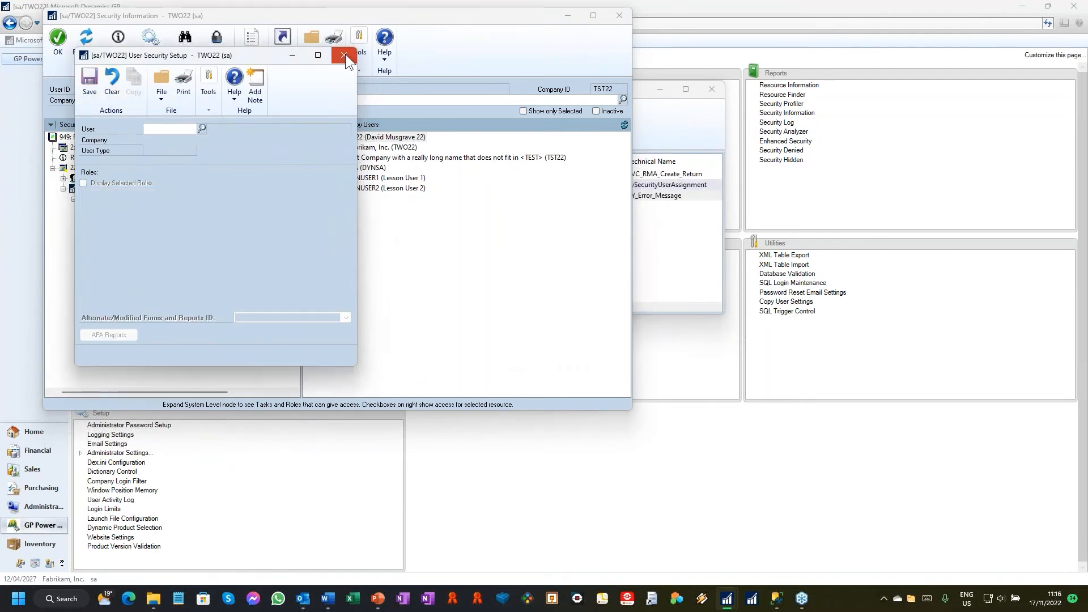
click(344, 54)
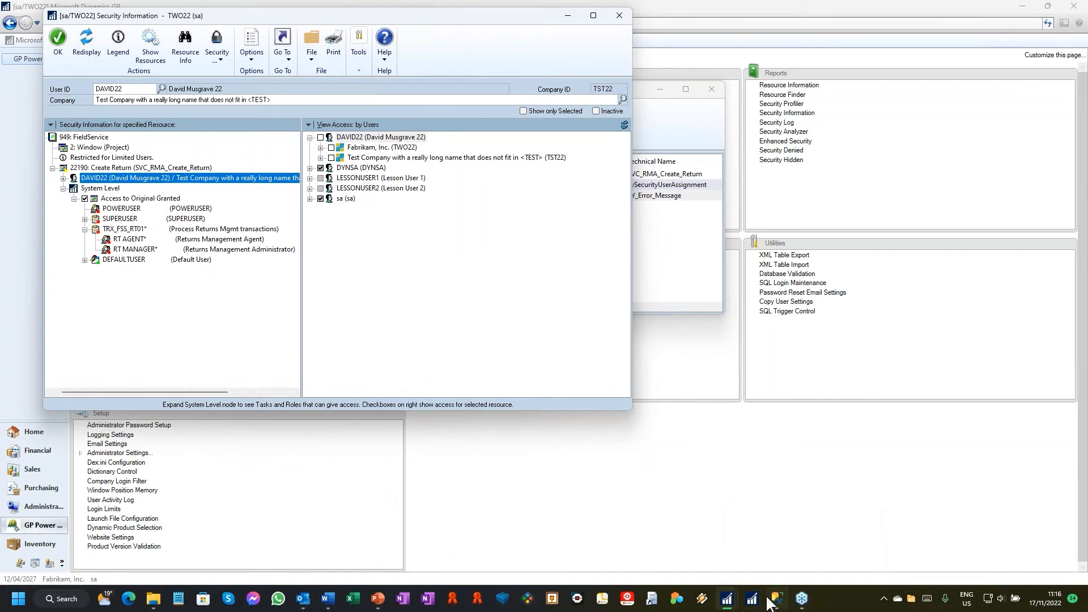
Step: Retest Create Return from Sales Transaction Entry in the TST22 session and close that session's transaction and Security Profiler windows
mouse_move(728, 599)
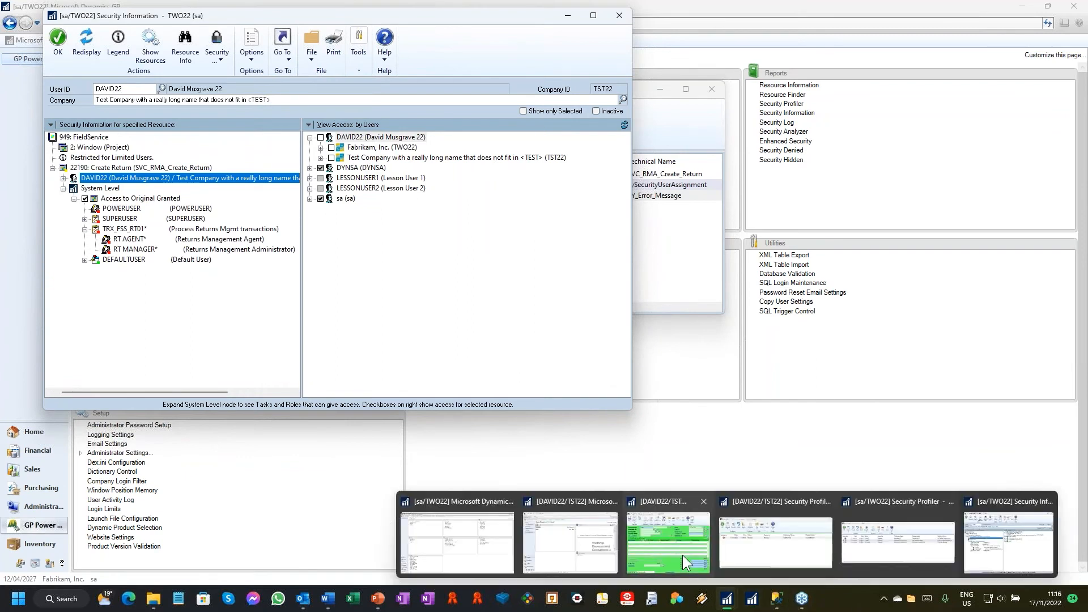
click(685, 562)
click(383, 64)
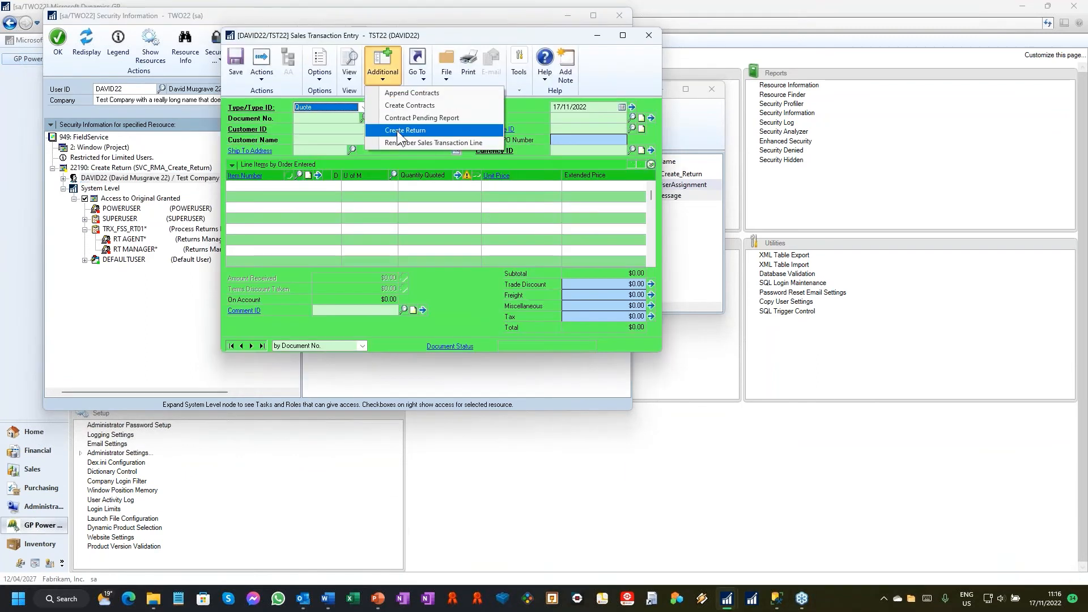
click(398, 132)
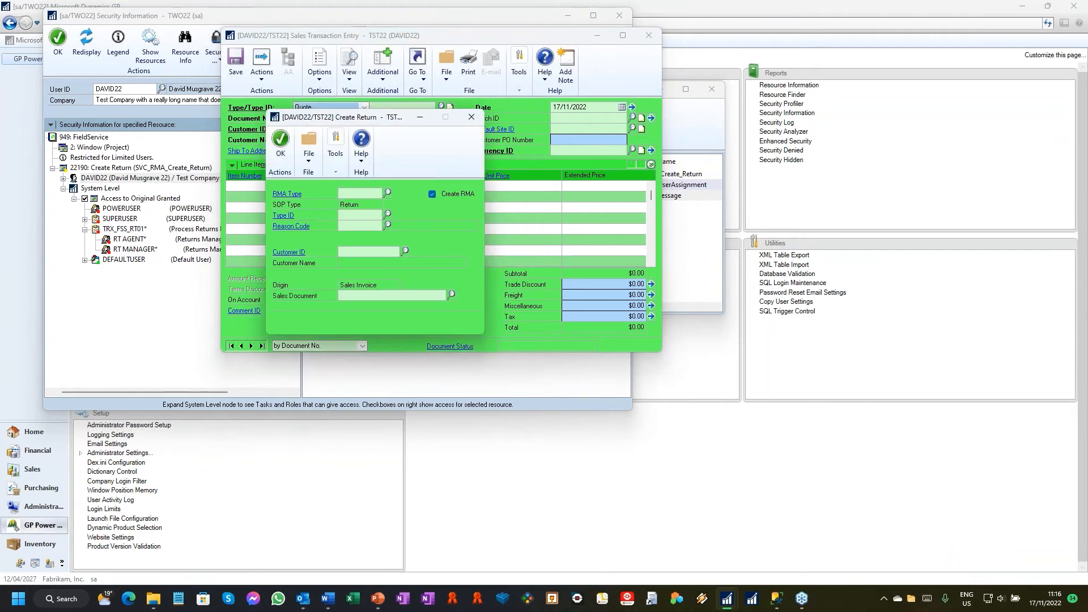
click(472, 119)
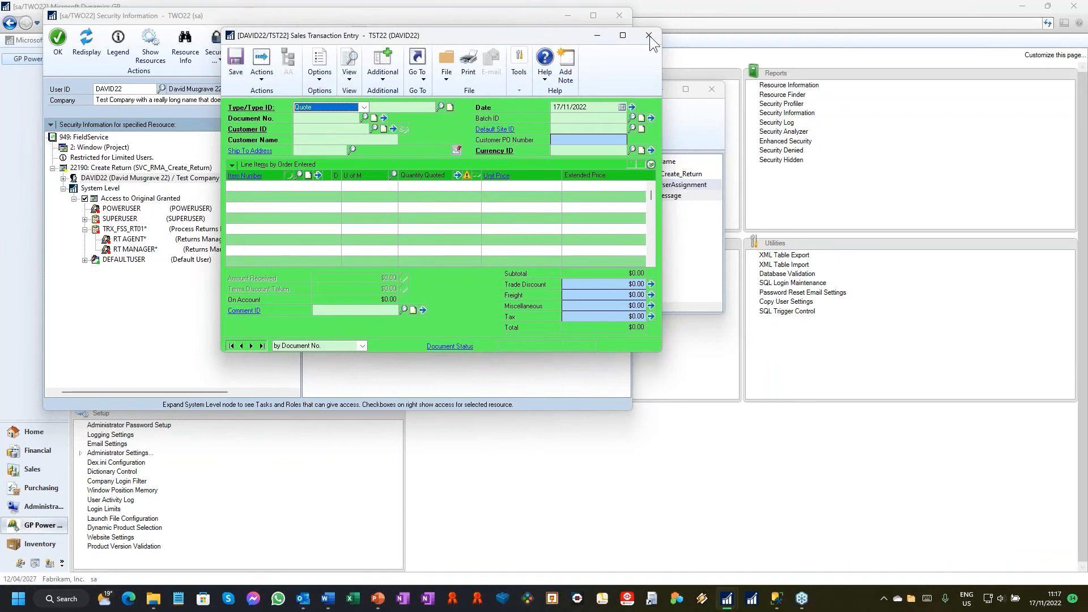
click(649, 38)
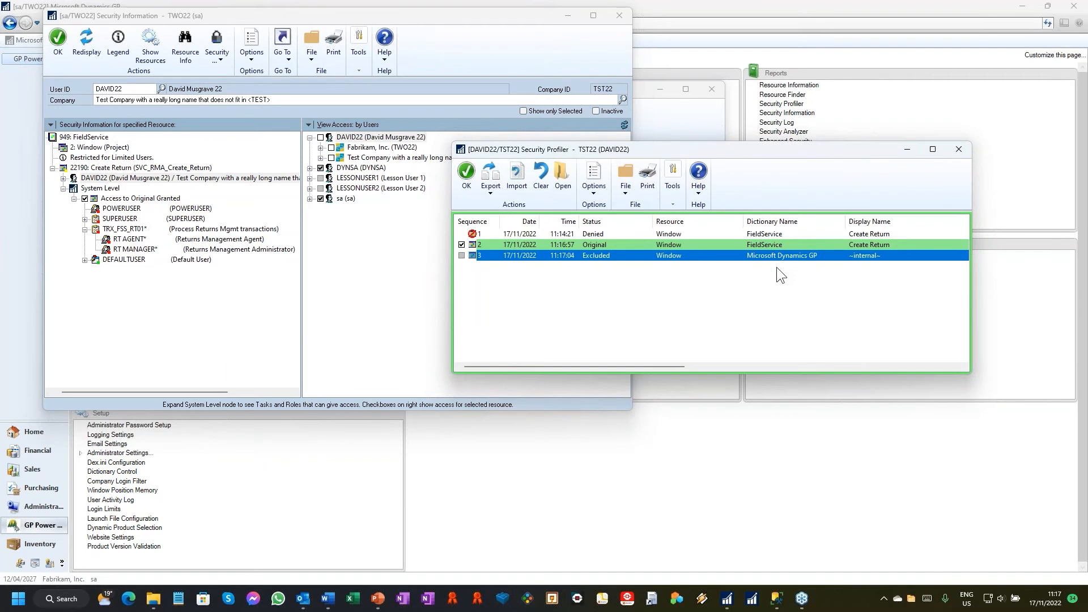
click(593, 195)
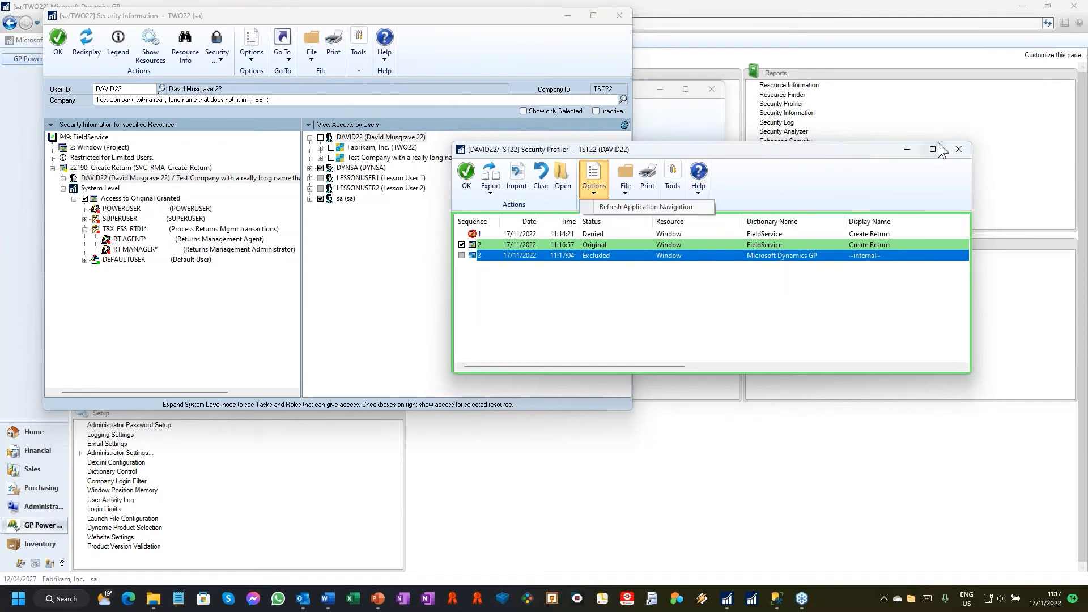
click(958, 149)
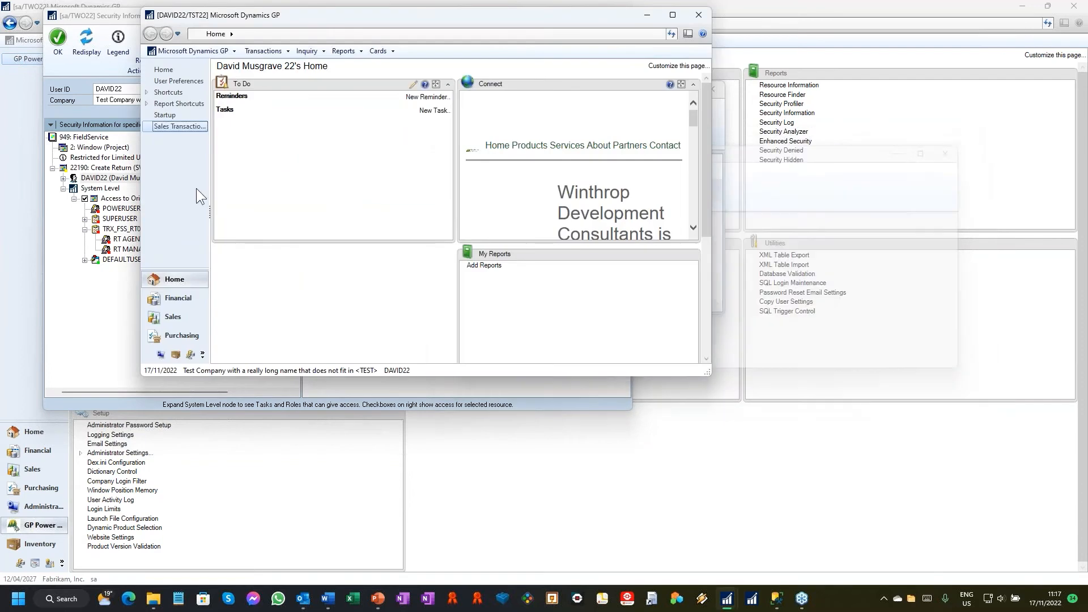
Step: Reopen the user's User Security Setup for the test company, show only selected roles, and save and close it
double_click(114, 180)
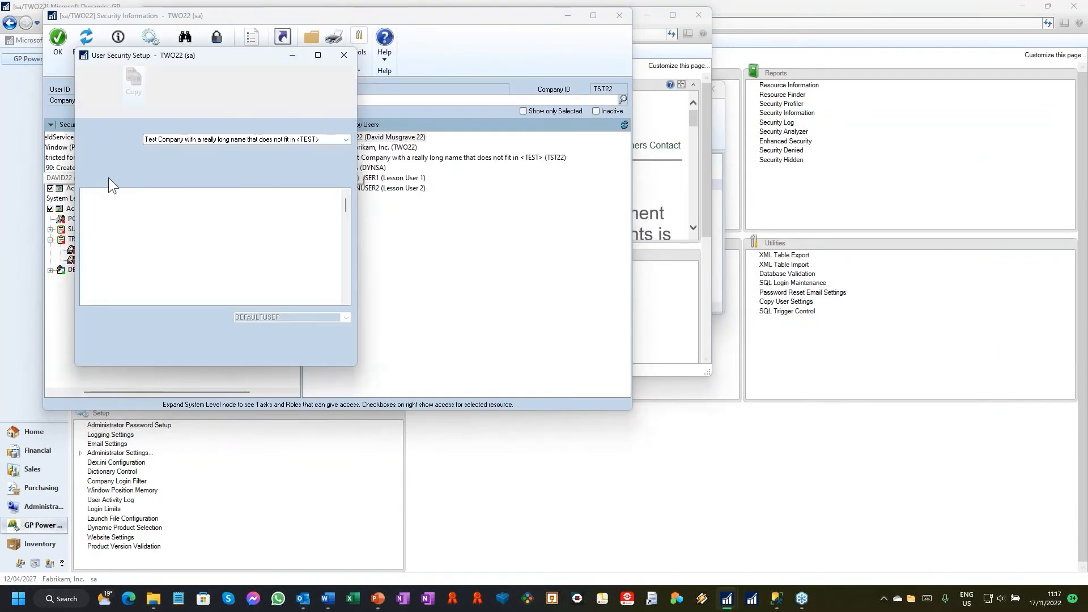
click(87, 184)
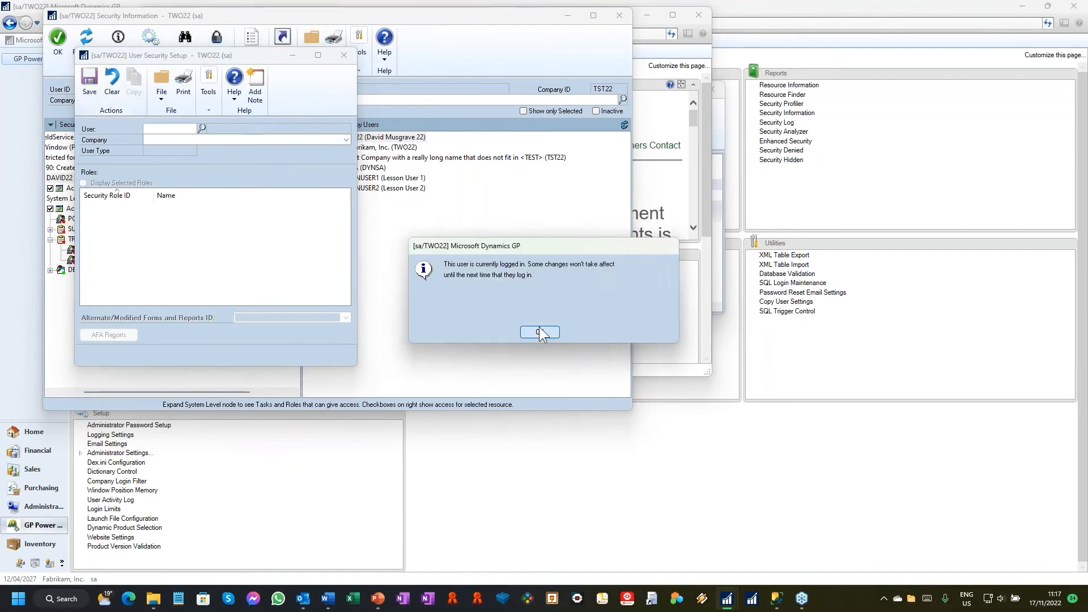
click(541, 332)
click(344, 55)
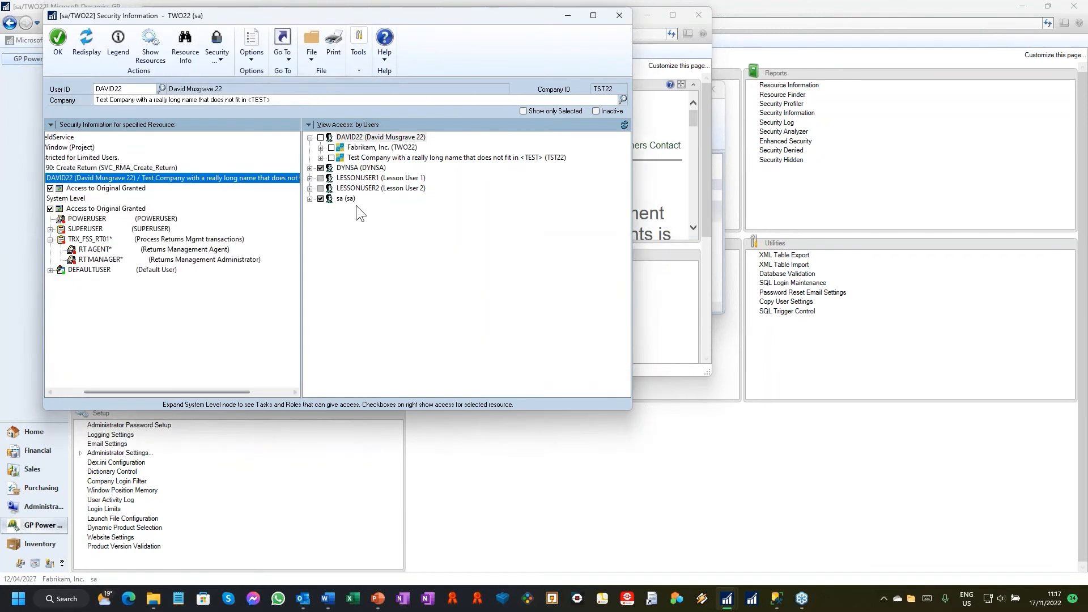
Step: Expand the user's AP CLERK* role under Fabrikam, Inc. and show the resources of its CARD_0301* task
drag(192, 393, 163, 391)
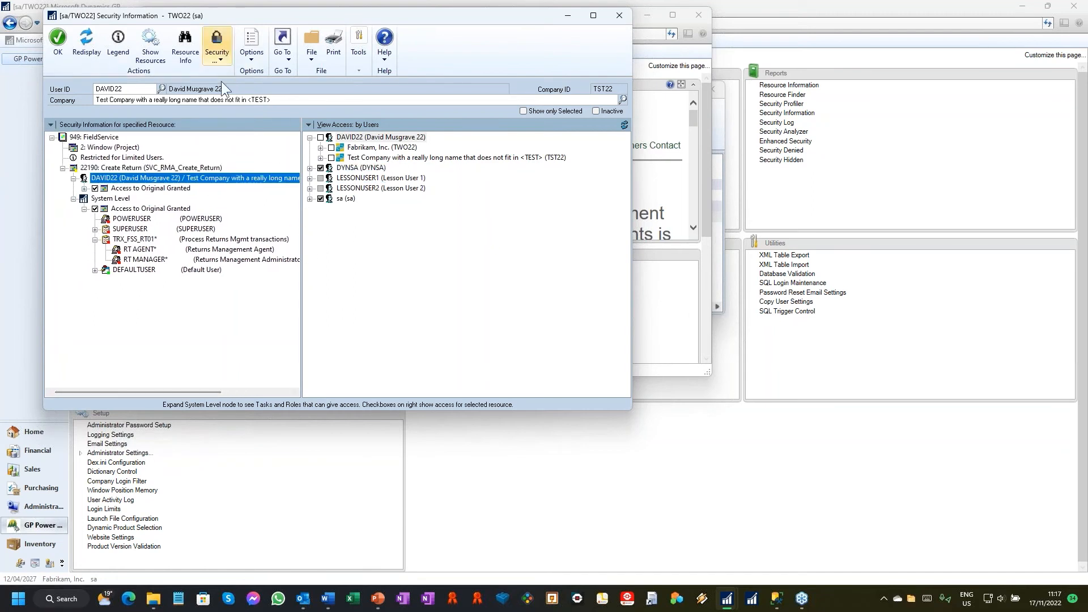
click(321, 148)
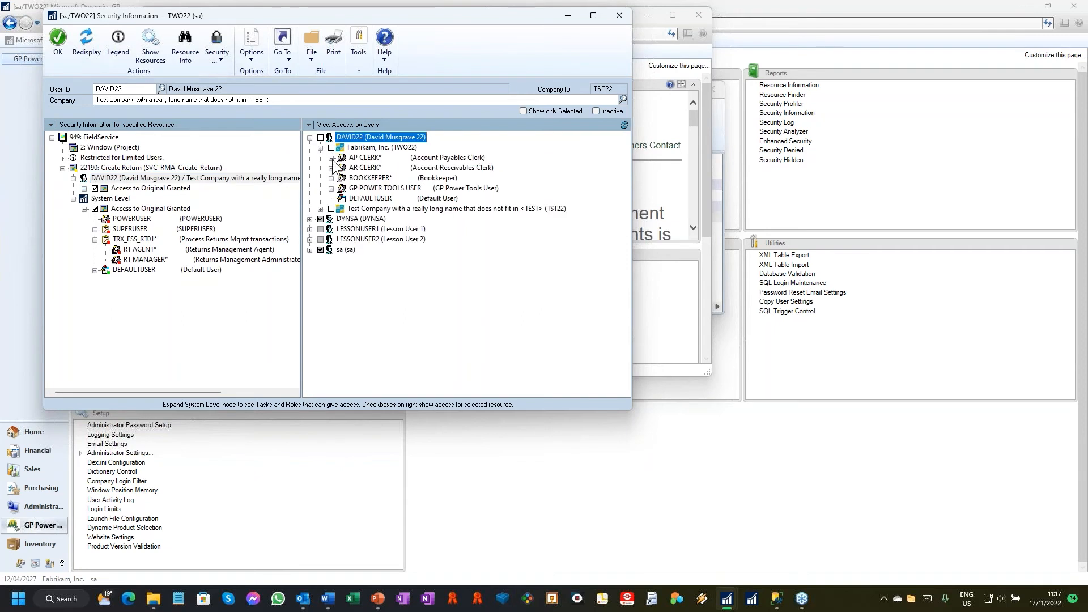
click(332, 159)
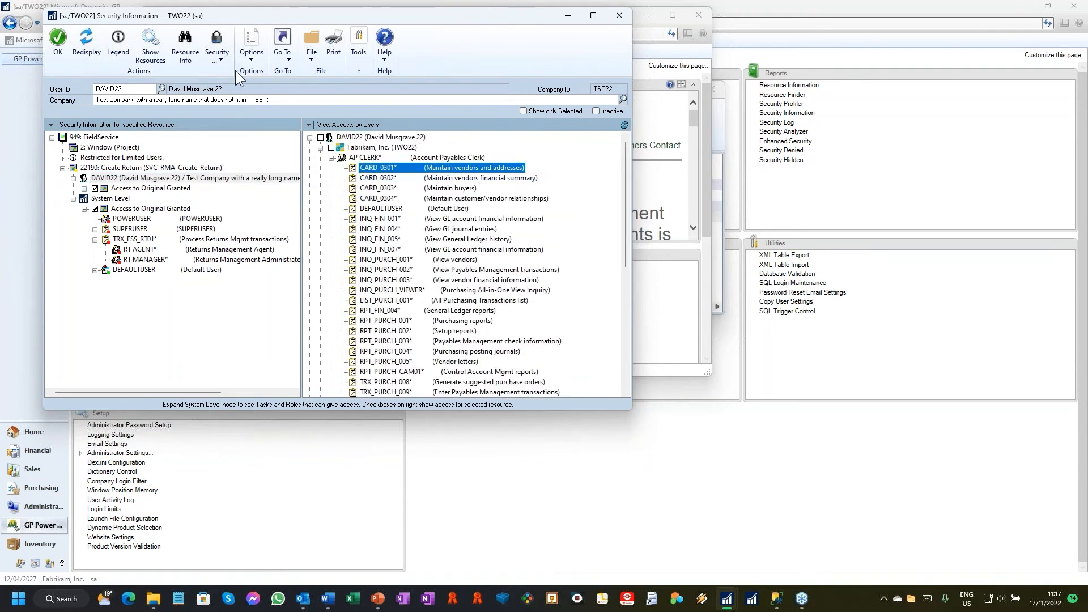
click(152, 55)
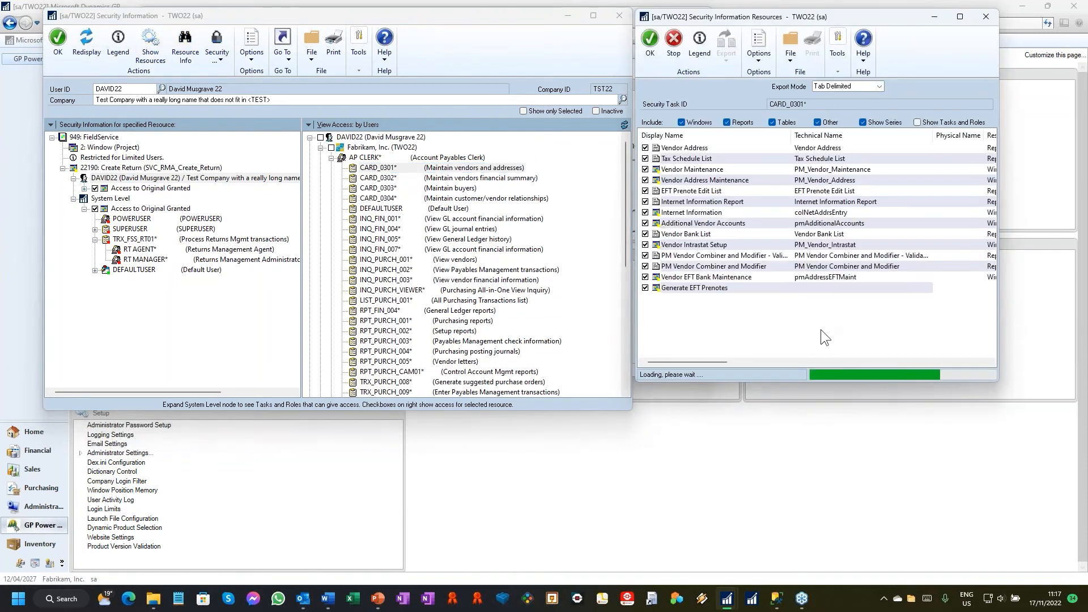
Step: List the resources for the AP CLERK* role and for the whole user, and close the list and collapse the Fabrikam branch
click(366, 157)
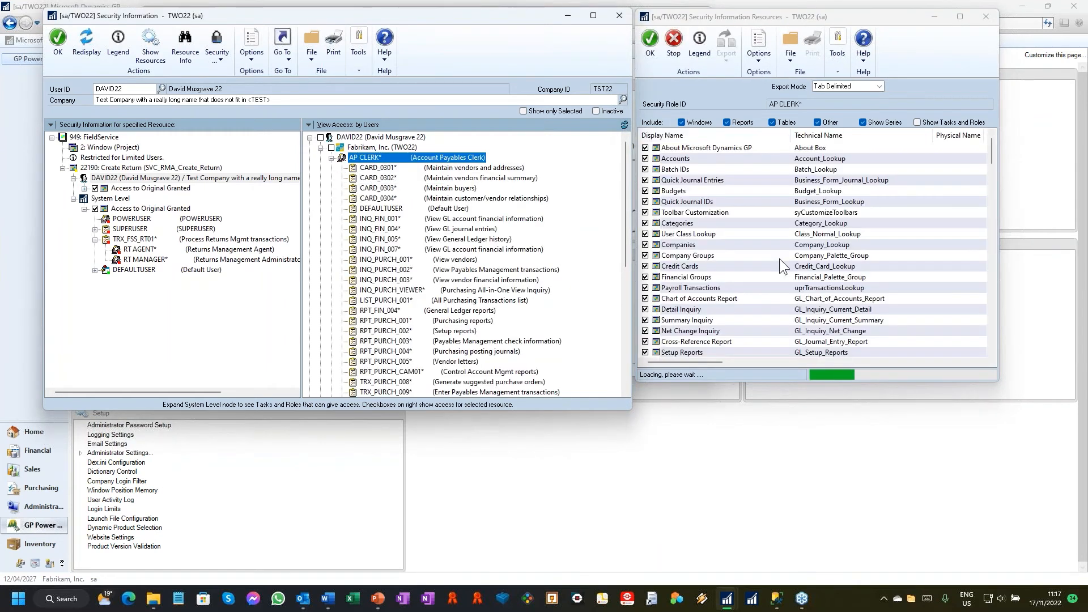
click(380, 137)
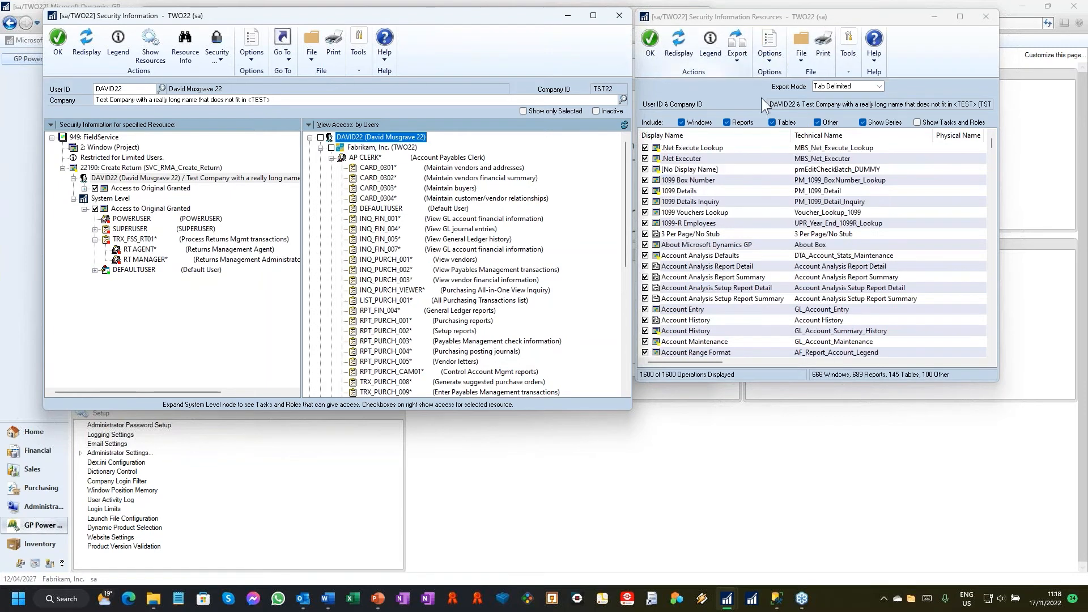
click(986, 16)
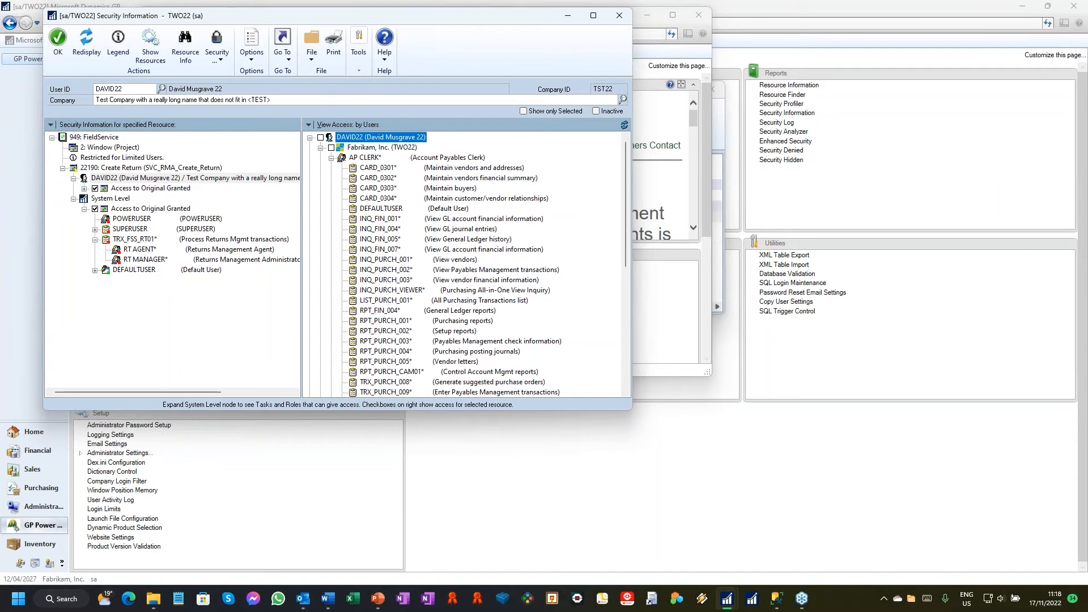
click(321, 150)
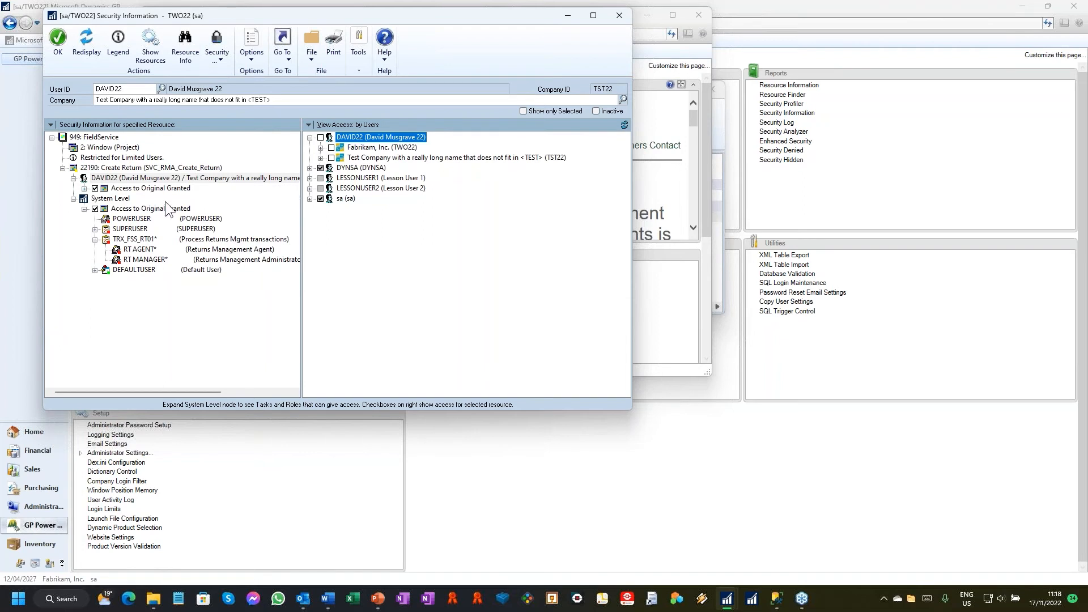
Step: Choose Customer Maintenance from the Sales cards in Menu Explorer as the resource for Security Information
click(124, 126)
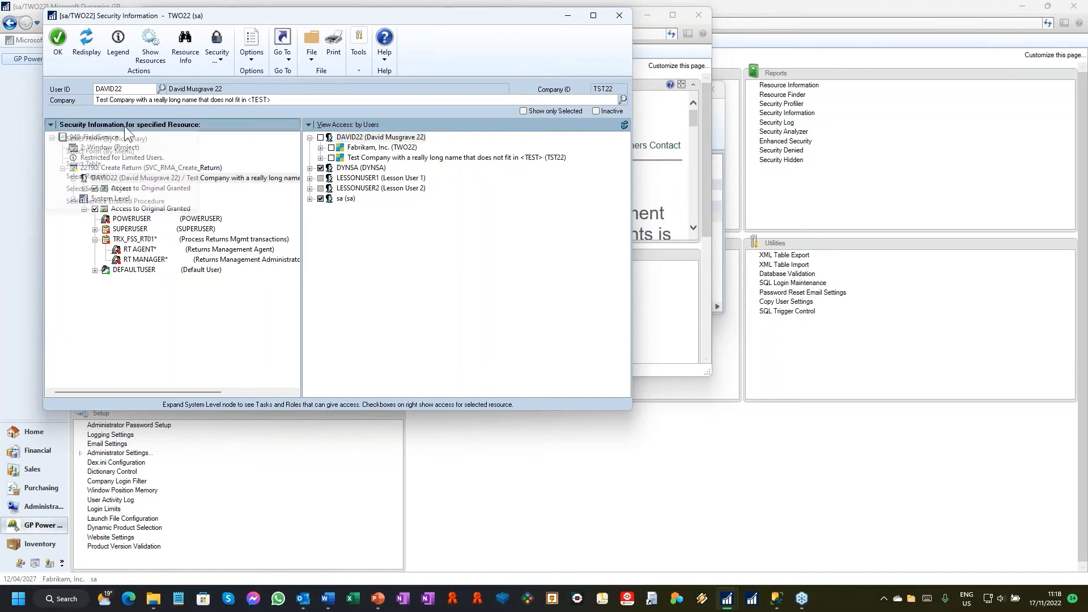
click(112, 151)
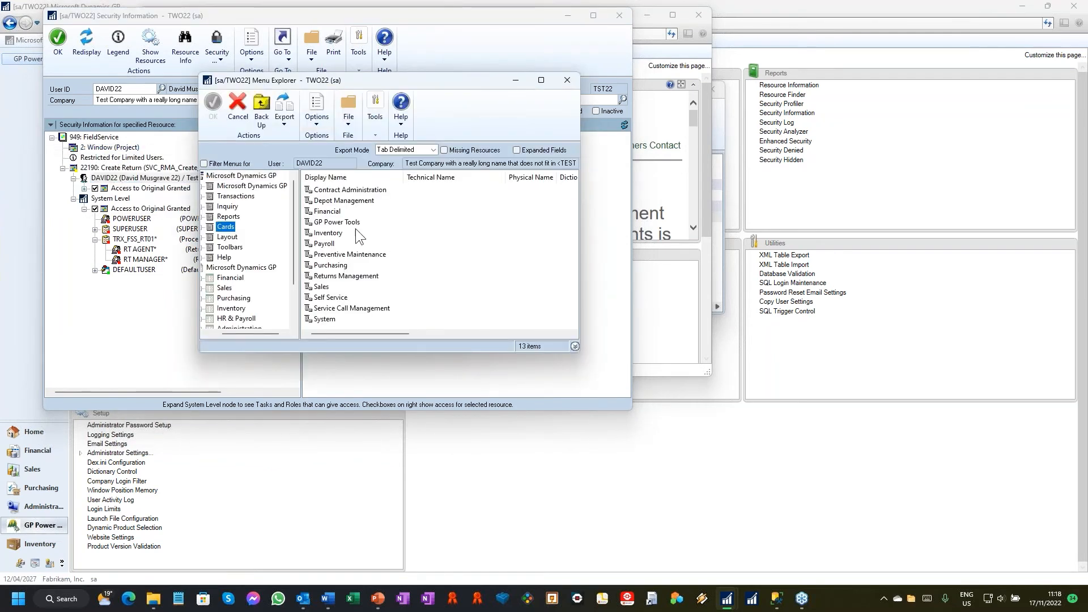
click(325, 289)
double_click(325, 291)
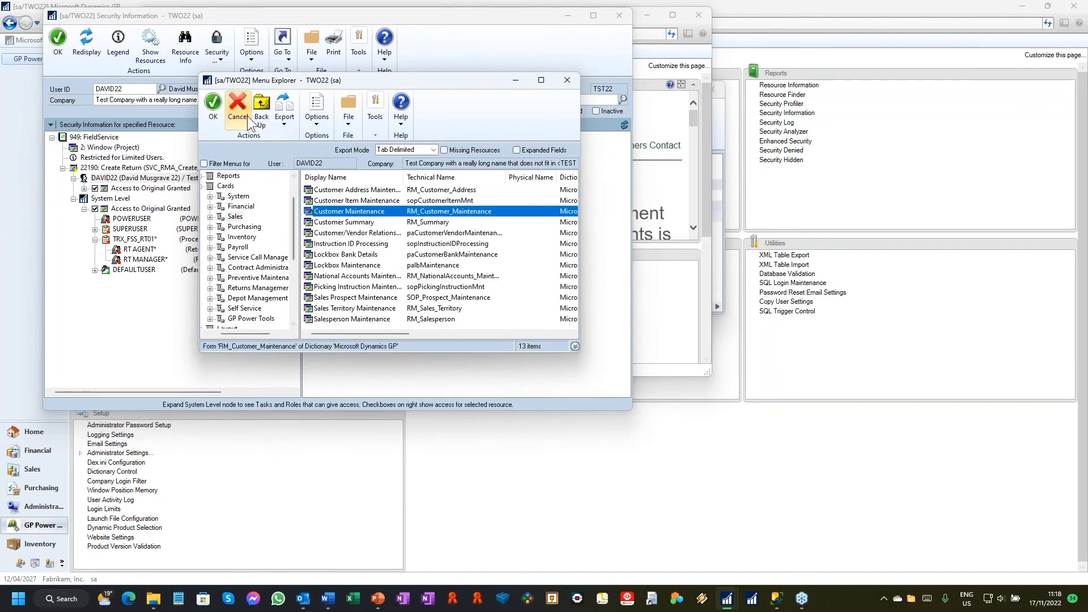
click(214, 104)
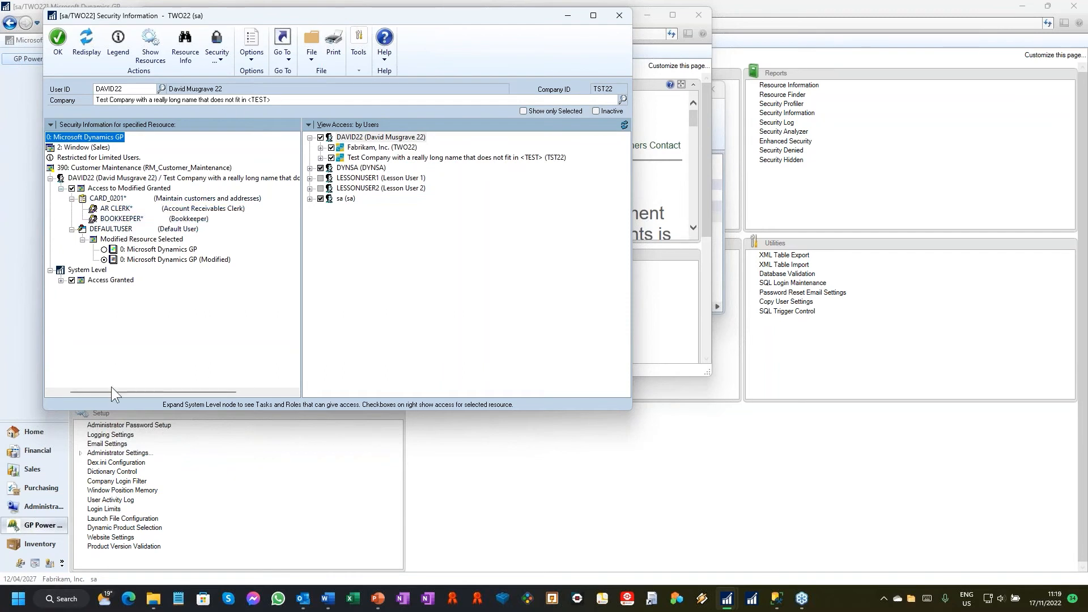
Step: Open Enhanced Security and deny the user access to Customer Maintenance under the Sales cards in both companies
drag(108, 392, 98, 361)
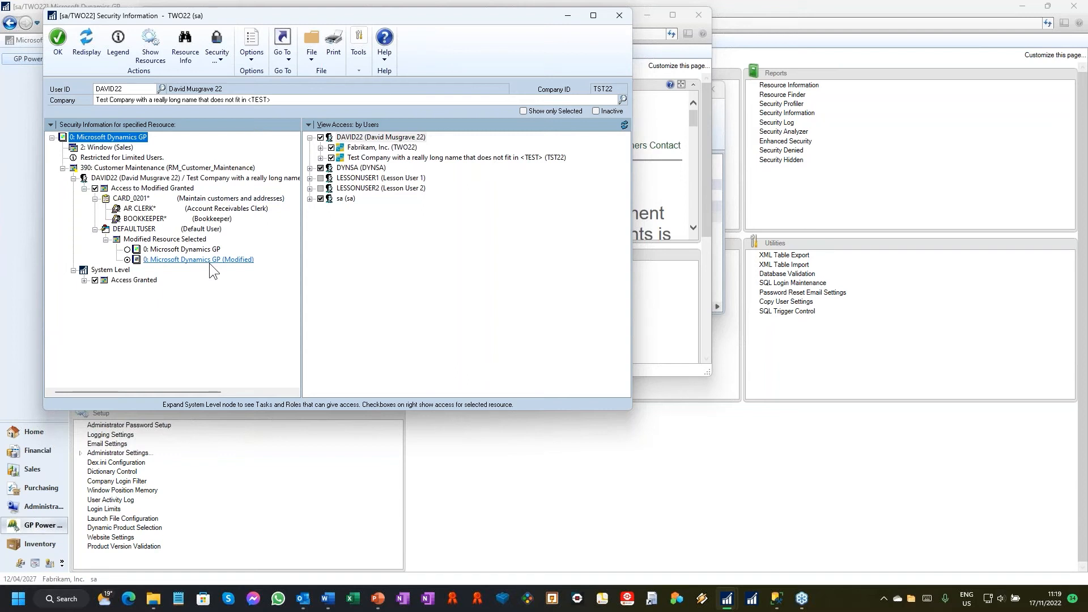
click(216, 59)
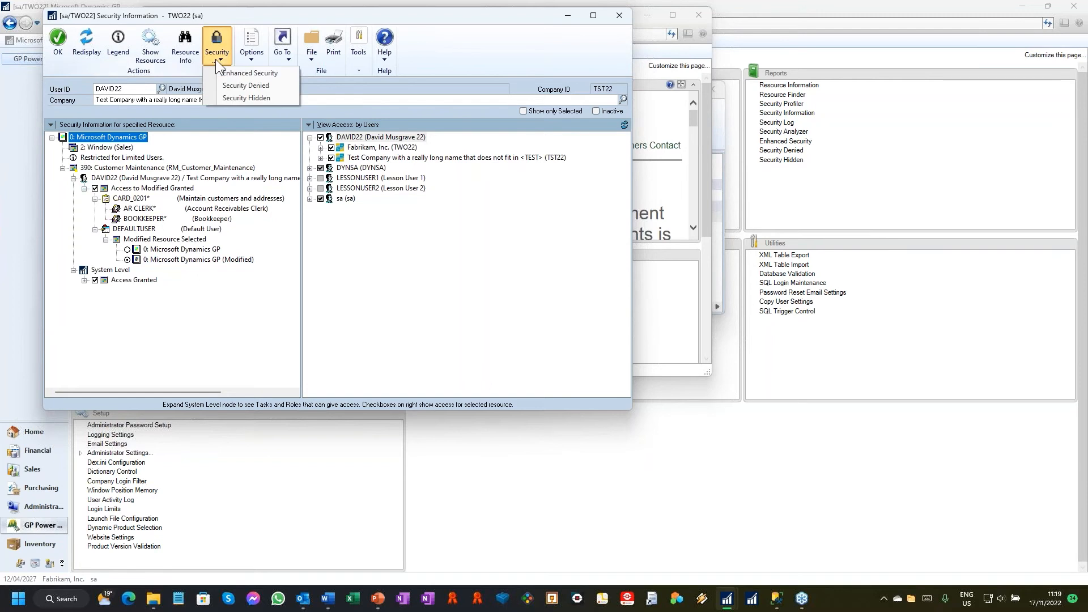
click(240, 74)
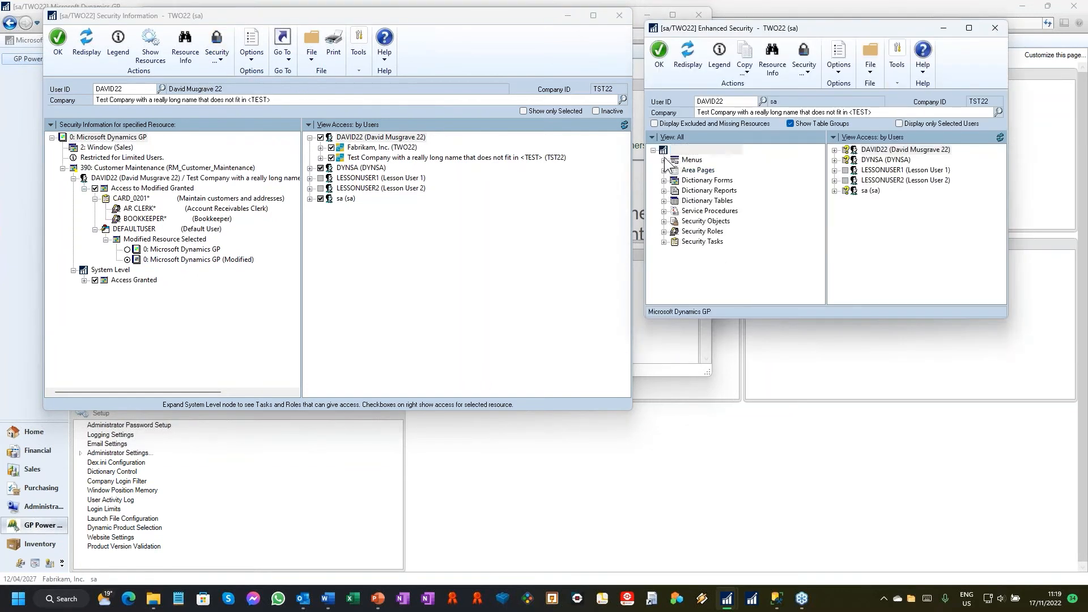
click(664, 160)
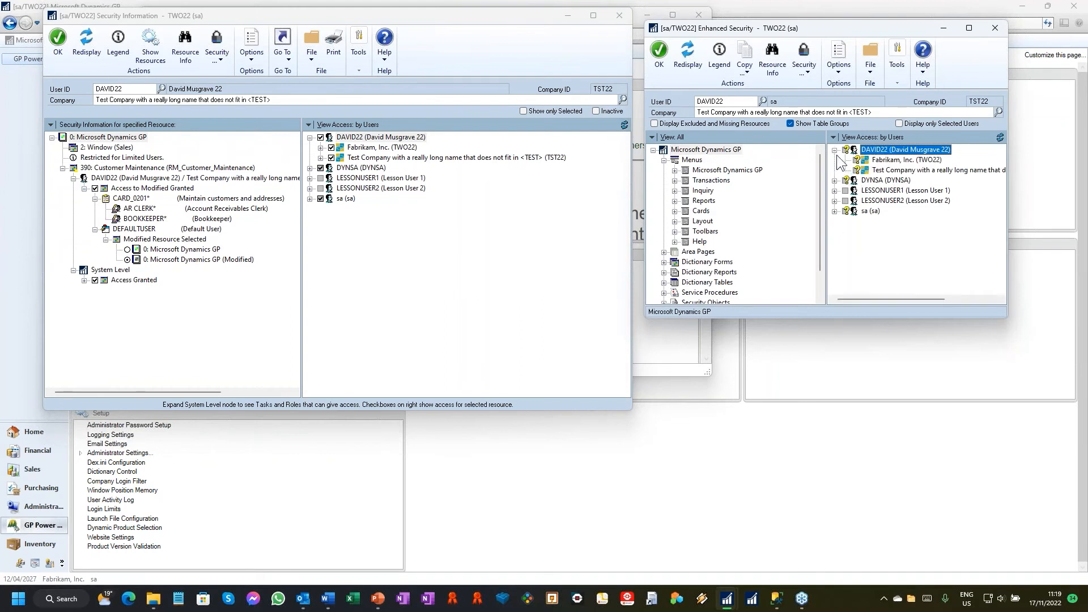
click(675, 211)
click(686, 190)
click(769, 159)
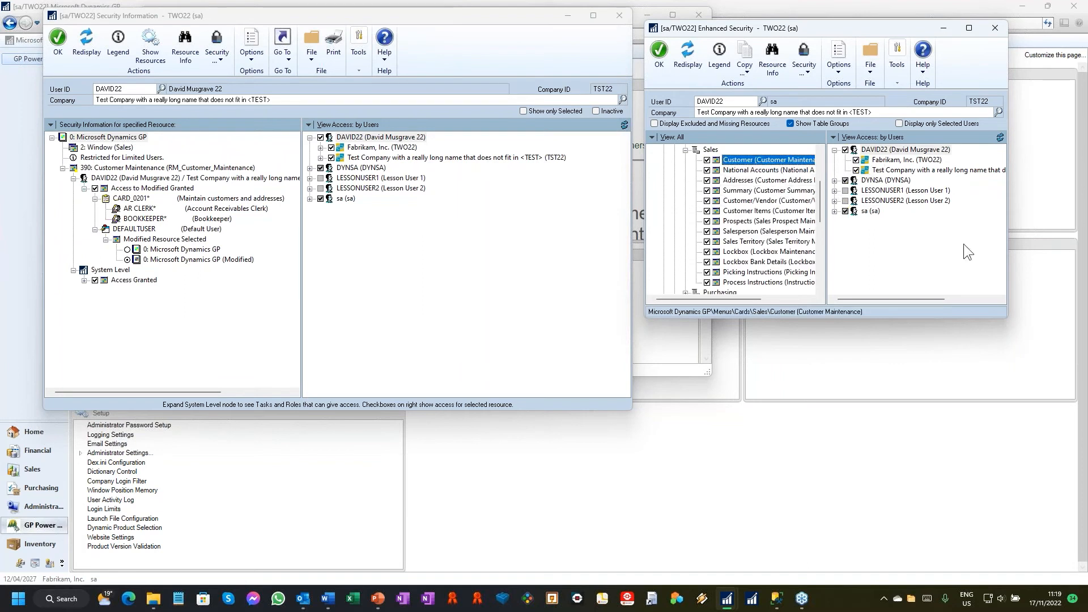
click(845, 150)
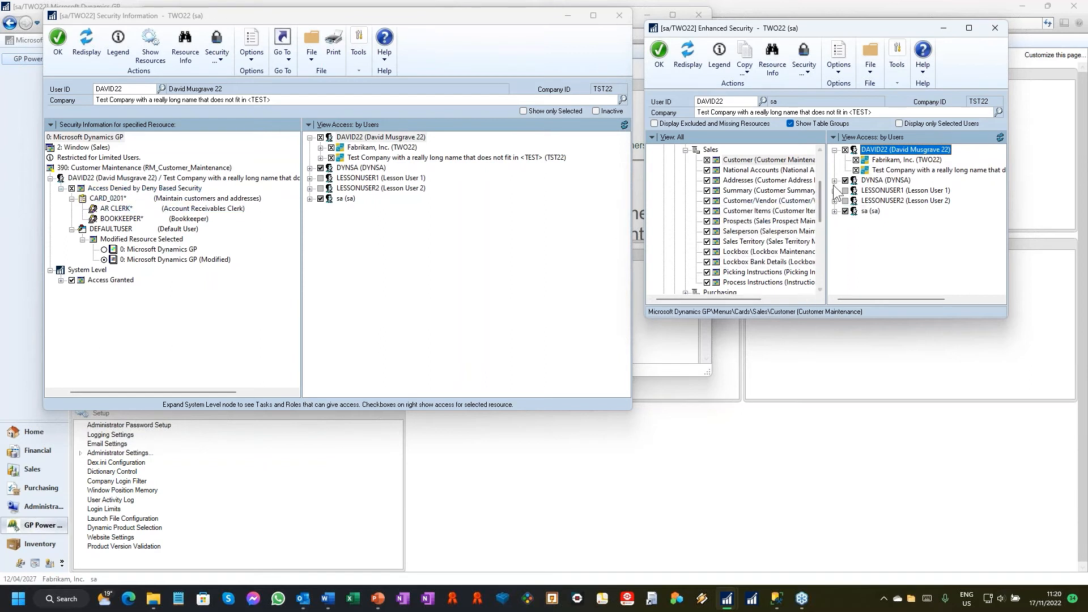
Step: Deny the user the Return document under Security Objects, Document Access, Sales in both Fabrikam, Inc. and the test company
drag(819, 196, 817, 267)
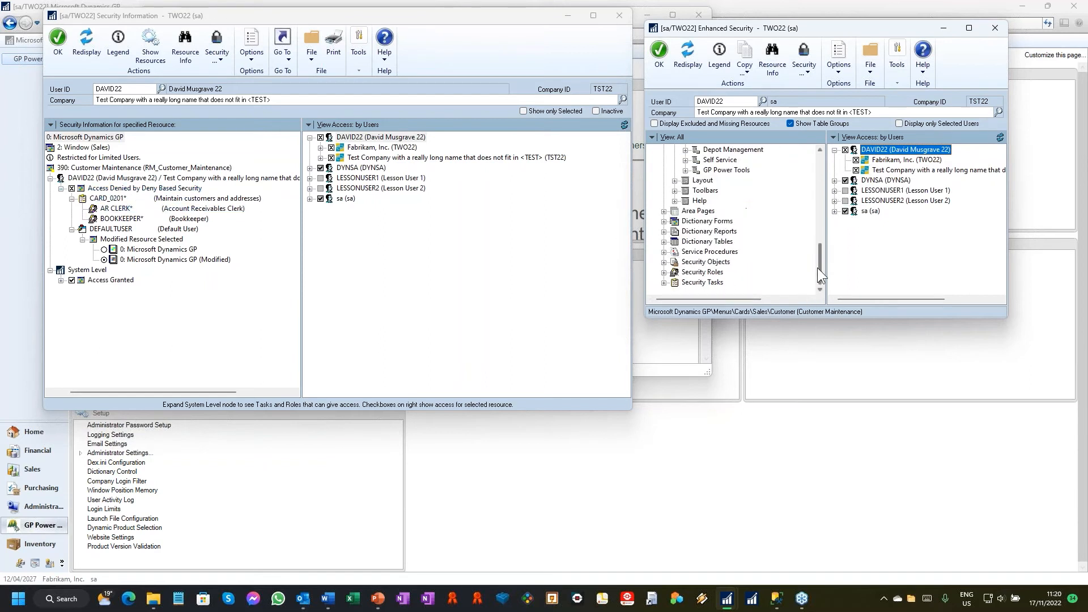
click(664, 262)
click(675, 242)
click(686, 252)
click(733, 262)
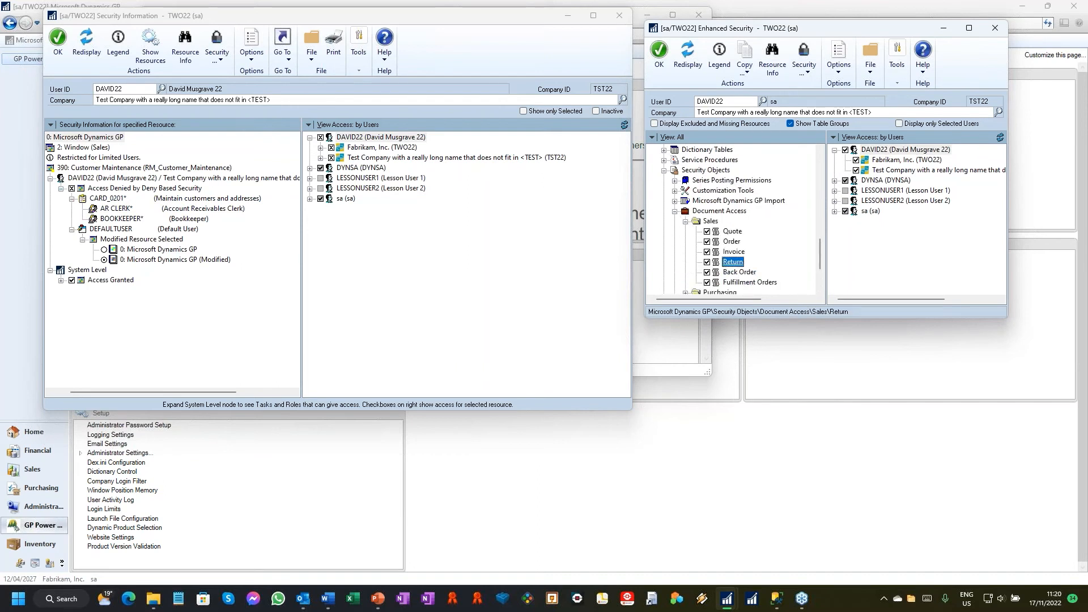
click(856, 160)
click(856, 170)
Step: Hide Setup Checklist in the Microsoft Dynamics GP Tools Setup menu for the user in both companies
scroll(822, 242, up, 1)
scroll(822, 241, up, 10)
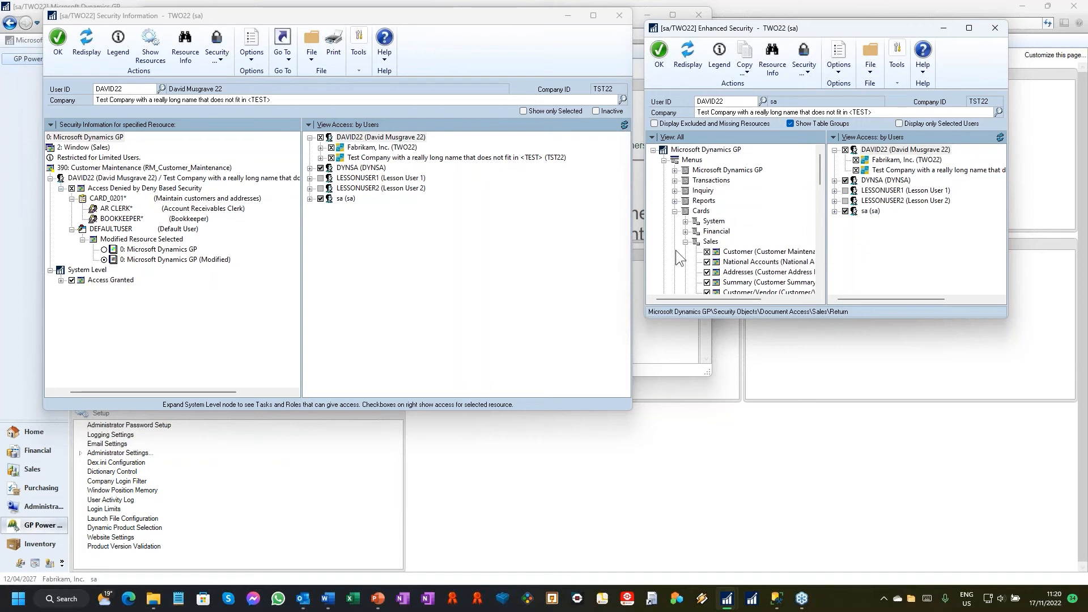
click(675, 210)
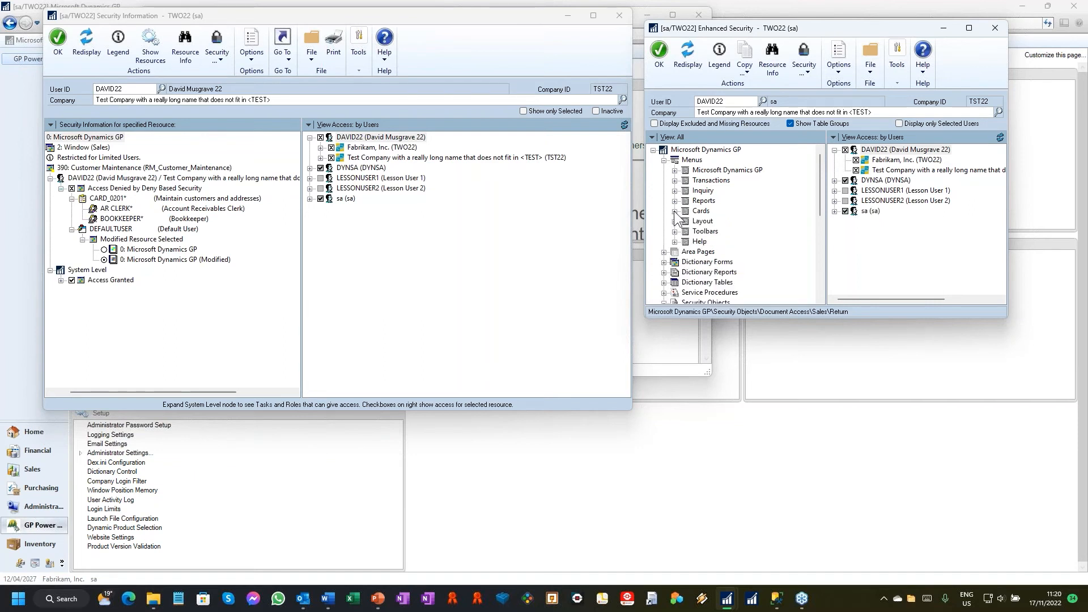
click(675, 170)
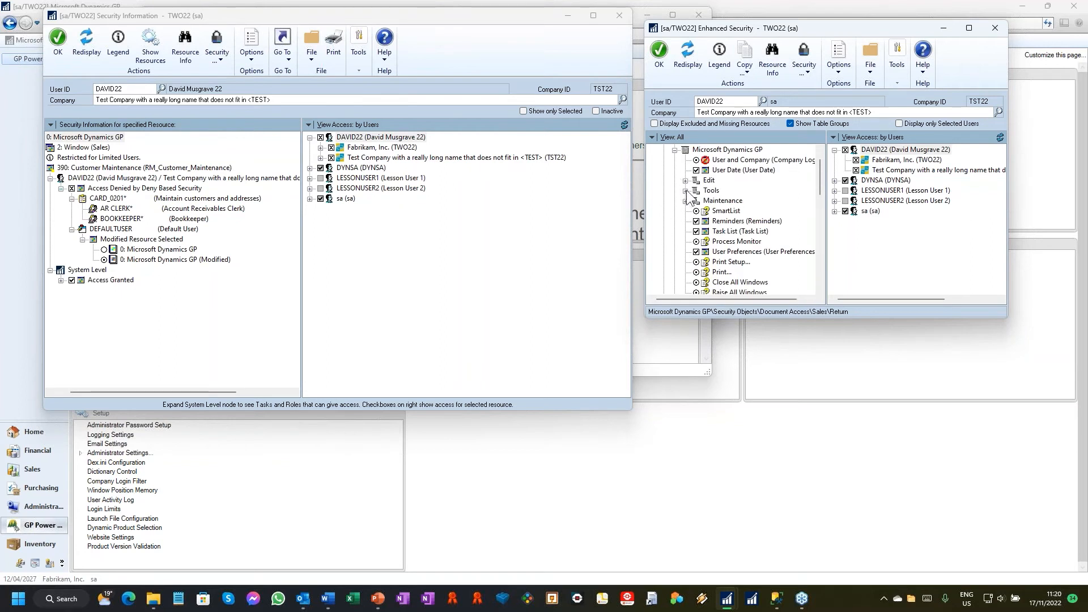
click(686, 190)
click(696, 161)
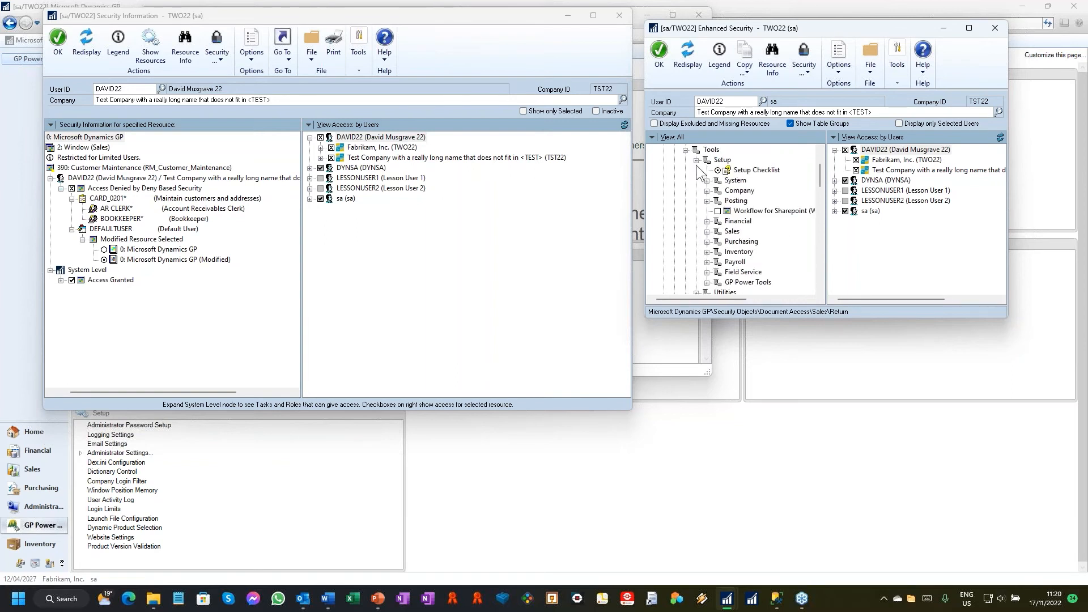
click(757, 171)
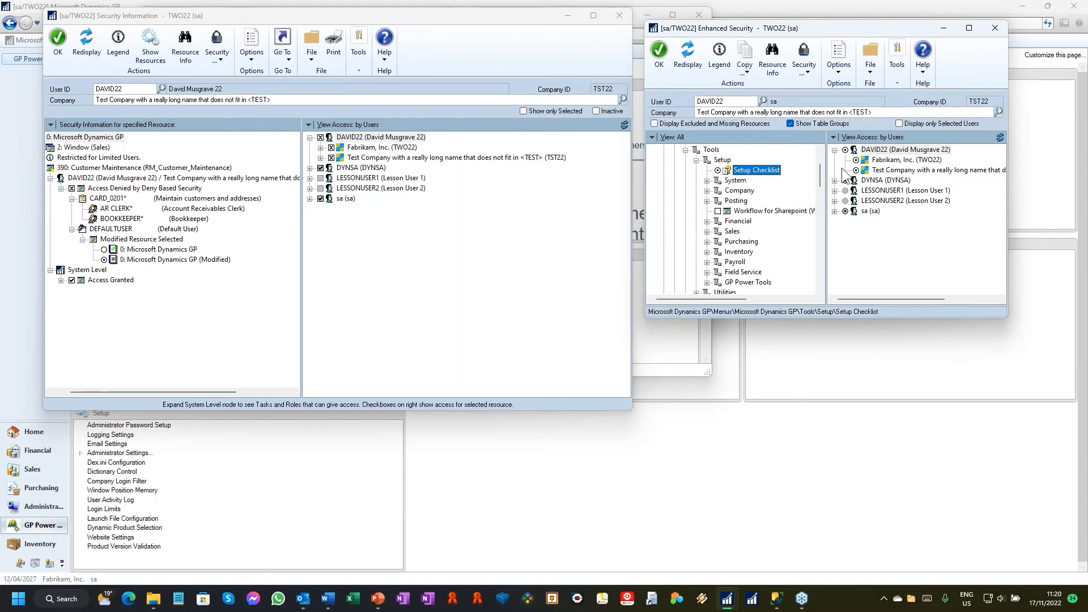
click(857, 161)
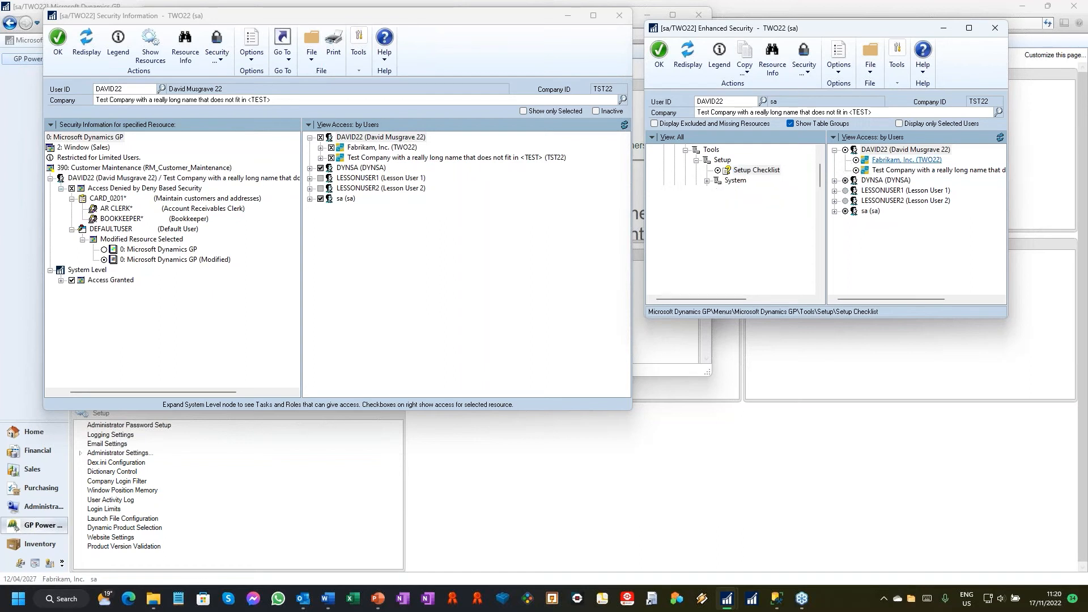
click(857, 172)
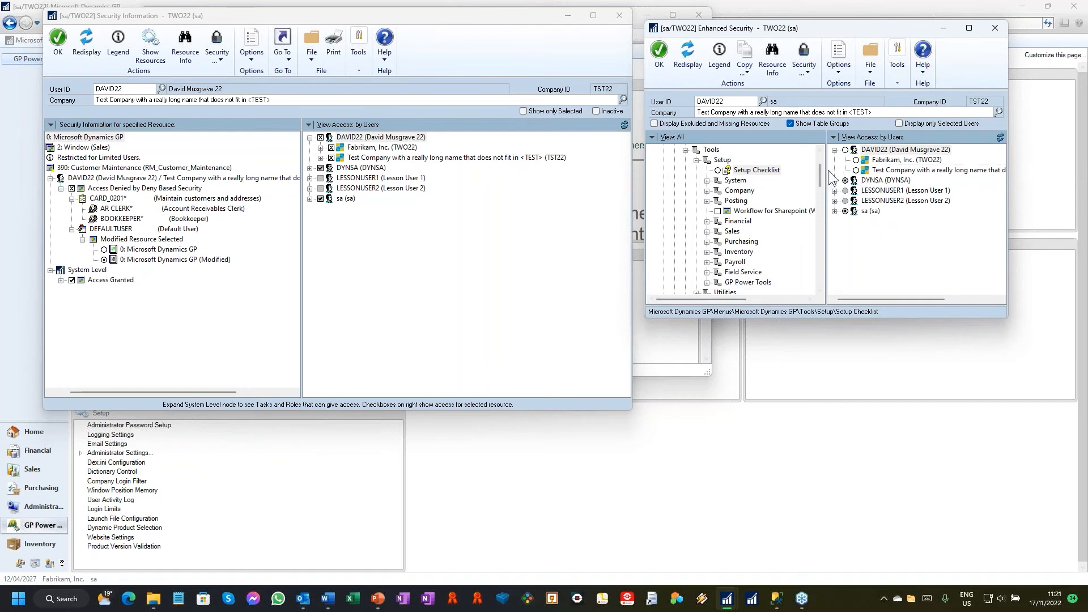
Step: Collapse the Menus and Security Objects branches and list the Security Denied resources with display mode All Users for all Companies
drag(822, 177, 820, 158)
click(664, 159)
click(664, 221)
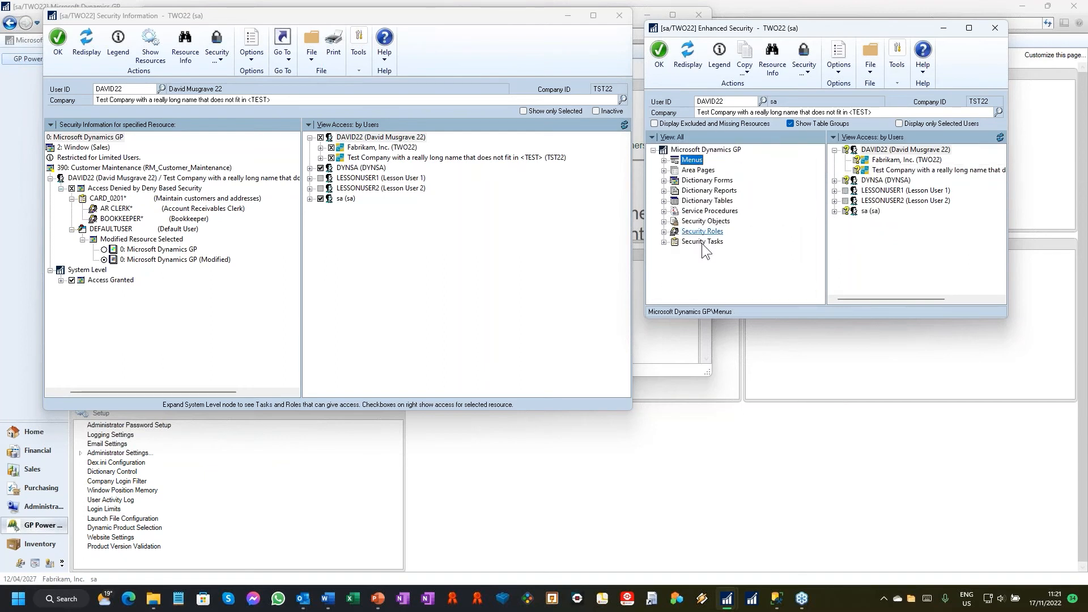
click(807, 66)
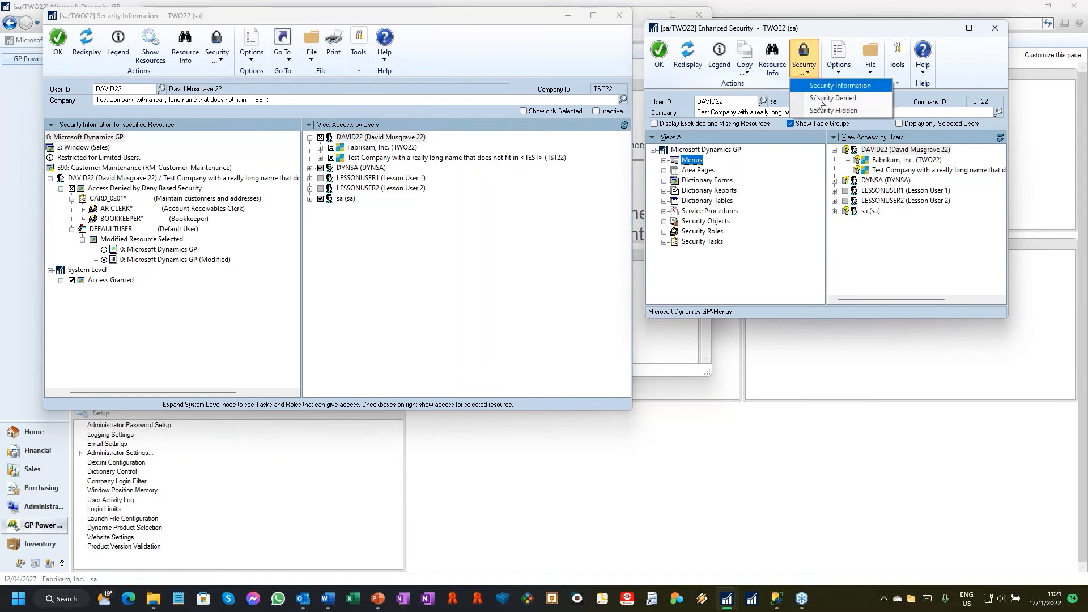
click(821, 97)
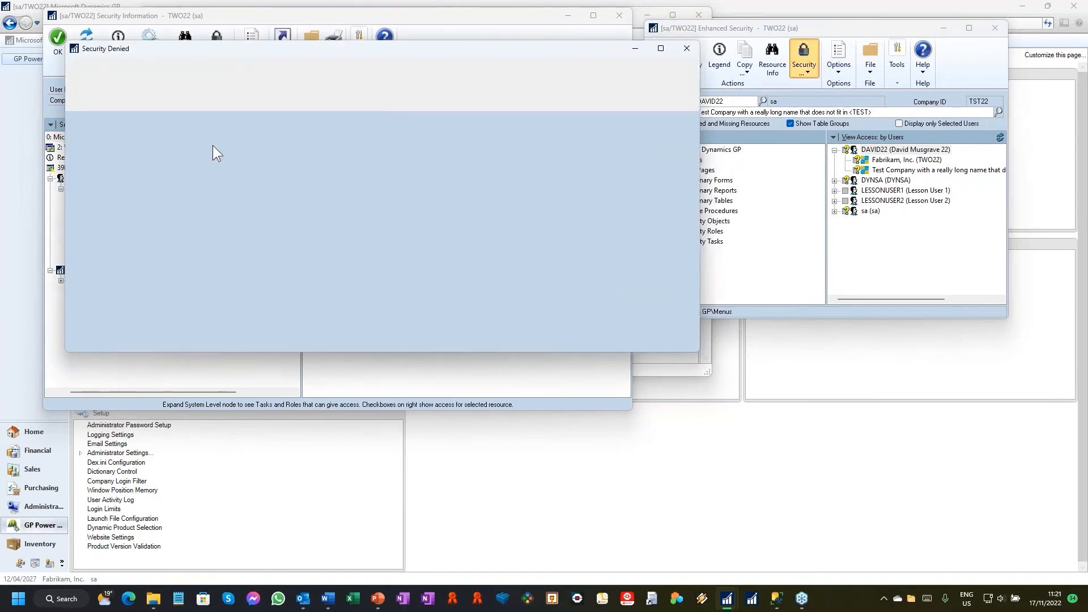
click(209, 137)
click(180, 162)
click(209, 137)
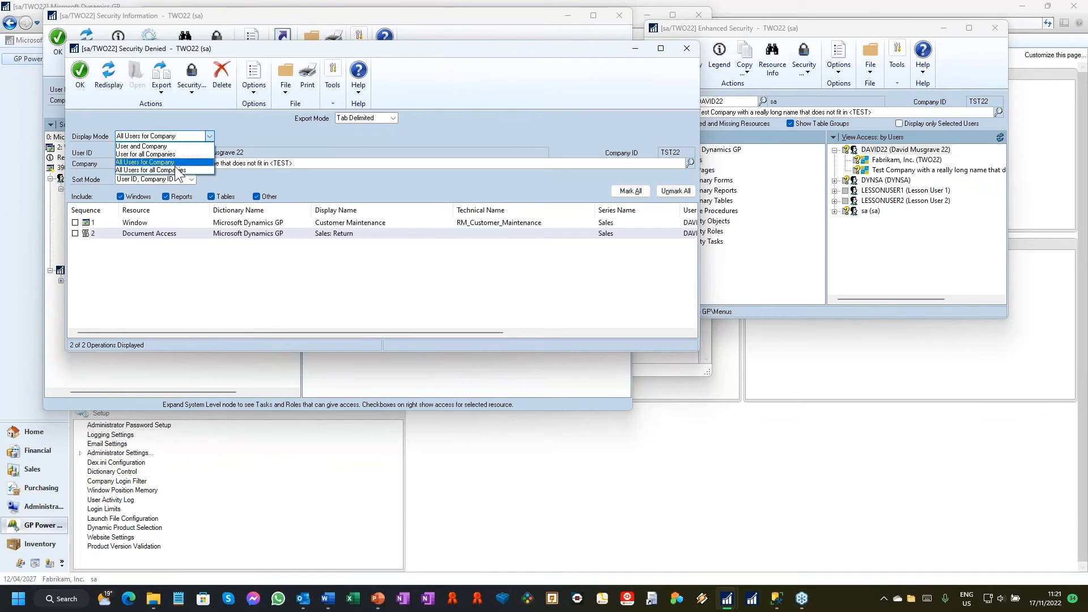
click(178, 171)
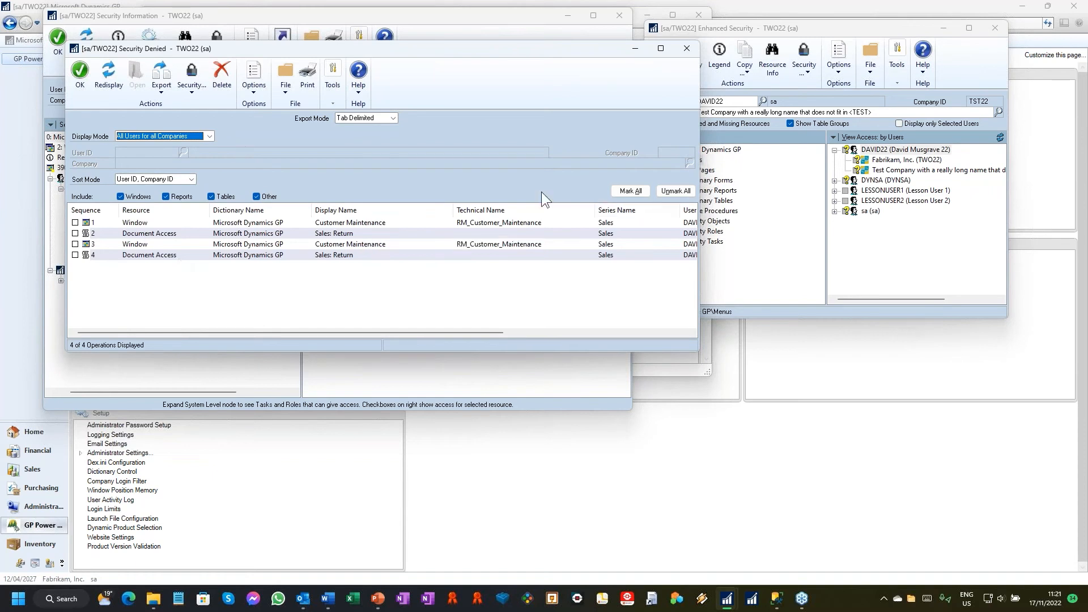
Step: Mark all records in Security Denied and delete them
click(627, 192)
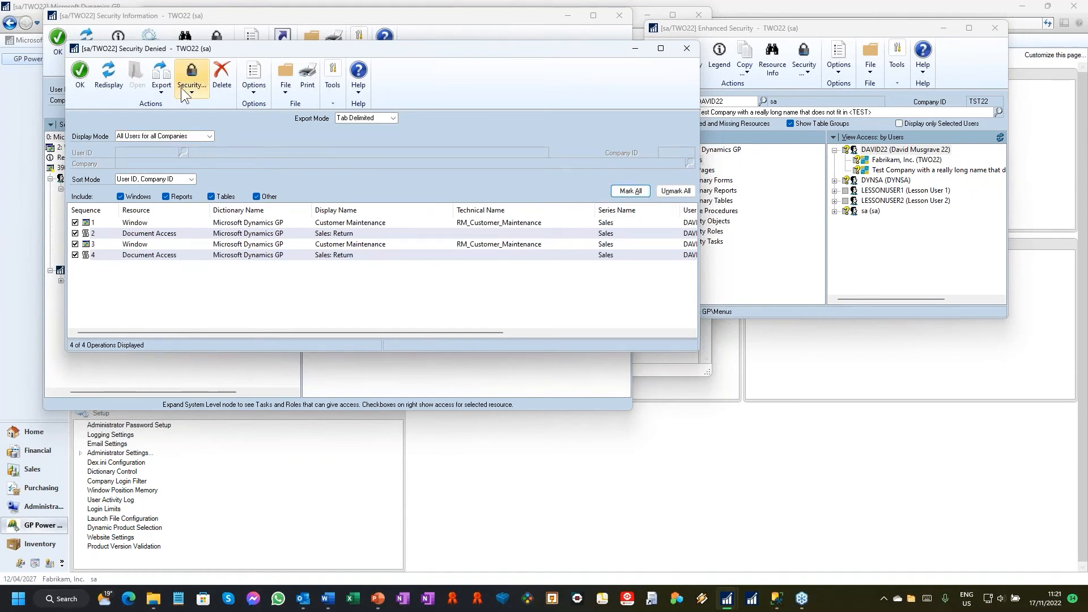
click(231, 96)
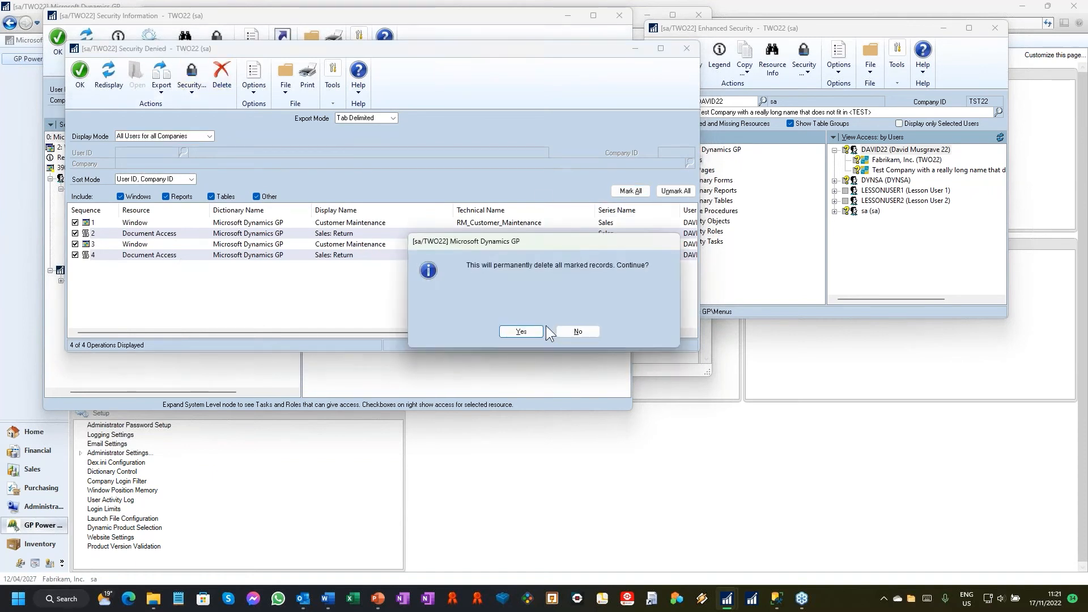
click(537, 331)
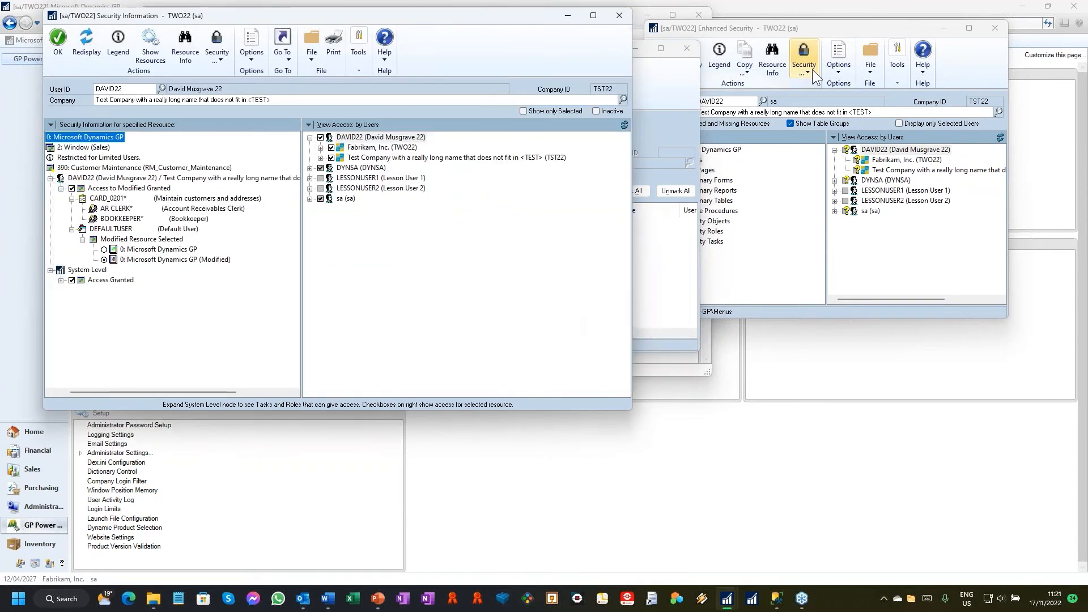
Step: Open Security Hidden and set its display mode to All Users for all Companies
click(812, 69)
click(812, 71)
click(822, 109)
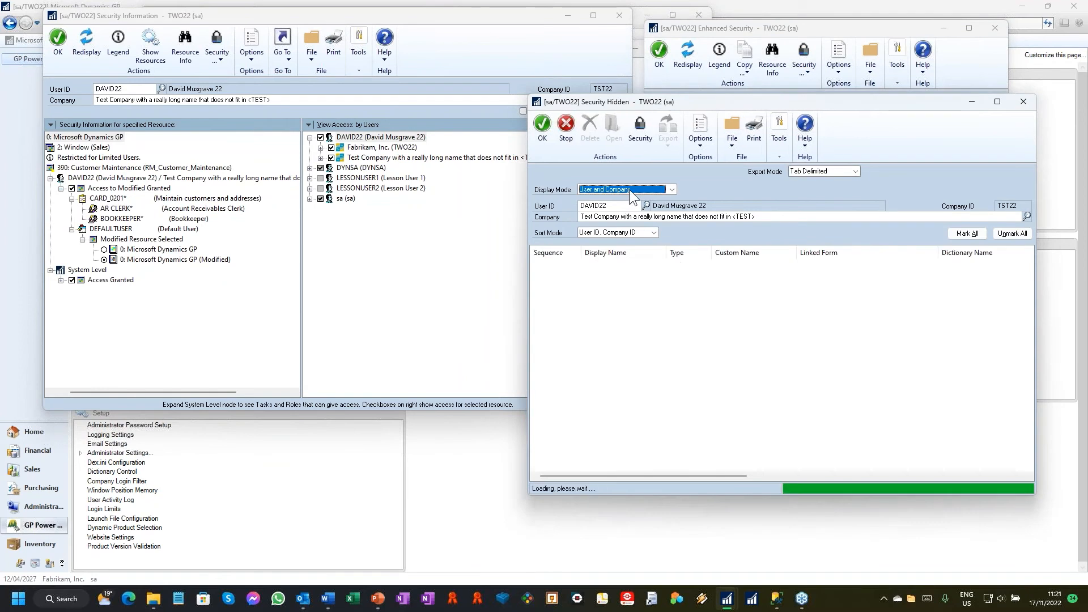
click(630, 189)
click(626, 234)
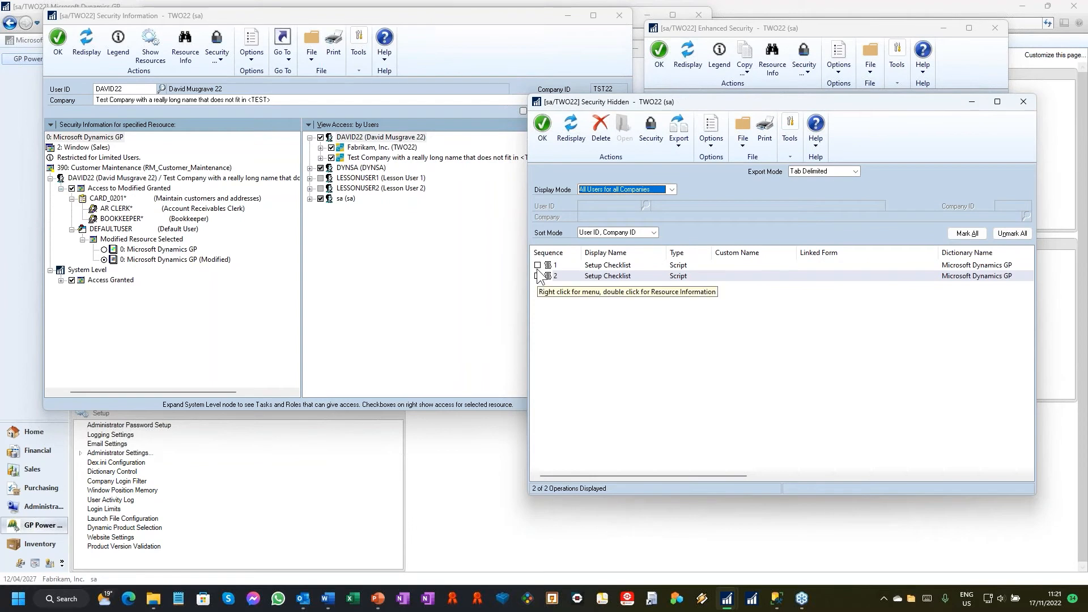
Step: Mark and delete all hidden Setup Checklist records, and close Security Hidden
click(969, 234)
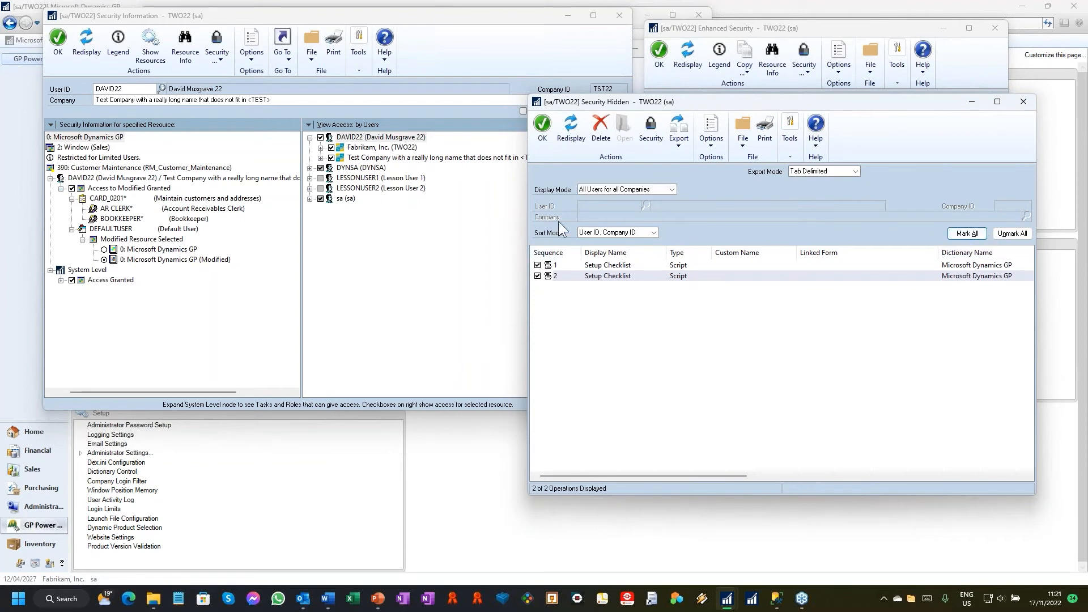
click(603, 134)
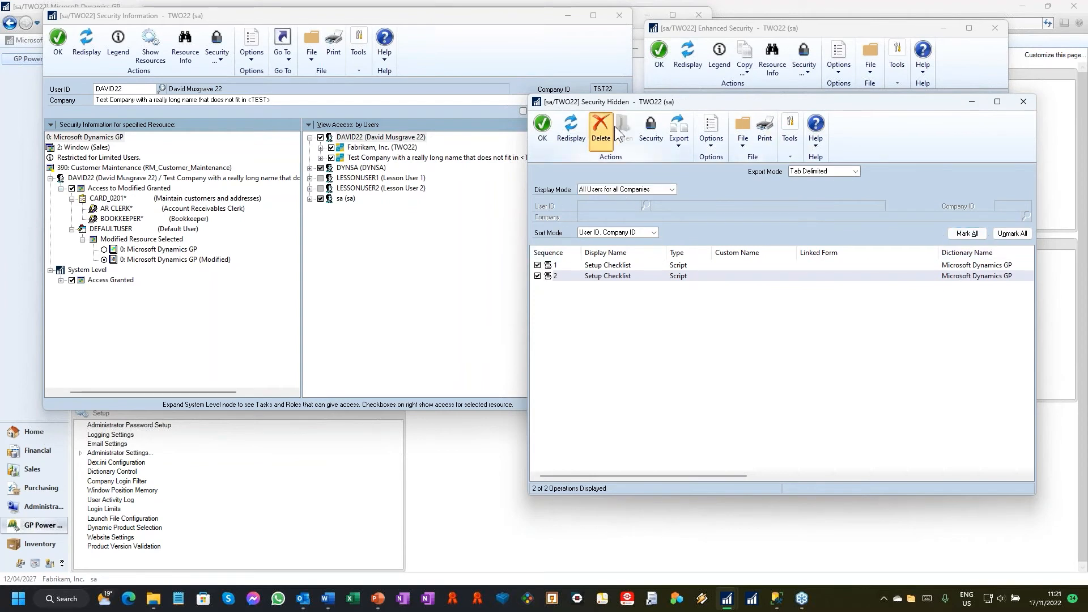
click(527, 334)
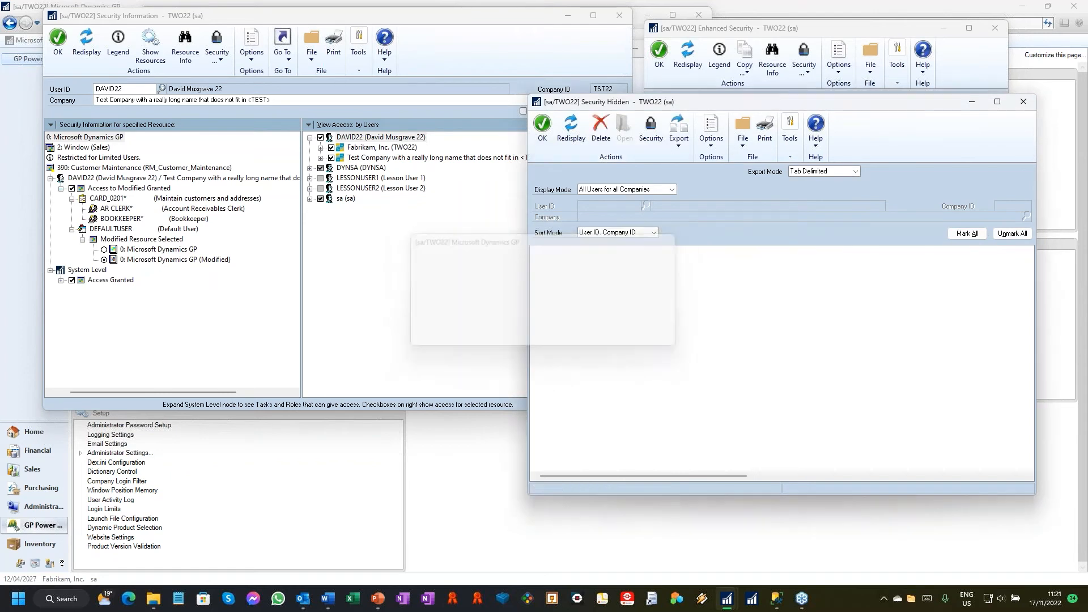
click(1029, 103)
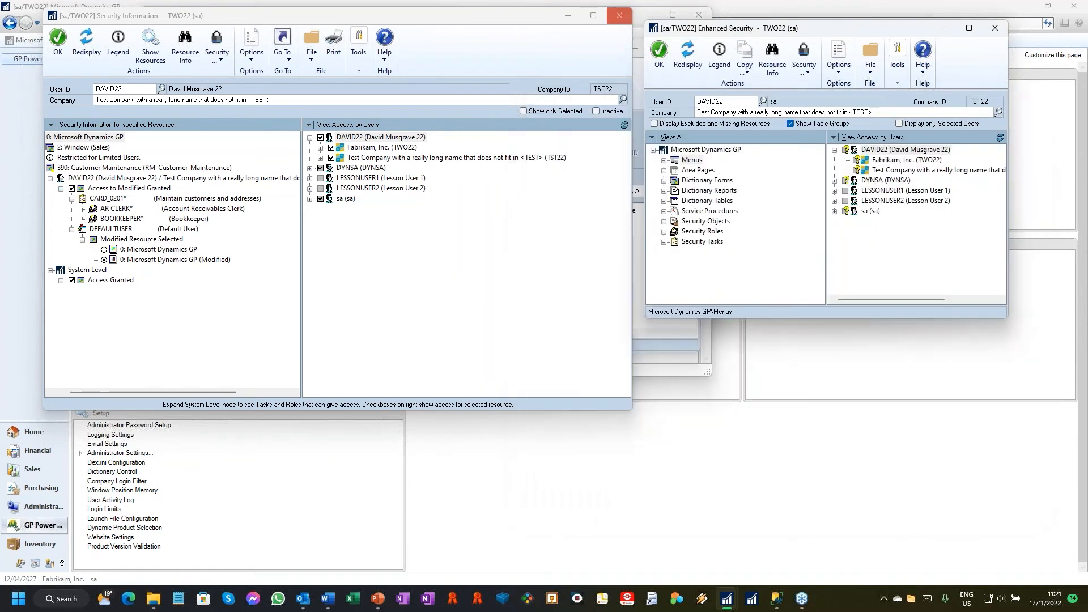
Step: Close the Security Information, Security Denied and Security Profiler windows
click(619, 15)
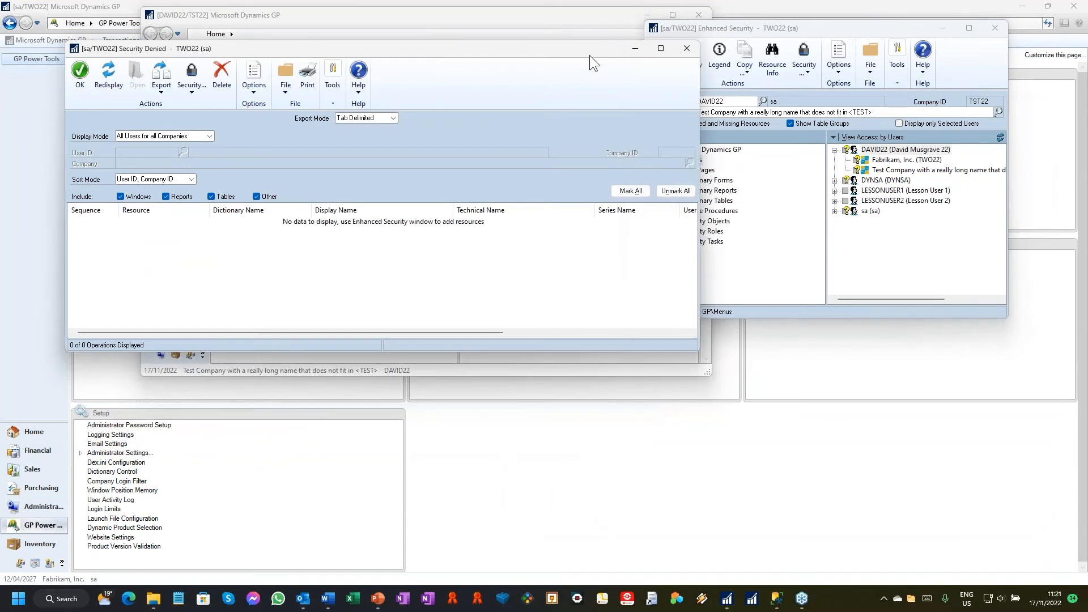
click(686, 48)
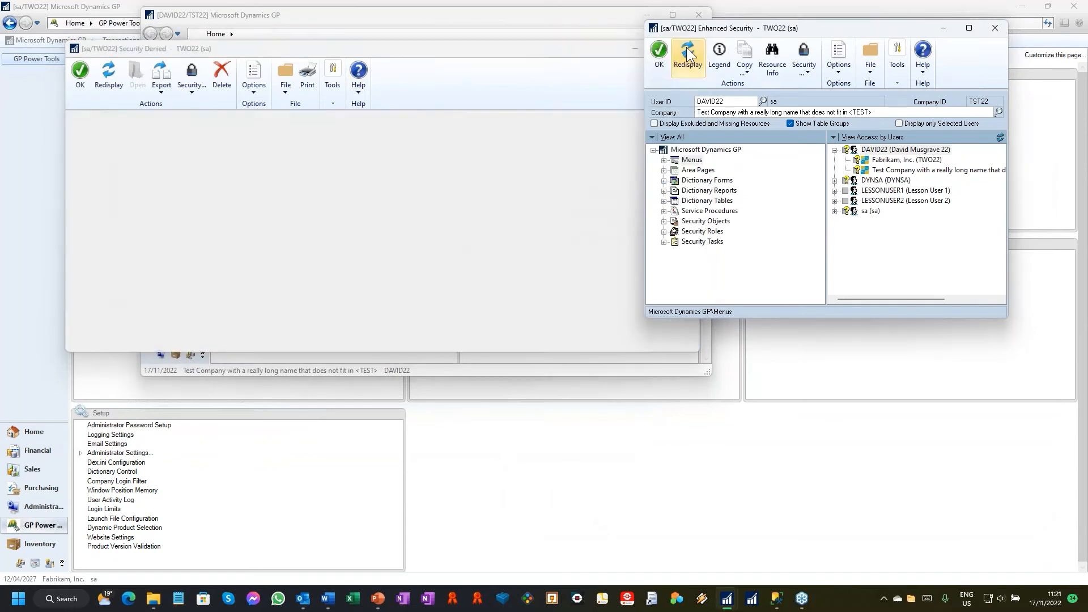
click(123, 90)
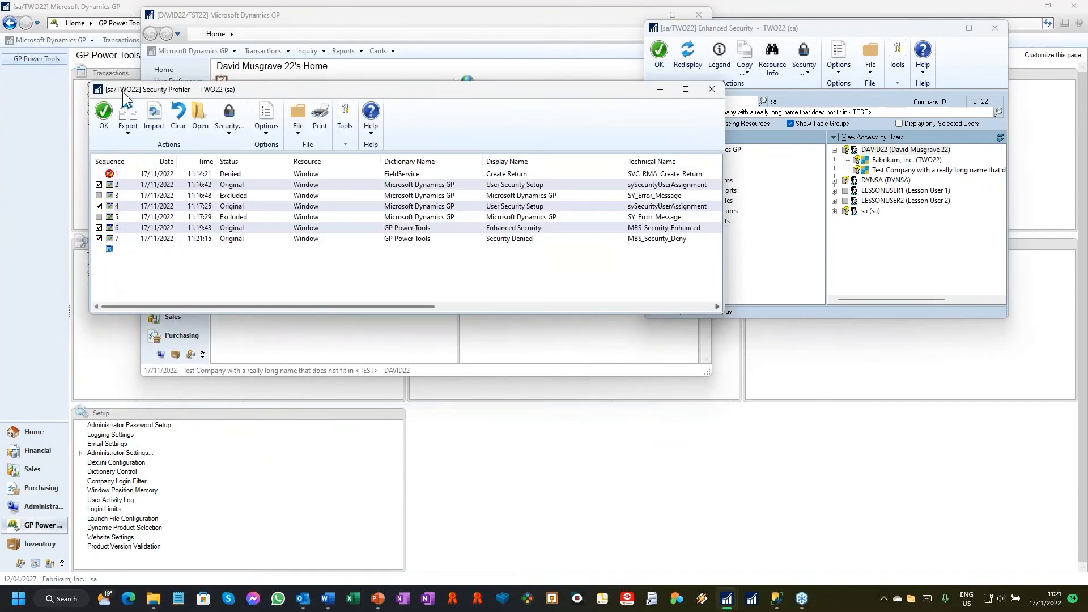
click(709, 87)
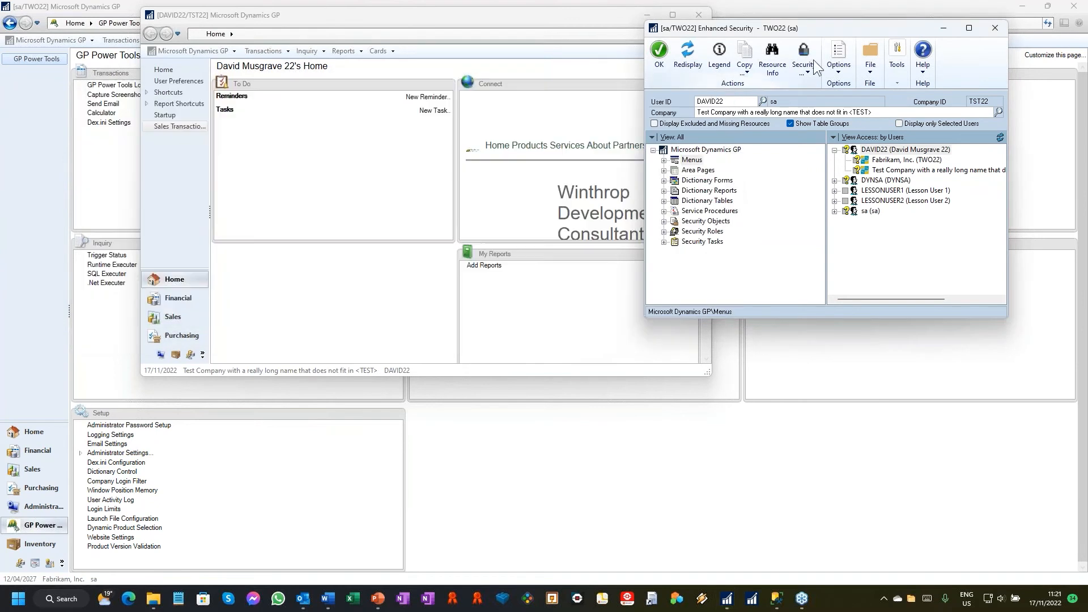
Step: View the Security Information for the Customer Maintenance form, selected by menu from the Sales cards, and close both security windows
click(805, 70)
click(834, 98)
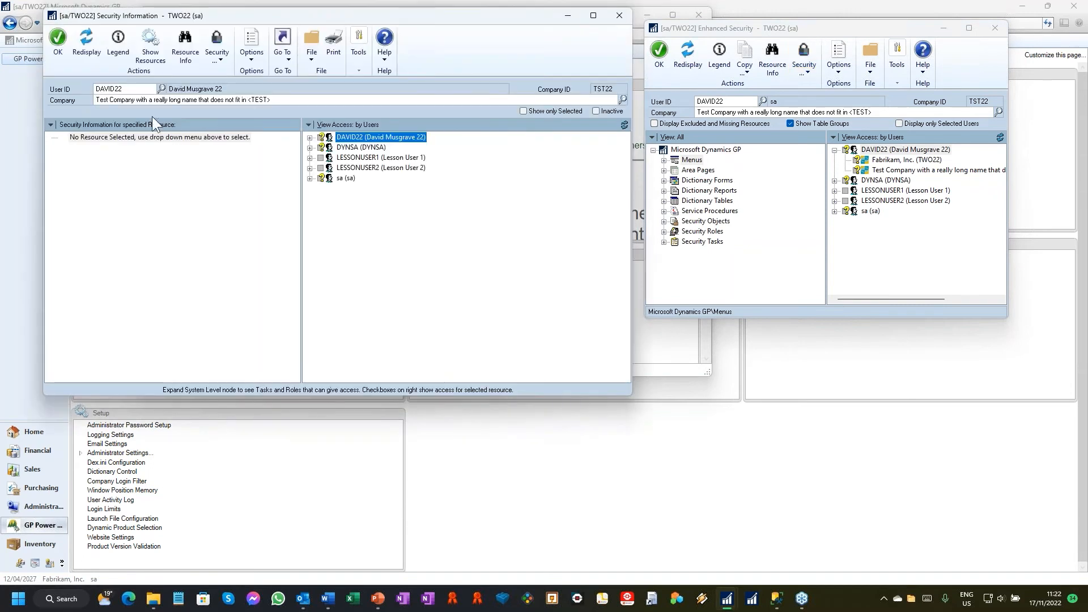
click(116, 125)
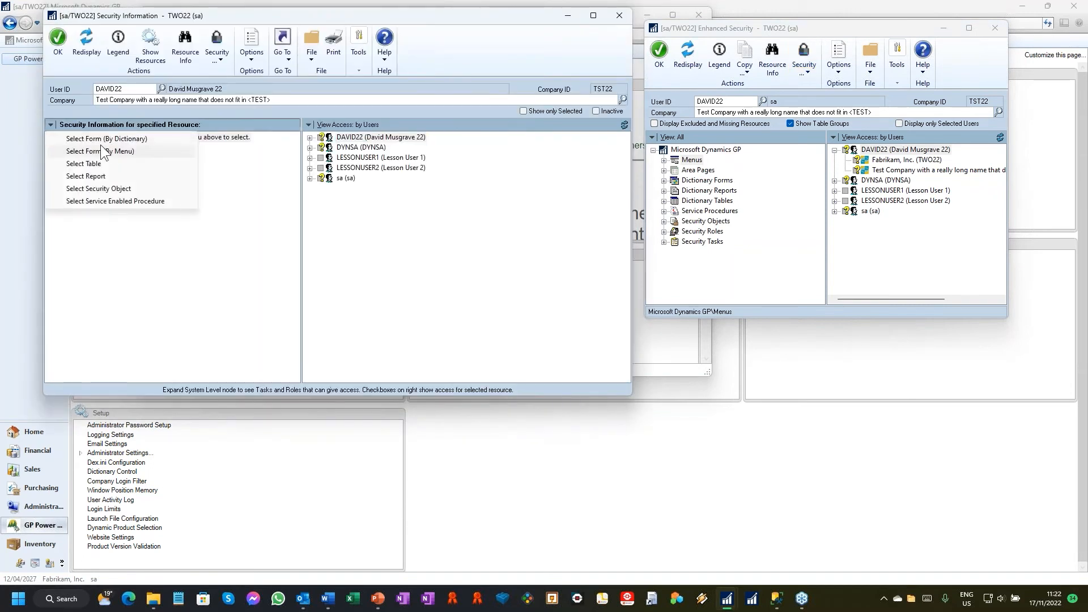
click(103, 152)
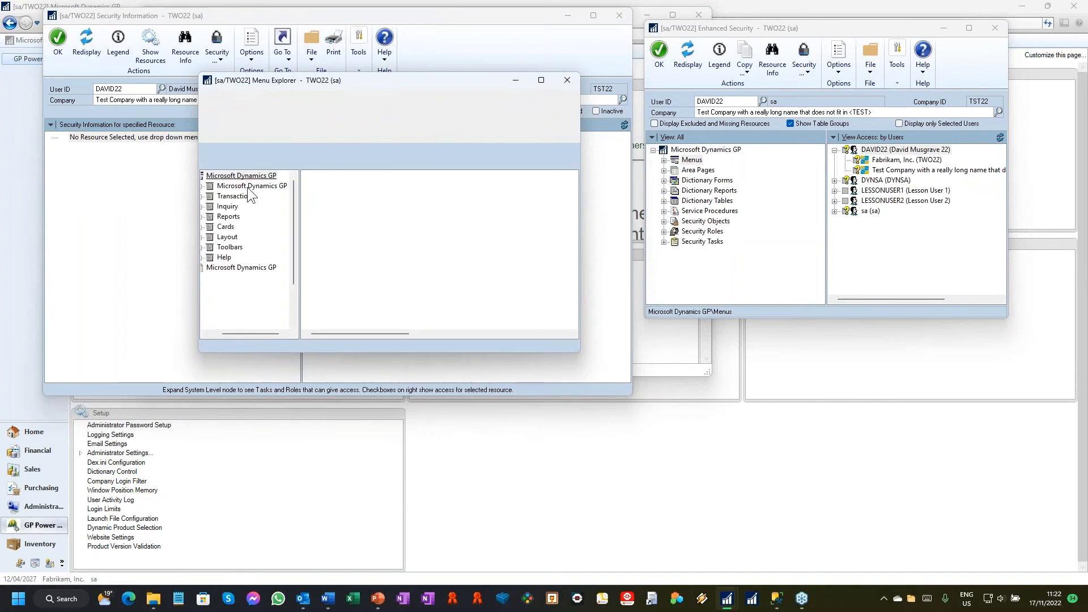
click(241, 267)
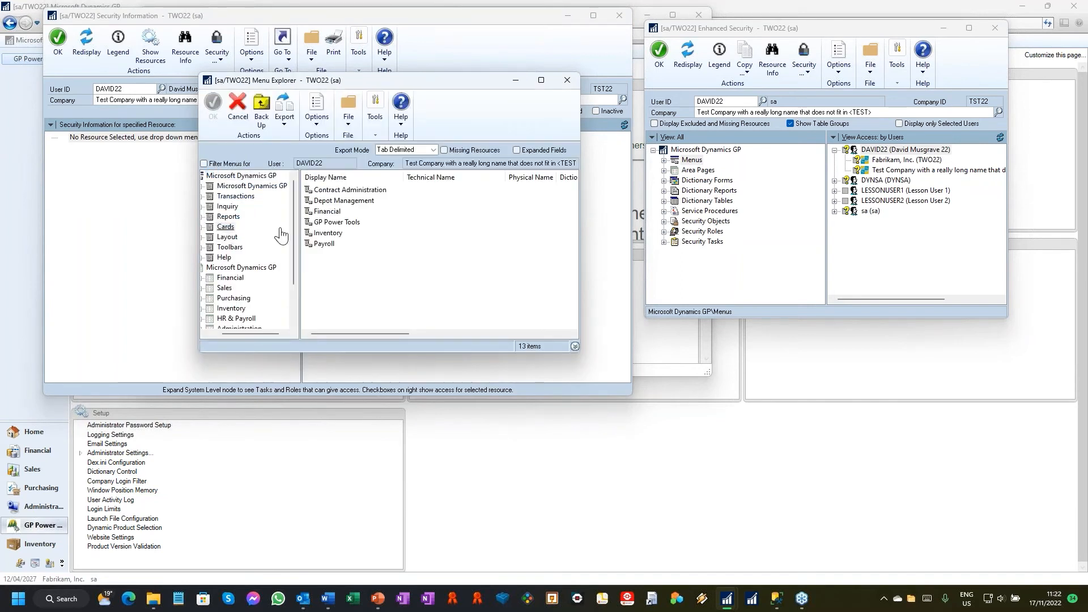
double_click(321, 286)
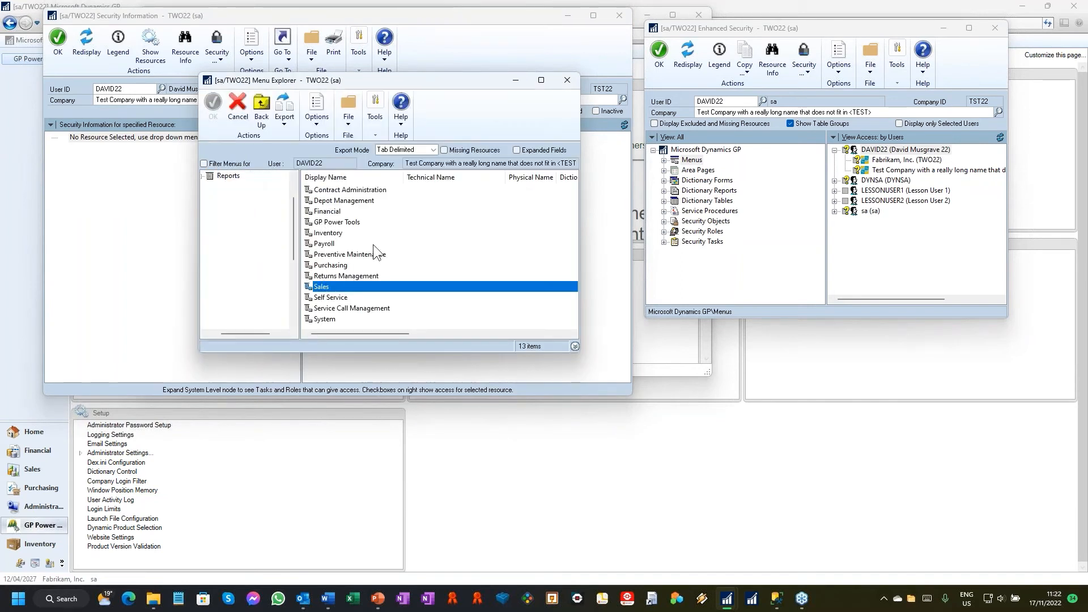
click(338, 212)
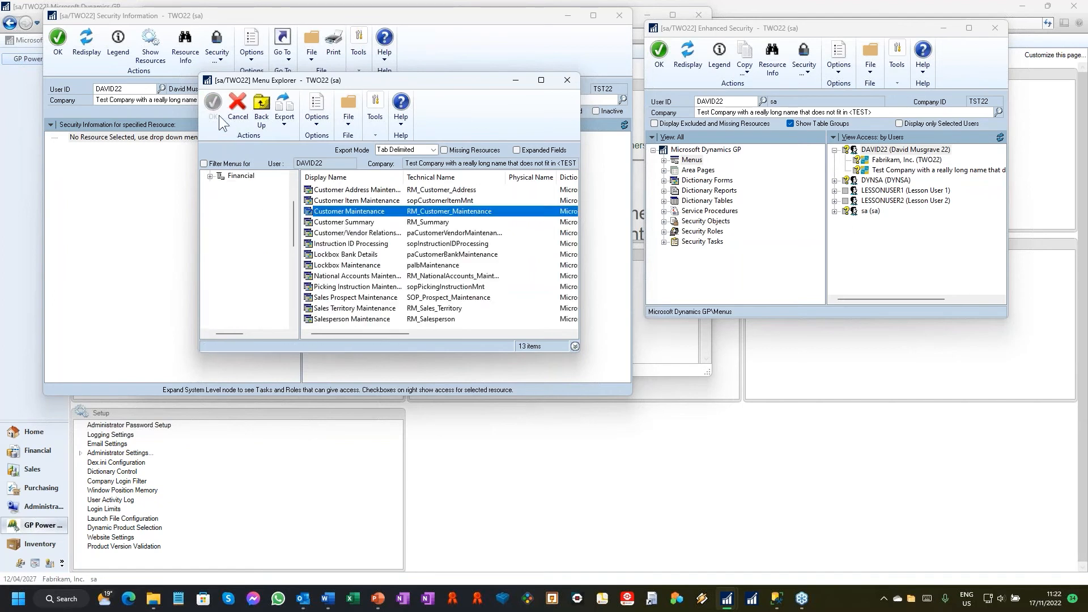
click(214, 104)
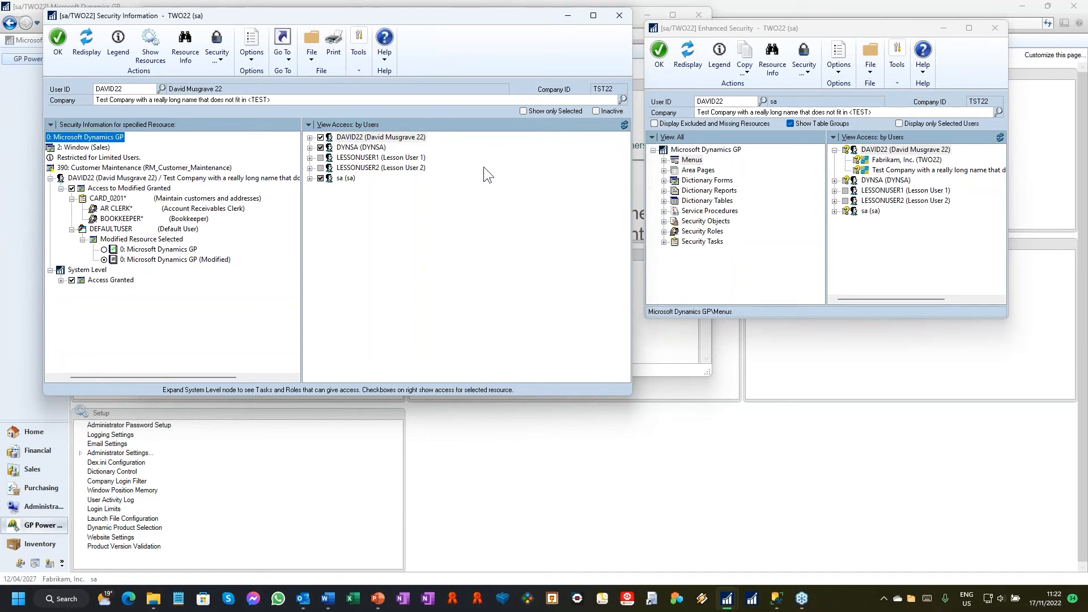
click(625, 15)
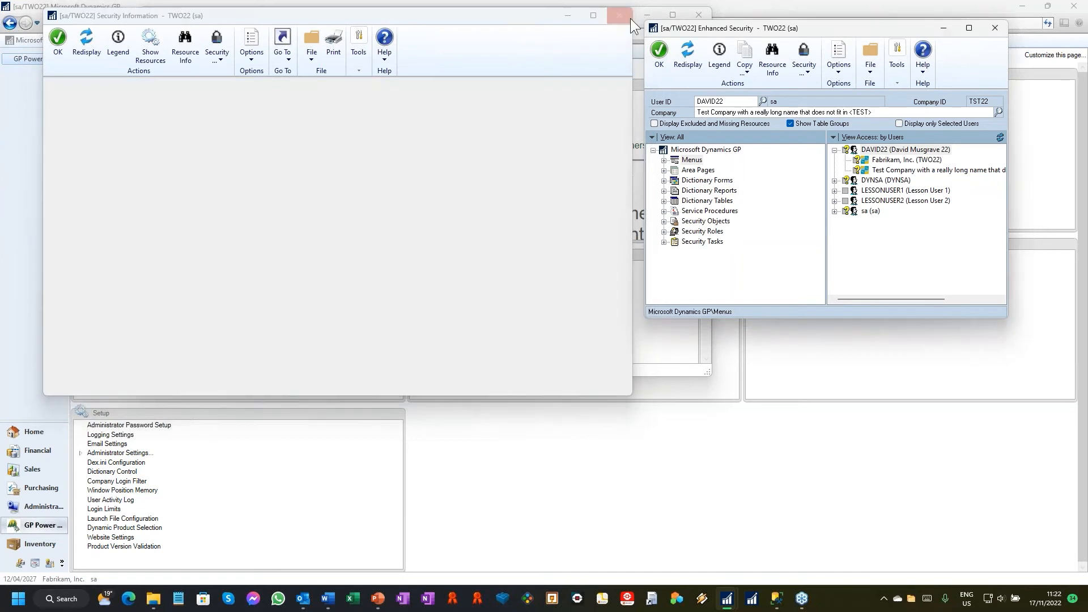
click(1001, 29)
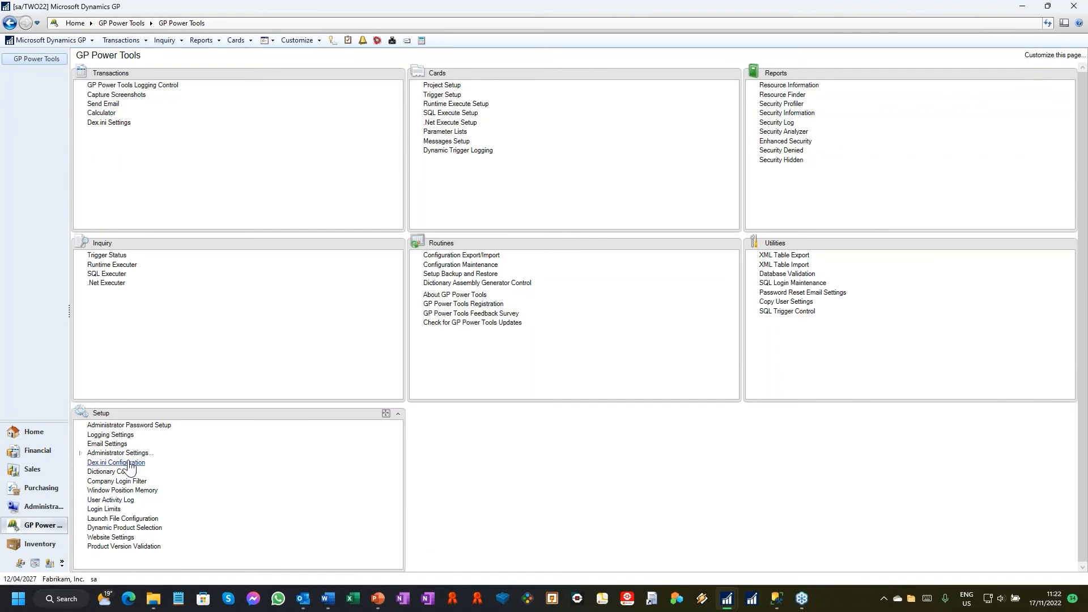
Step: Open the User Activity Log for All Users for all Companies and examine its login date, automatic logout and user type columns
click(108, 500)
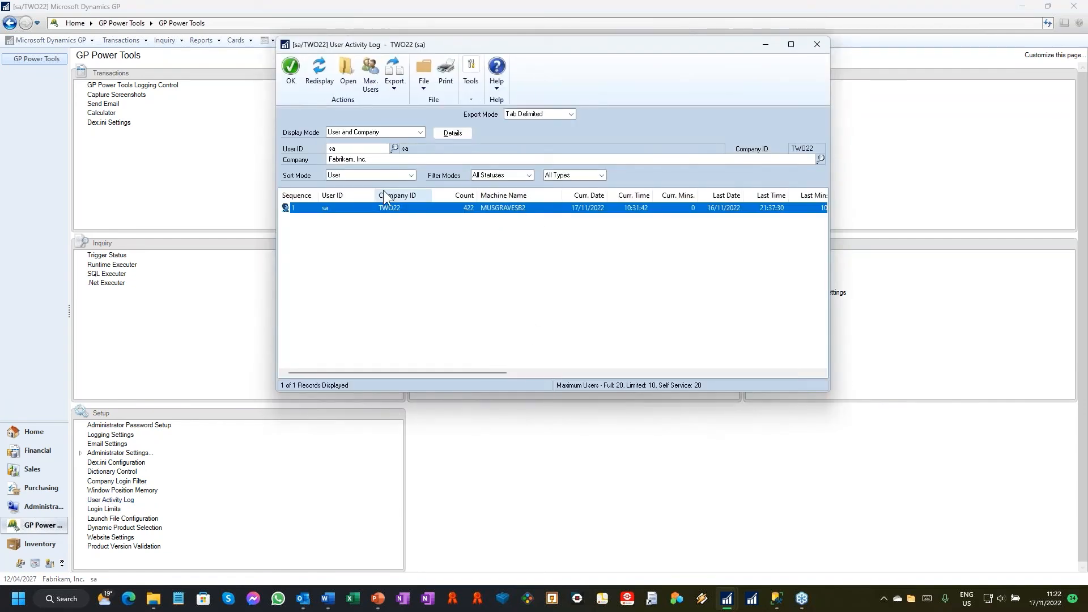
click(372, 134)
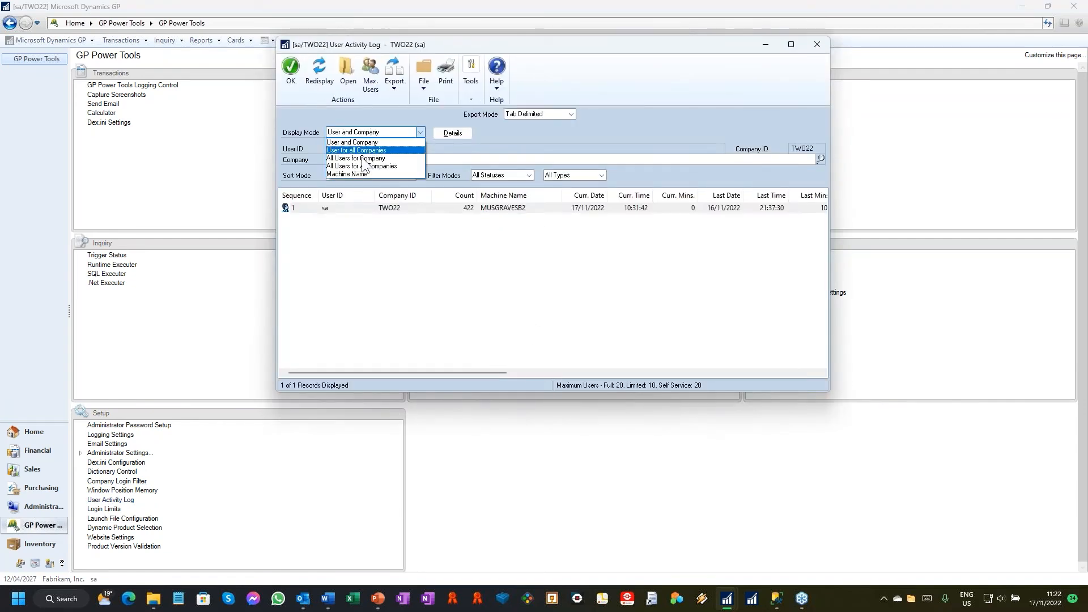
click(366, 168)
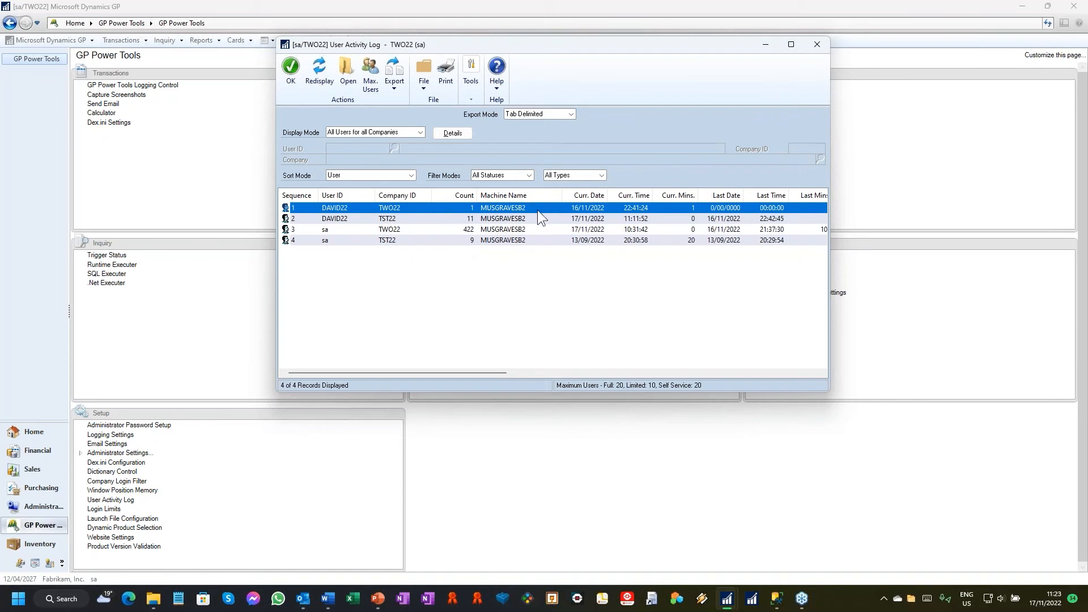
drag(494, 373, 555, 370)
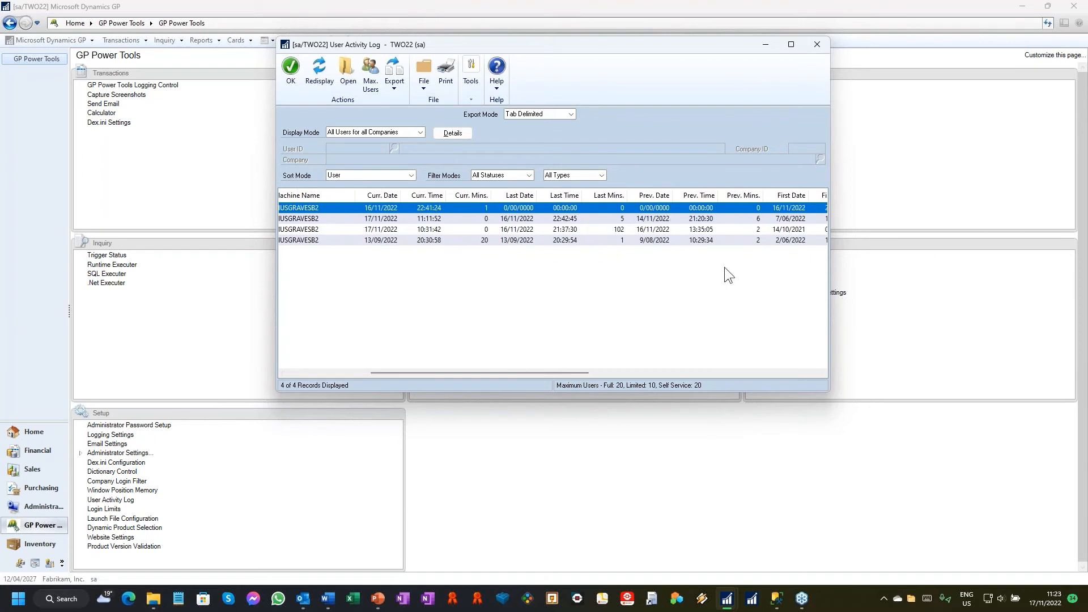
drag(570, 371, 776, 369)
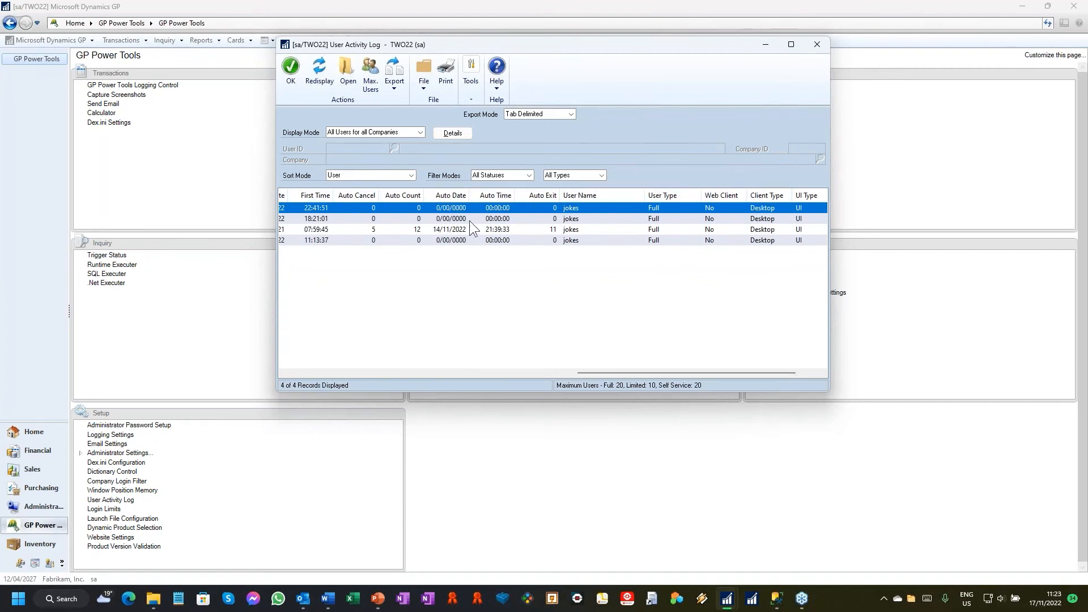
drag(627, 372, 590, 374)
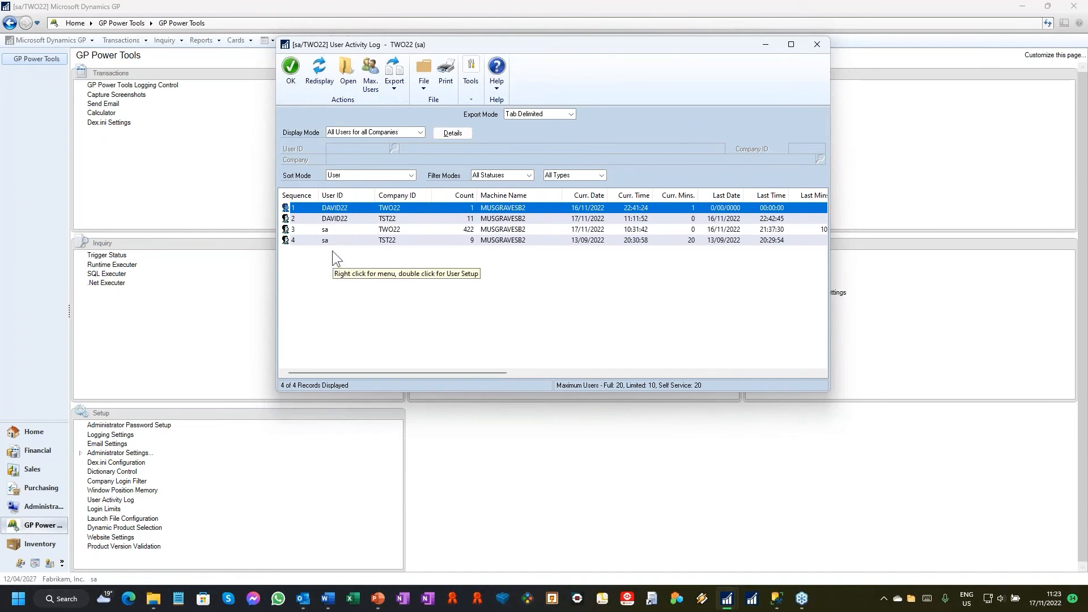
Step: Review the detailed user activity records with the display mode set to All Users for all Companies, and close the details
click(446, 135)
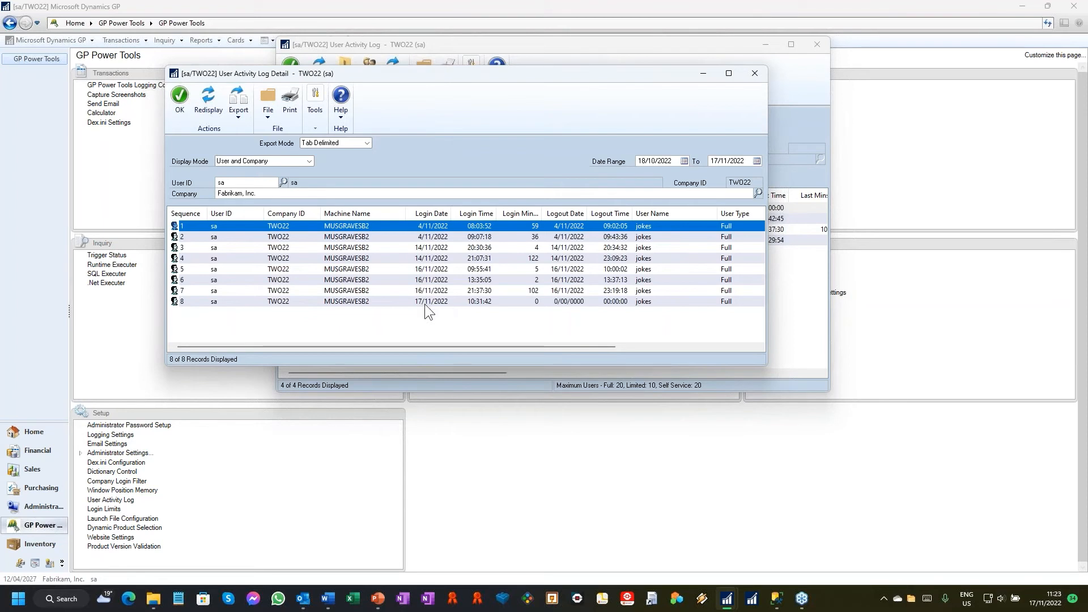
click(309, 161)
click(255, 196)
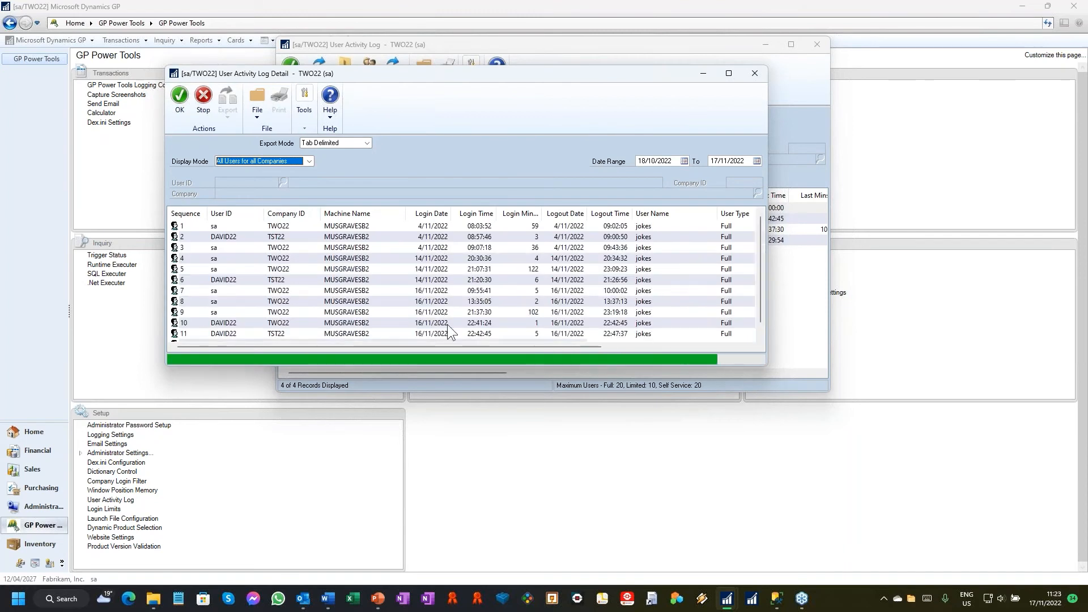
click(190, 325)
click(204, 336)
click(219, 325)
click(221, 335)
click(222, 336)
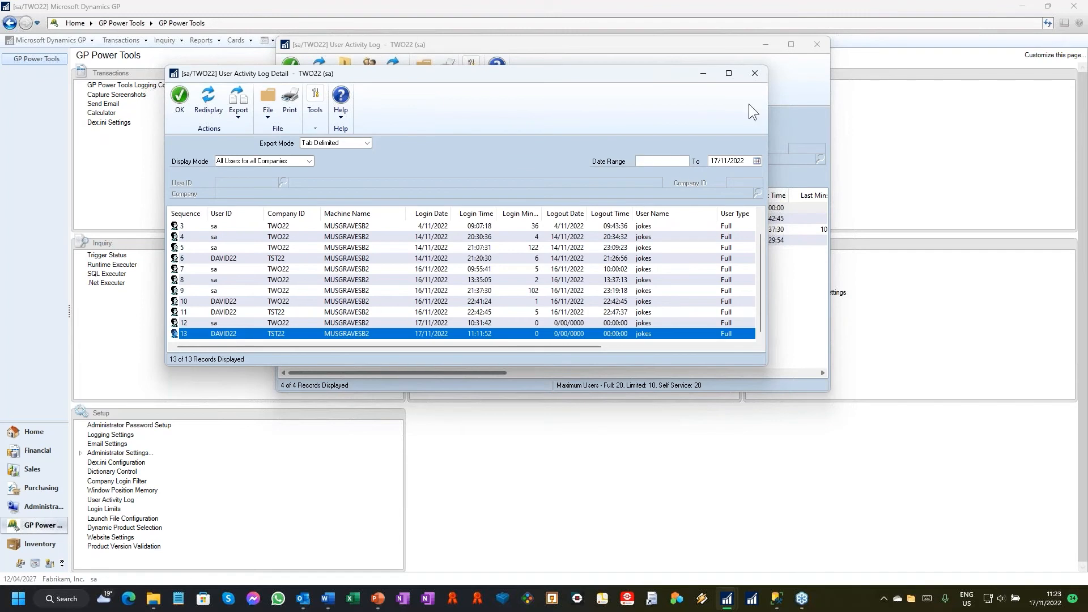
click(757, 72)
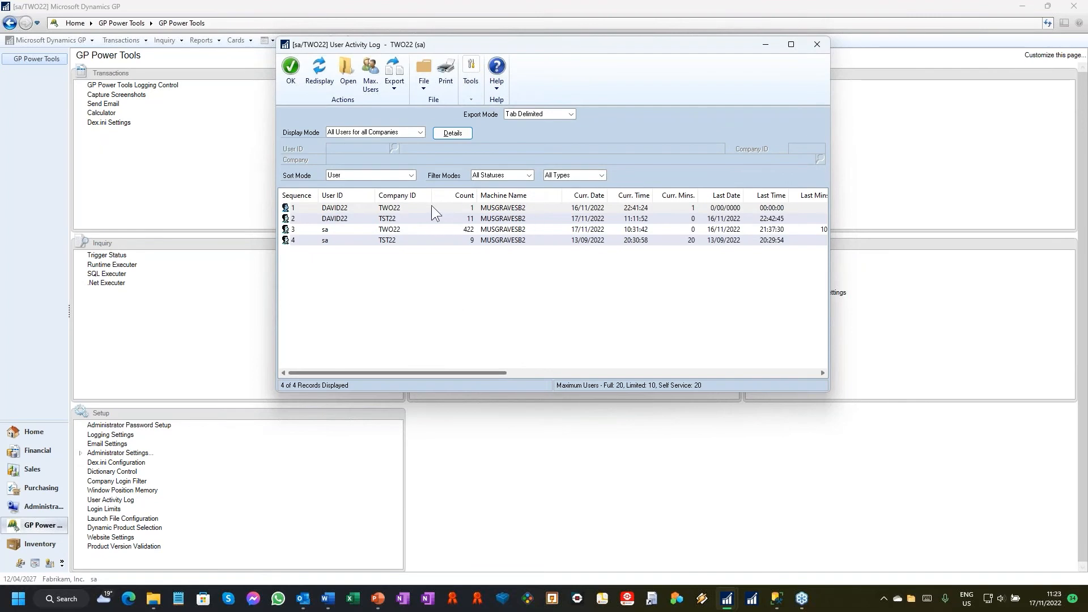
Step: View the daily maximum users chart with the login details for 16/11/2022, and close the User Activity Log windows
click(368, 70)
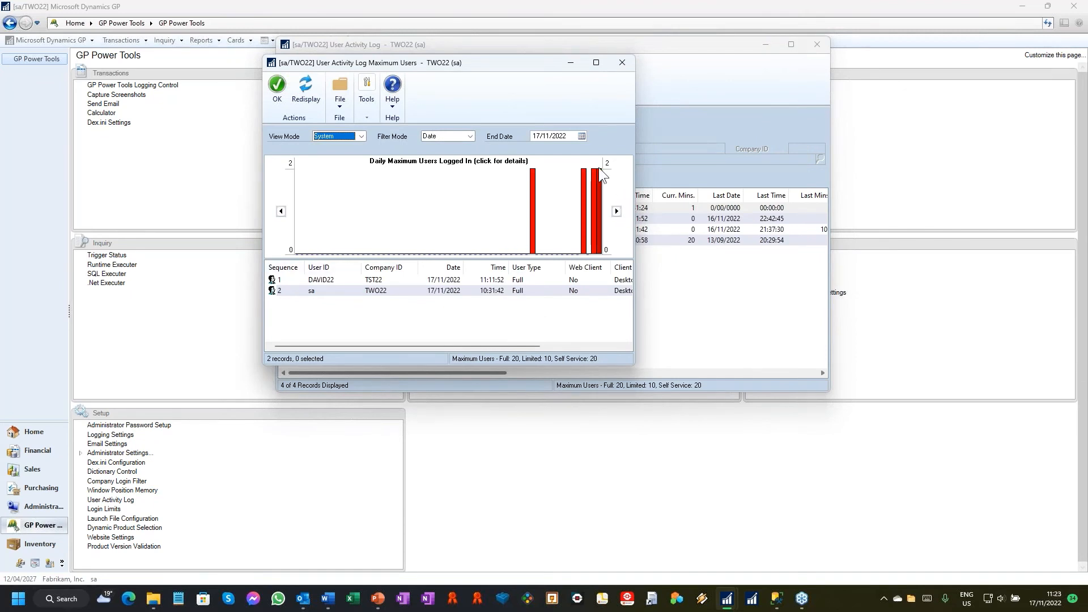
mouse_move(593, 184)
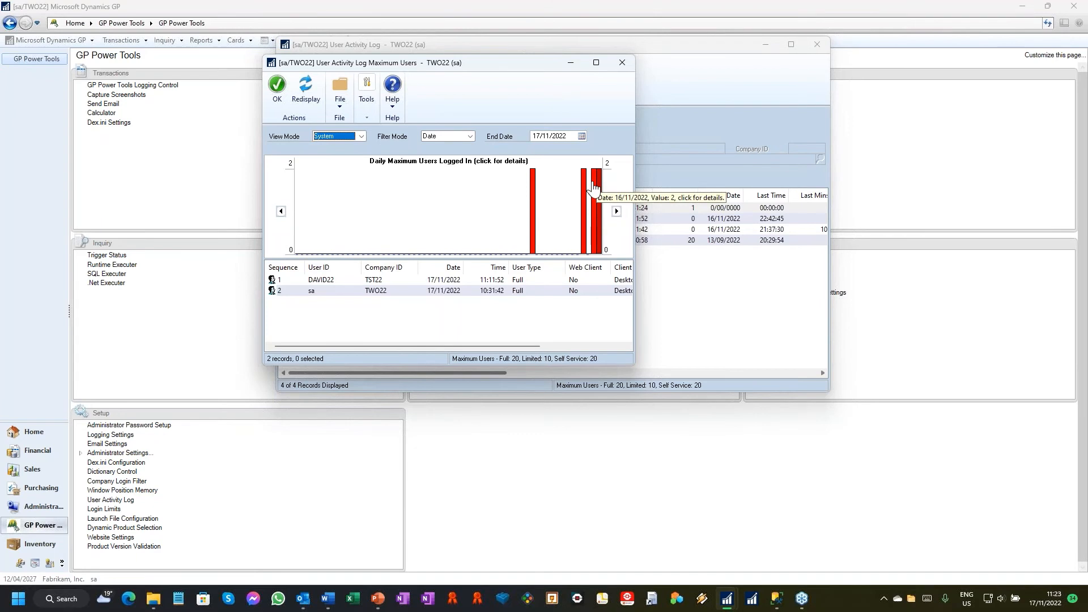
mouse_move(363, 252)
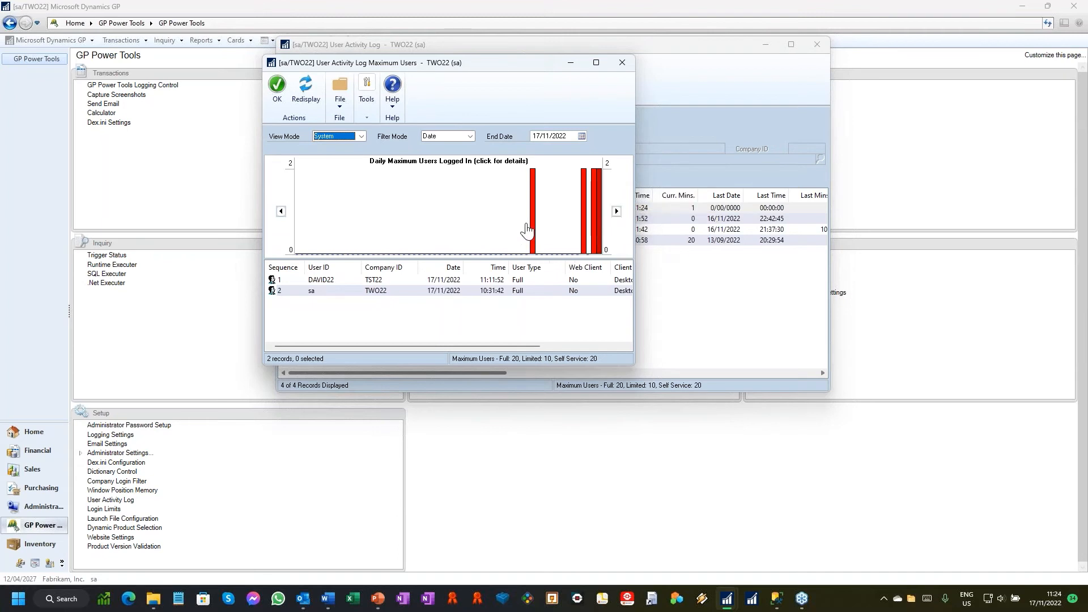
click(597, 214)
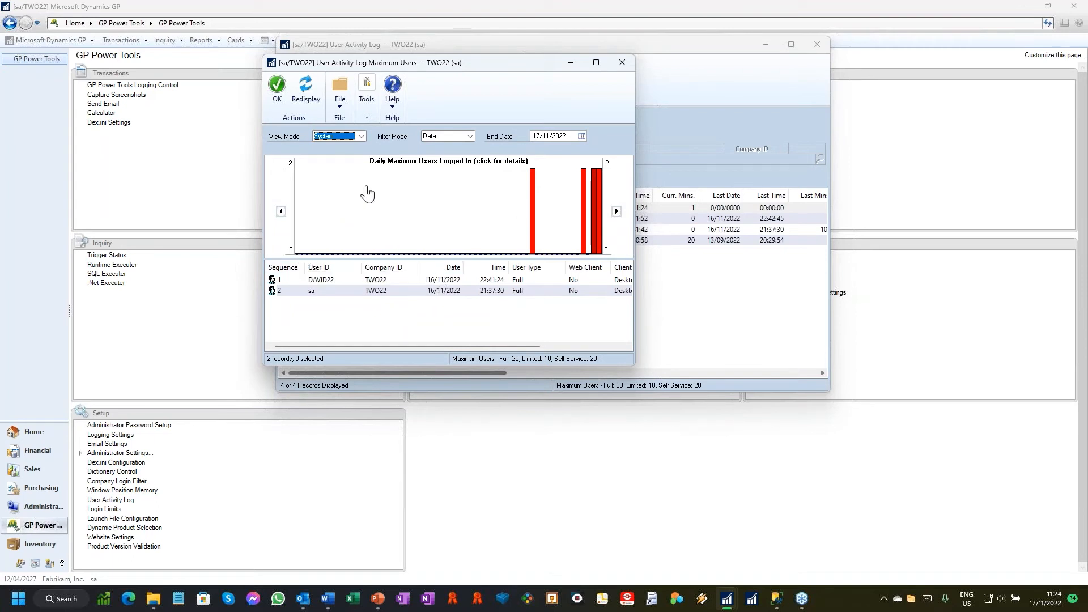
click(626, 63)
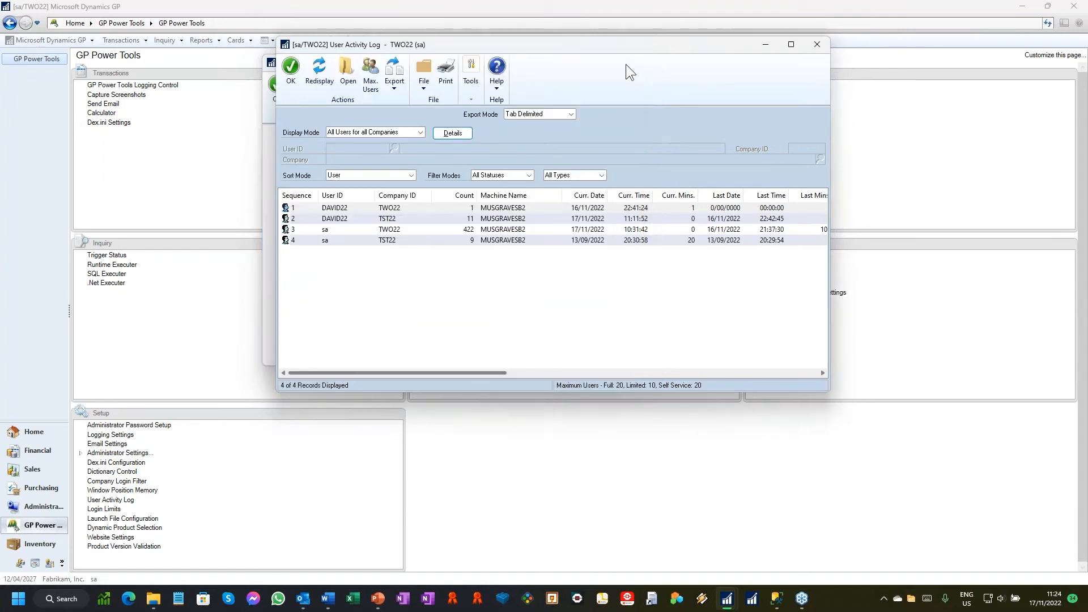
click(818, 43)
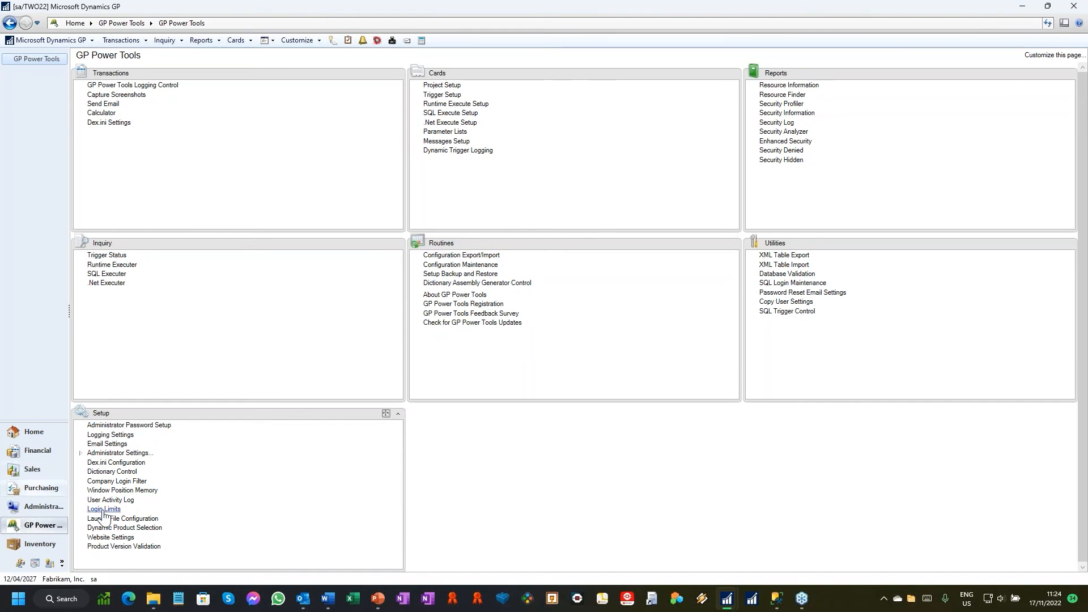
Step: Open the License Settings and check the user selection for automatic logout of inactive users
click(79, 453)
click(110, 491)
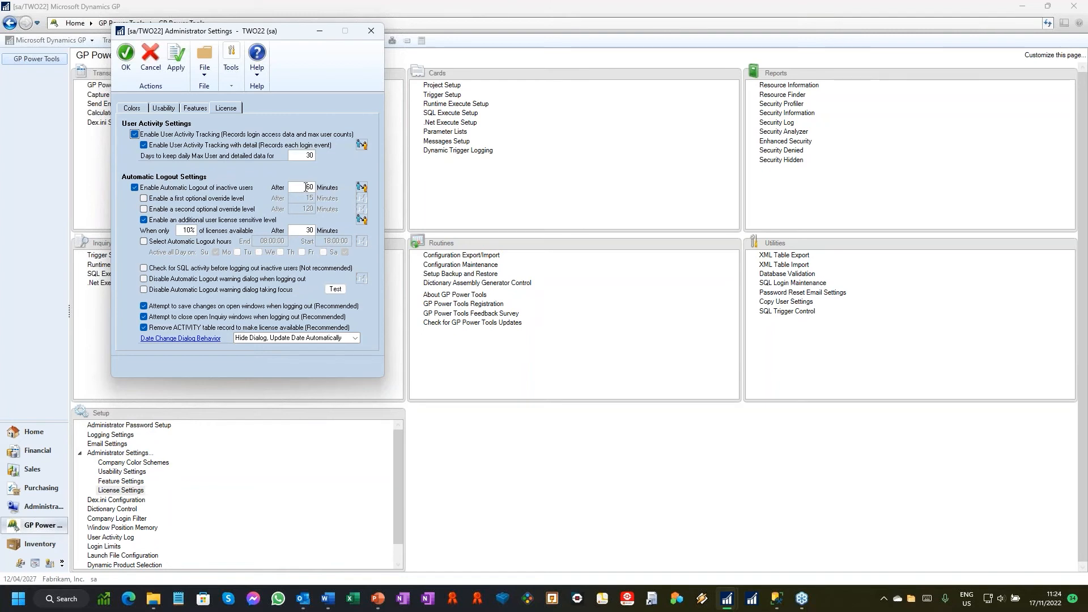
click(361, 188)
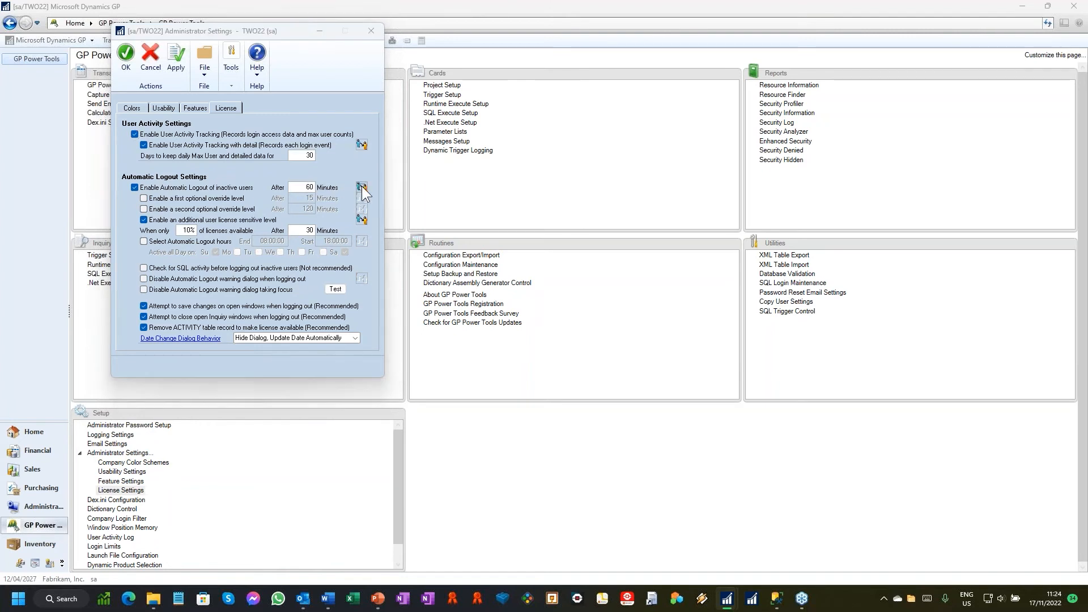
click(639, 415)
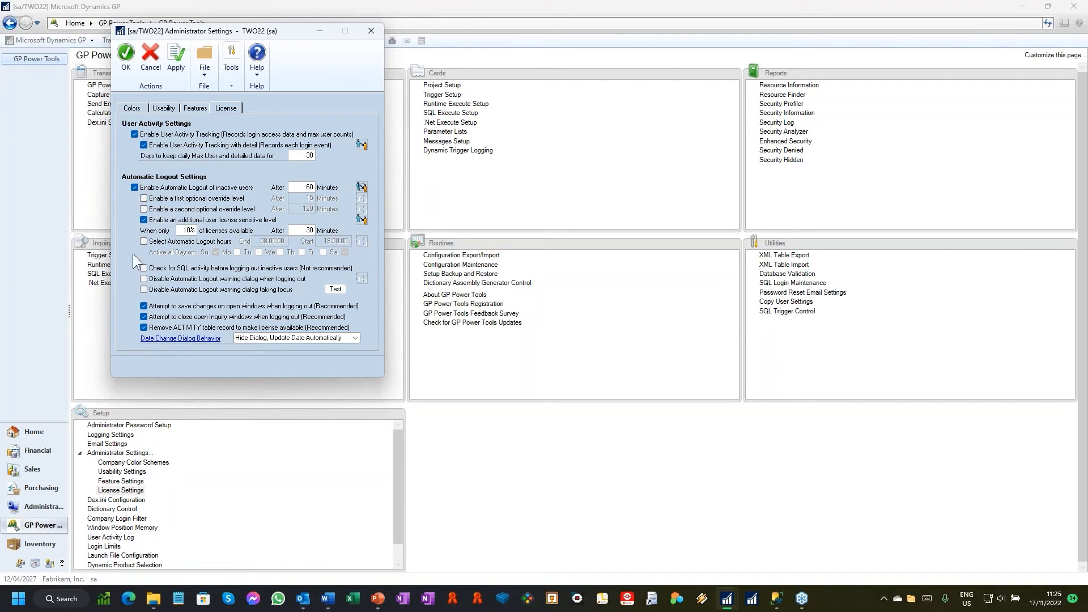
Step: Try enabling selected automatic logout hours, switch the option off again, and confirm the Administrator Settings
click(144, 242)
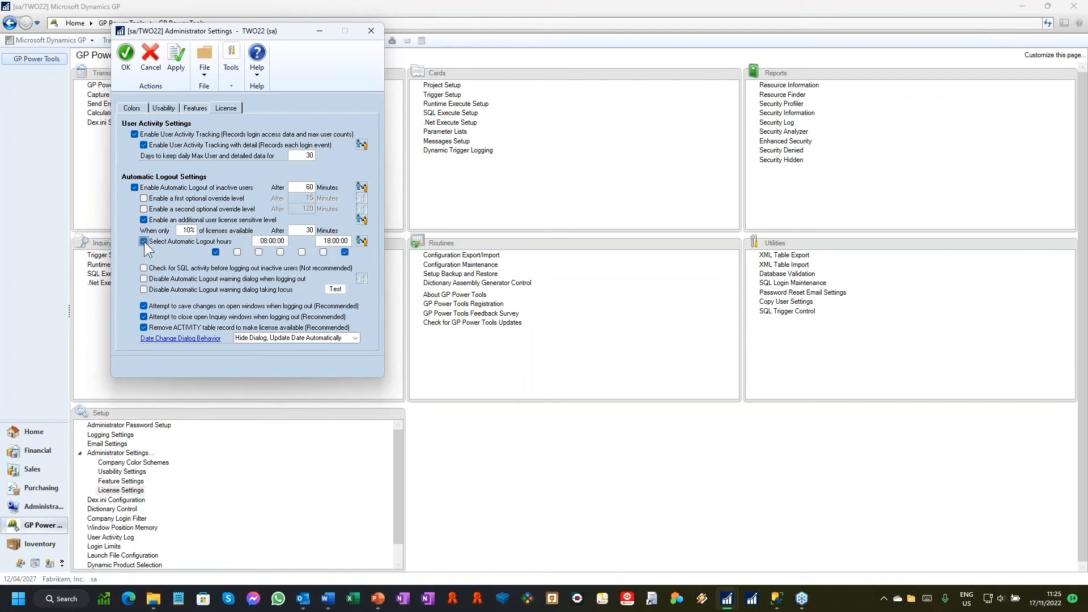
click(215, 252)
click(144, 241)
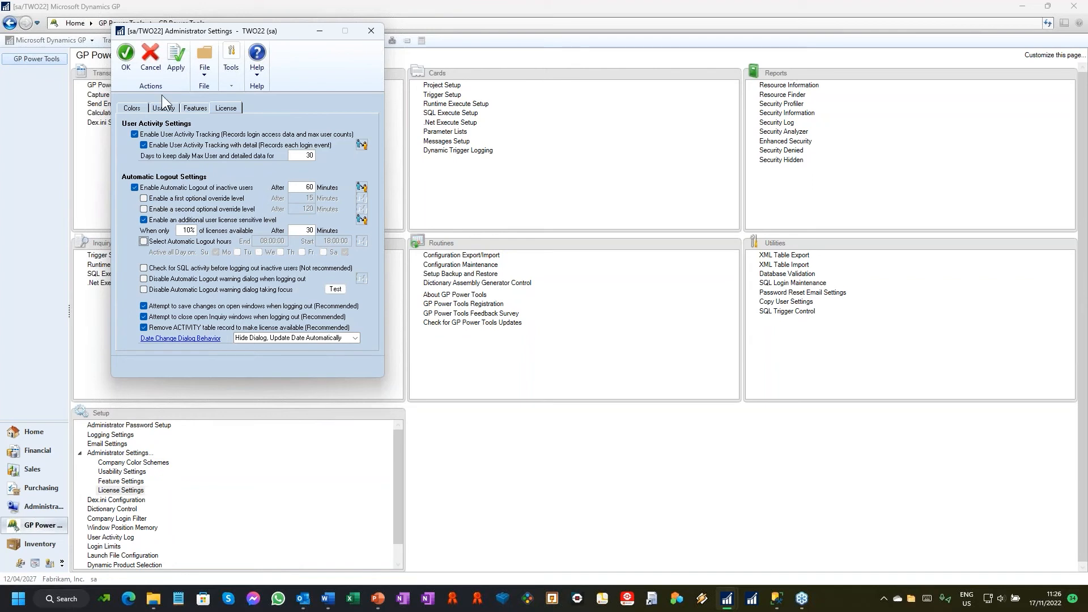
click(127, 55)
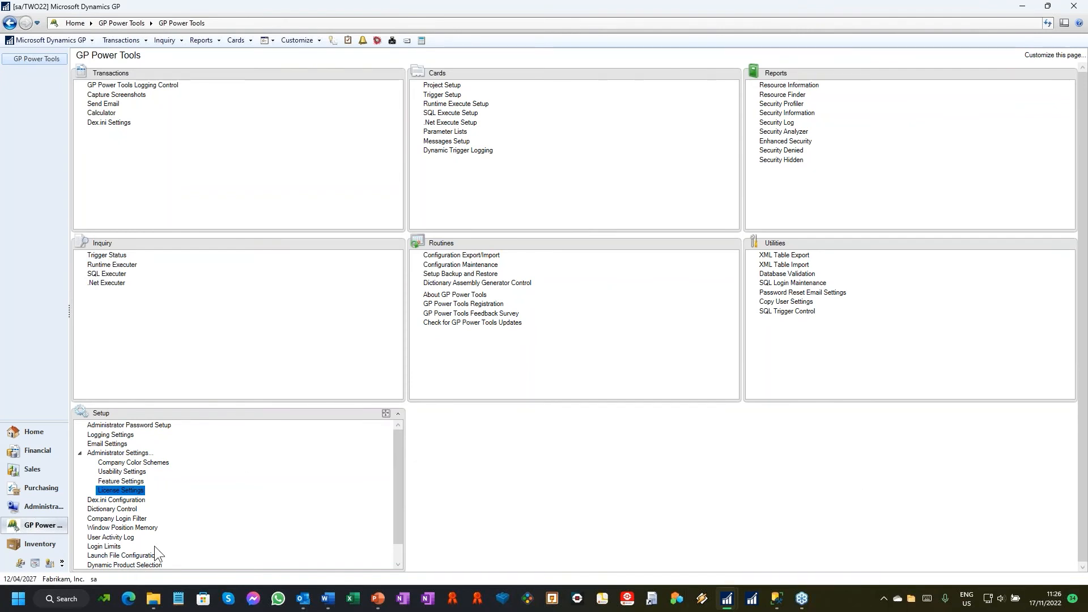
Step: Open the DEFAULT profile in Login Limits, expand All Users, and display the first user's session limit settings
click(105, 547)
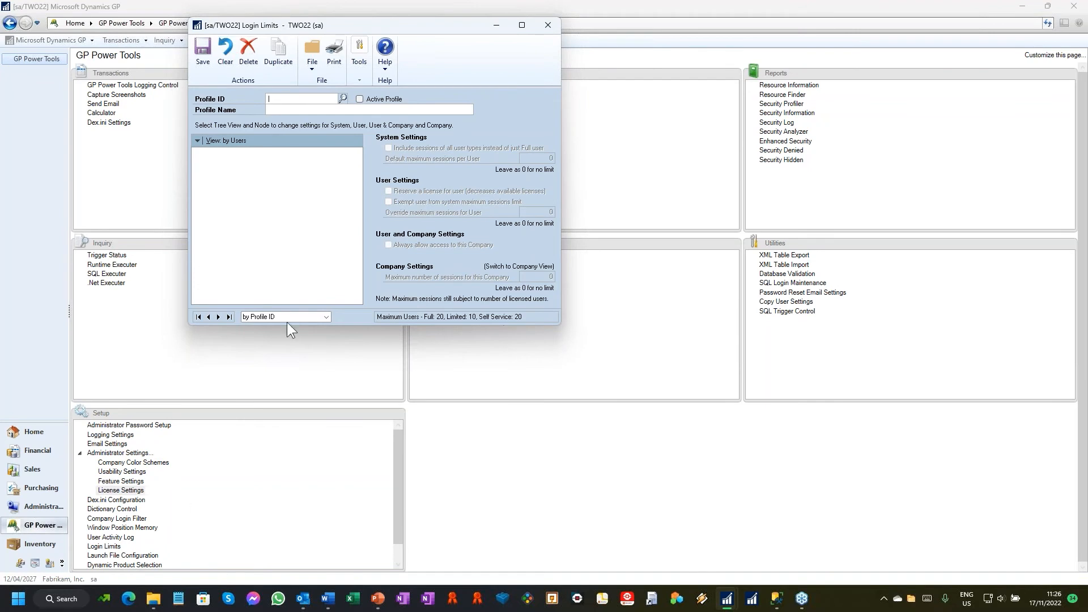
click(198, 317)
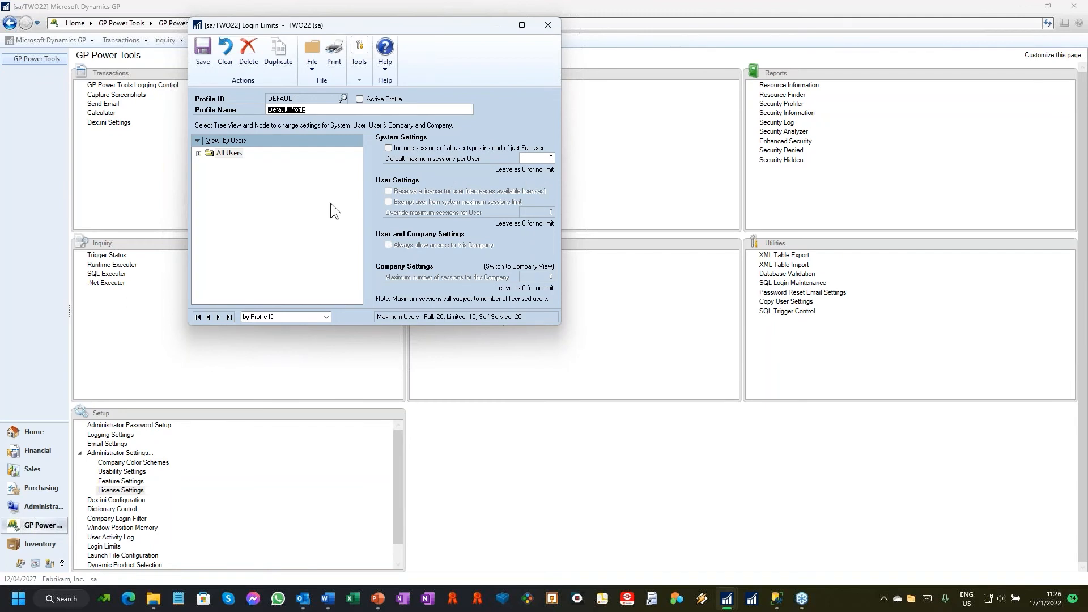
click(199, 153)
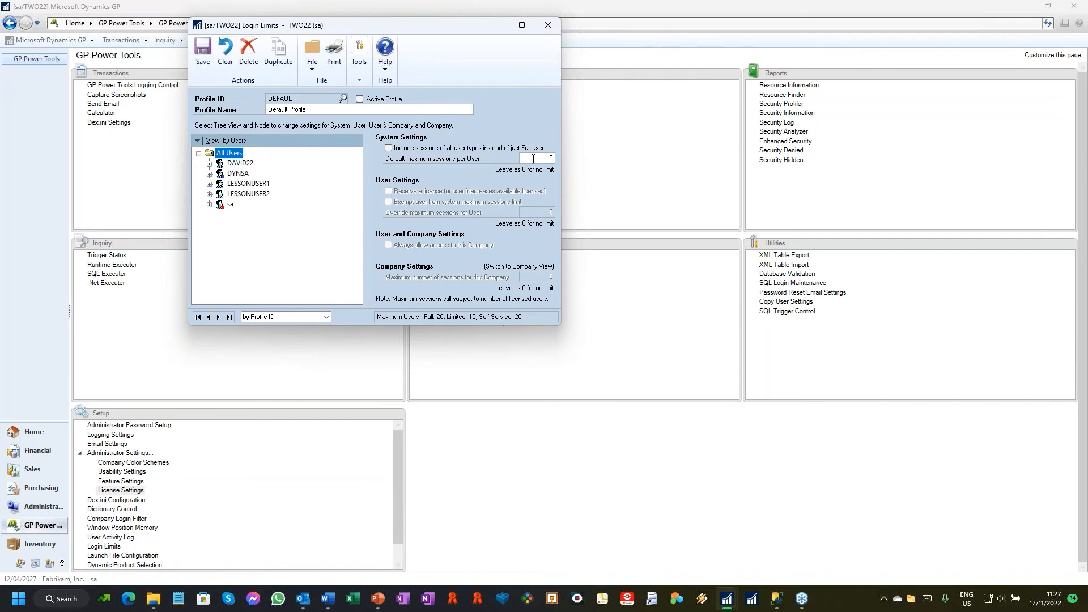
click(240, 163)
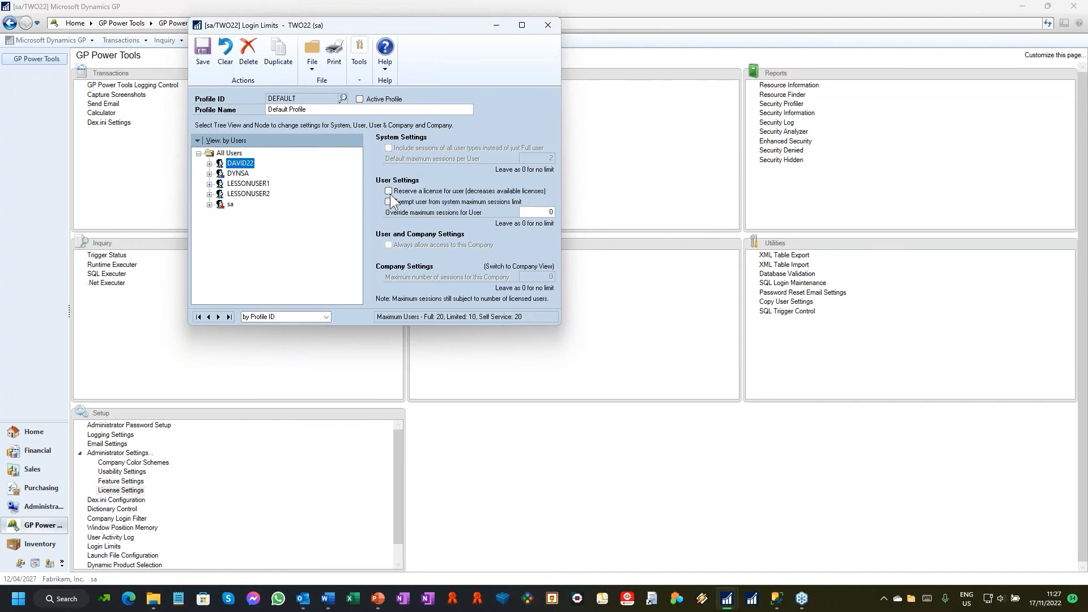
Step: Review the login limits of the DYNSA user and, by company, of Fabrikam, Inc. with both companies expanded, and close Login Limits
click(245, 175)
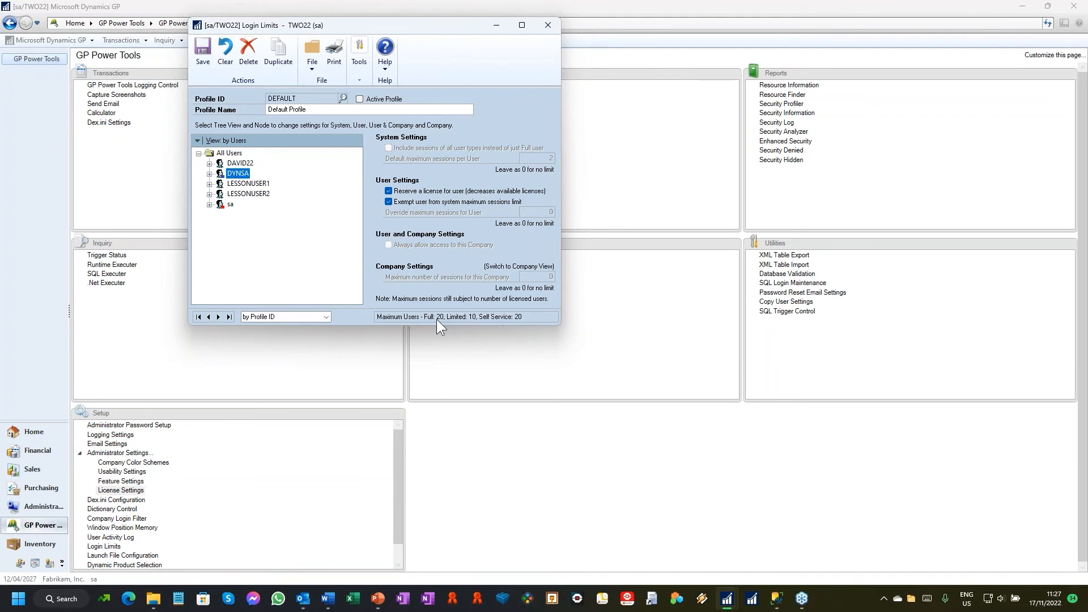
click(243, 174)
click(232, 140)
click(233, 167)
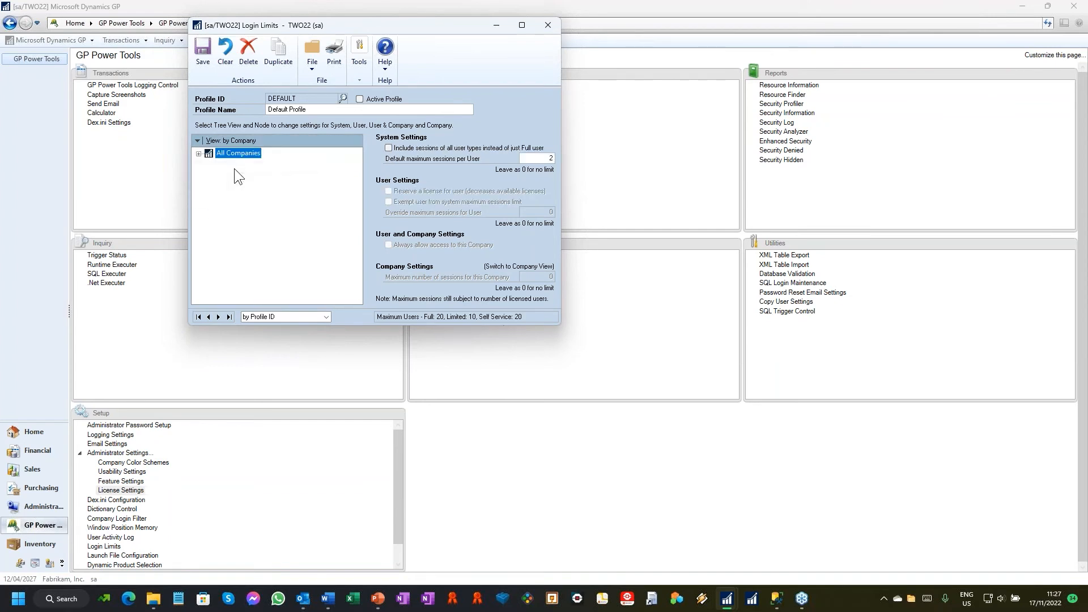
click(198, 153)
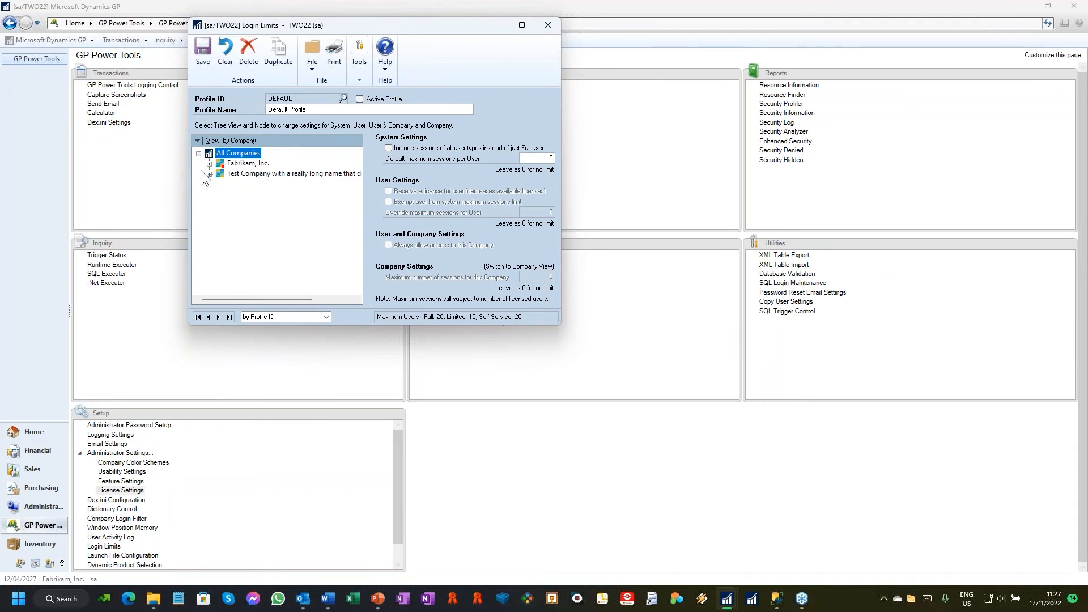
click(209, 163)
click(209, 225)
click(307, 163)
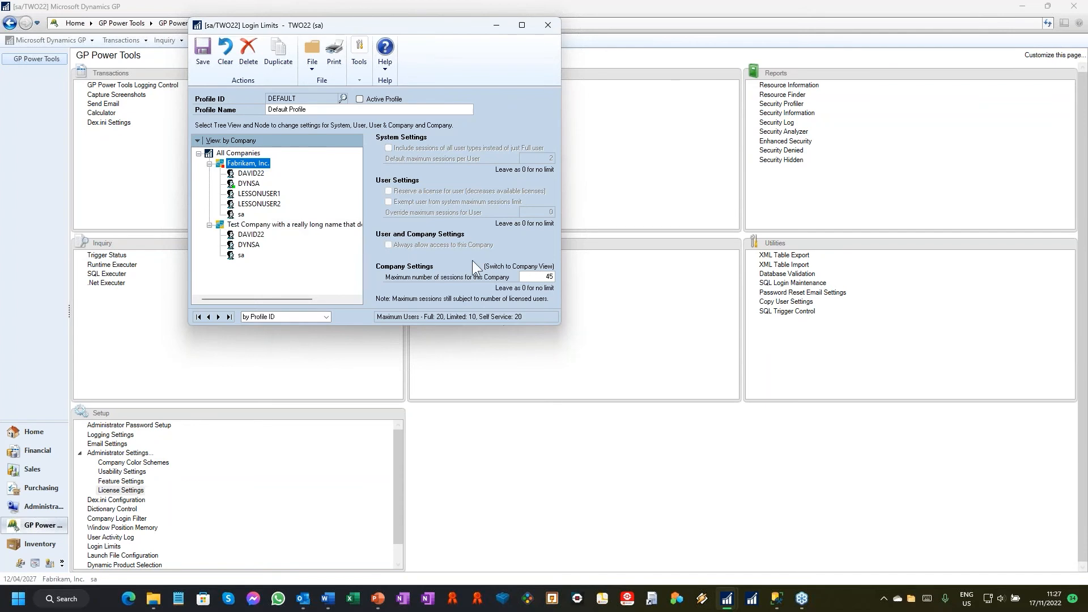
click(544, 28)
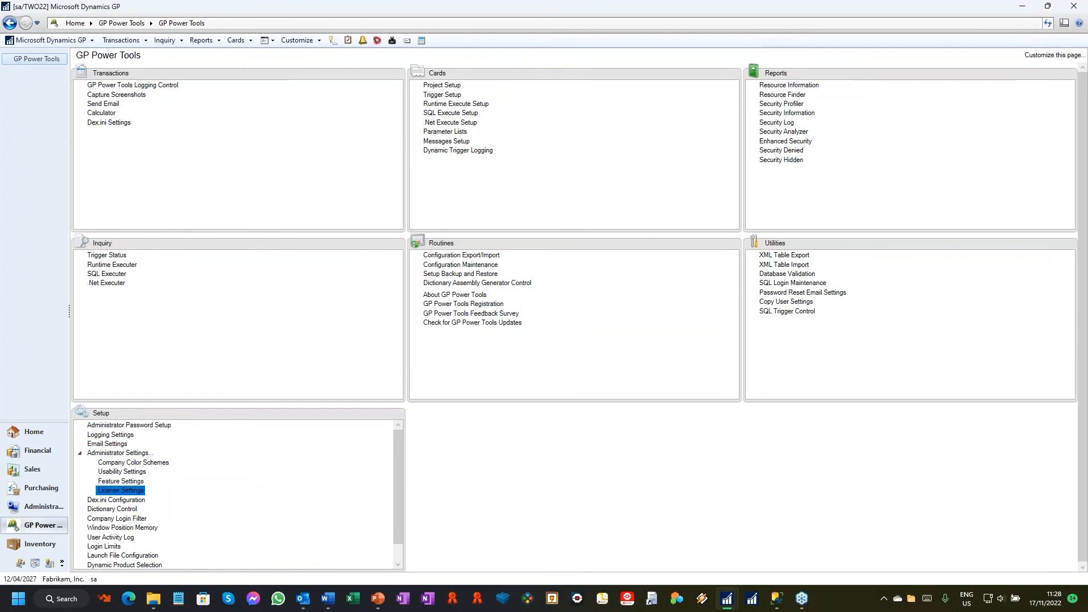
Step: Open the Dictionary Control window from the GP Power Tools setup options
key(alt+Tab)
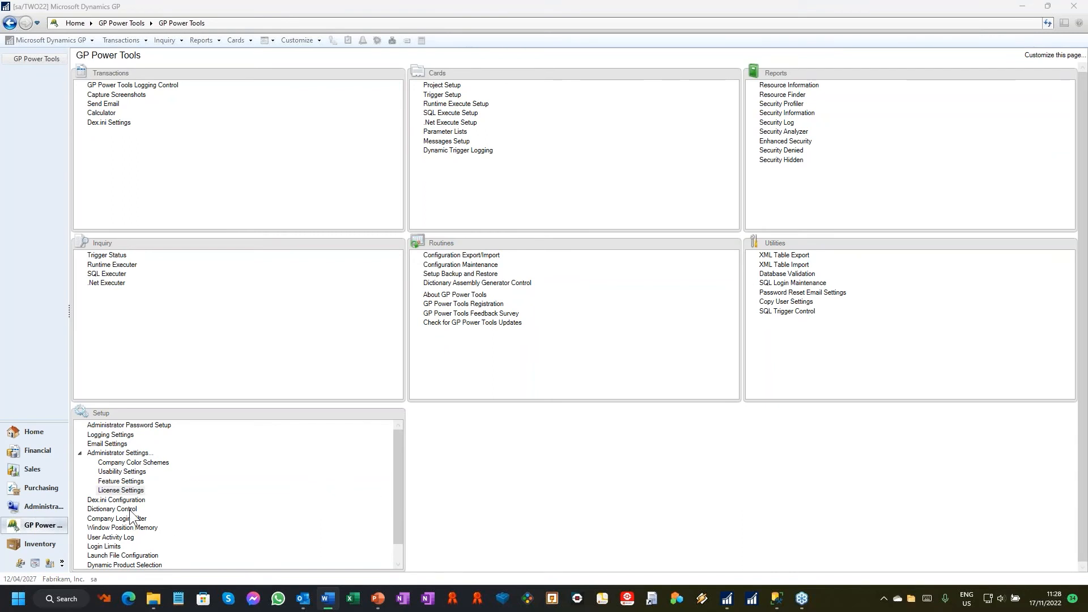
key(alt+Tab)
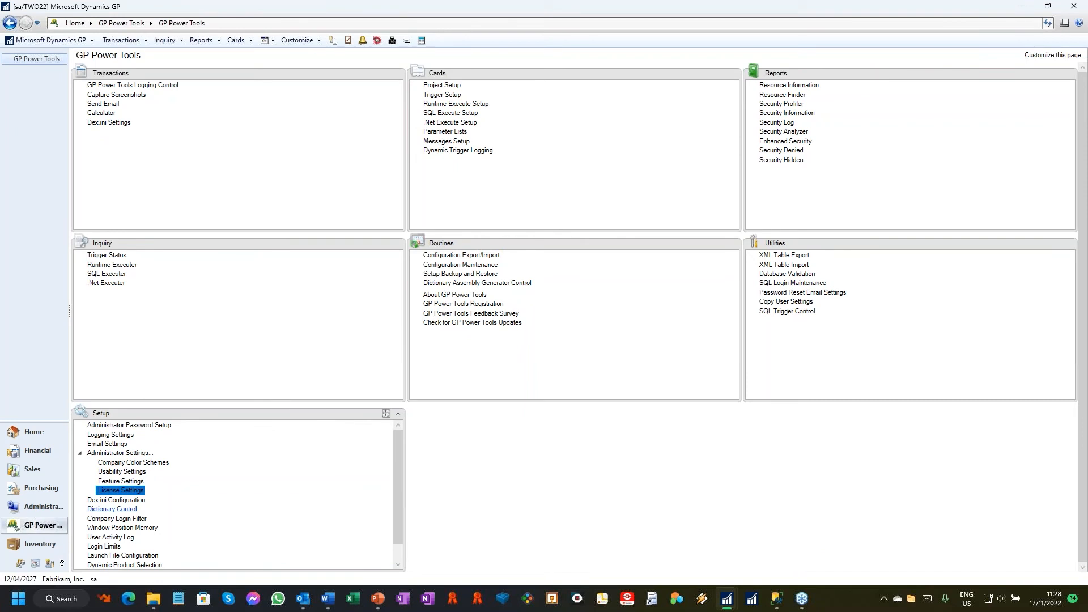
click(113, 509)
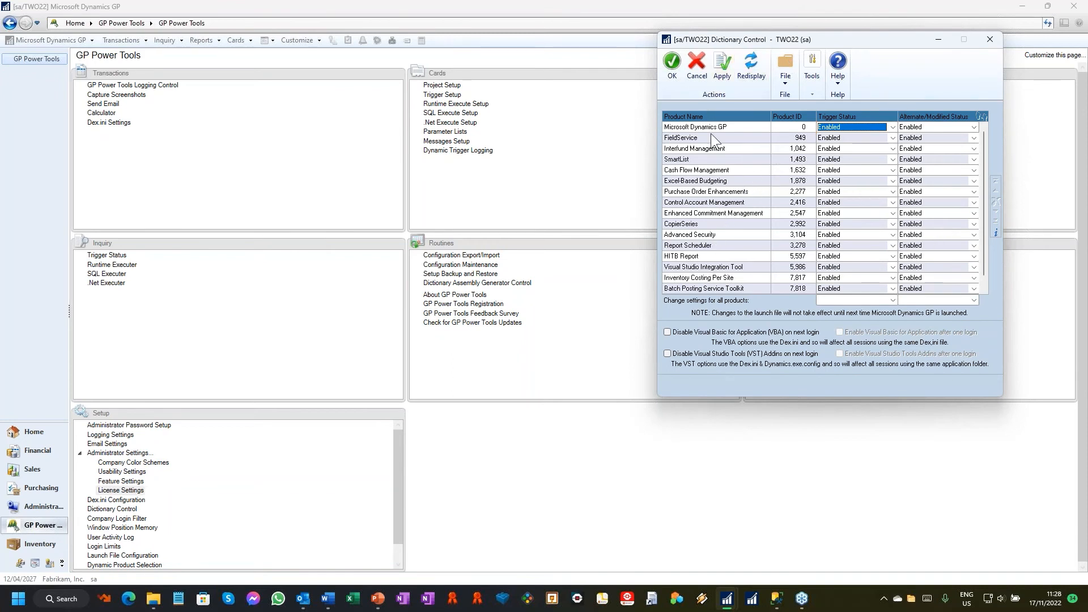
Step: Open Customer Maintenance and bring the Dictionary Control window back into view beside it
click(253, 43)
click(251, 44)
mouse_move(254, 77)
click(408, 82)
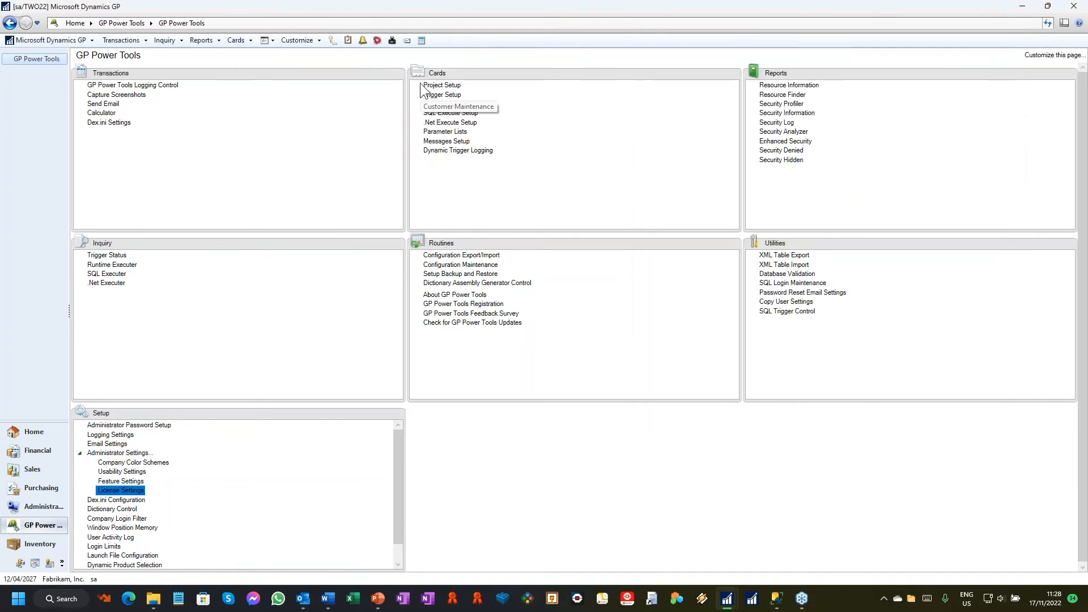
click(521, 332)
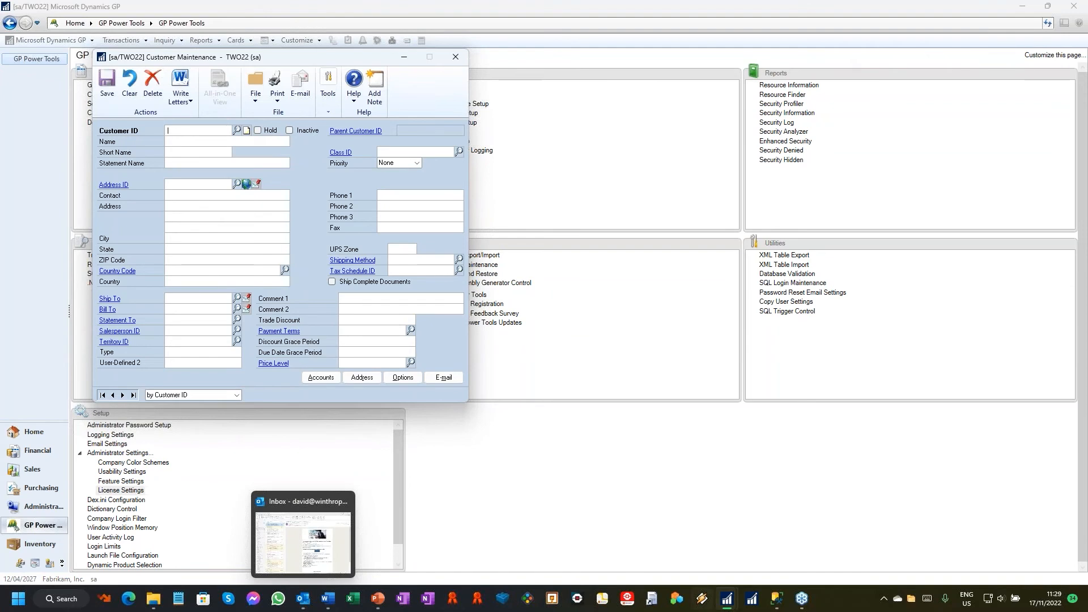
mouse_move(727, 599)
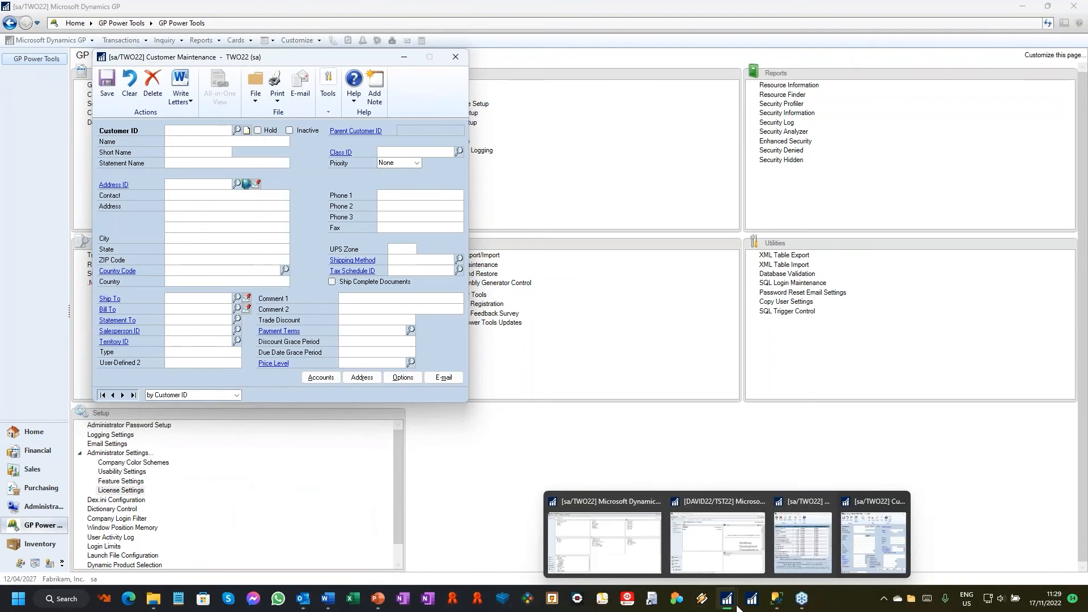
click(815, 549)
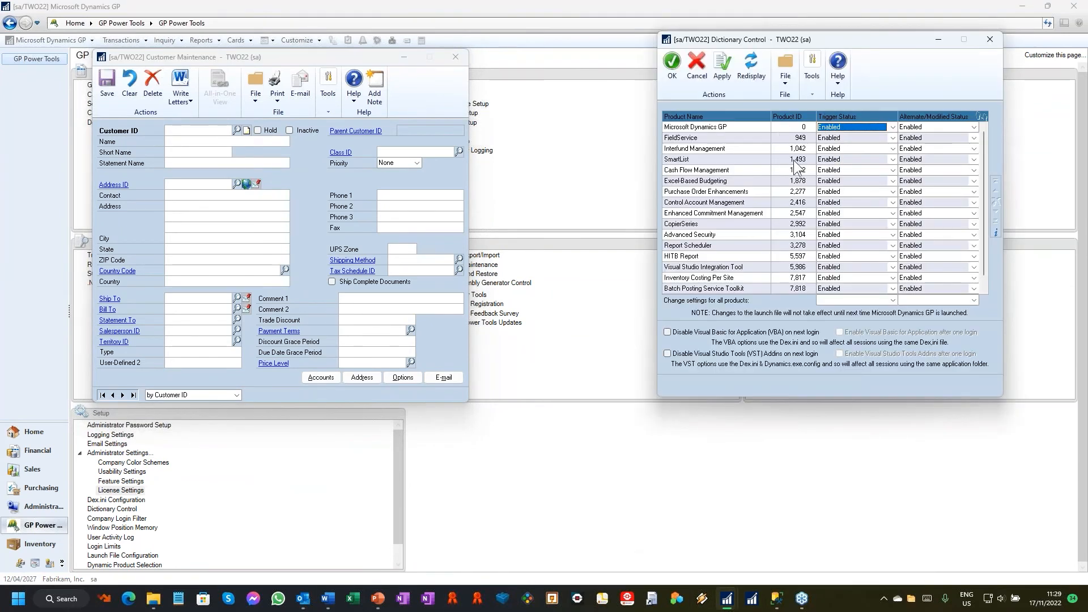
Step: Select the SmartList product in Dictionary Control and view the Customer ID lookup in Customer Maintenance, closing it again
click(713, 162)
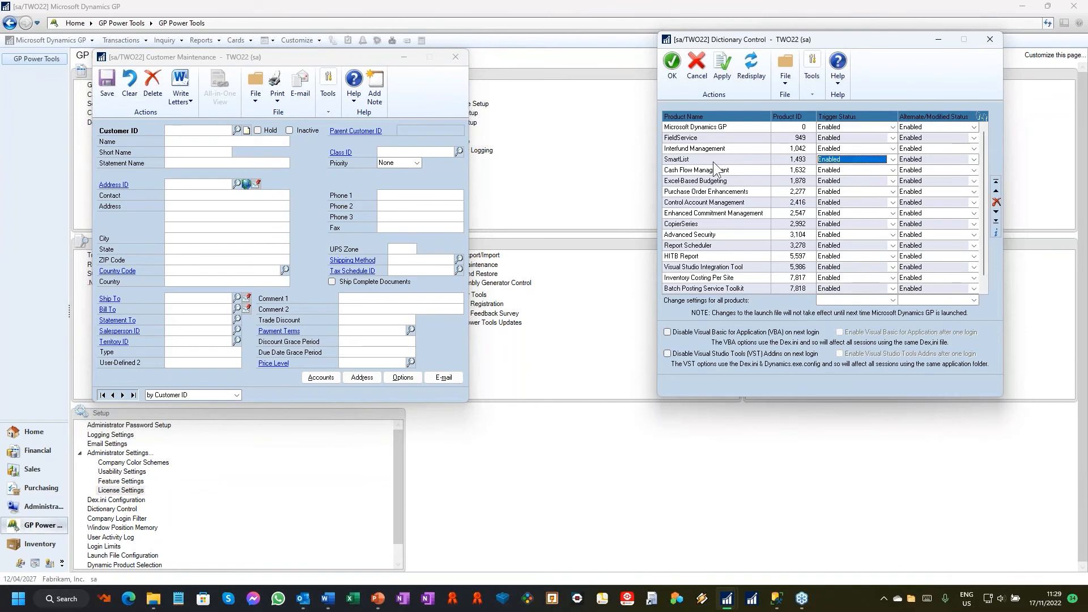
click(237, 131)
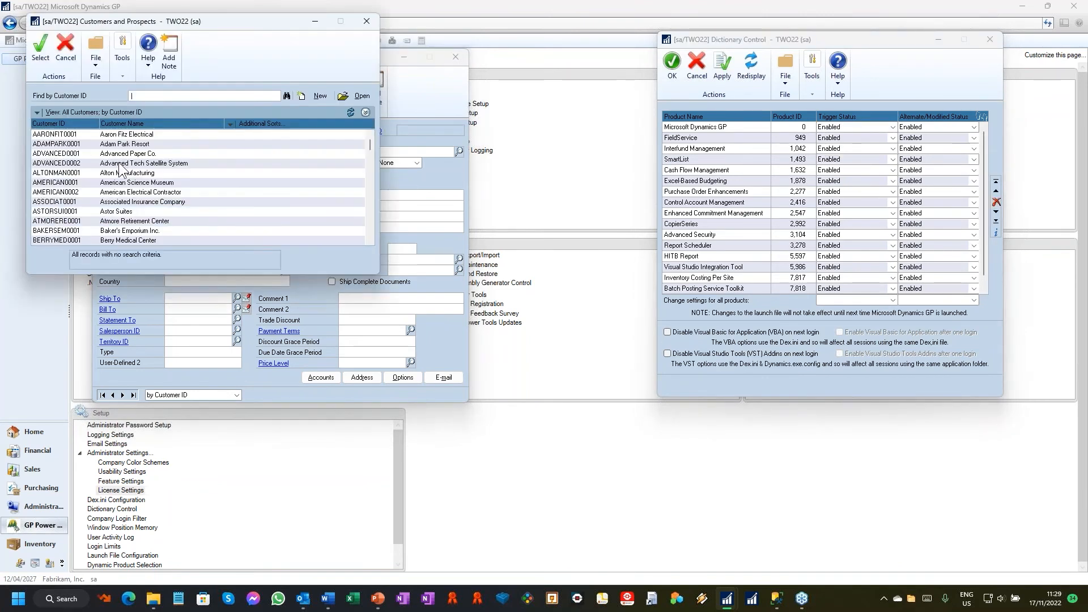
click(367, 24)
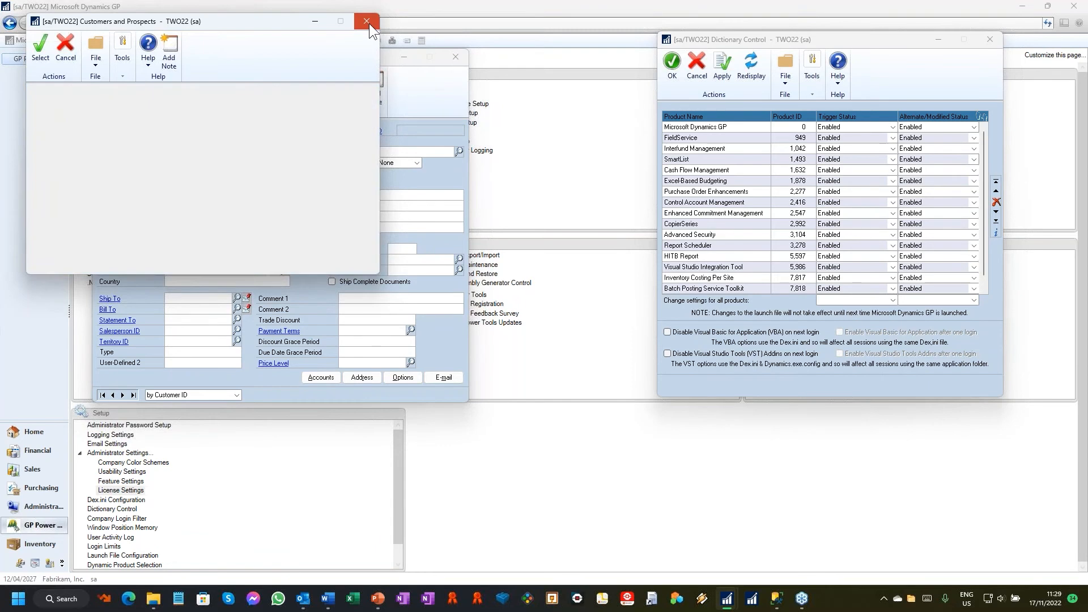
Step: Set SmartList's trigger status to Disabled, apply it, and check the Customer ID lookup
click(817, 161)
click(848, 172)
click(723, 67)
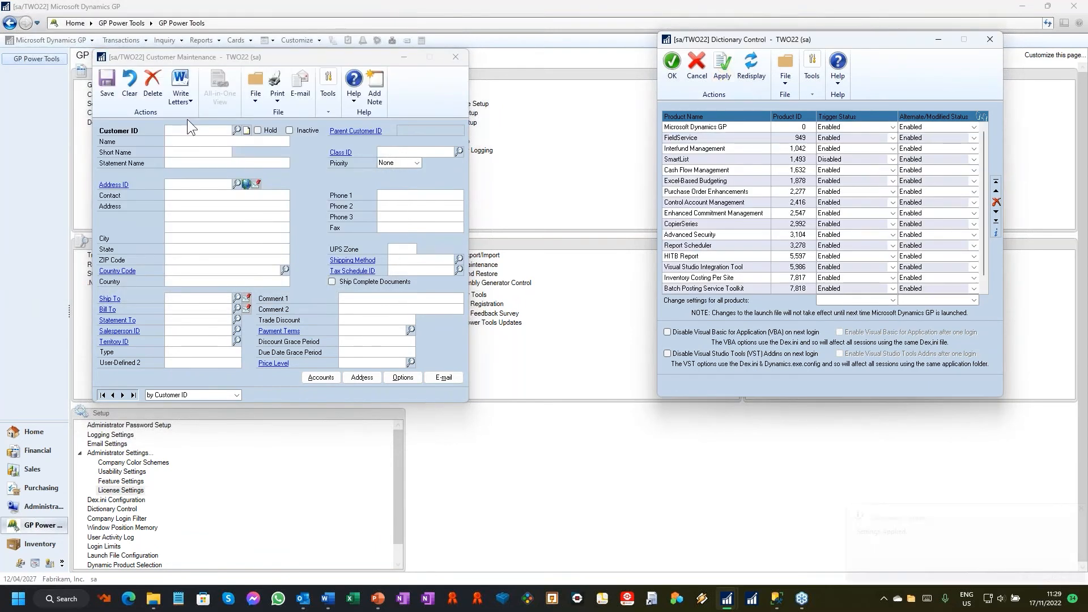
click(237, 131)
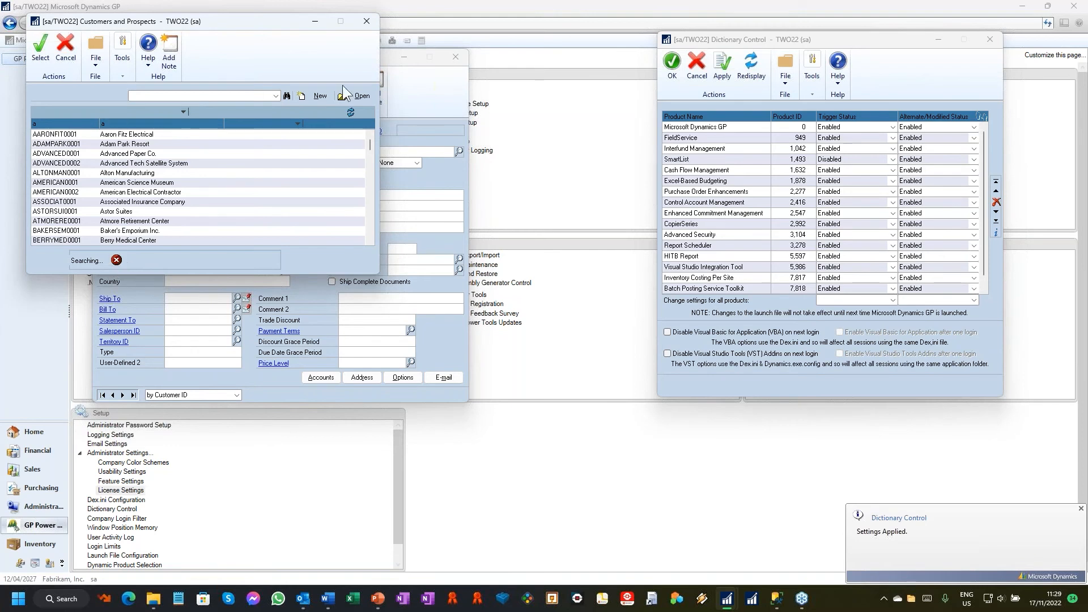
click(371, 21)
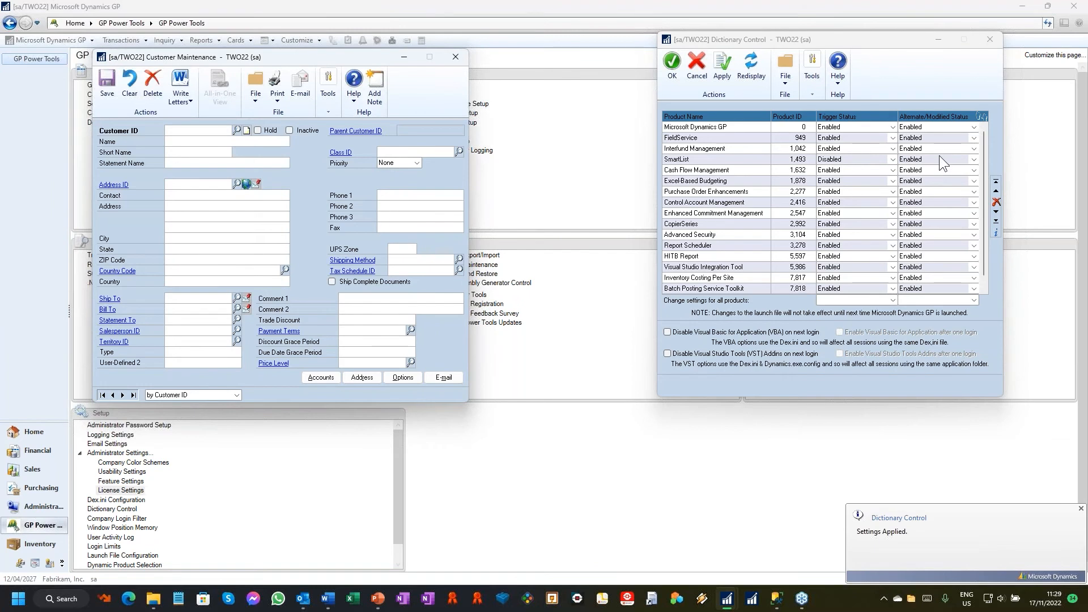
Step: Set SmartList's alternate/modified status to All Disabled, apply it, and check the Customer ID lookup again
click(937, 158)
click(937, 157)
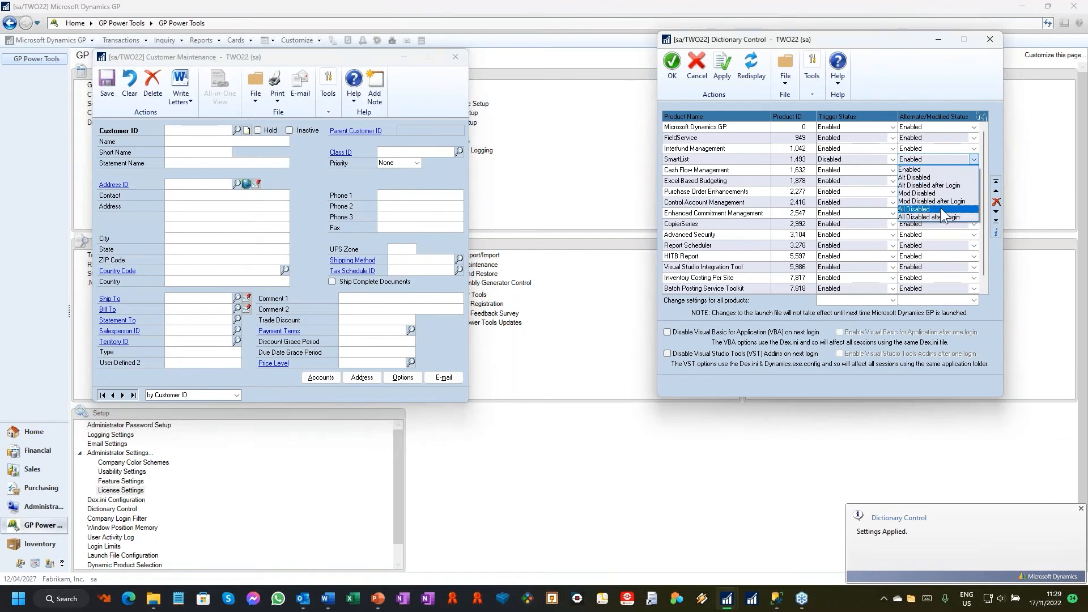
click(940, 208)
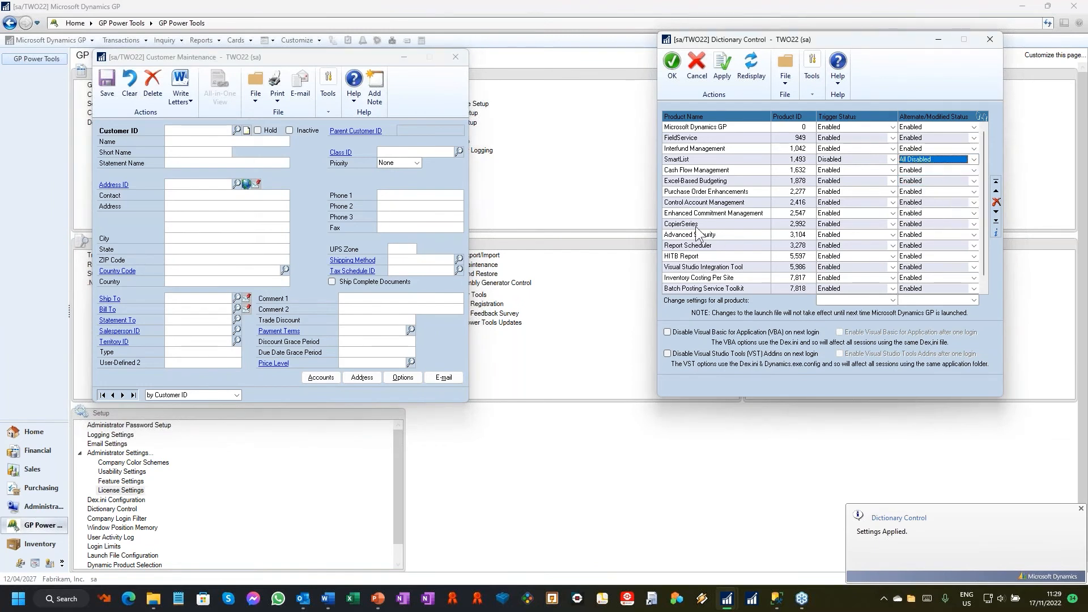
click(725, 77)
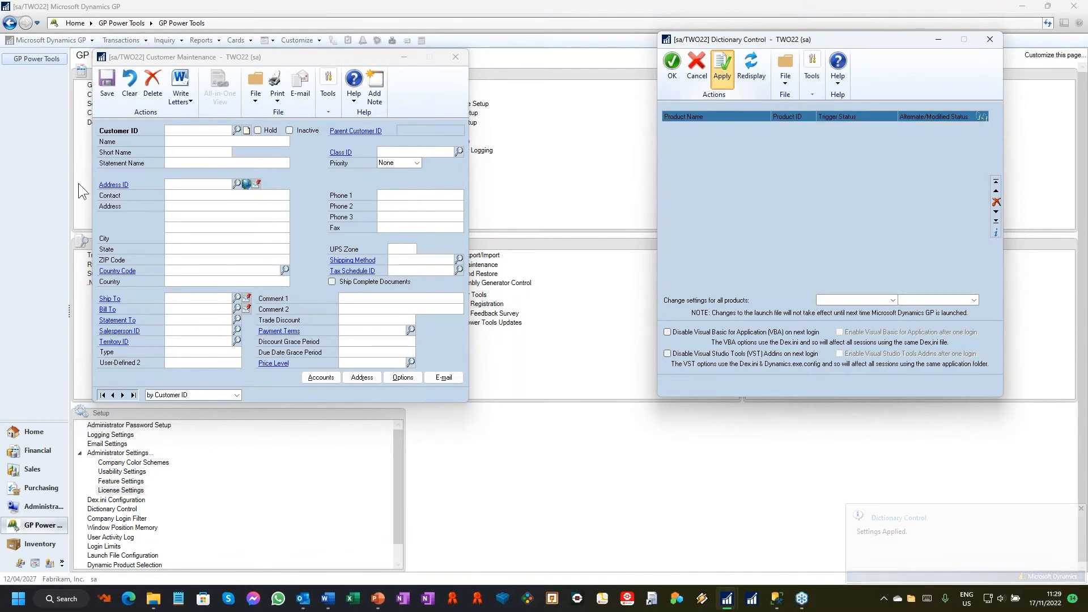
click(237, 130)
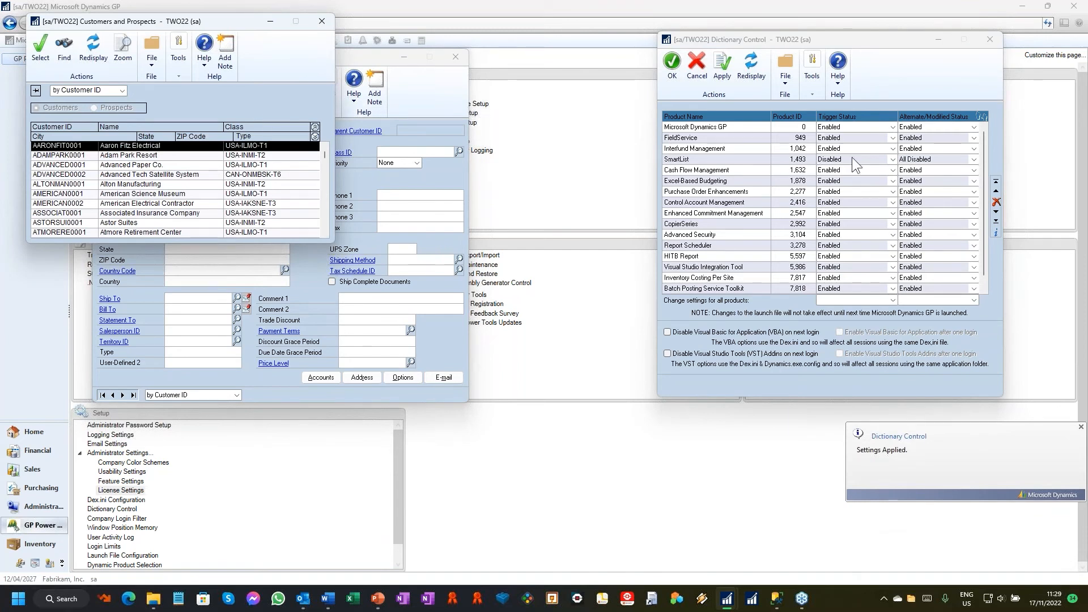
click(321, 22)
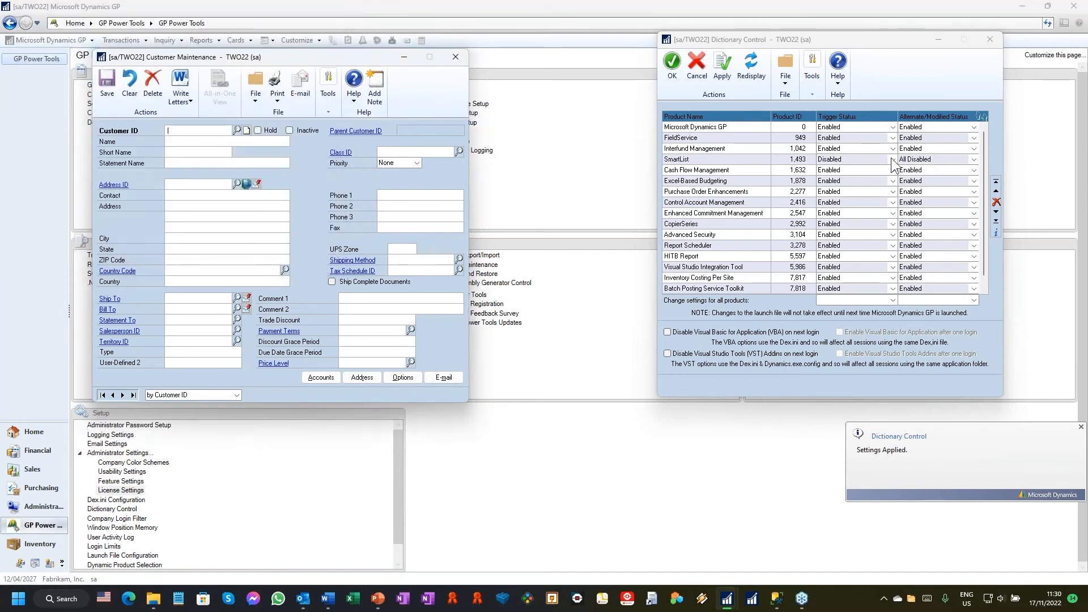
Step: Set SmartList's trigger status to Disabled after Login and review the views available for selecting affected users, companies and security settings
click(892, 159)
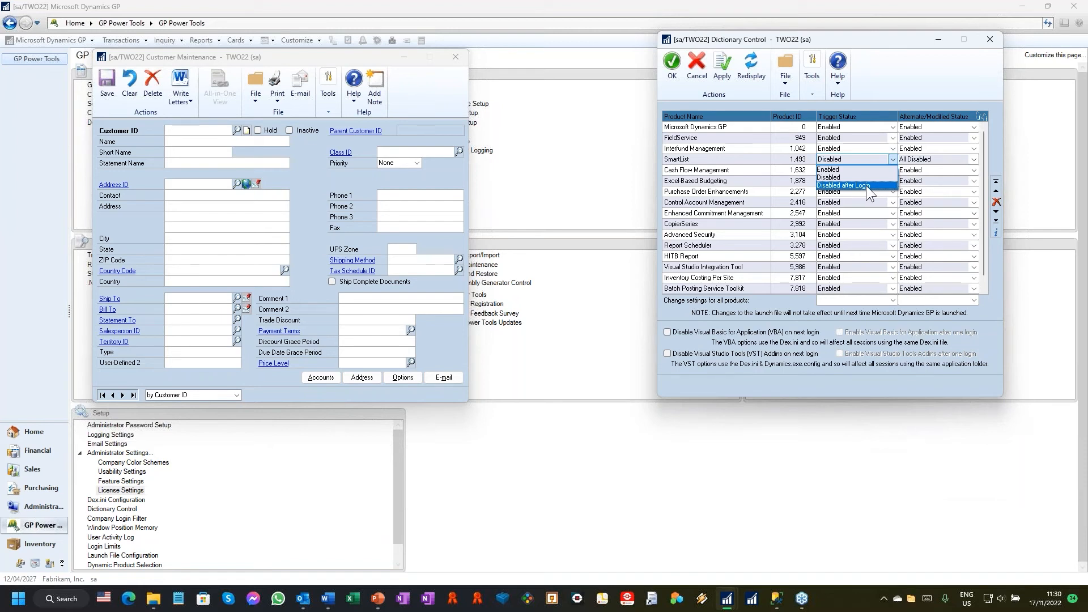
click(866, 186)
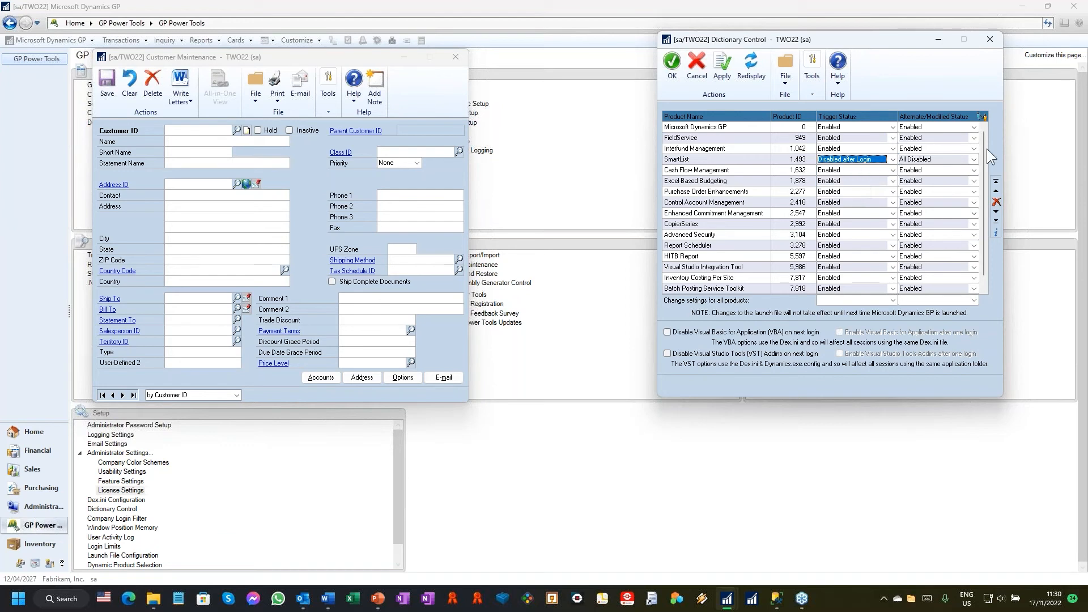
click(983, 115)
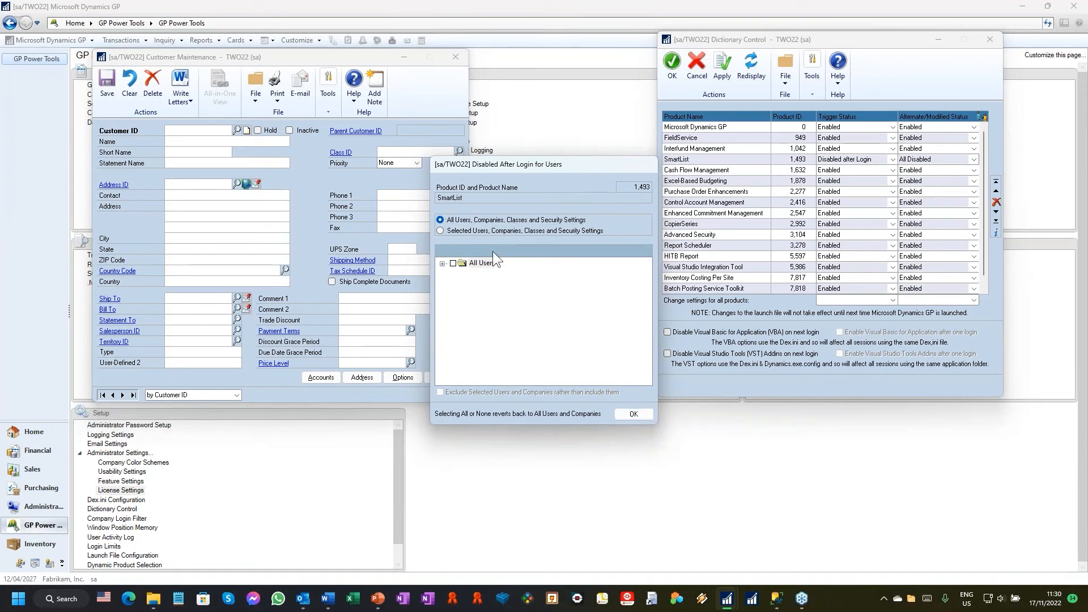
click(492, 250)
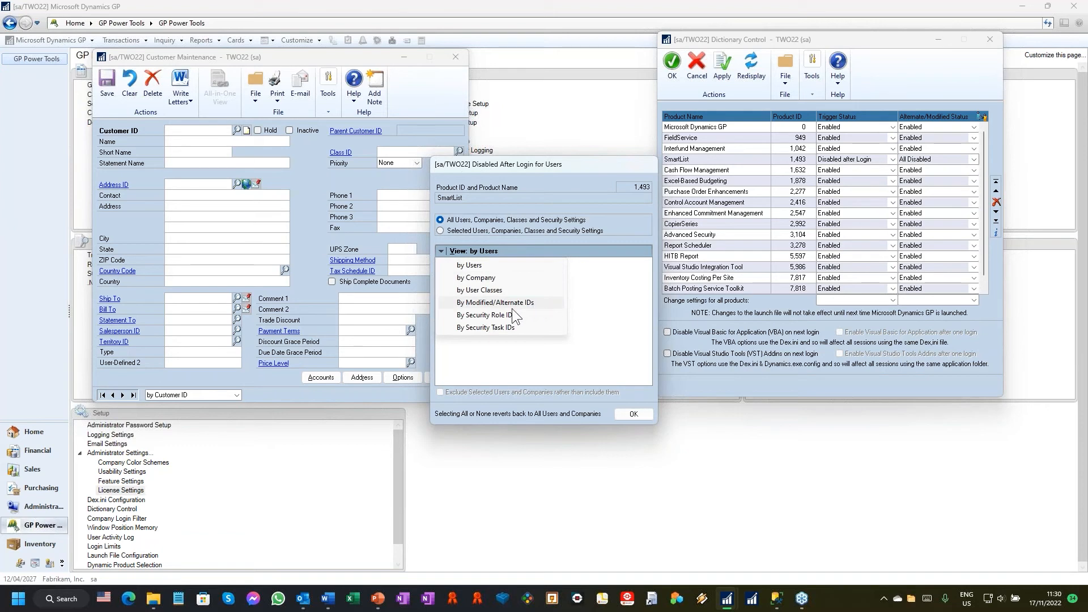
click(634, 414)
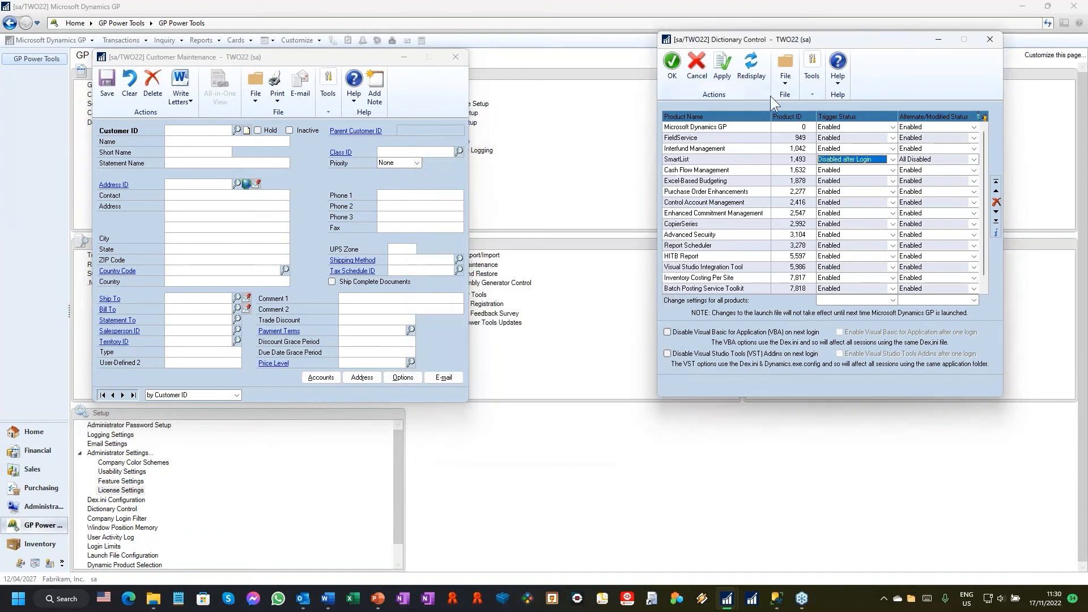
Step: Set SmartList's trigger and alternate/modified statuses to Enabled, confirm Dictionary Control, and check the customer lookup once more
click(860, 159)
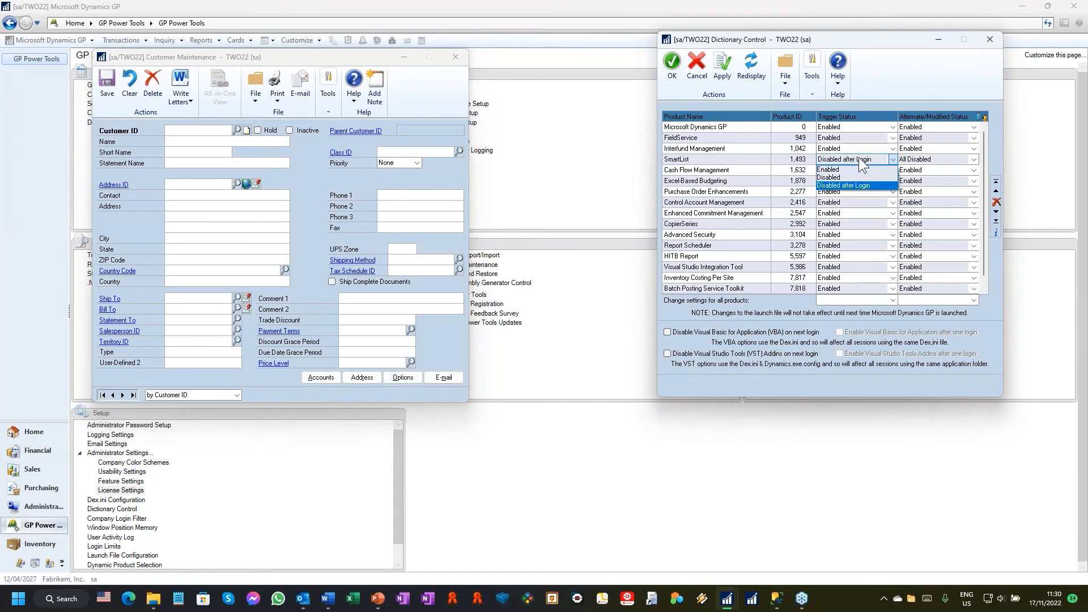
click(847, 169)
click(922, 161)
click(921, 169)
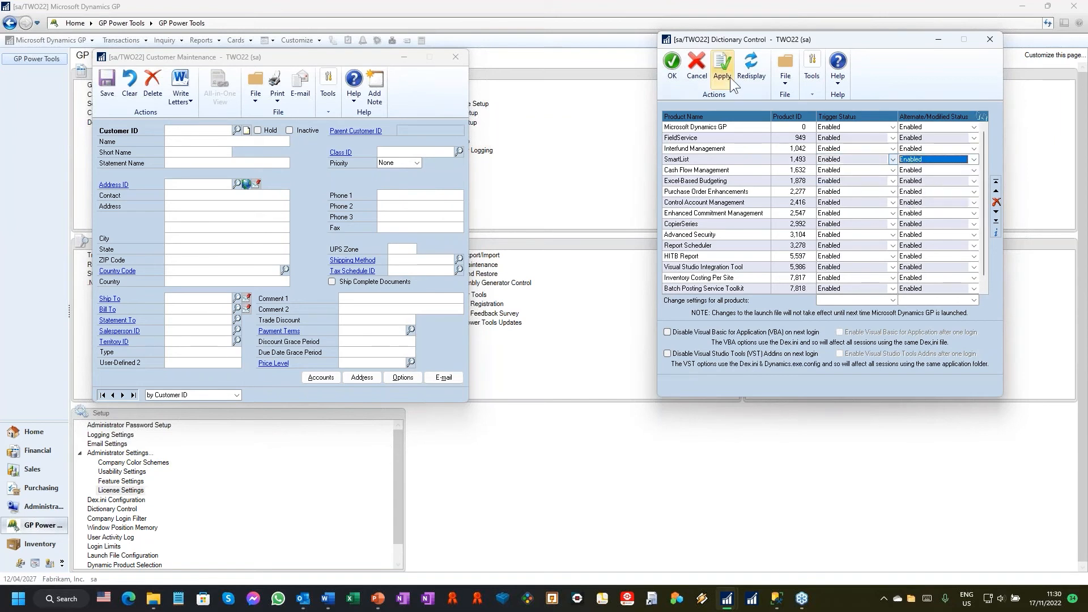
click(673, 67)
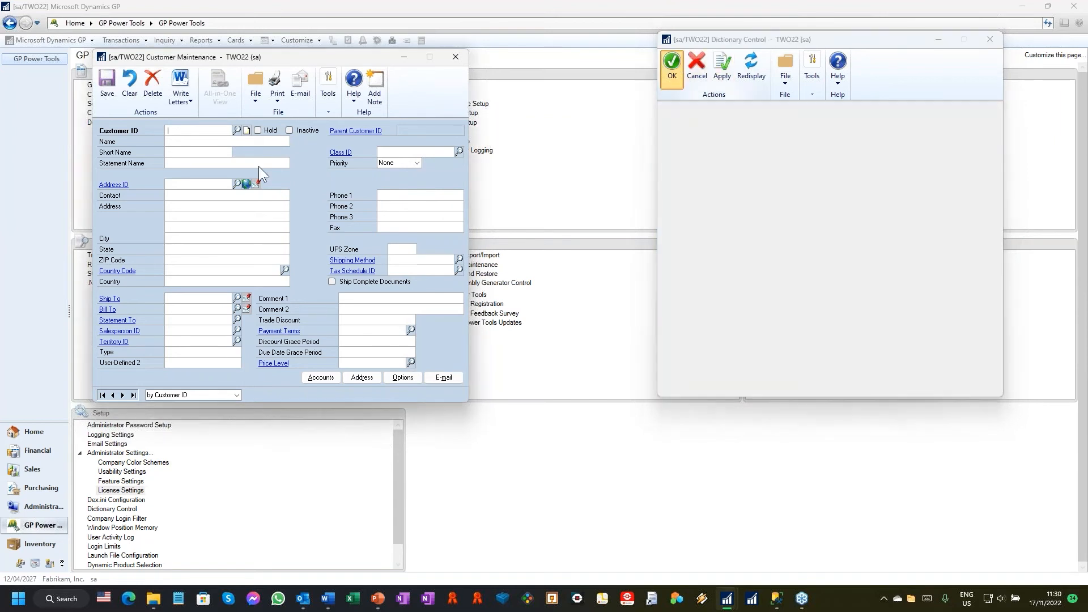
click(238, 130)
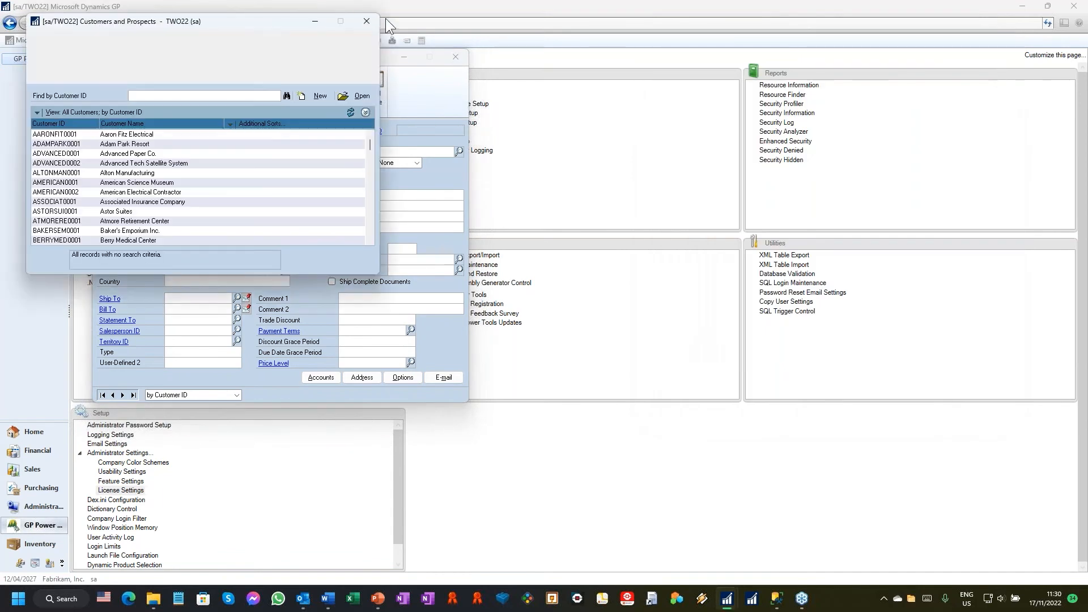
click(371, 22)
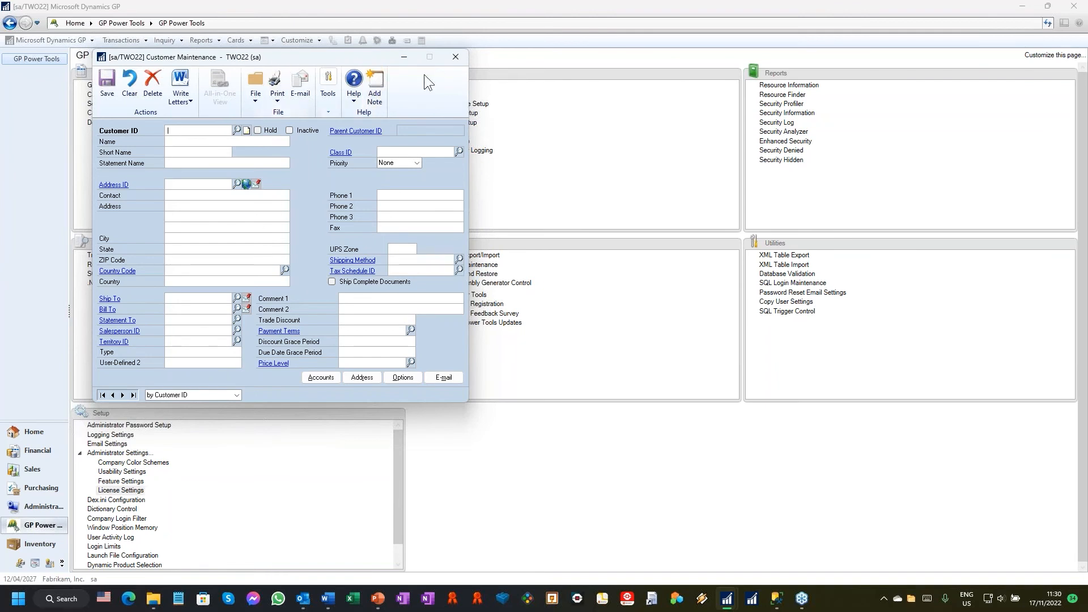
Step: Open Resource Information and raise all open windows so it shows alongside Customer Maintenance
click(791, 88)
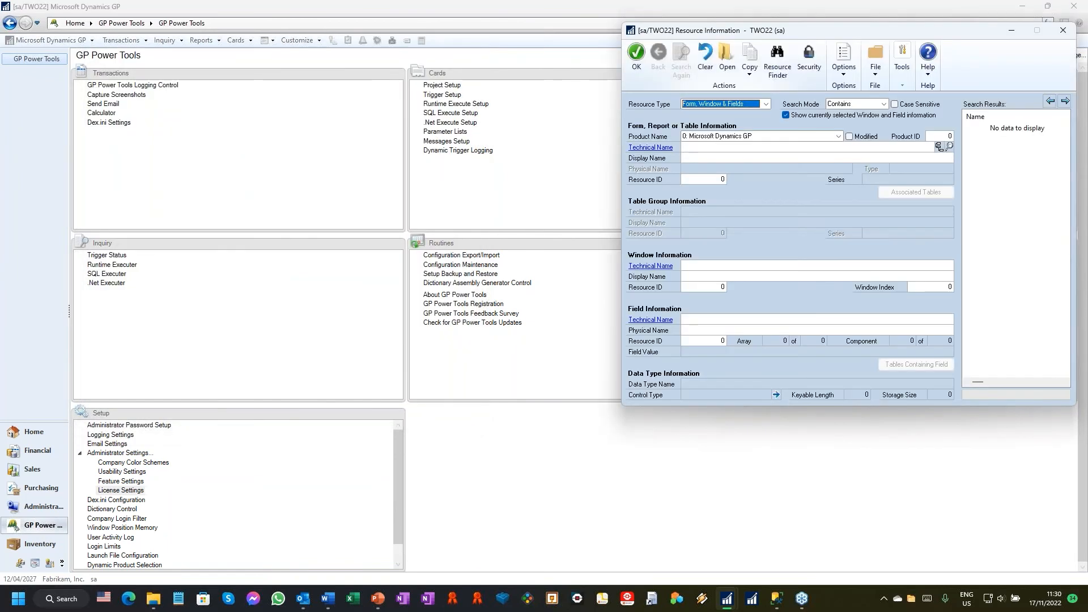
key(alt+F4)
click(791, 85)
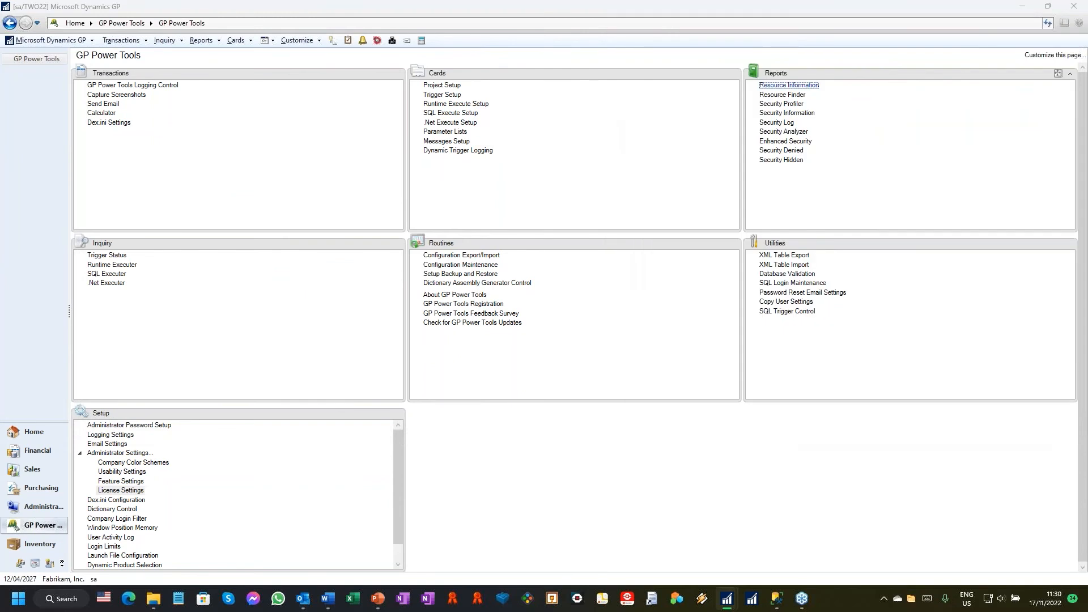
key(alt+Tab)
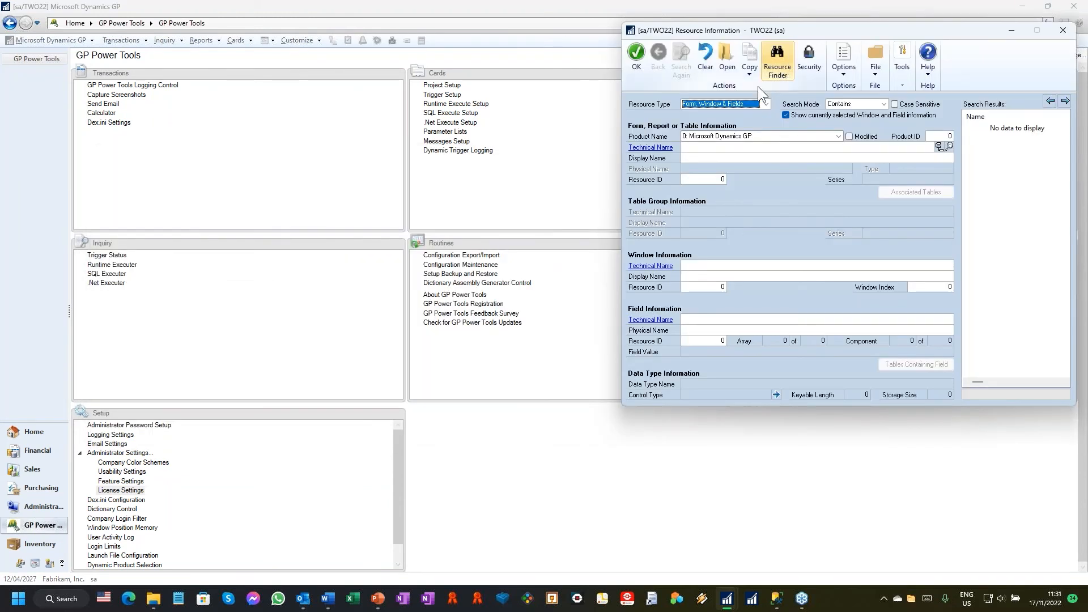
click(60, 36)
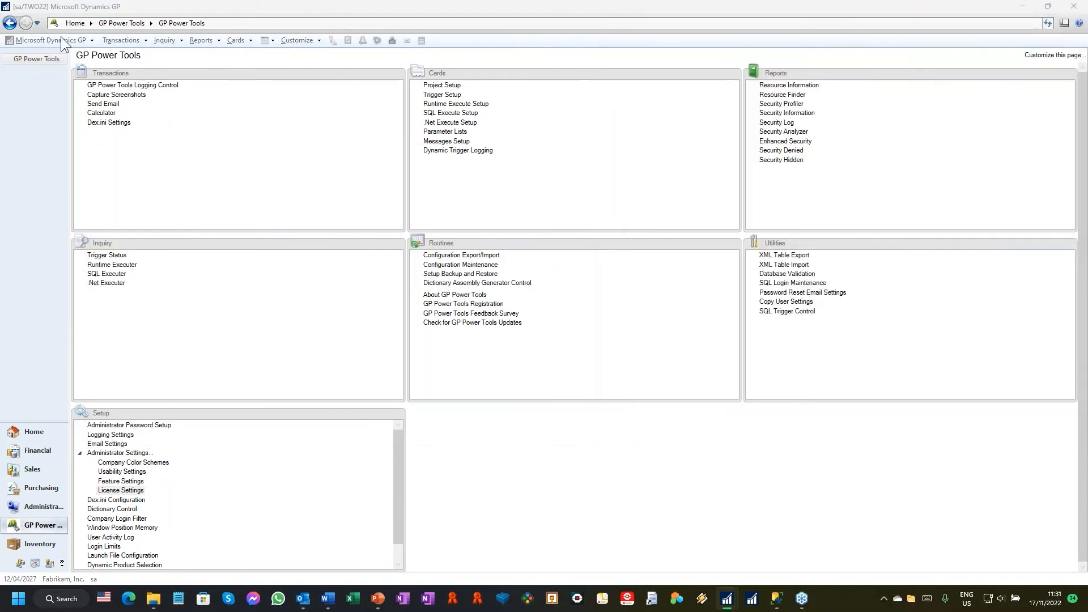
click(60, 37)
click(68, 243)
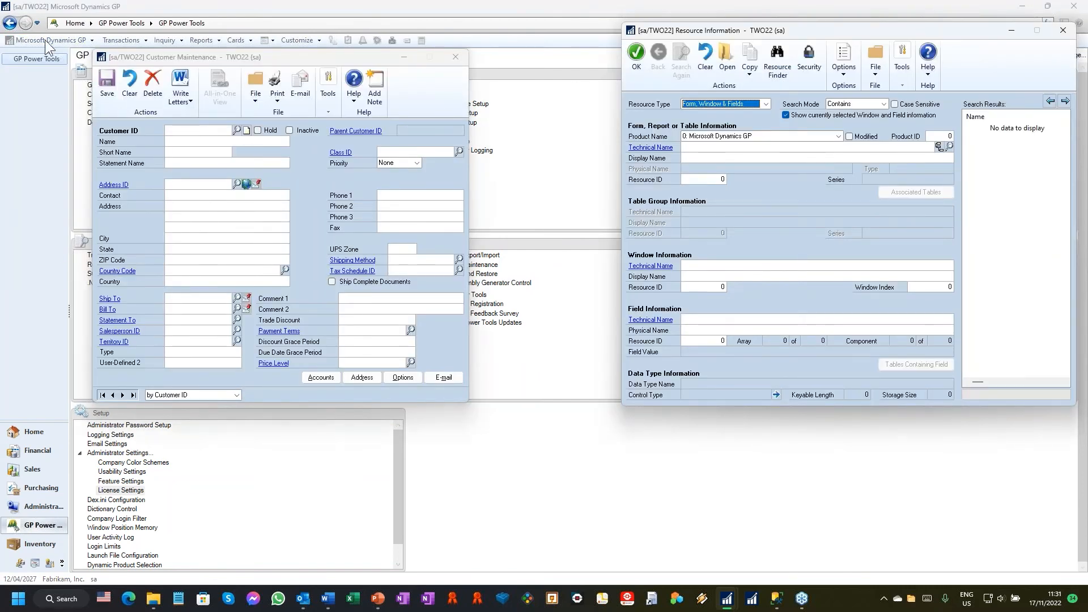
Step: Close and reopen Customer Maintenance using version A, the original Microsoft Dynamics GP window, and raise all windows beside it
drag(305, 59, 339, 49)
click(499, 49)
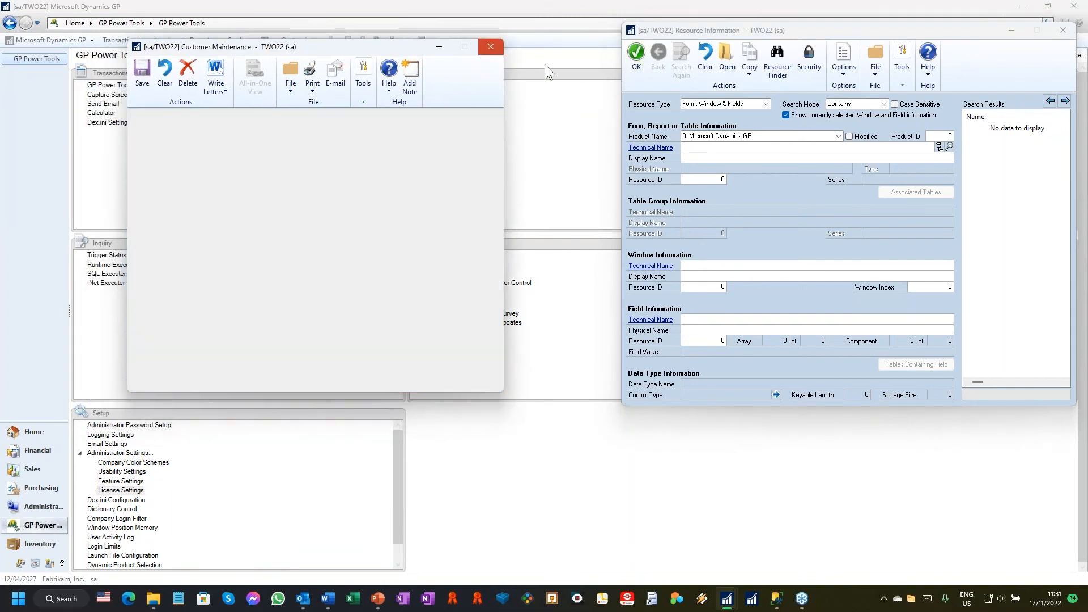
click(236, 40)
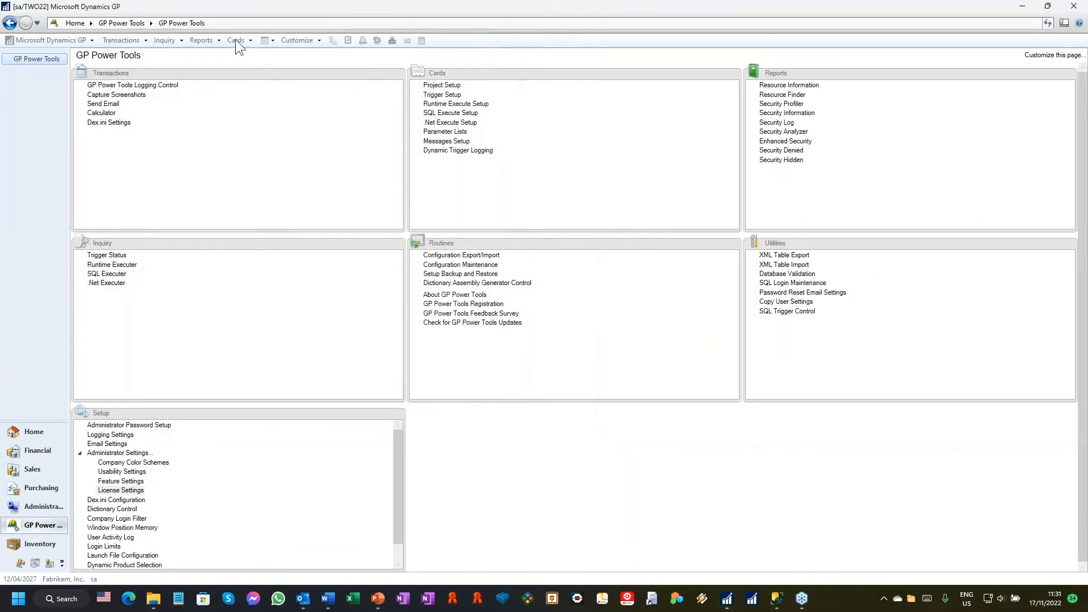
click(235, 40)
mouse_move(264, 79)
click(401, 79)
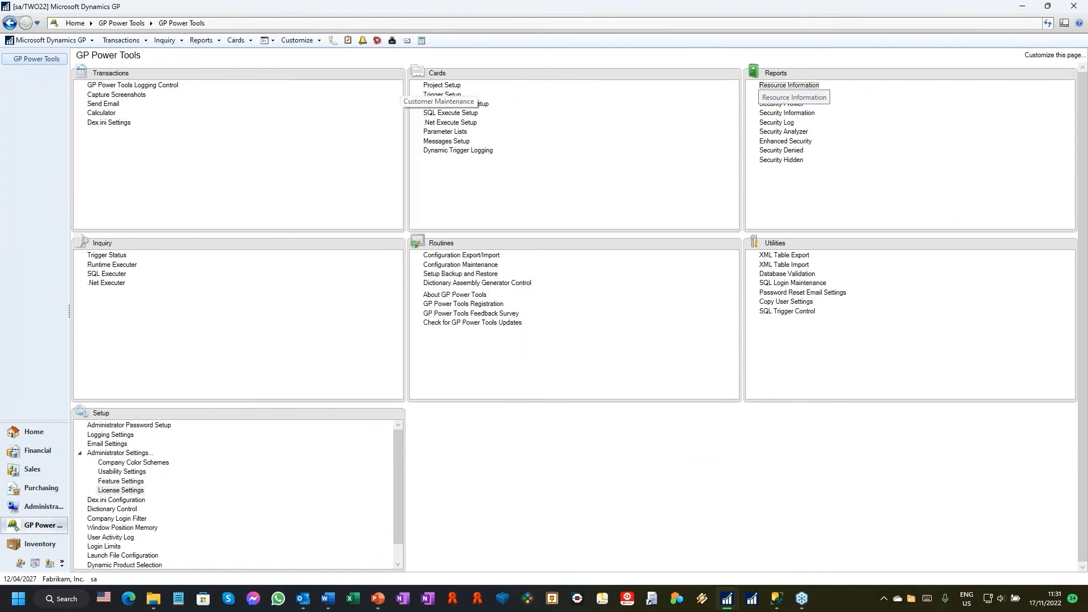
click(517, 332)
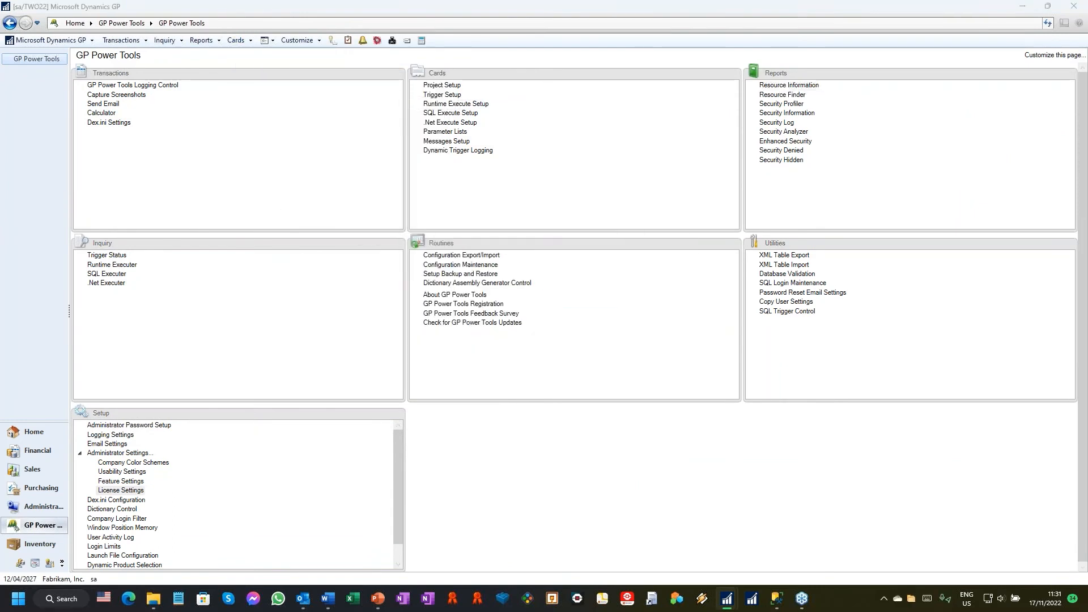
click(365, 89)
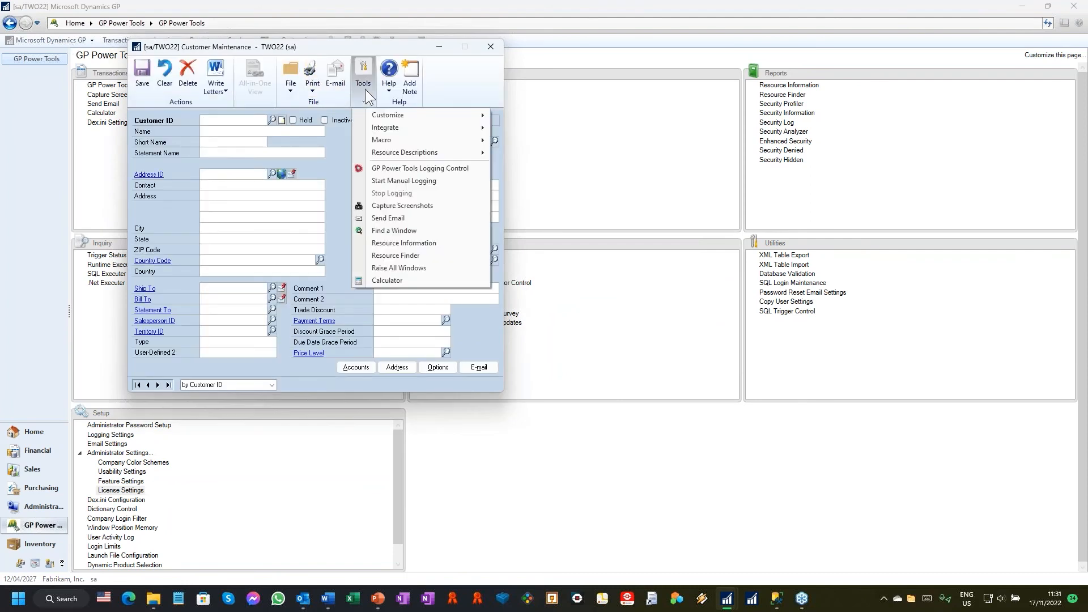
click(406, 270)
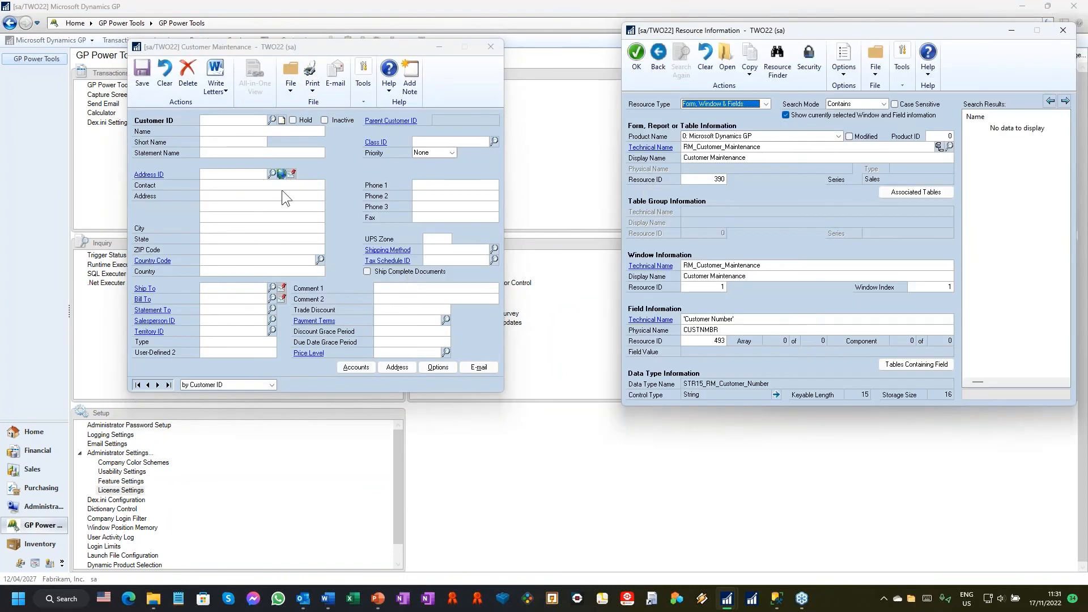
Step: Load the first customer record and step through its fields from Name to Fax, examining each one's technical details in Resource Information
click(138, 385)
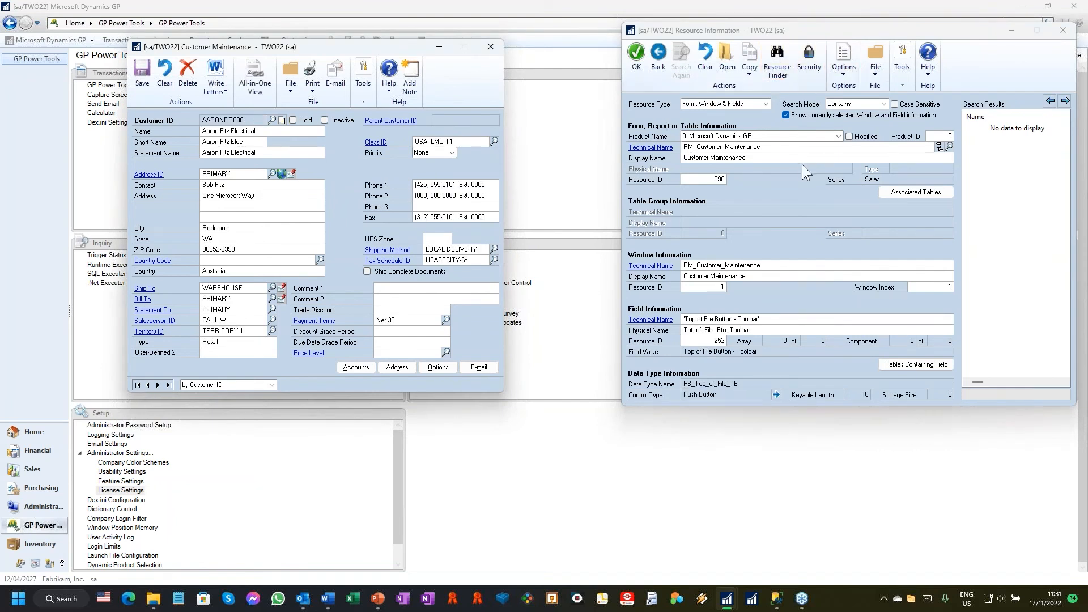
click(256, 131)
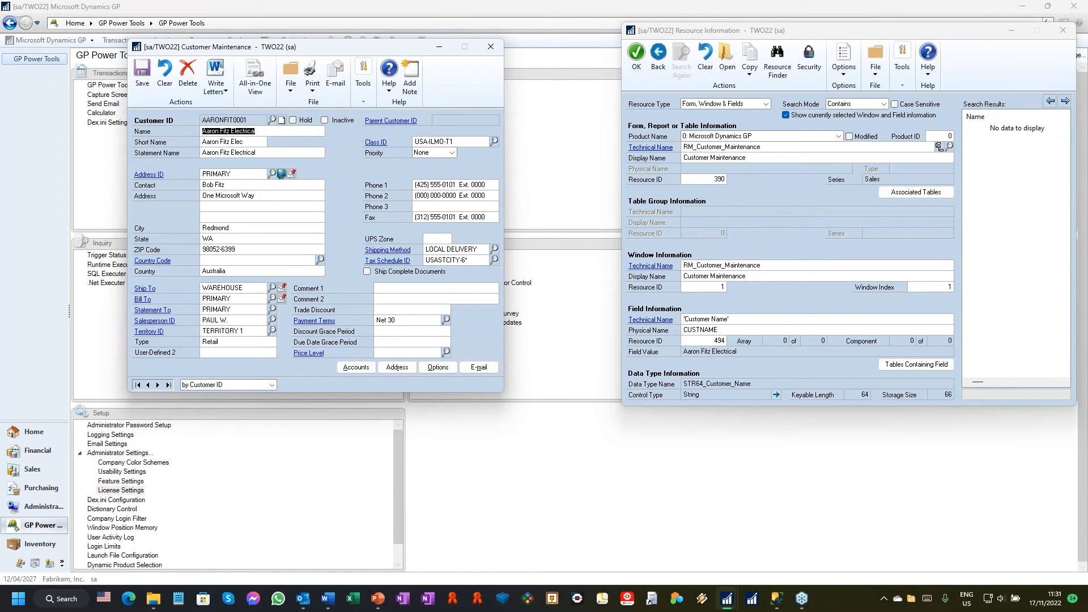
key(Tab)
key(Tab)
key(Tab)
key(Tab)
key(Tab)
key(Tab)
key(Tab)
key(Tab)
key(Tab)
key(Tab)
key(Tab)
key(Tab)
key(Tab)
key(Tab)
key(Tab)
key(Tab)
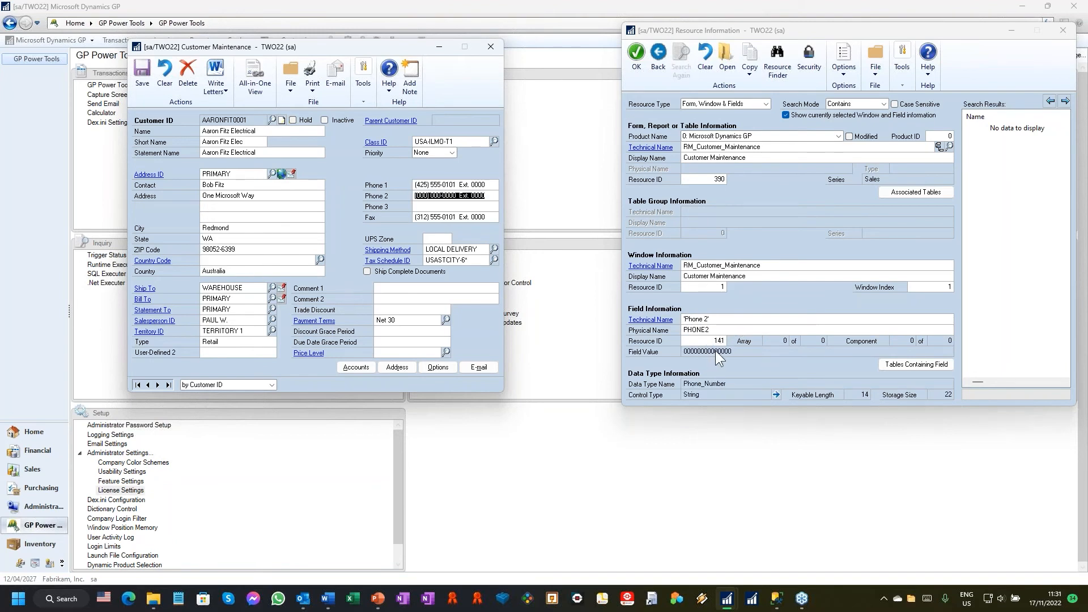
key(Tab)
key(Tab)
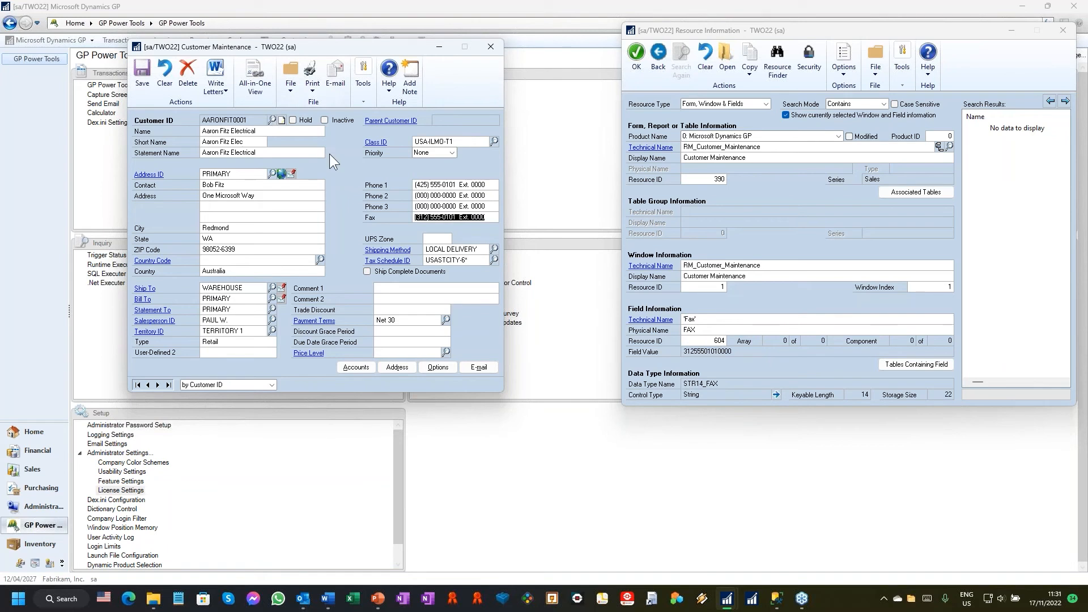
Step: Focus the customer's Hold field, look up its table in Resource Finder, select RM_Customer_MSTR, and return to Resource Information
click(294, 119)
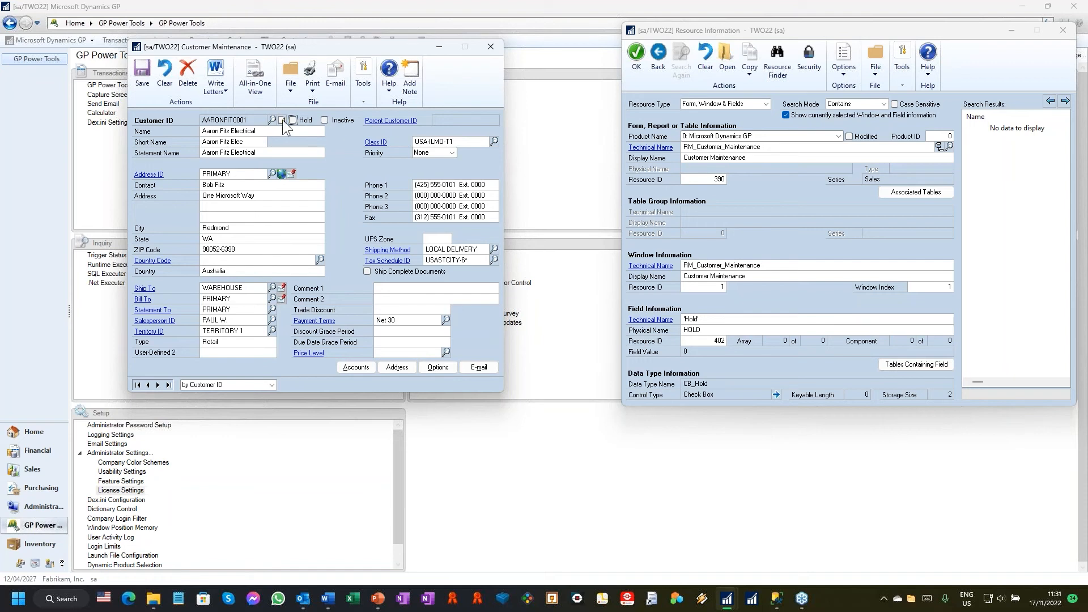
click(364, 98)
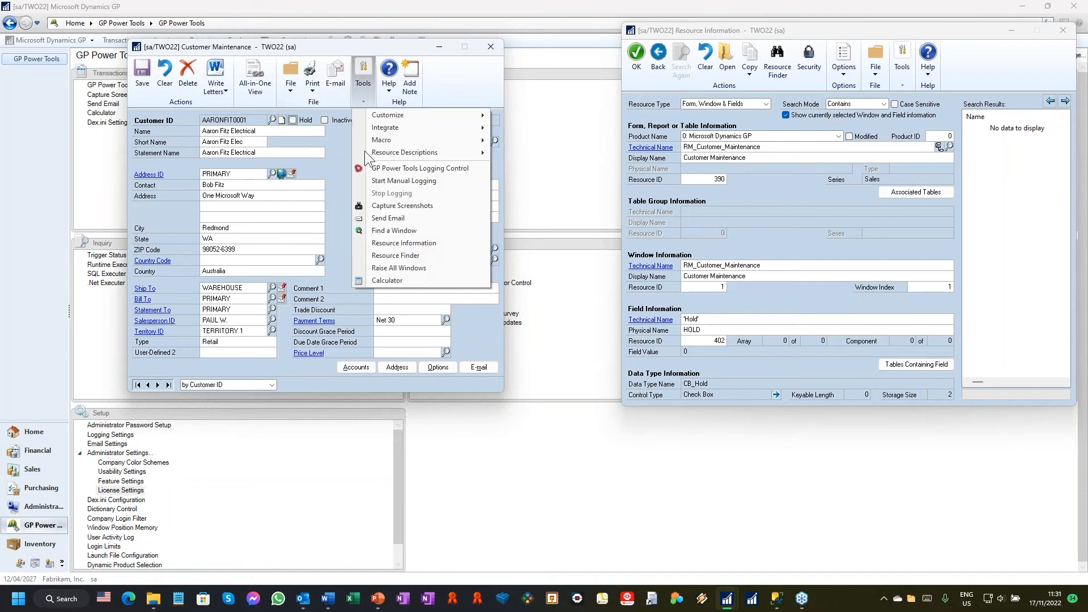
click(422, 255)
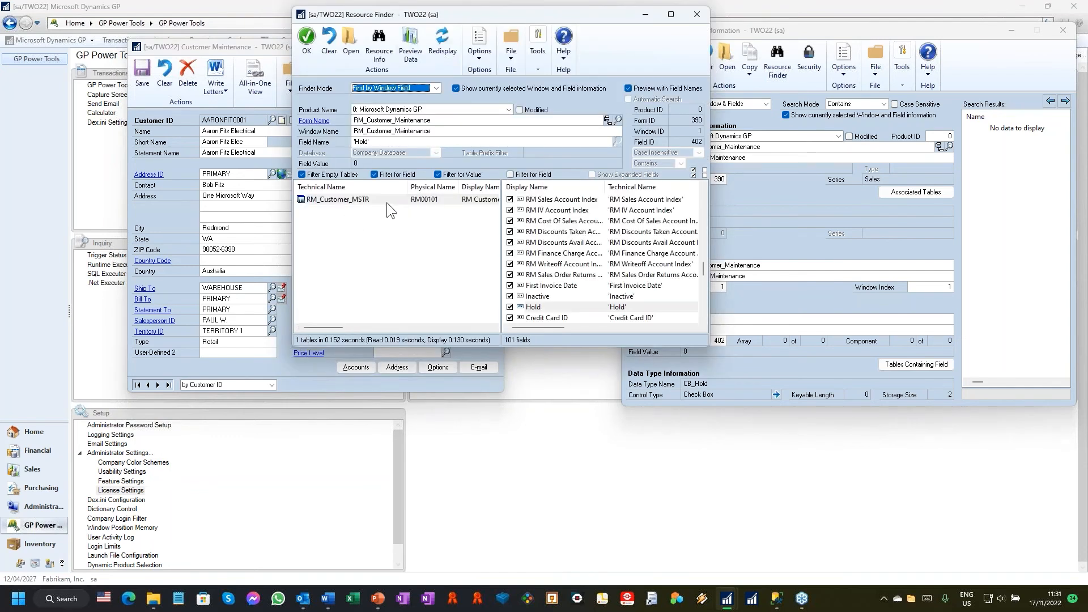
drag(462, 18, 665, 57)
click(600, 238)
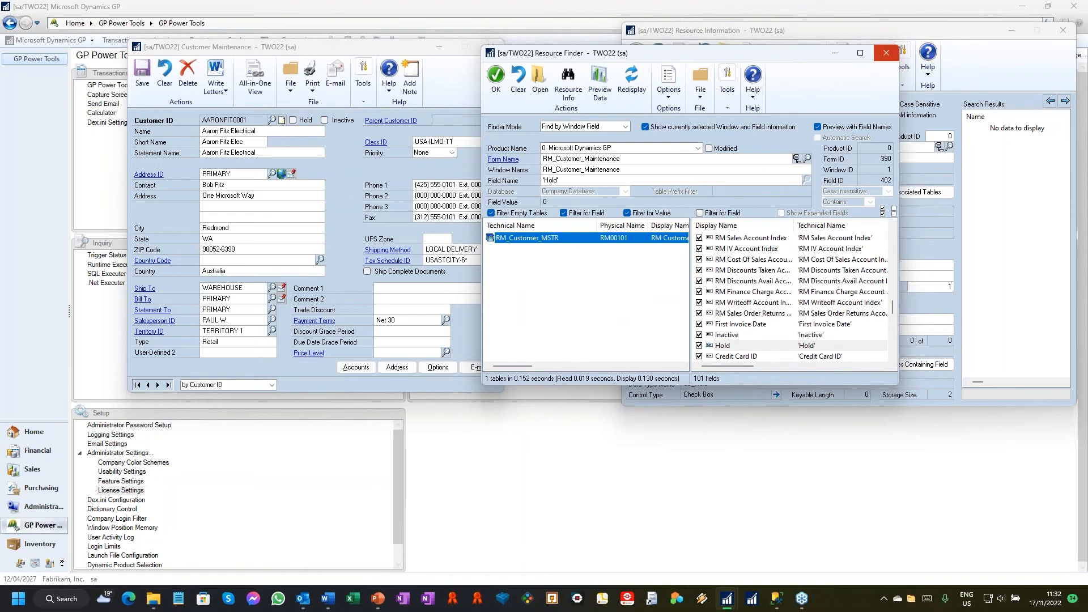
click(1013, 39)
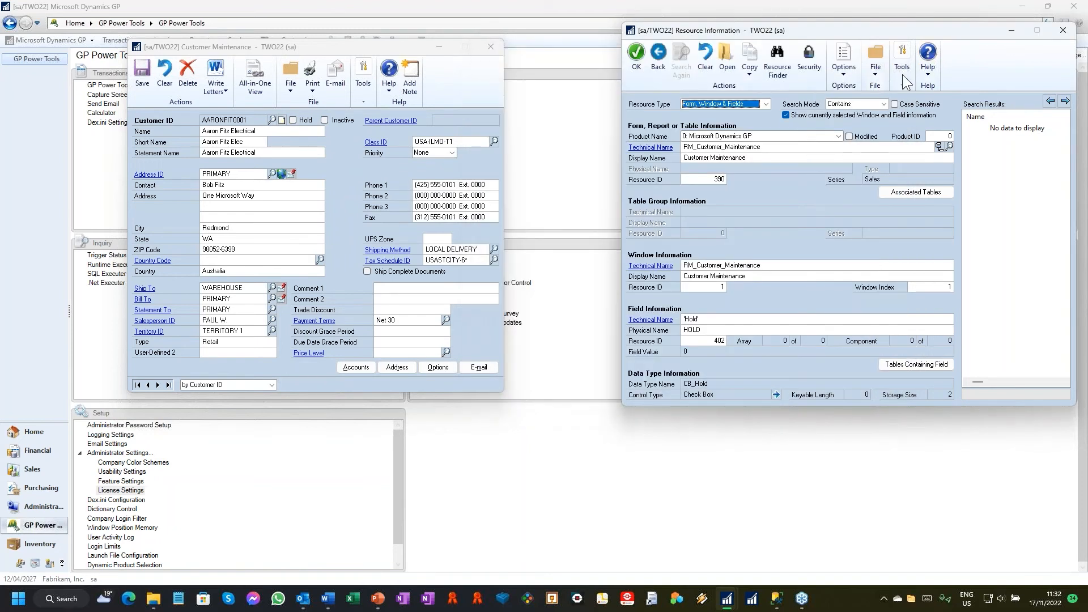
Step: Open GP Power Tools Logging Control, place it over Resource Information, and close Customer Maintenance
click(902, 62)
click(957, 151)
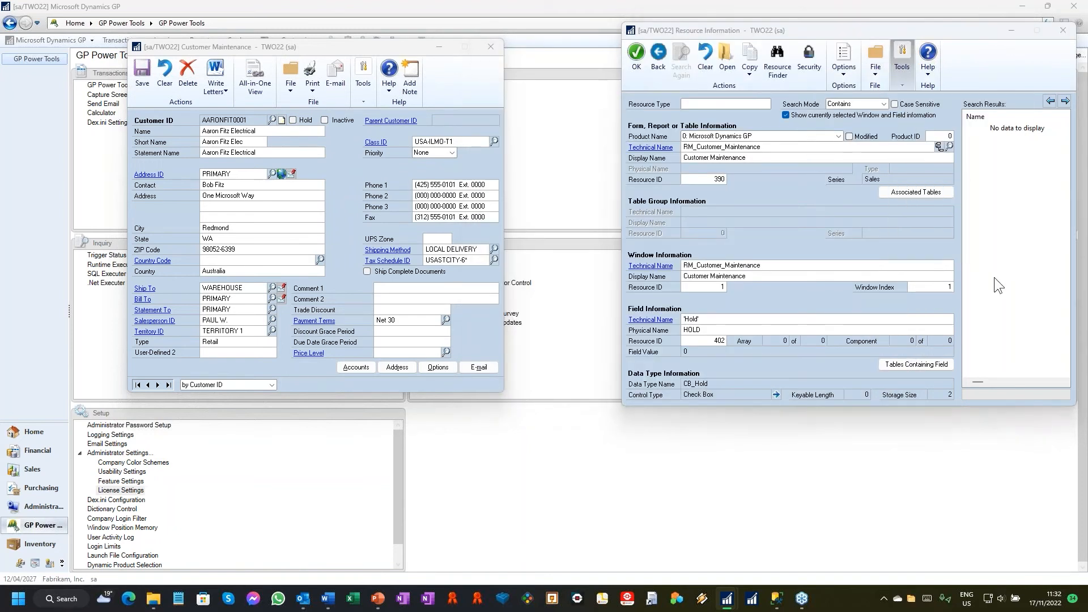
drag(750, 21, 940, 77)
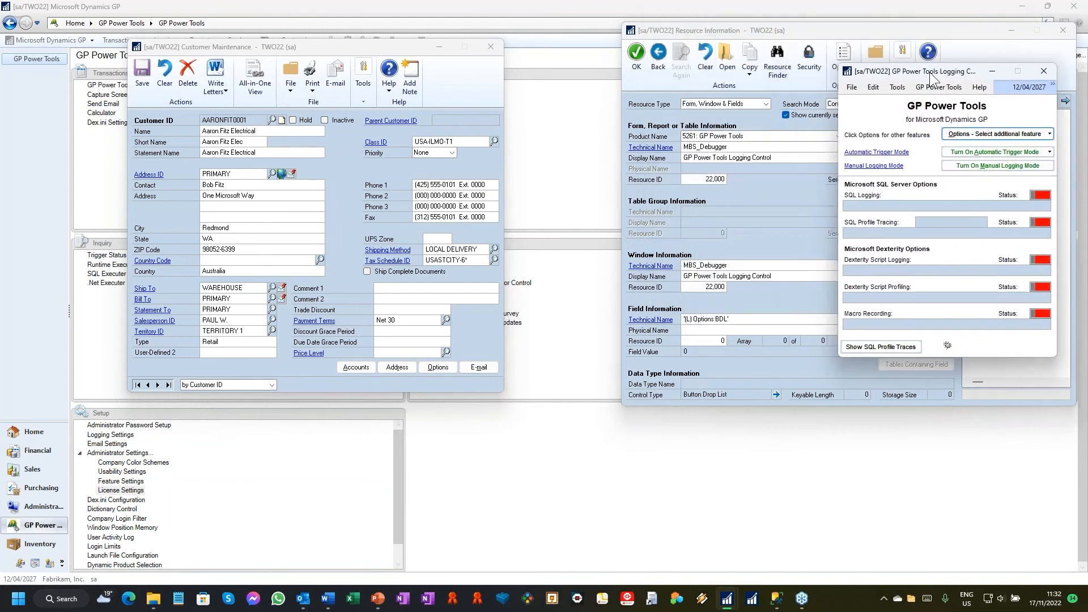
click(494, 48)
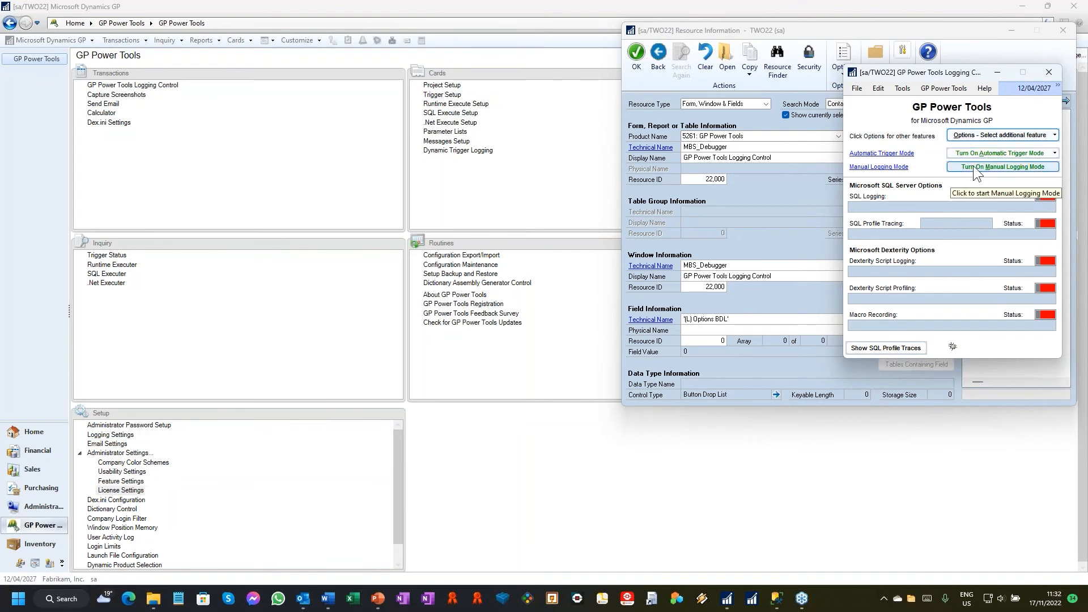
Step: Turn on Automatic Trigger Mode and display the status of the active triggers
click(998, 154)
click(967, 179)
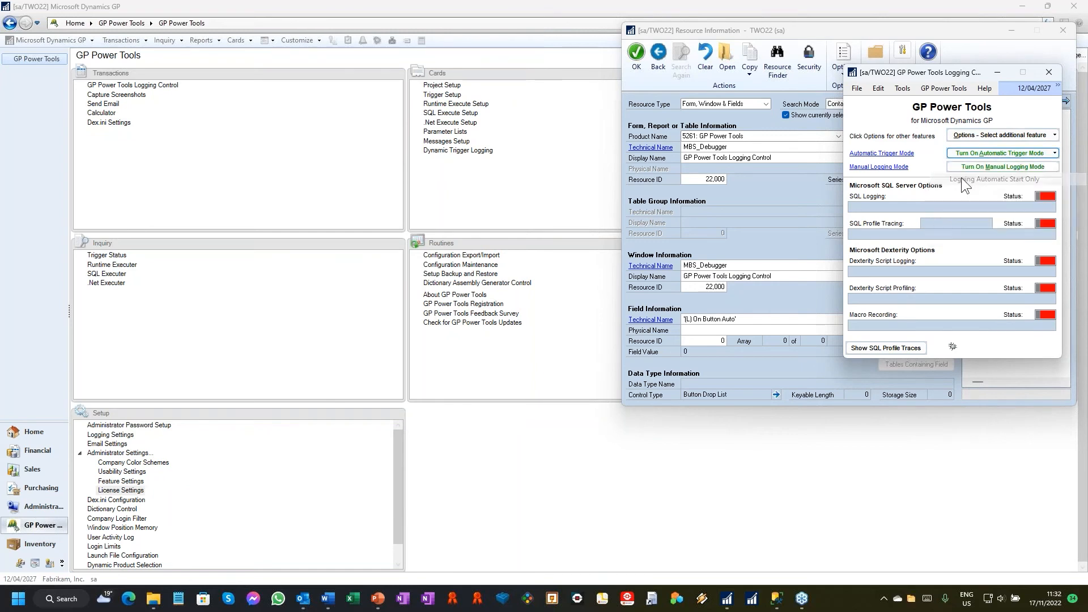
click(882, 153)
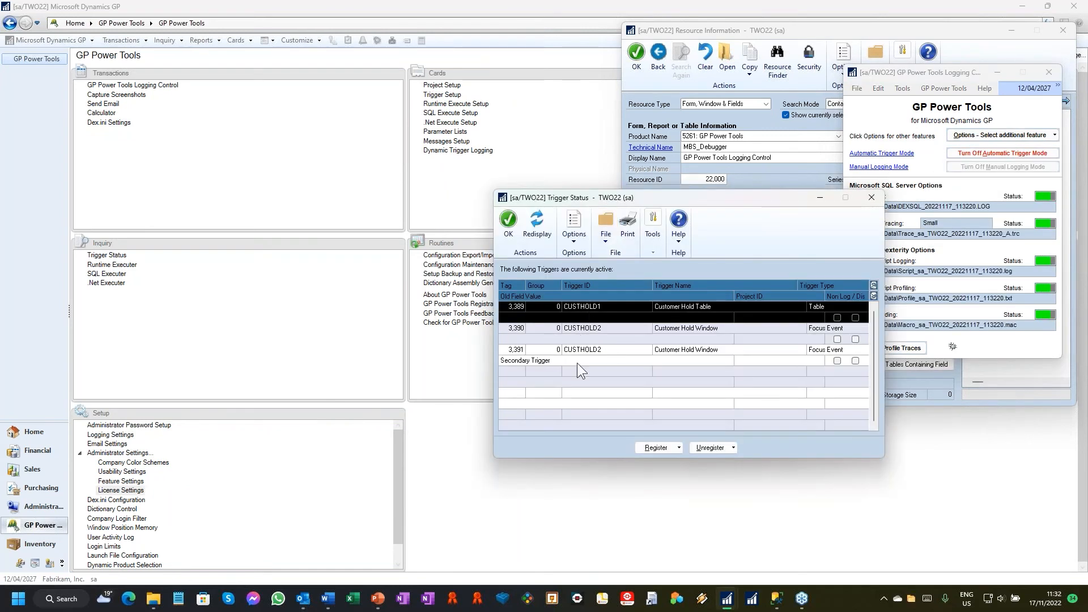
Step: Reopen Customer Maintenance using version A and load the first customer record
click(222, 37)
click(235, 40)
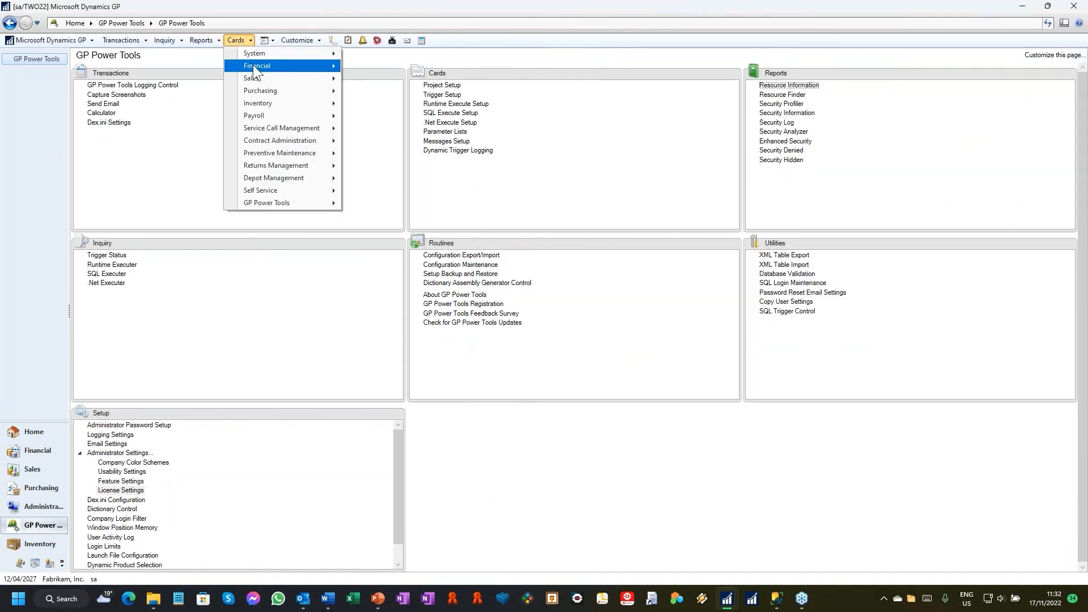
mouse_move(260, 76)
click(367, 83)
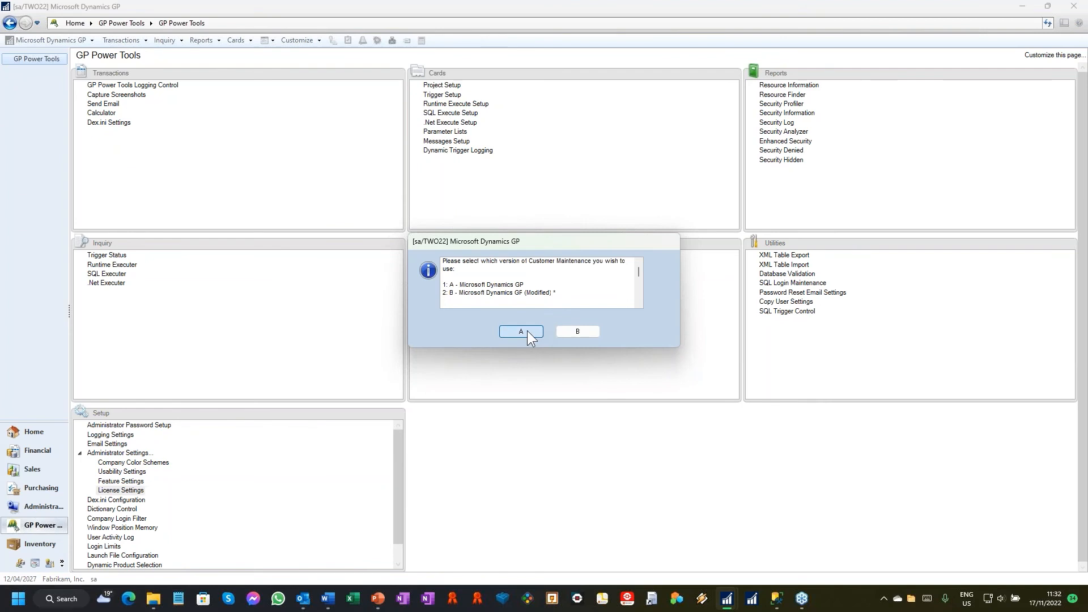
click(527, 332)
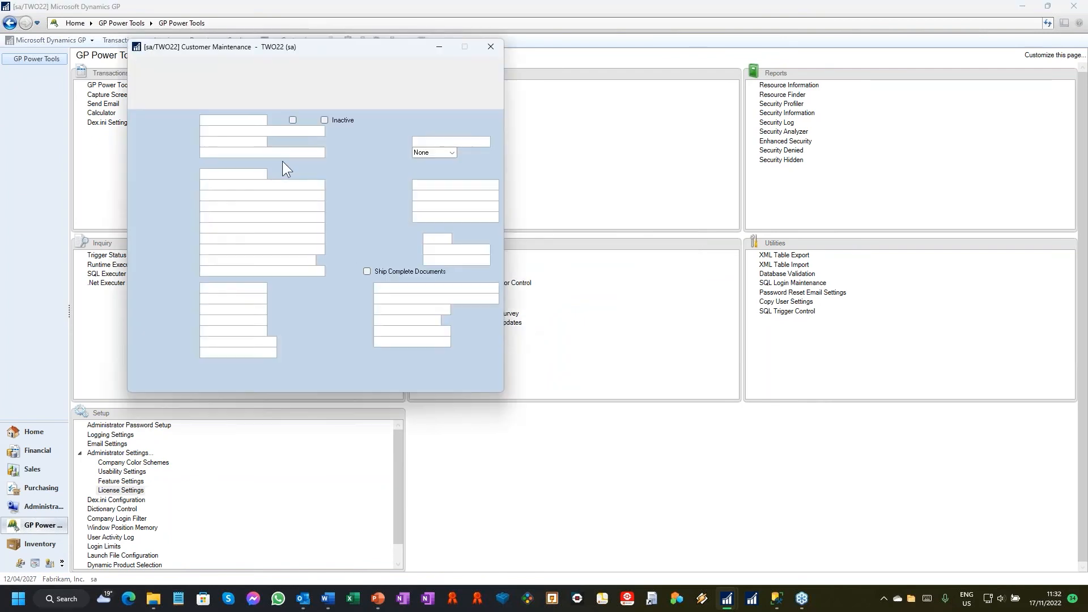
click(136, 384)
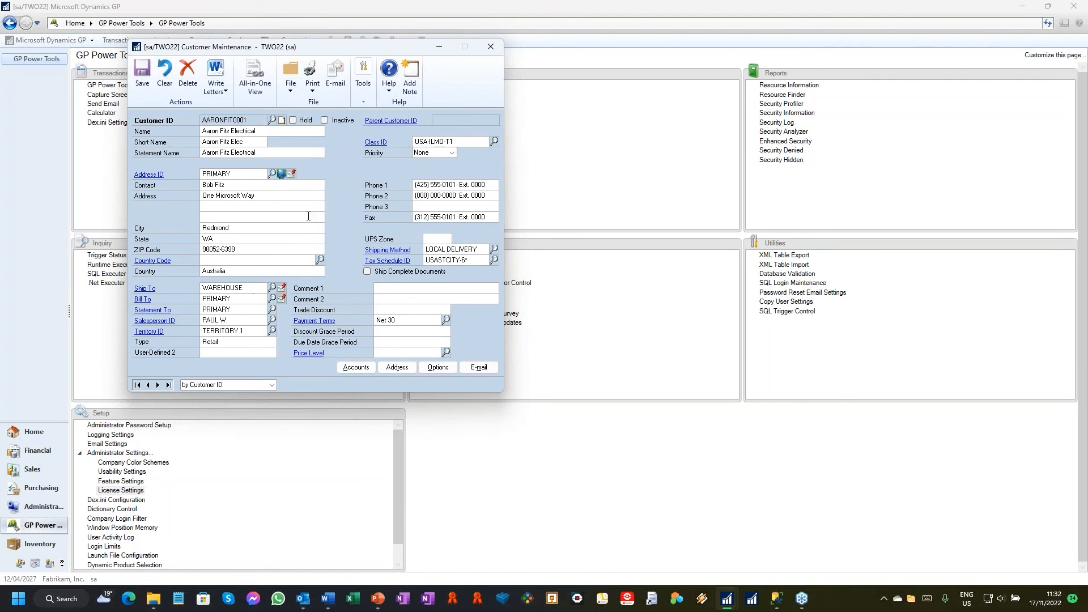
drag(321, 46, 368, 40)
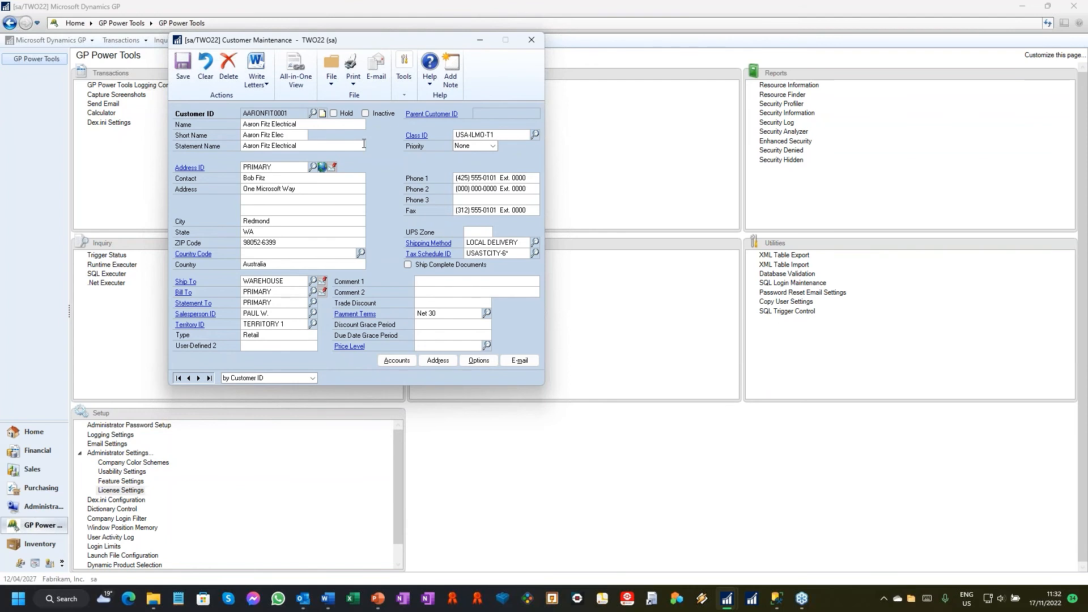
Step: Put the customer on hold and save the record, acknowledging the debugger trigger messages
click(335, 114)
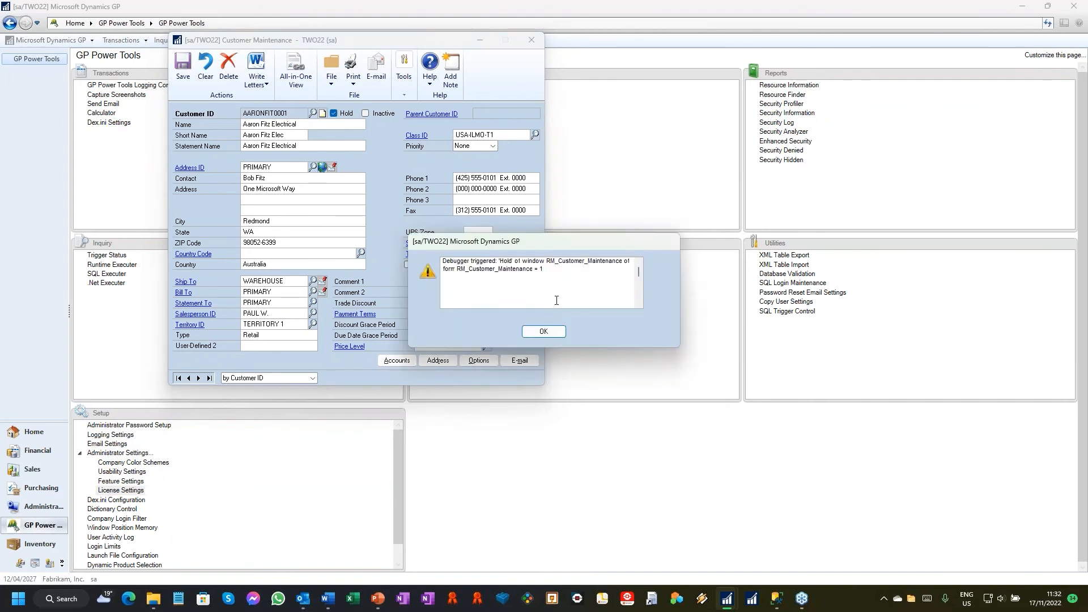
click(543, 332)
click(178, 64)
click(543, 331)
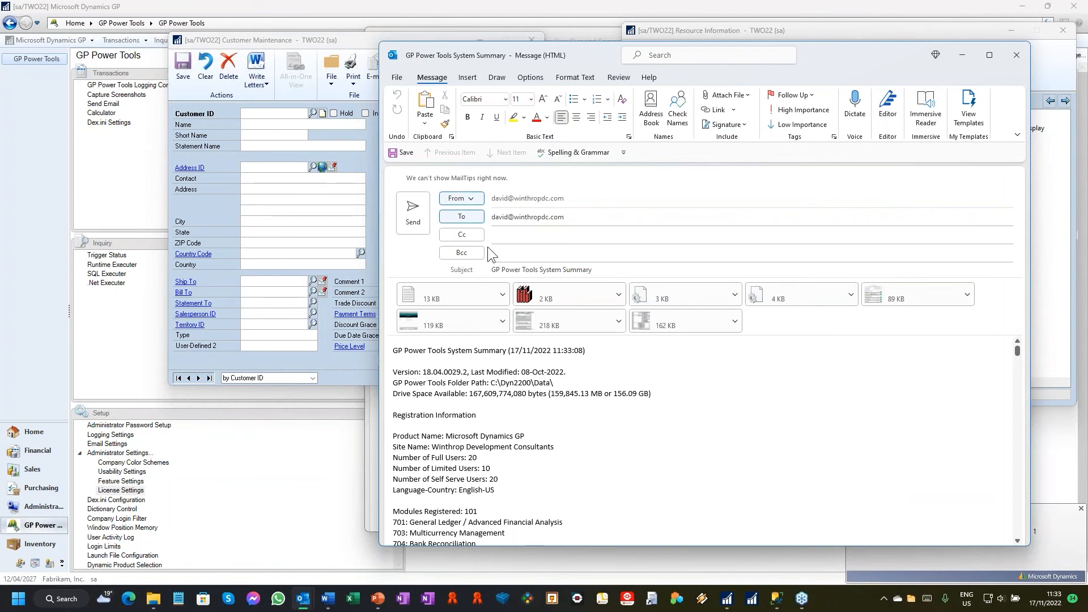
Step: Review the GP Power Tools System Summary e-mail and close it
scroll(548, 405, down, 10)
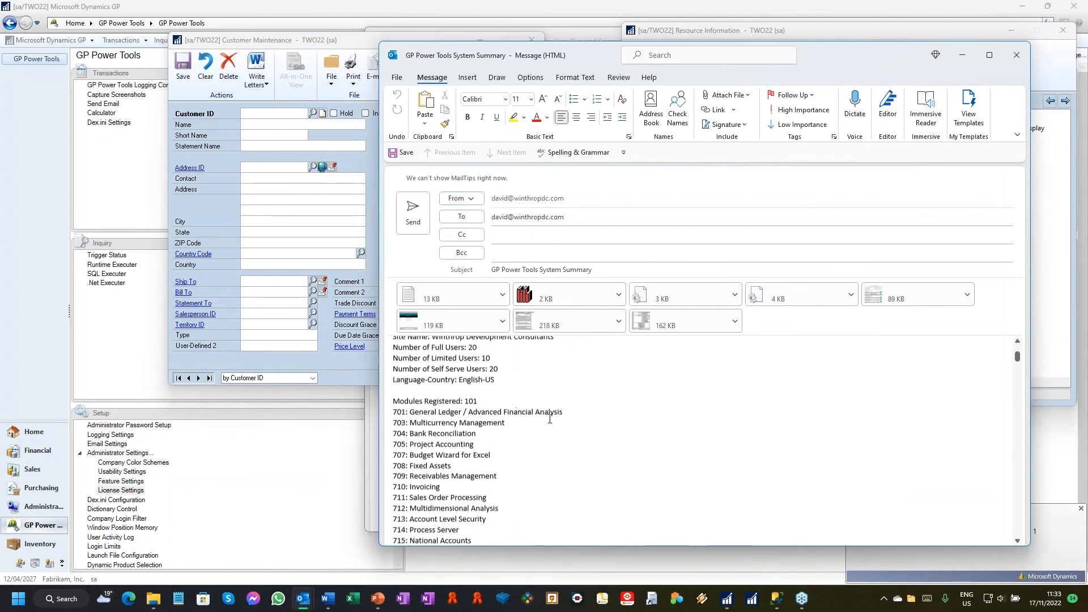
scroll(564, 436, up, 10)
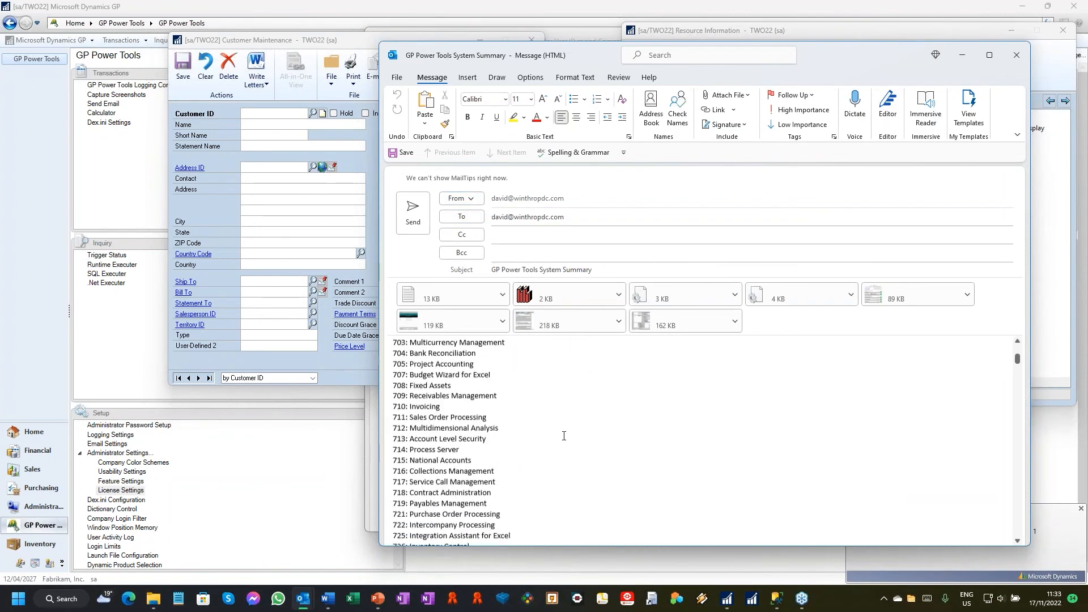
click(1015, 54)
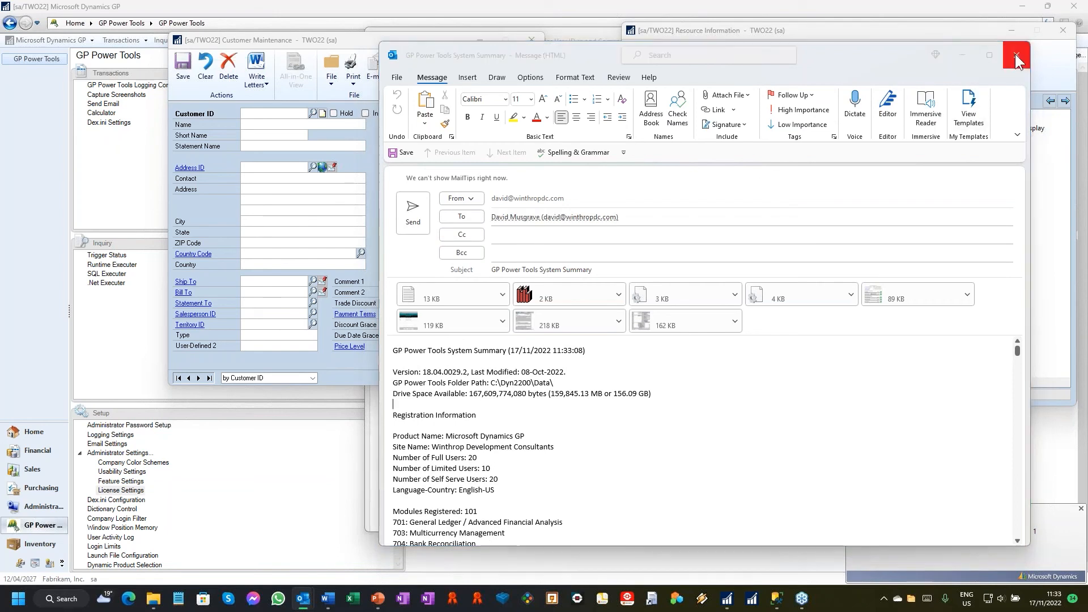
Step: Review the automatic trigger e-mail for CUSTHOLD1, including the Hold field values and Dex log entry, and close it without saving
click(548, 328)
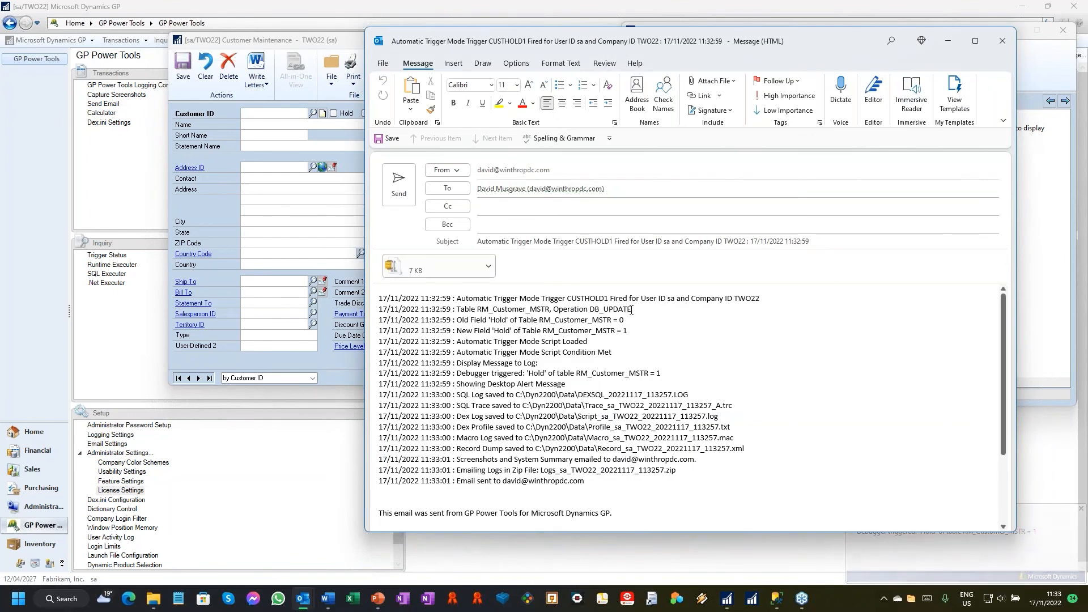
double_click(625, 331)
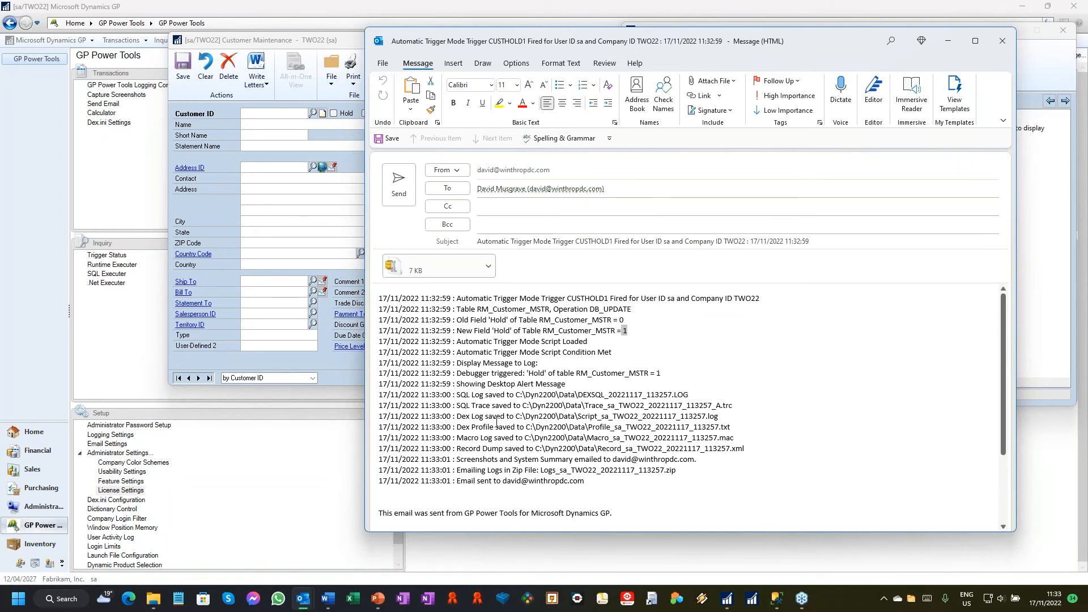
drag(459, 416, 812, 420)
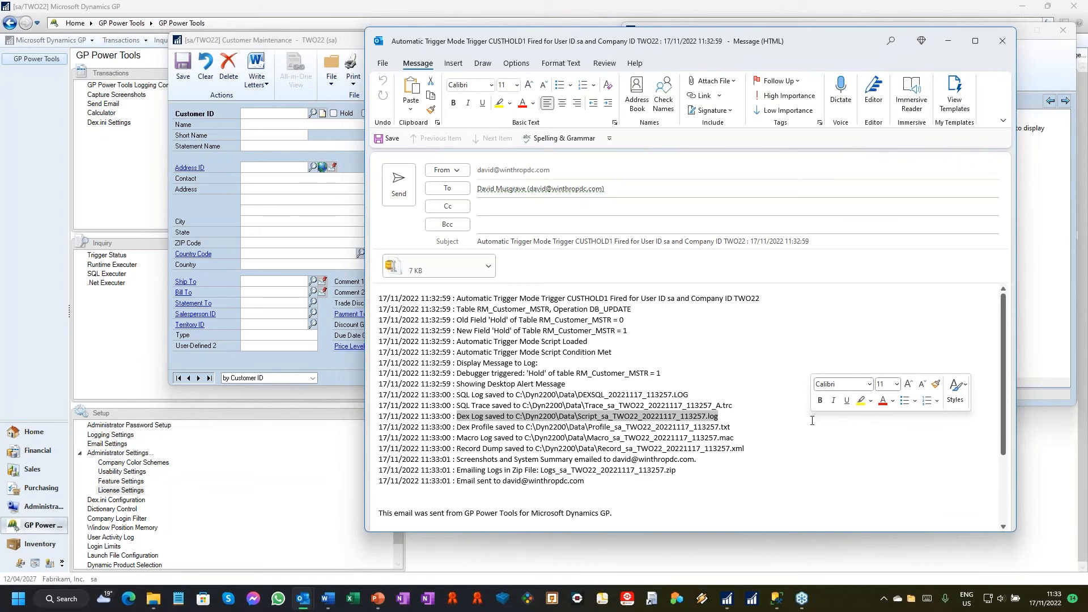
click(1003, 40)
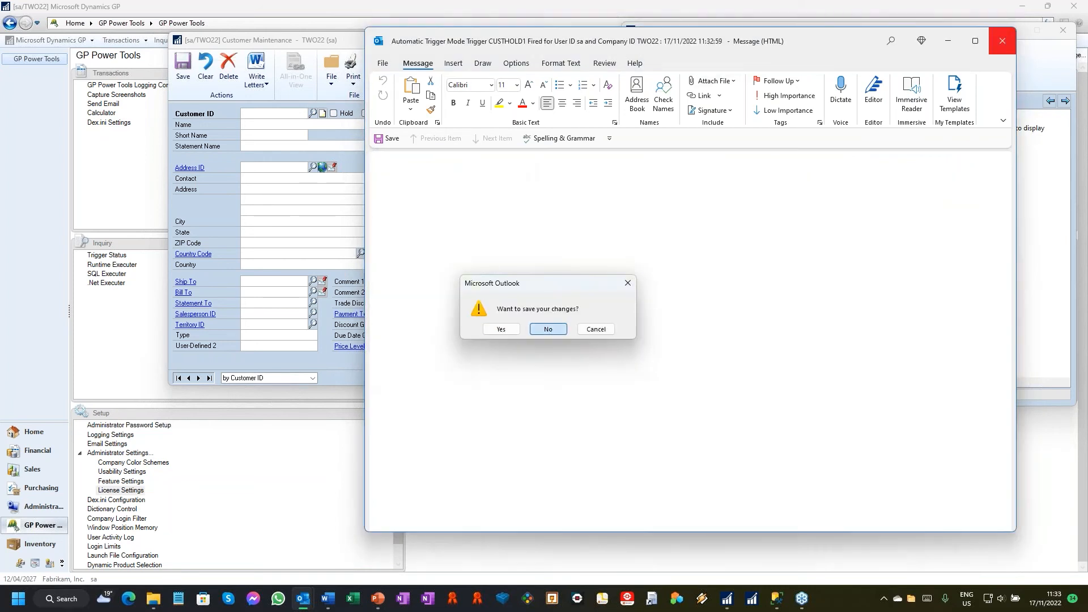
click(548, 329)
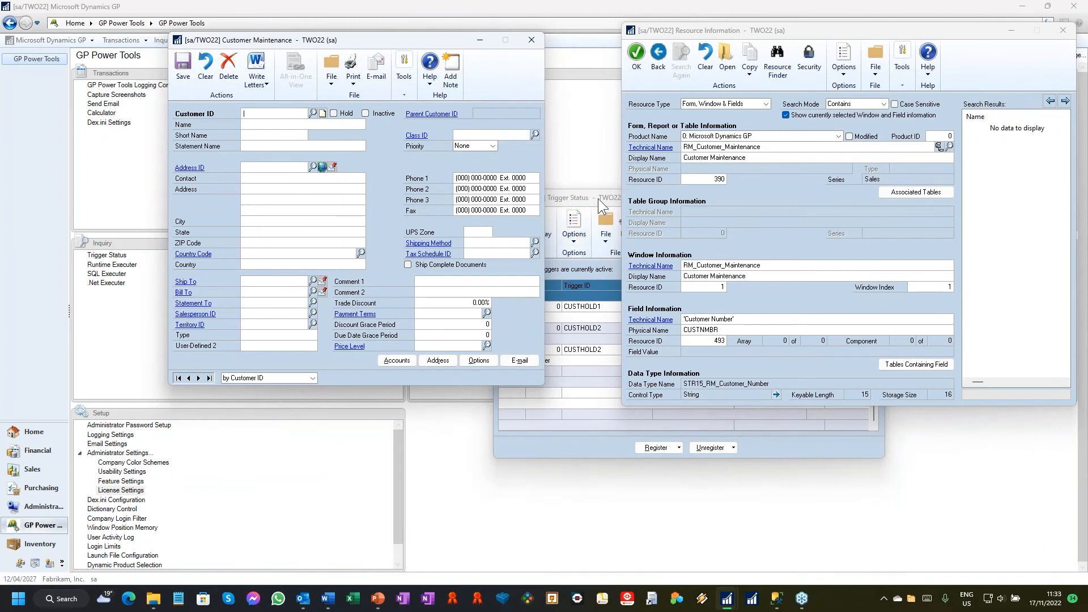
Step: Unregister all triggers, stopping Logging Mode, and close the Trigger Status window
click(731, 451)
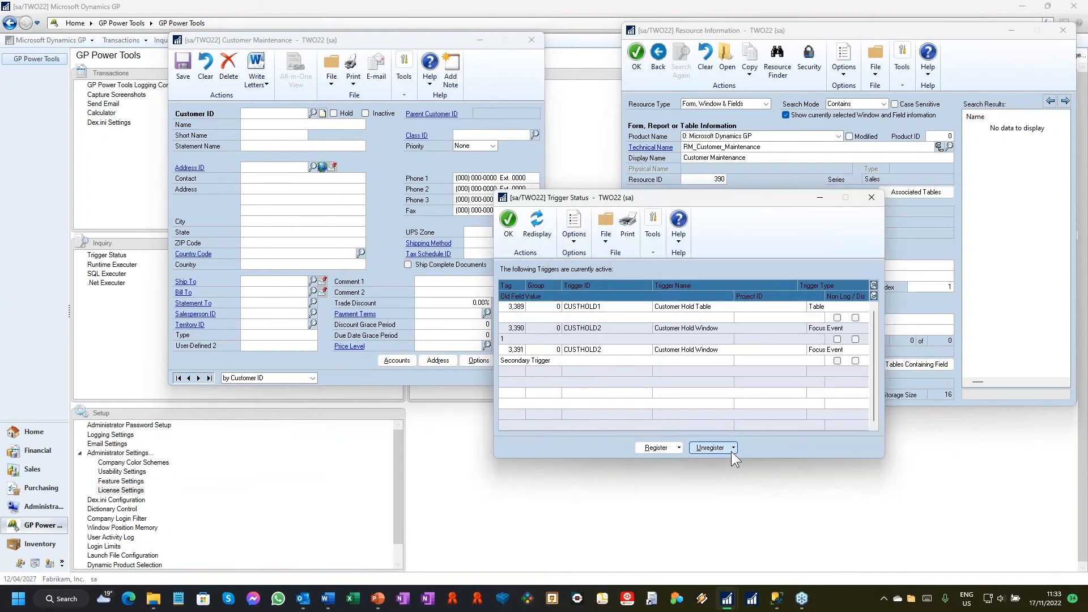
click(732, 450)
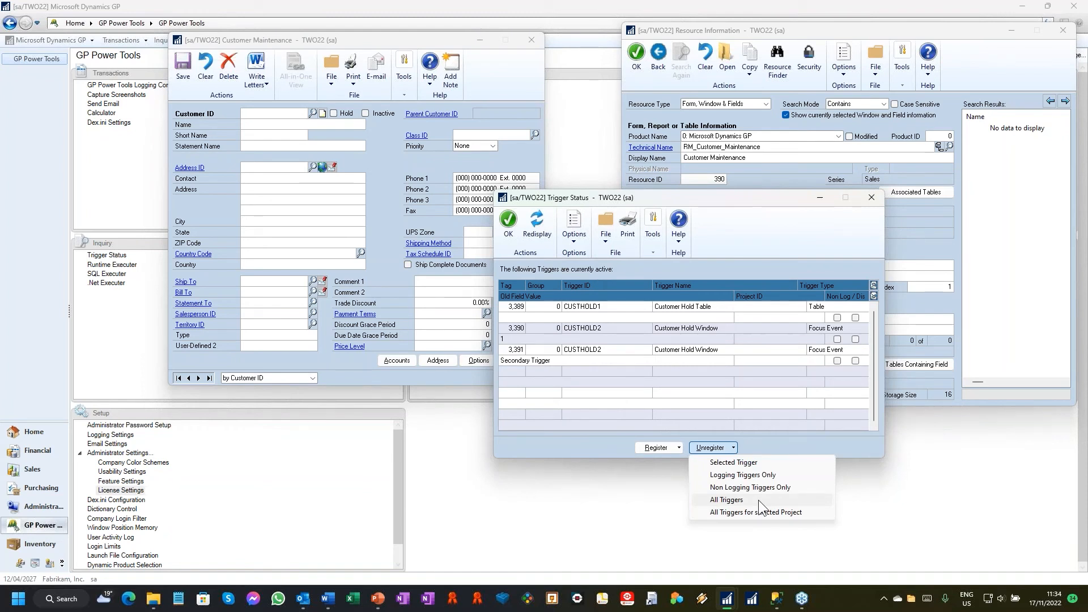
click(758, 500)
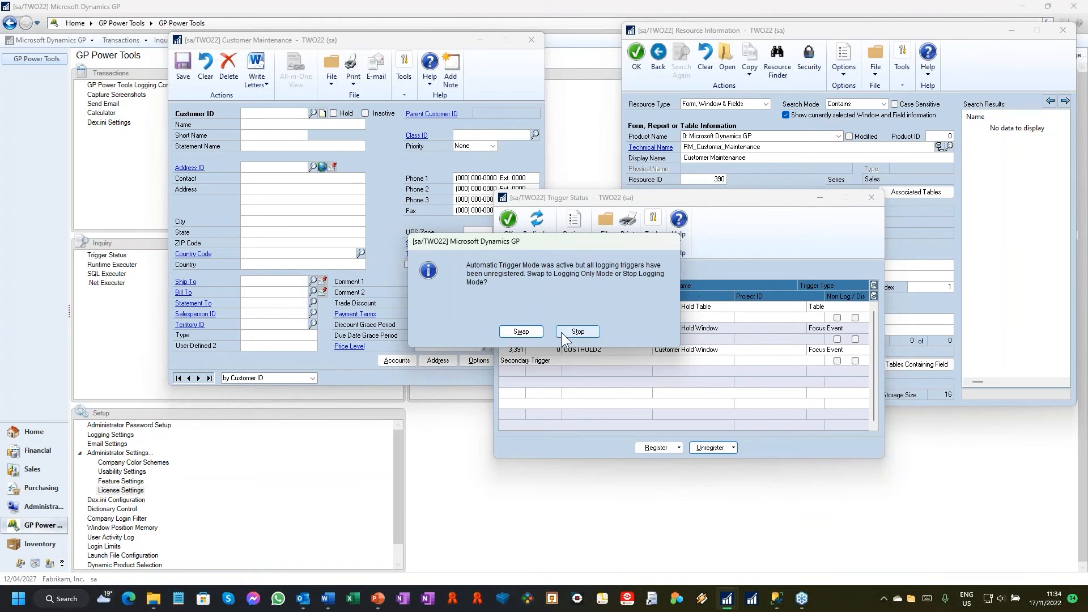
click(561, 333)
click(882, 196)
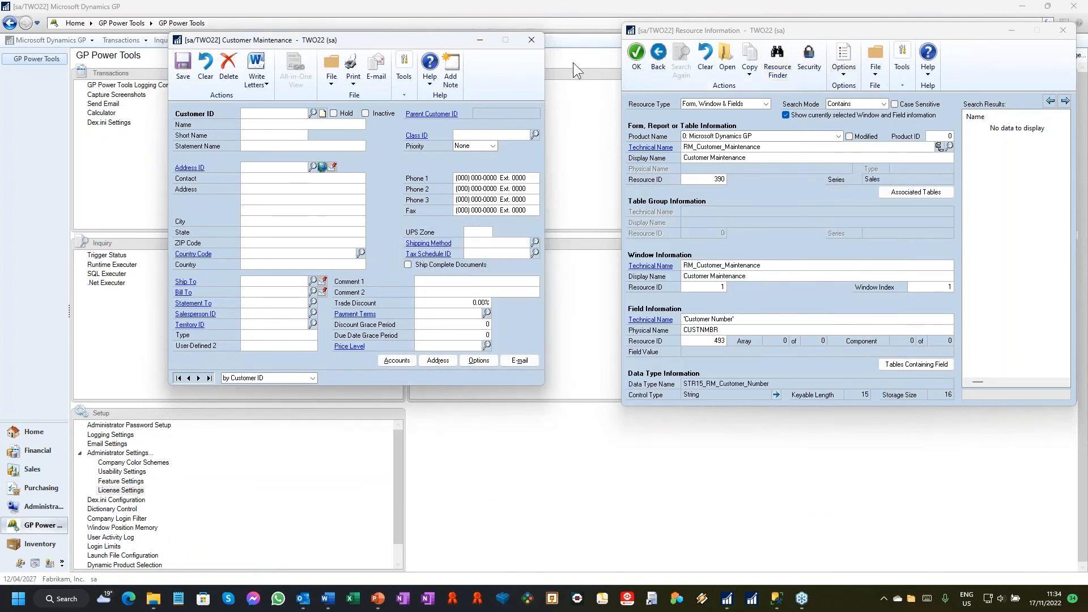
Step: Restore the main TWO22 window to a smaller size and close the TST22 session and the Customer Maintenance window
click(940, 7)
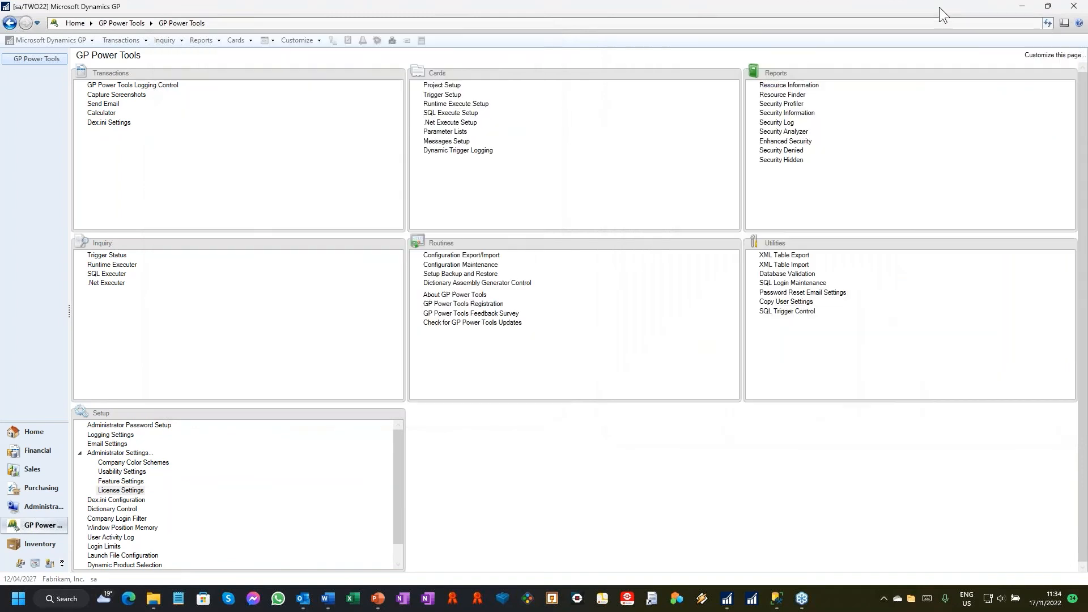
drag(940, 6, 463, 82)
click(590, 18)
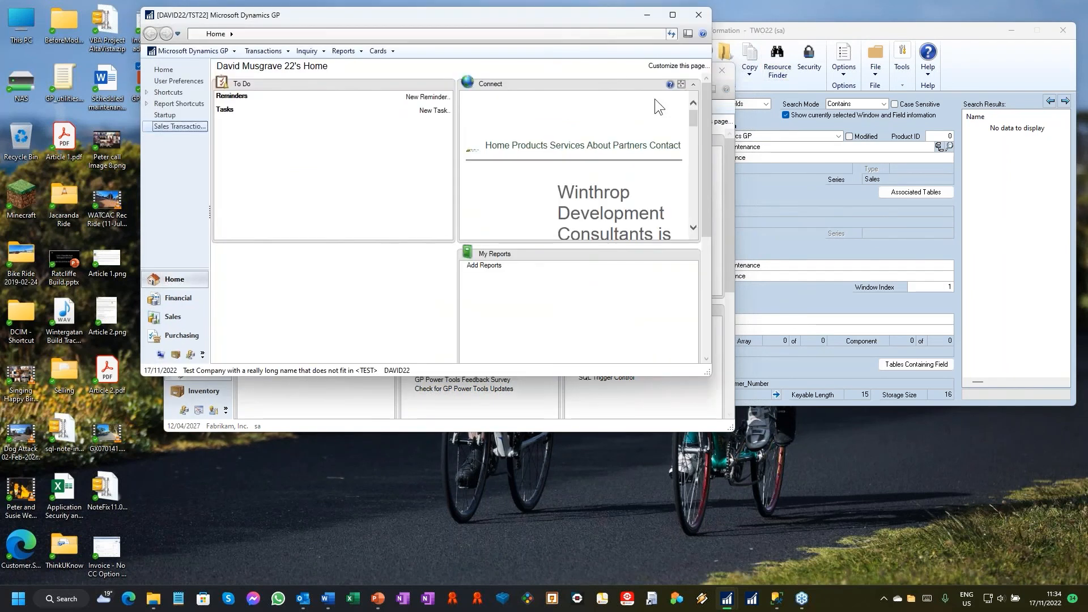
click(699, 15)
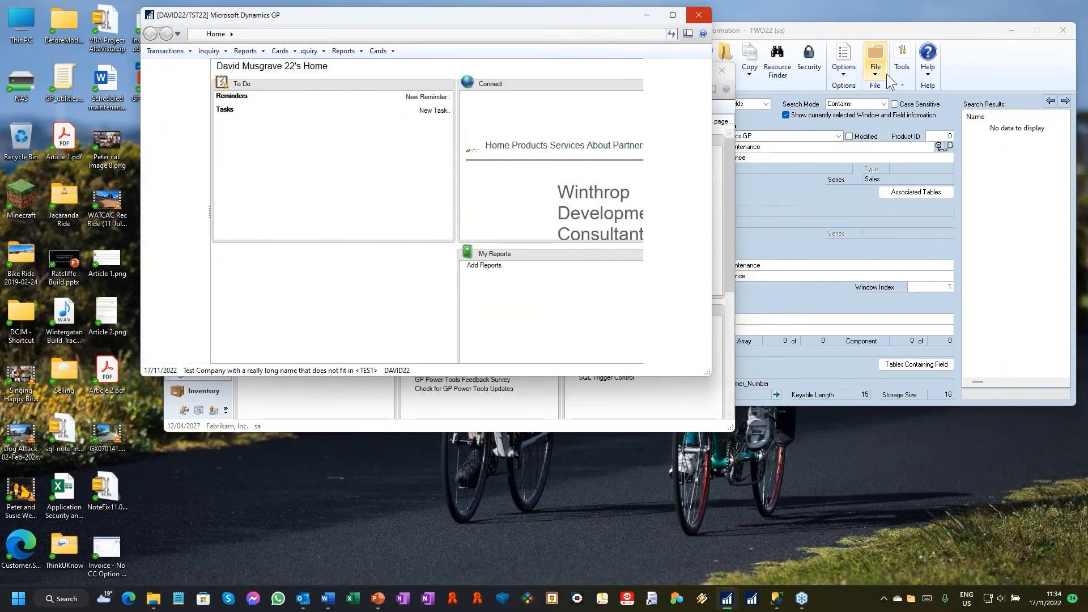
click(906, 83)
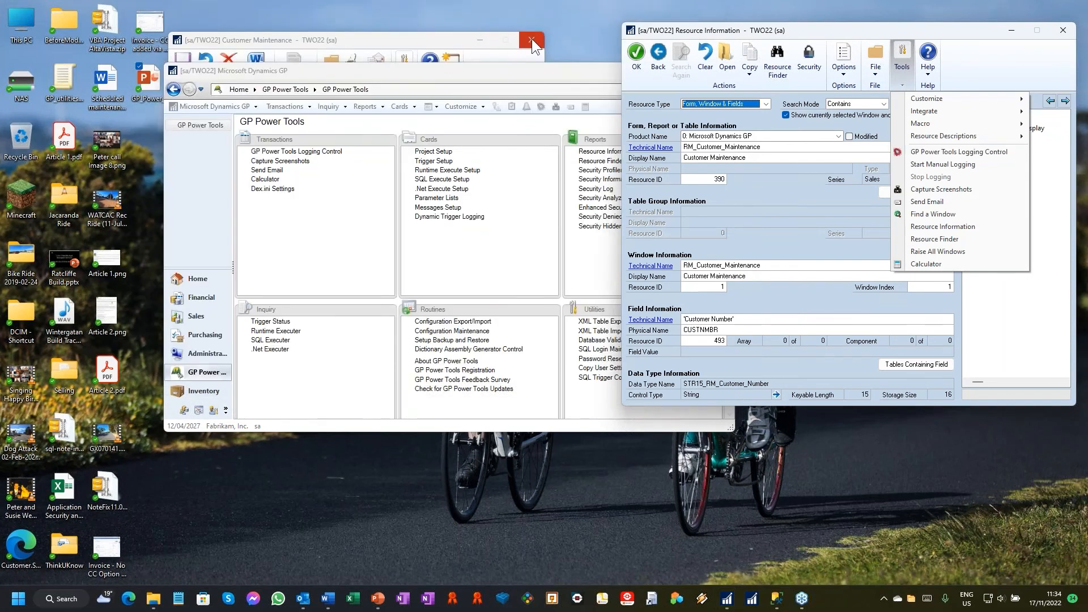
click(532, 39)
Step: Open GP Power Tools Logging Control and turn on Automatic Trigger Mode for Non Logging Automatic Start Only triggers
click(844, 73)
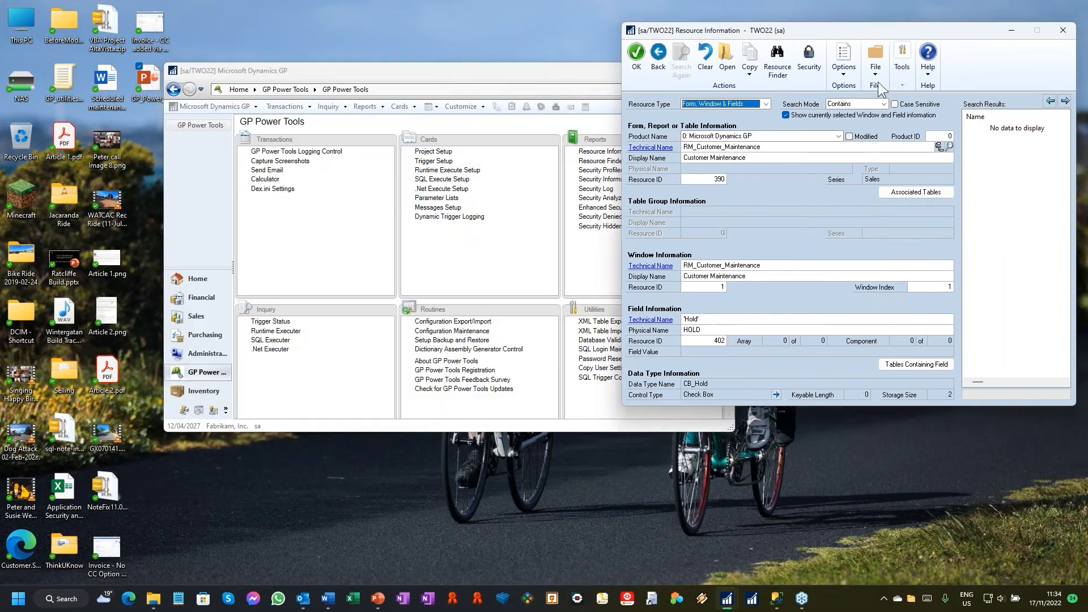
click(902, 75)
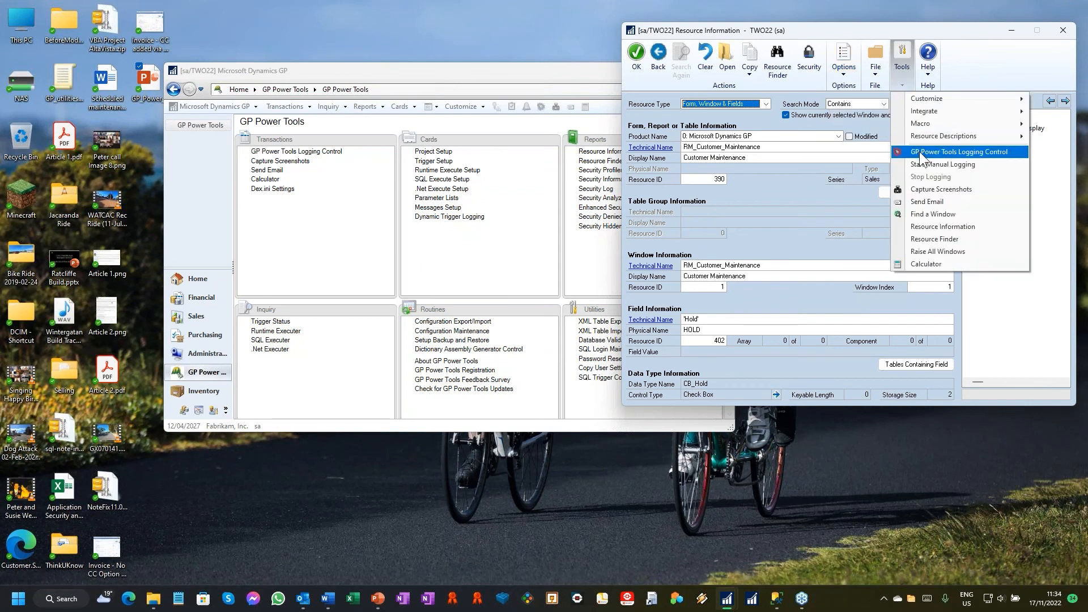
click(919, 151)
click(1002, 154)
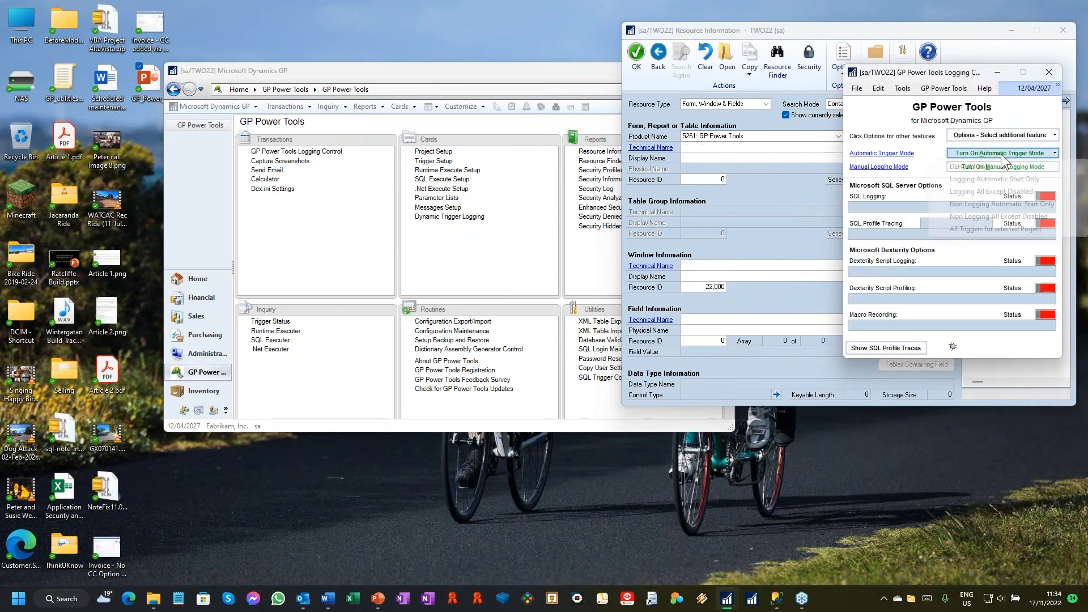
click(1004, 204)
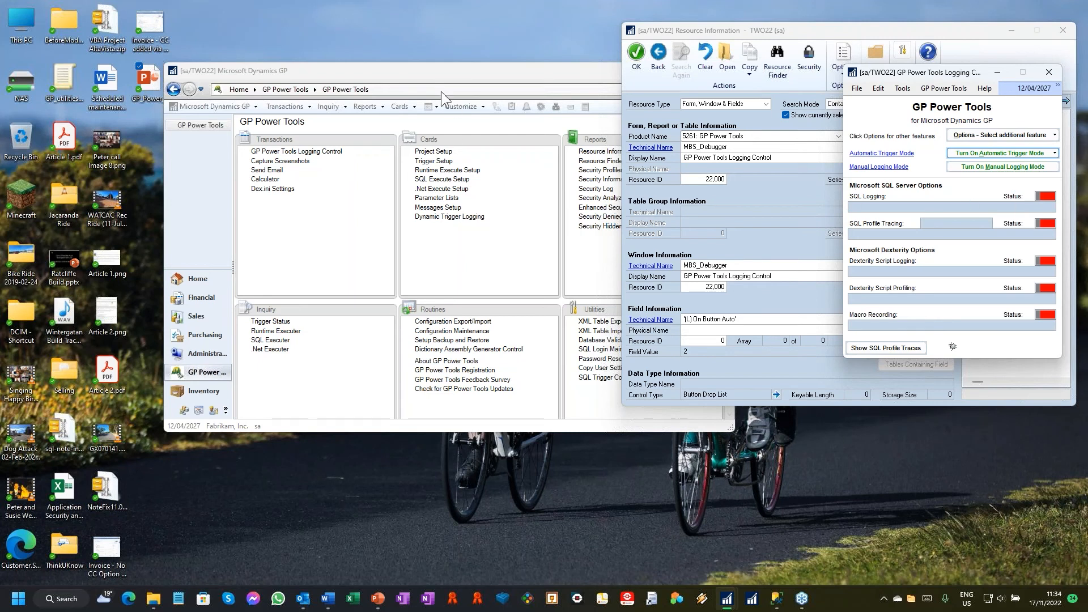
Step: Open Customer Maintenance using version A to start the automatic logging, and close the window again
click(400, 107)
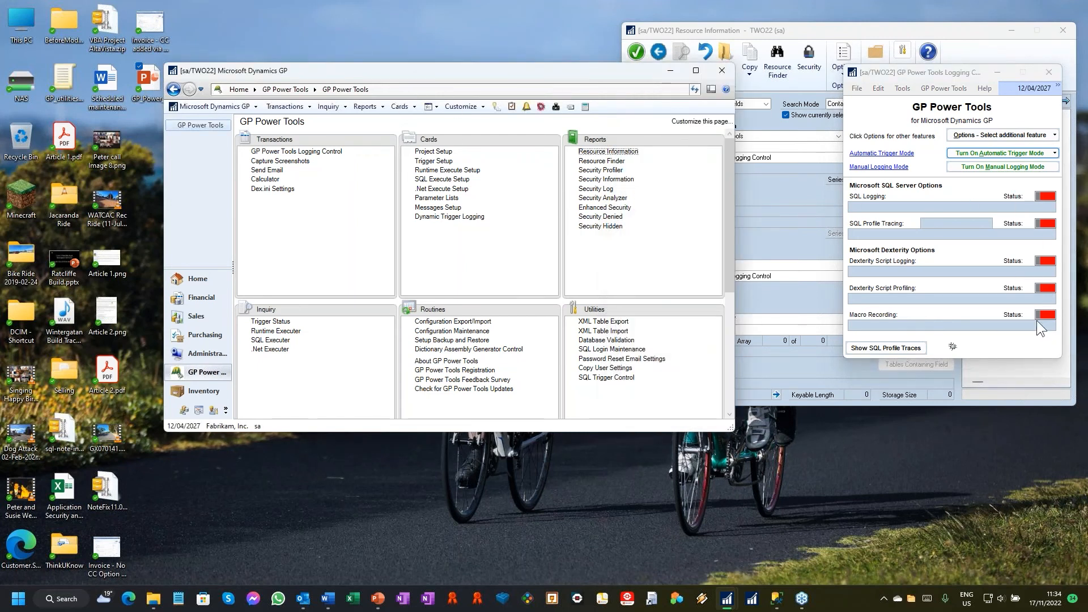
click(404, 105)
mouse_move(433, 147)
click(534, 147)
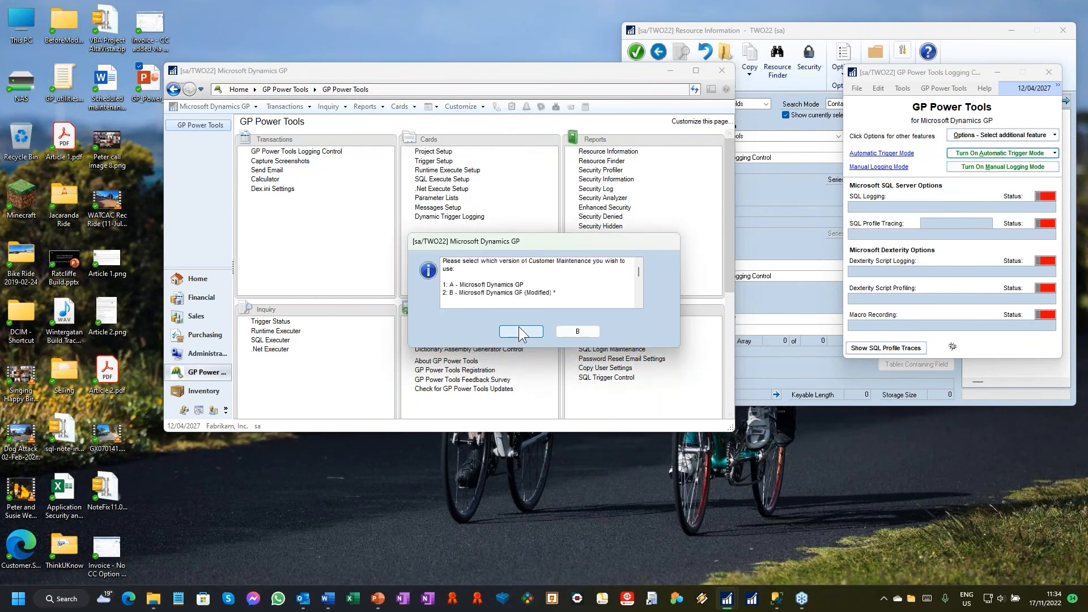
click(519, 331)
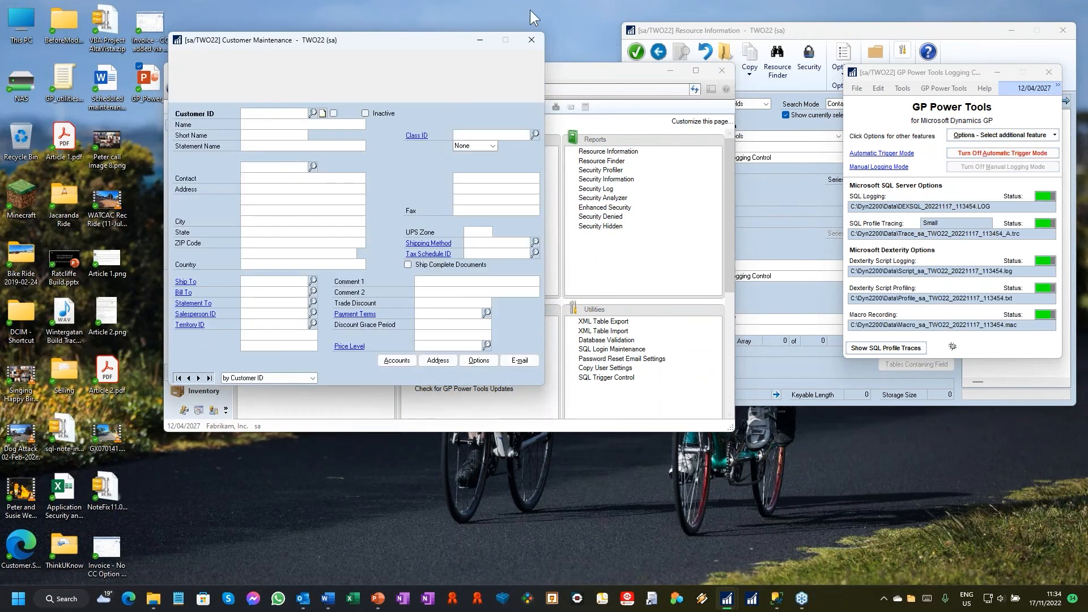
click(532, 40)
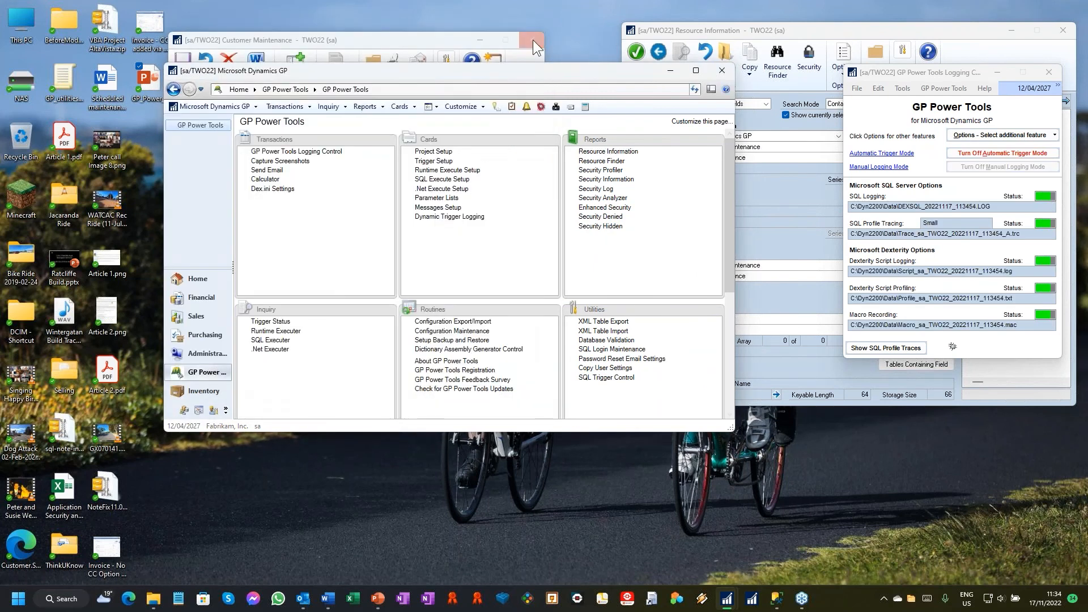
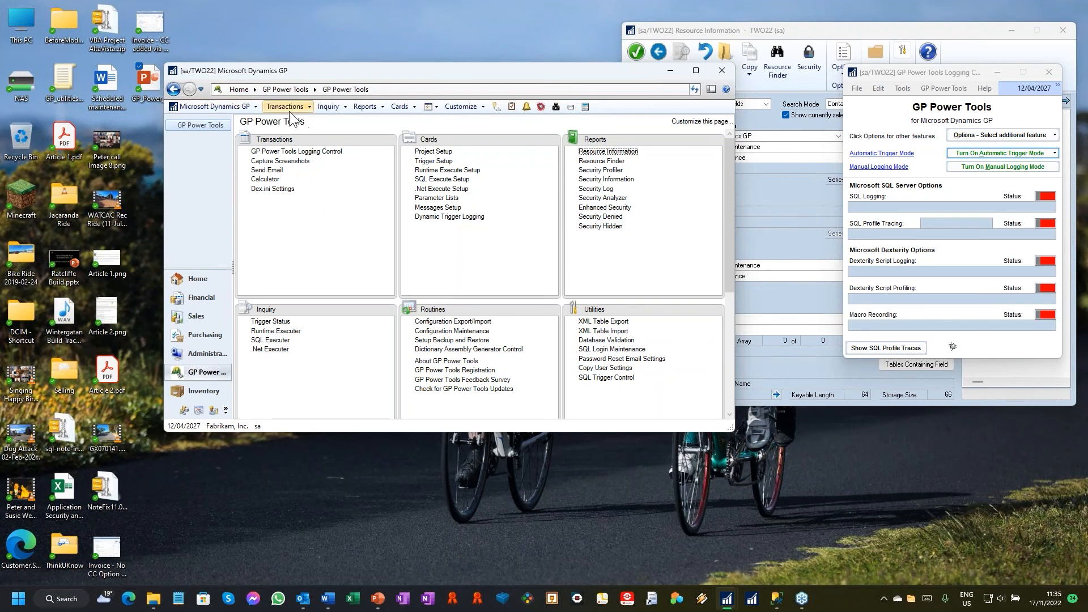
Step: Open Sales Batch Entry from the Sales area, start Move Transactions to Batch and shift its parameter window aside
click(189, 330)
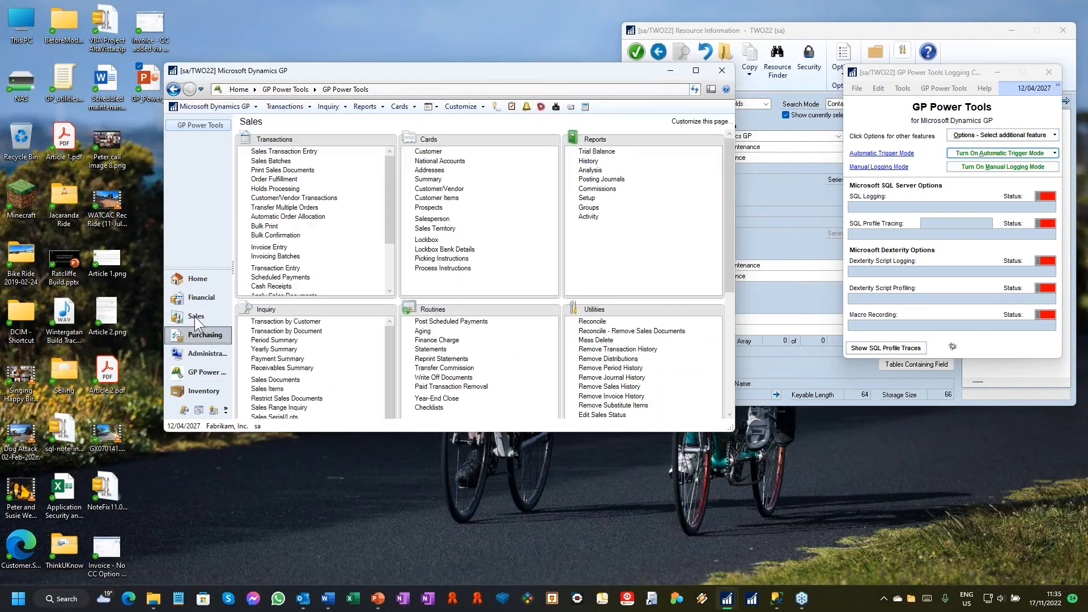
click(196, 317)
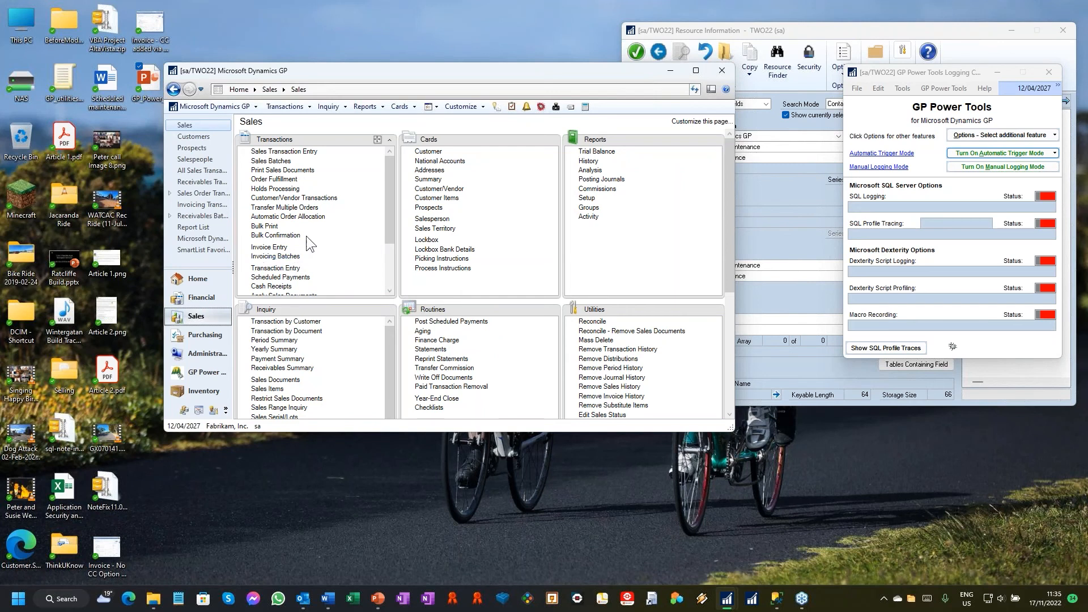
click(271, 161)
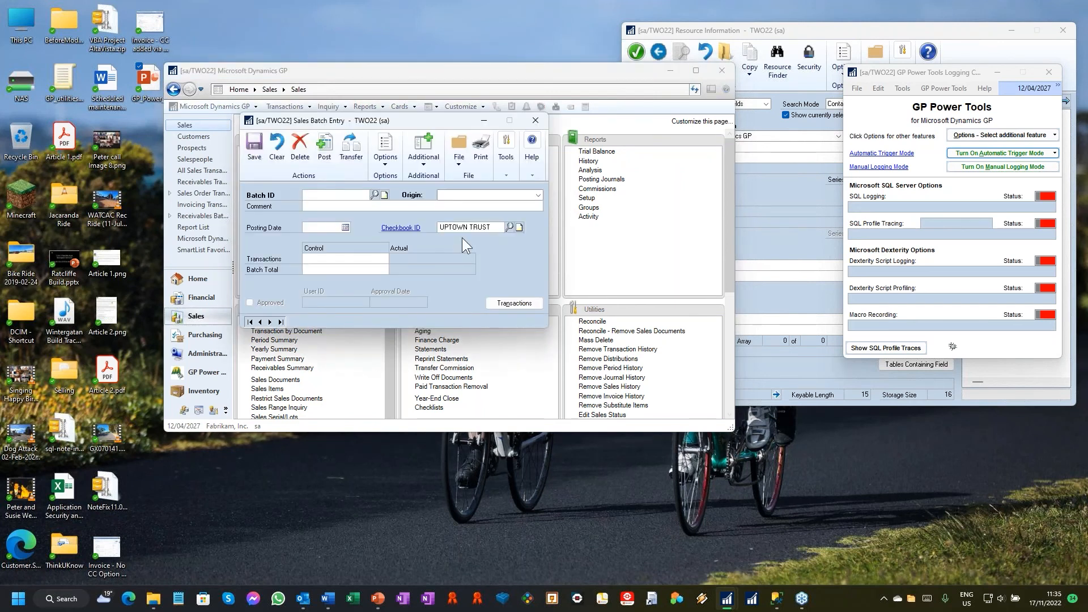
click(437, 164)
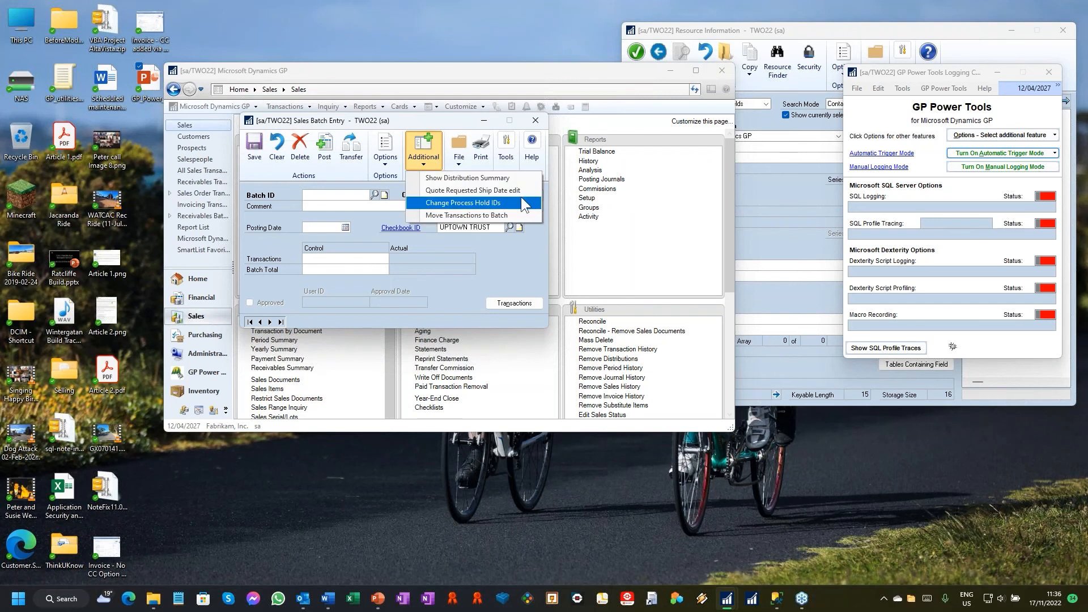
click(496, 214)
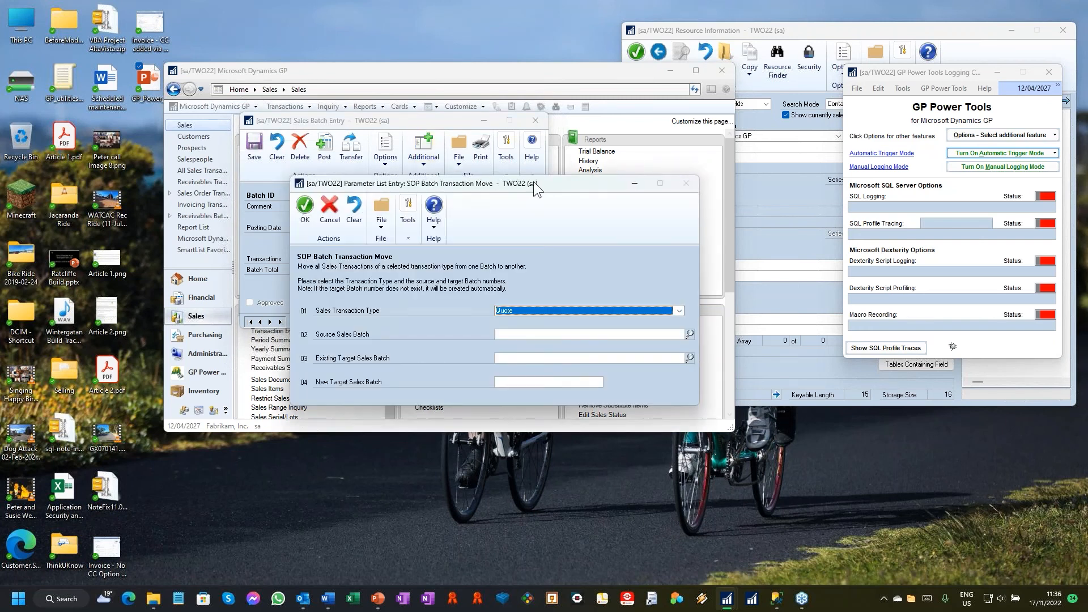
drag(535, 181, 664, 174)
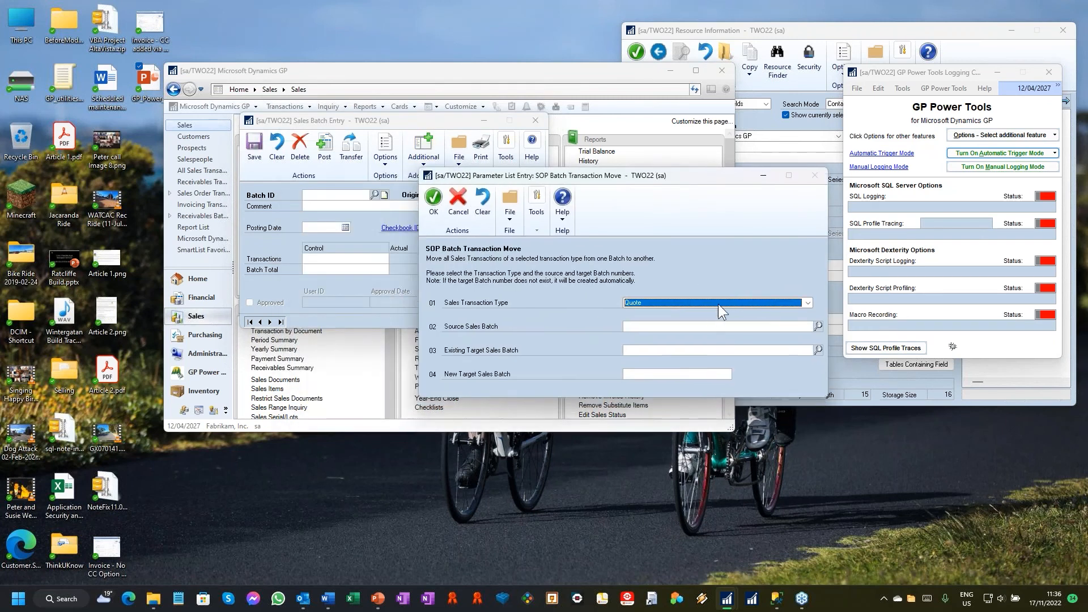
Step: Move the Invoice transactions from source batch SOP INVOICES to existing target batch SVC CREDITS and close the SQL results
click(718, 305)
click(650, 335)
click(818, 327)
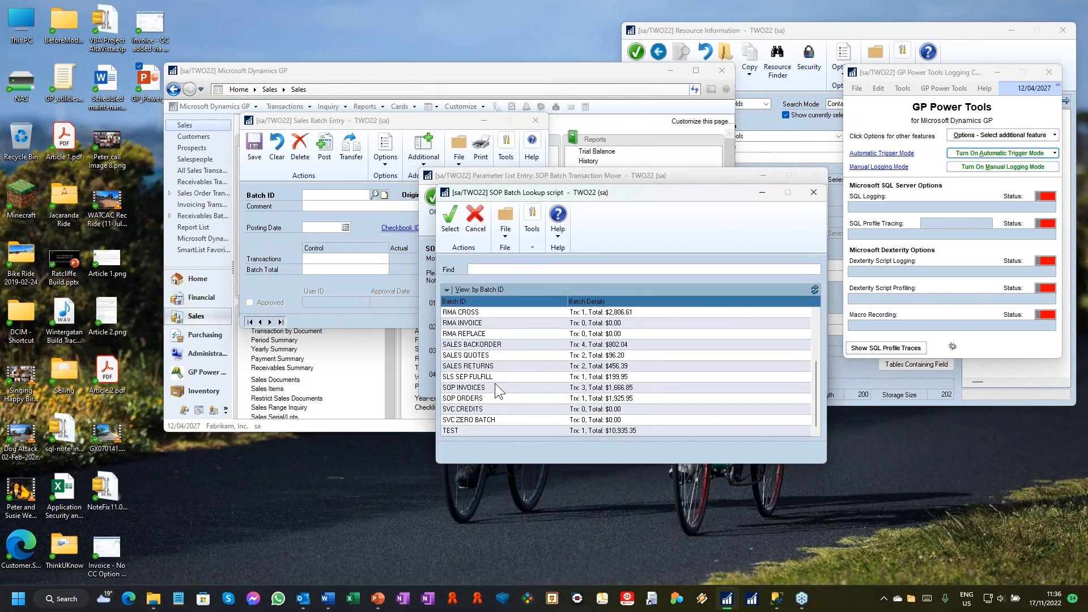
double_click(496, 387)
click(819, 350)
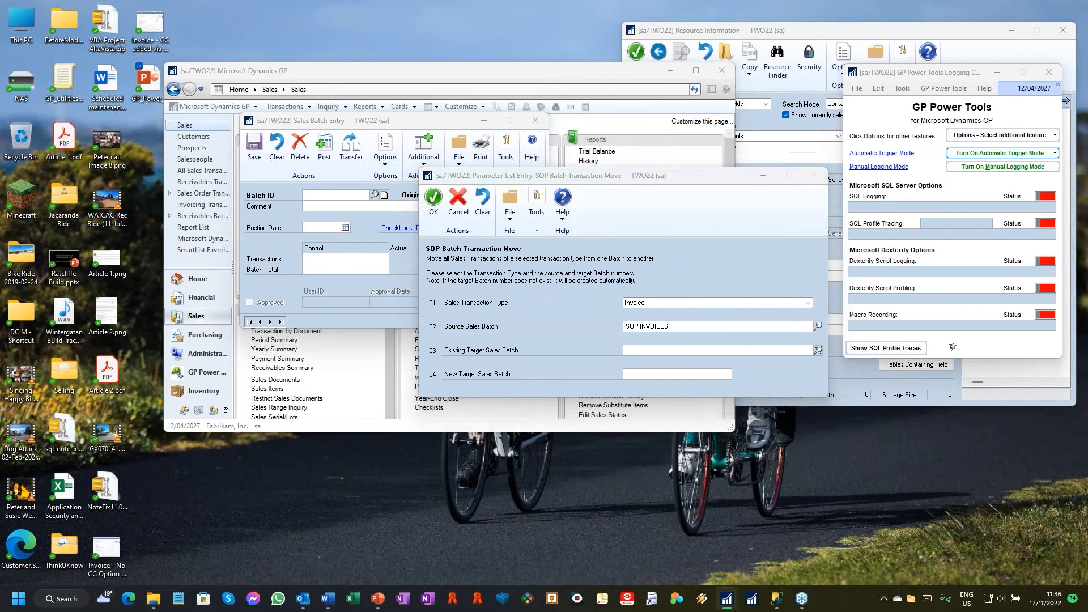
scroll(526, 359, down, 3)
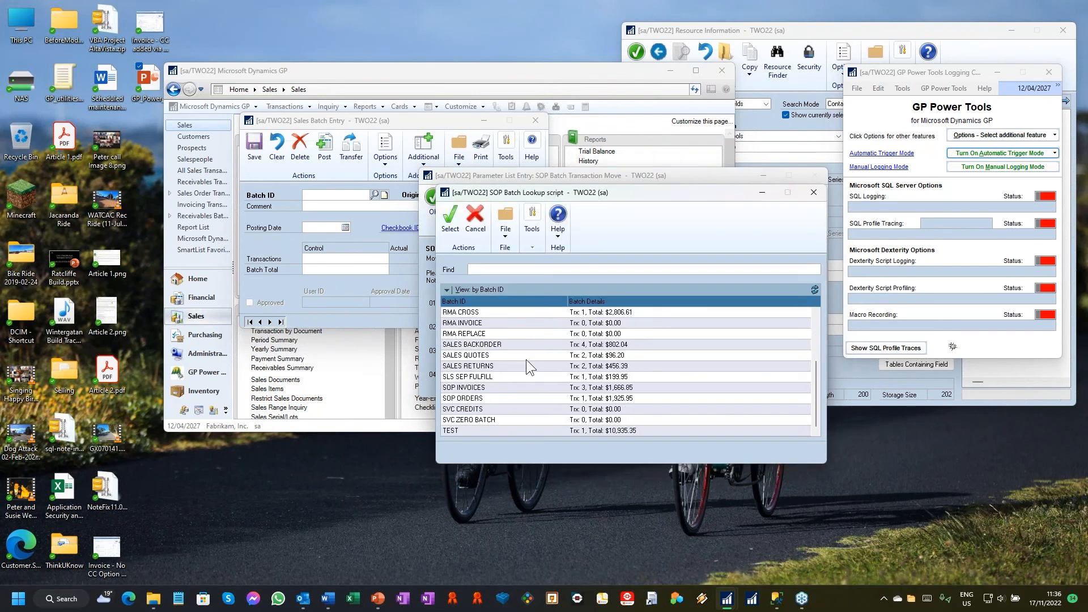
double_click(500, 410)
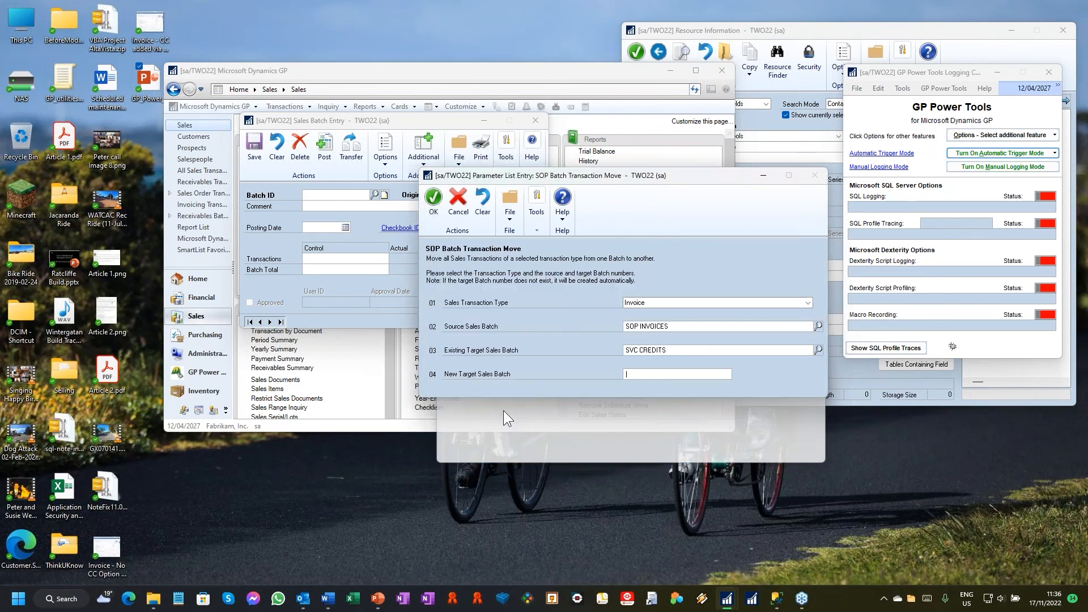
click(432, 199)
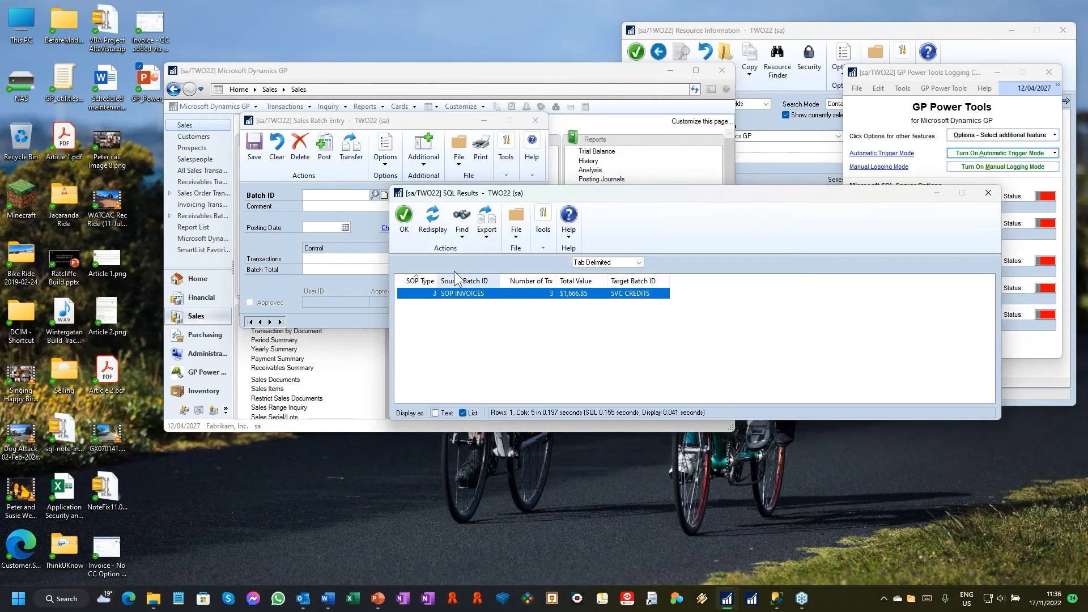
click(986, 196)
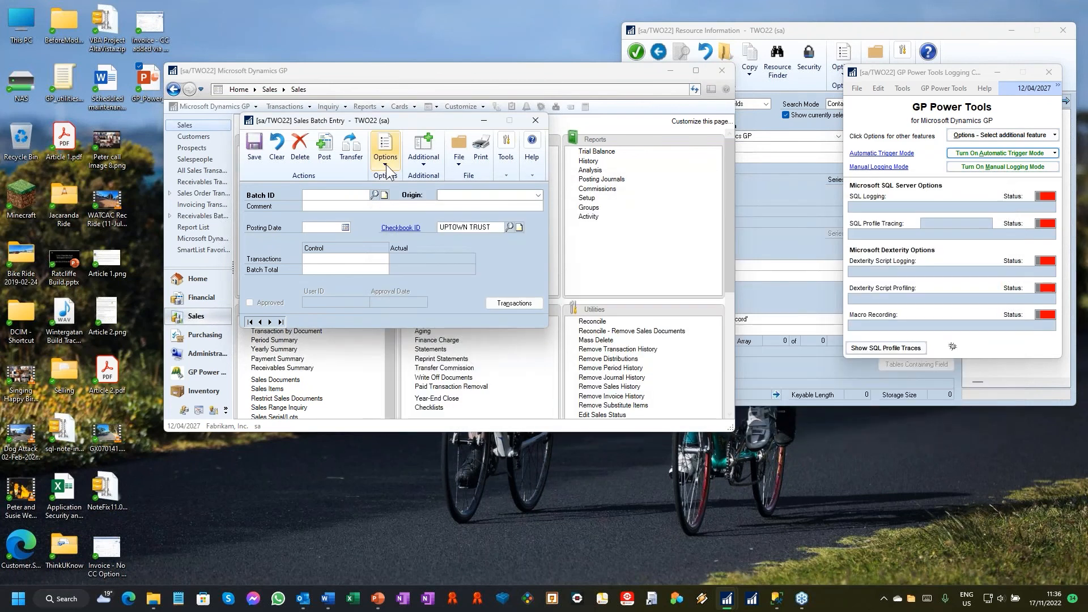
Step: View the parameters of Change Process Hold IDs, cancel without running it and close Sales Batch Entry
click(432, 166)
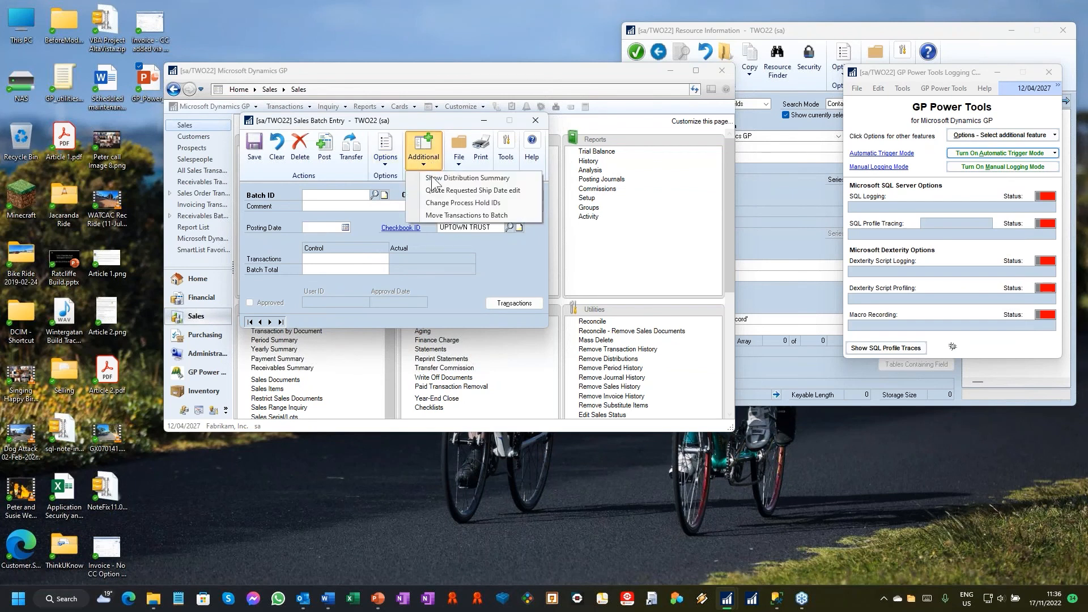
click(491, 202)
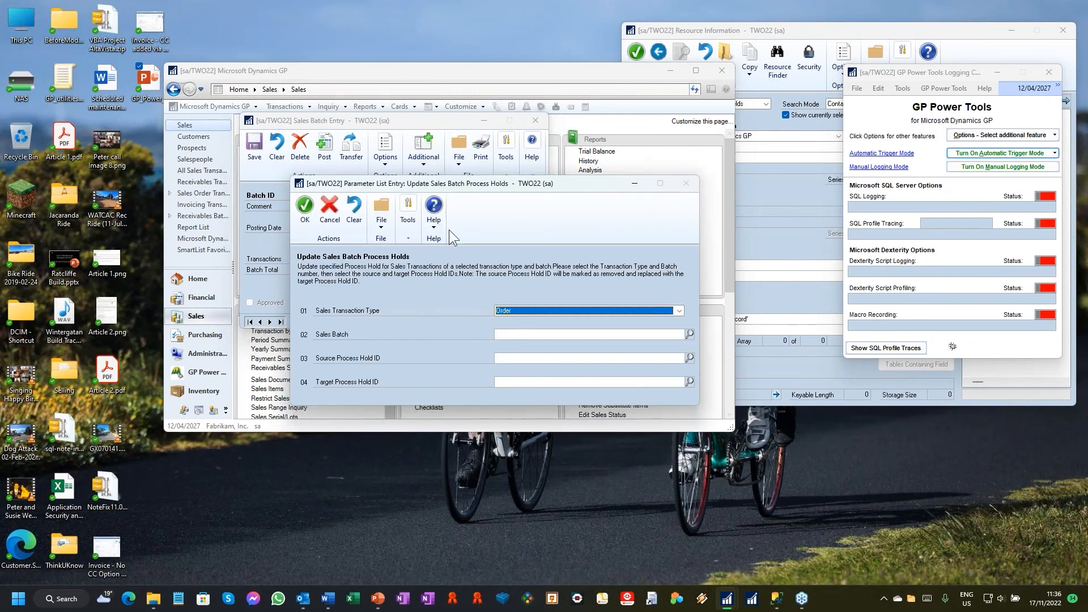
click(331, 218)
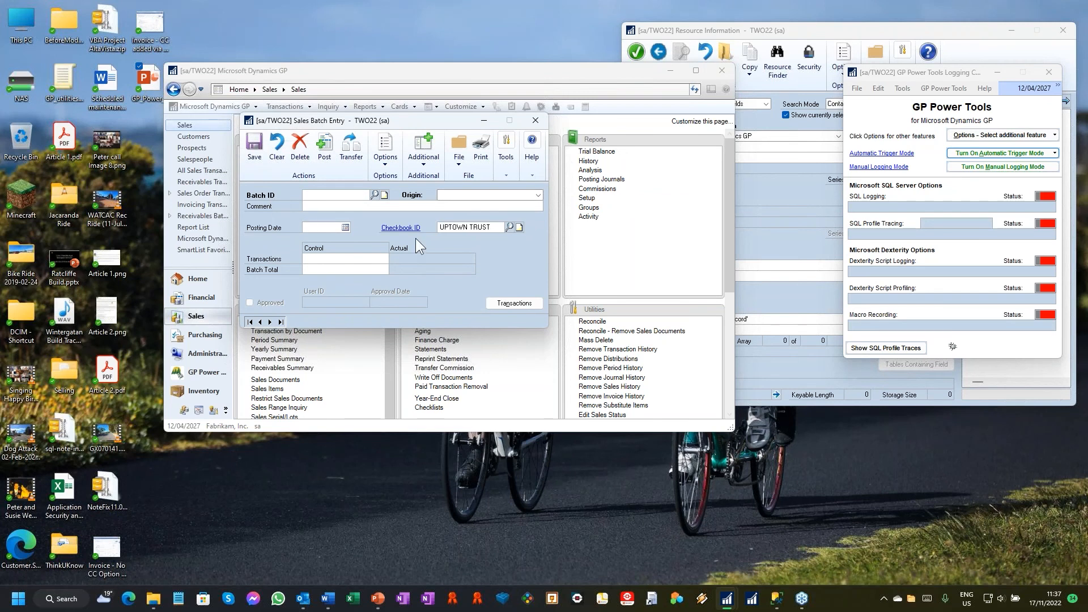
click(536, 120)
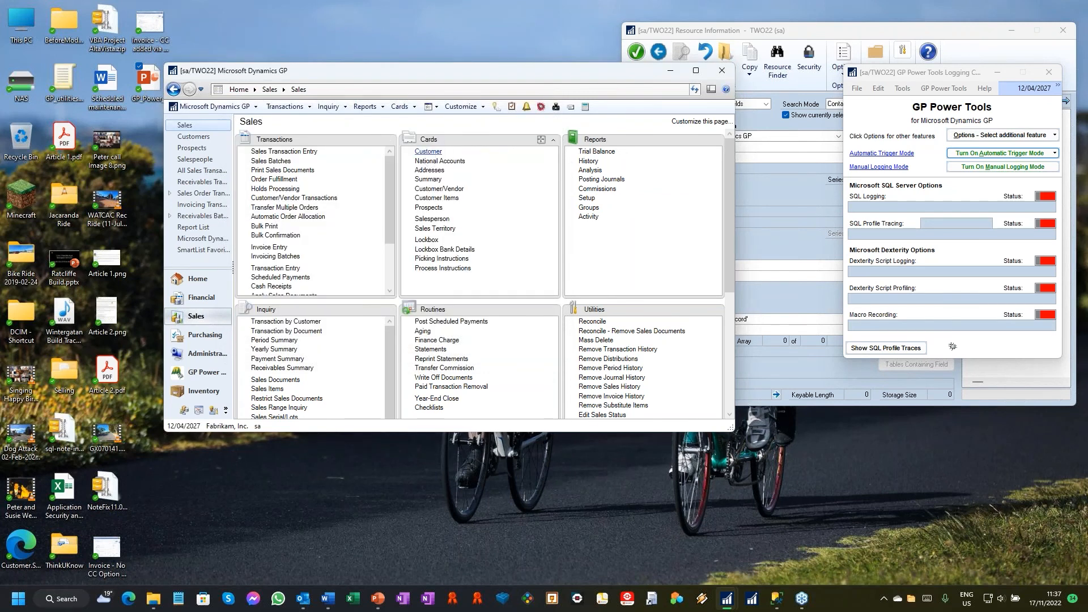
Step: Open Customer Maintenance using the modified version B and move its window clear of the screen edge
click(429, 151)
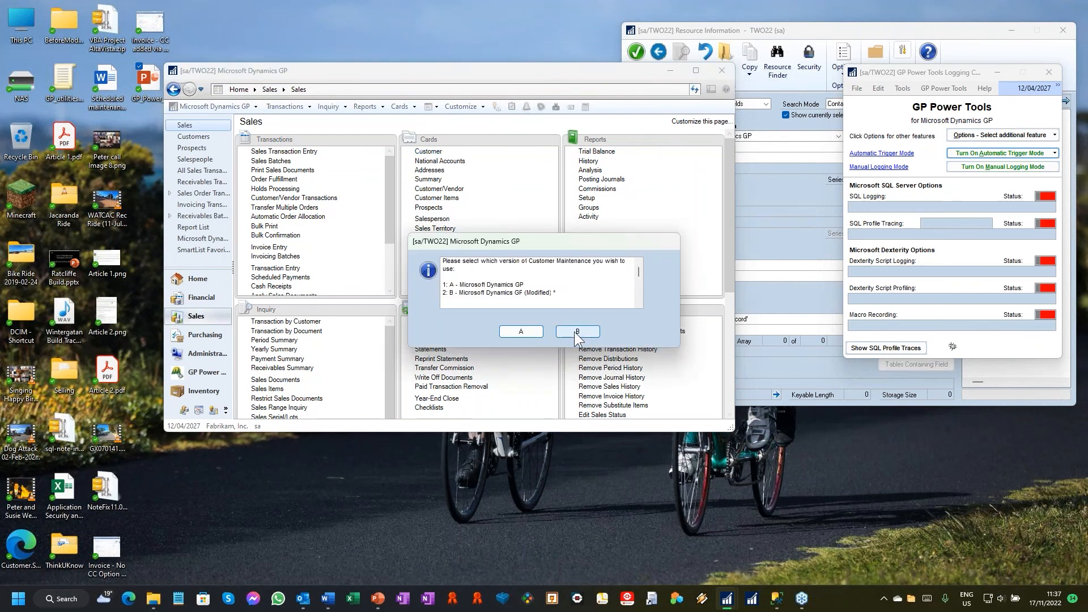
click(577, 332)
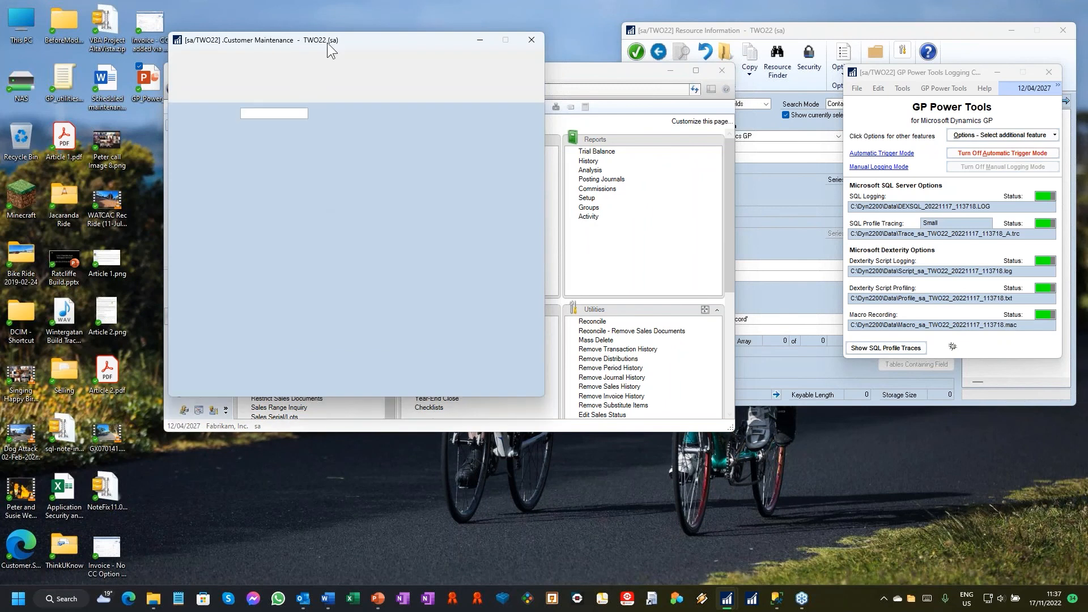
drag(386, 38, 513, 63)
Step: Look up customers matching ROB in the Customer ID field and load S & S Properties from the results
click(378, 139)
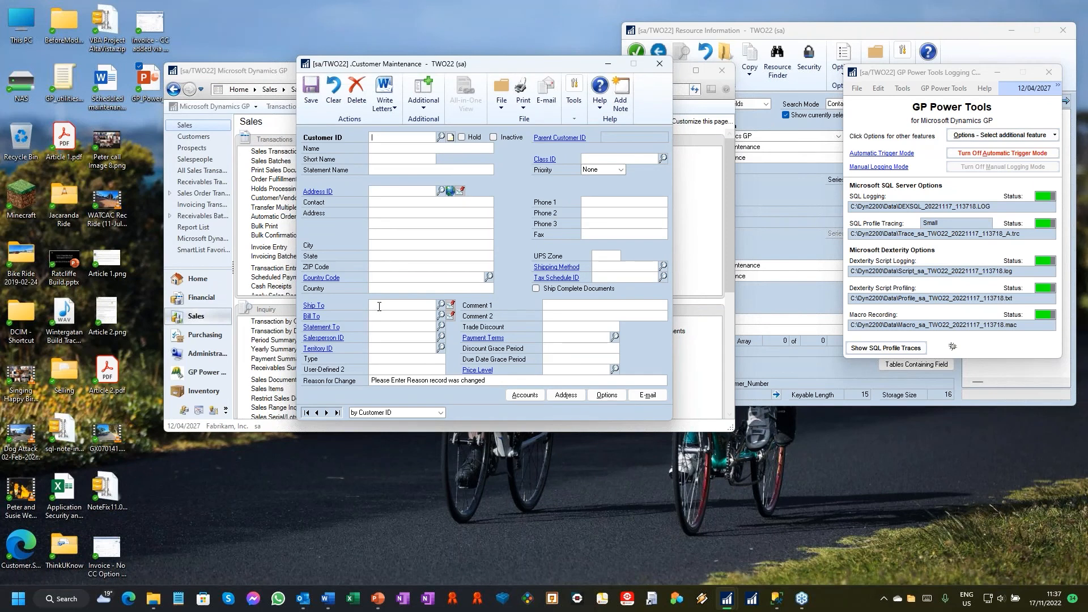
text(ROH)
key(Tab)
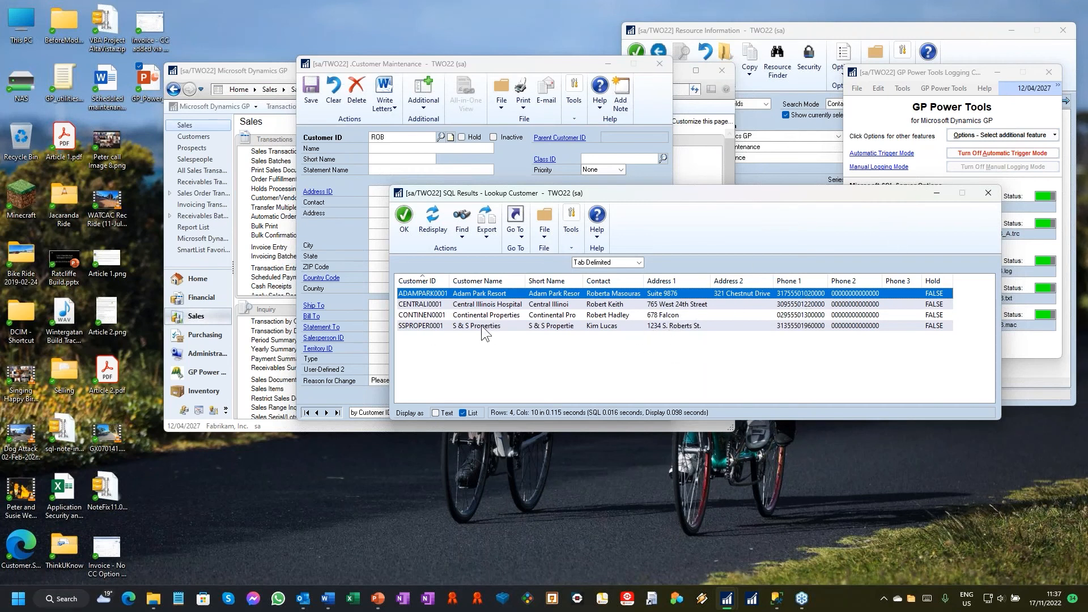
click(524, 327)
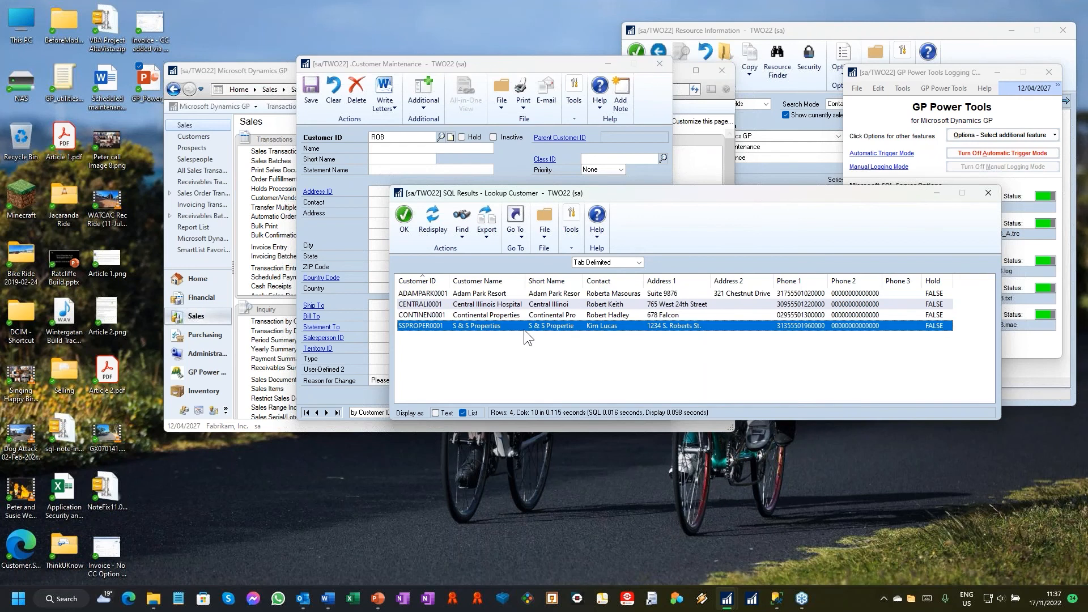
double_click(597, 328)
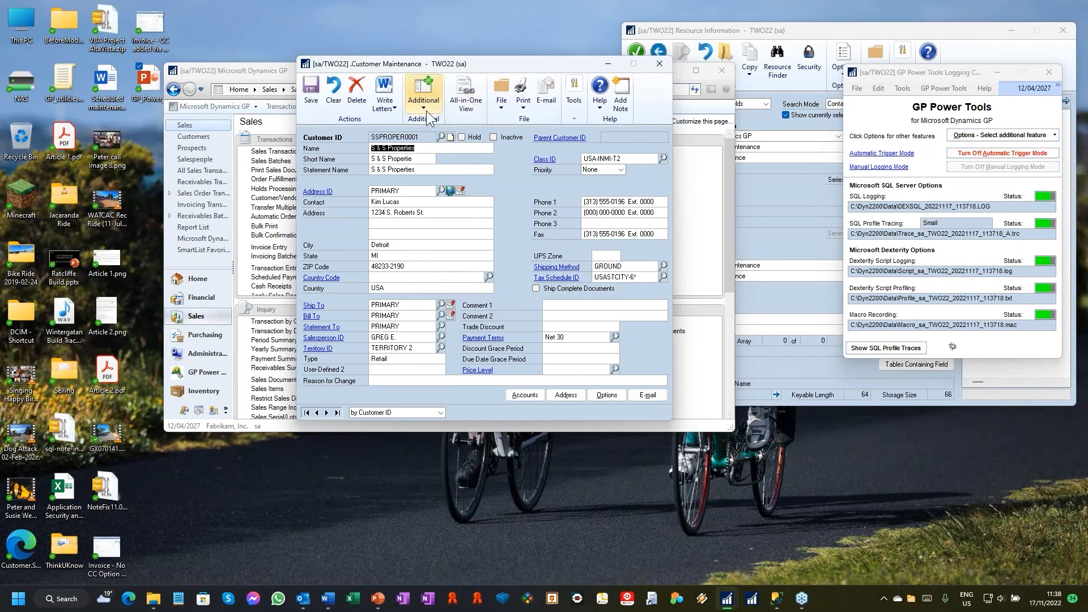
Step: Spell out the abbreviated "St." as "Street" in the customer's address and save the record
click(440, 215)
click(471, 213)
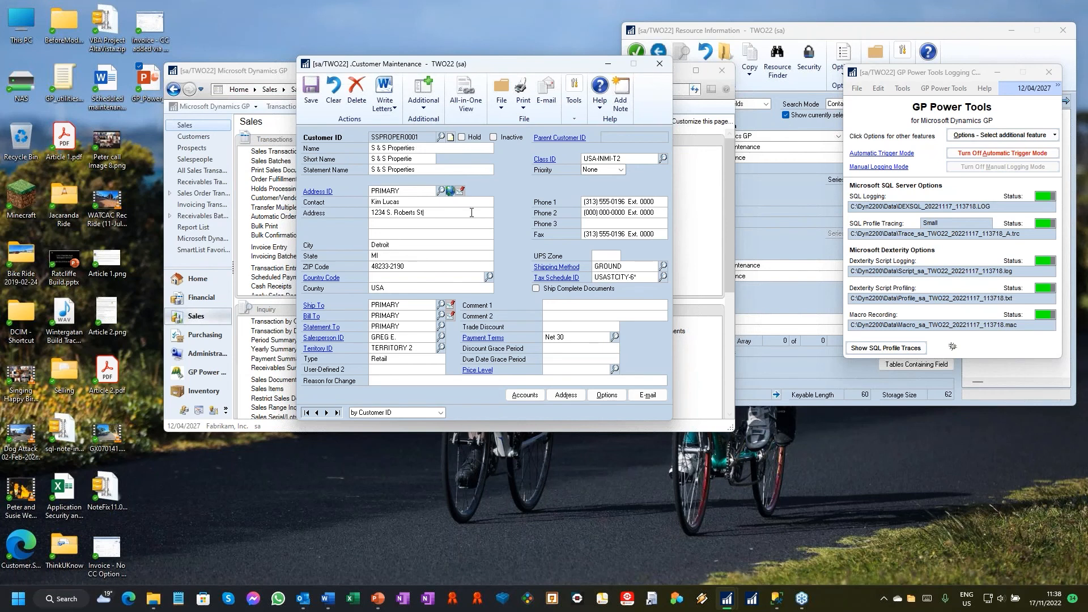
text(reet)
click(313, 100)
Step: Search for ROB again in the Customer ID field and reload the S & S Properties record
click(384, 138)
text(ROB)
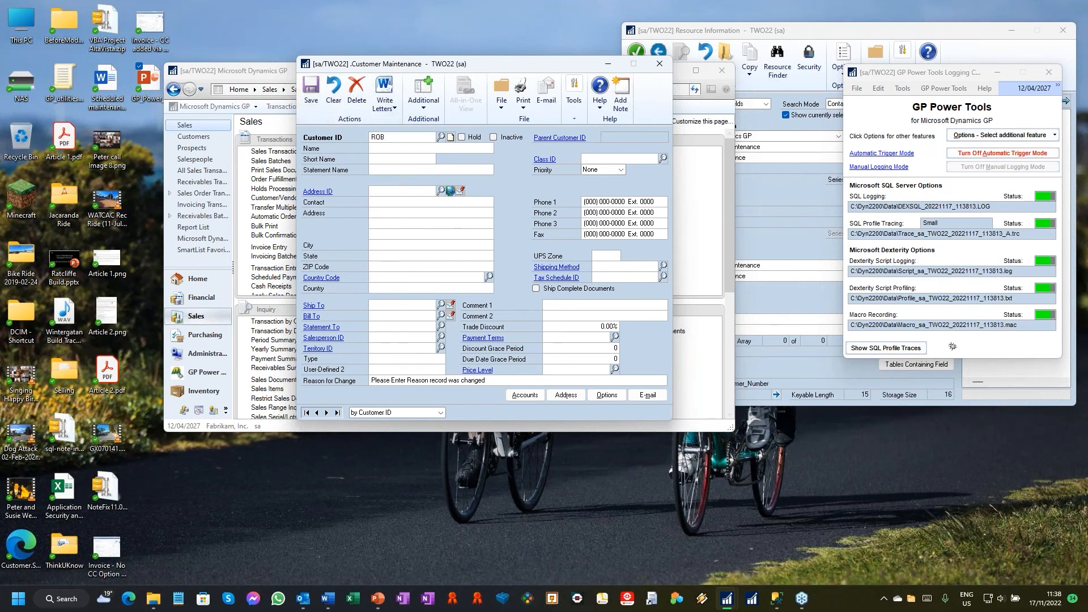
key(Tab)
click(447, 326)
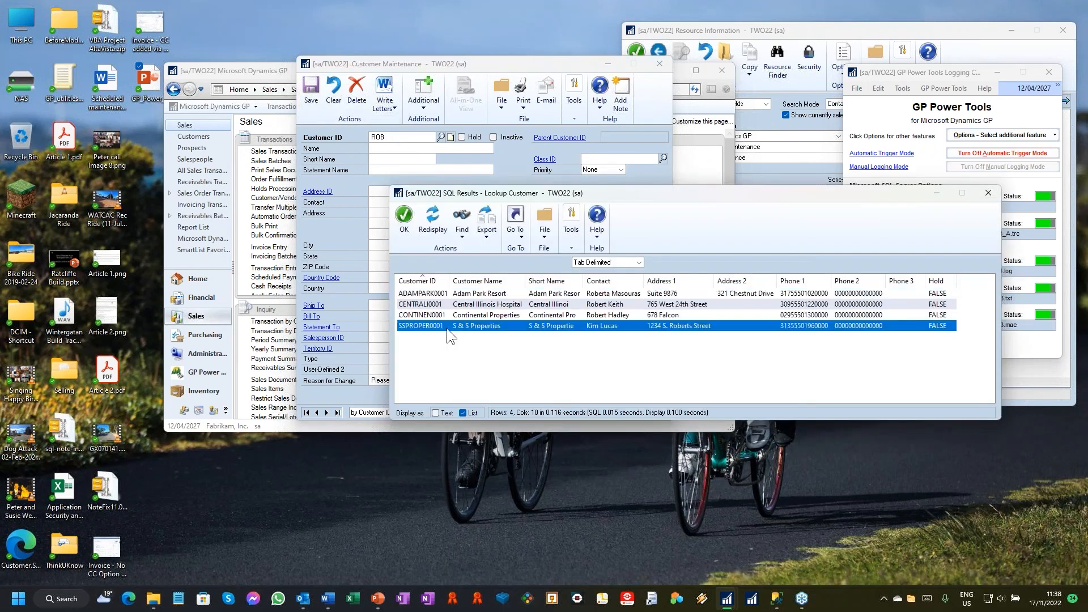
double_click(447, 328)
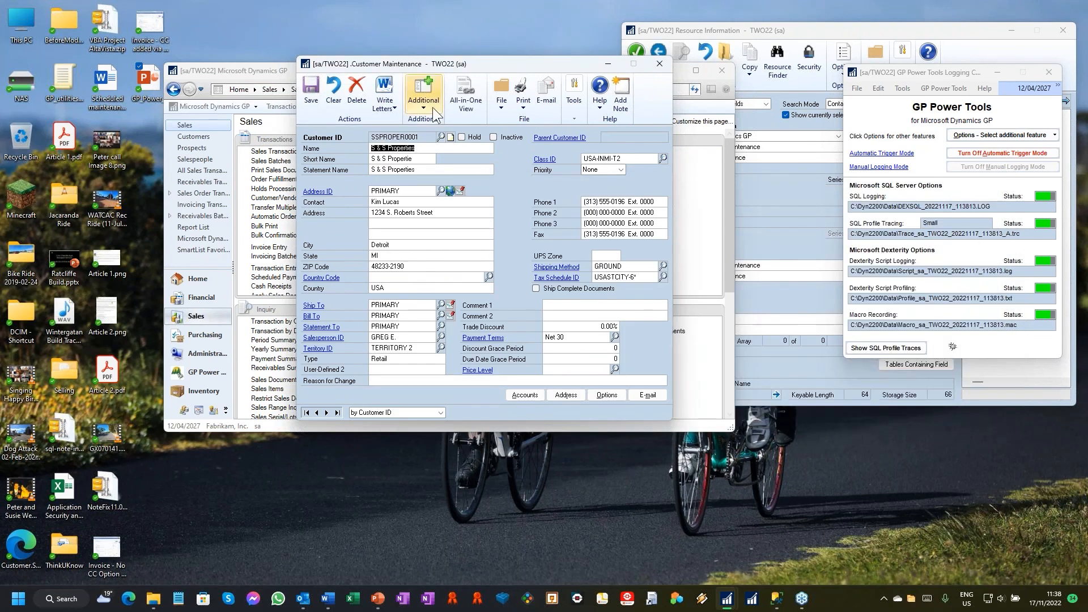
Step: Display the customer's change history, then close the results and Customer Maintenance
click(433, 111)
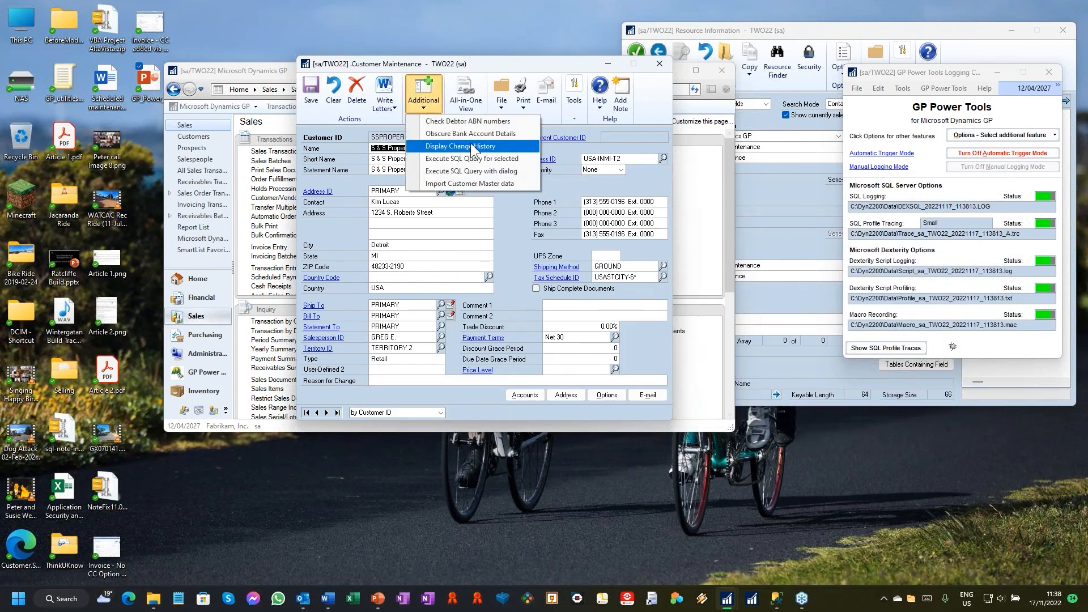
click(471, 147)
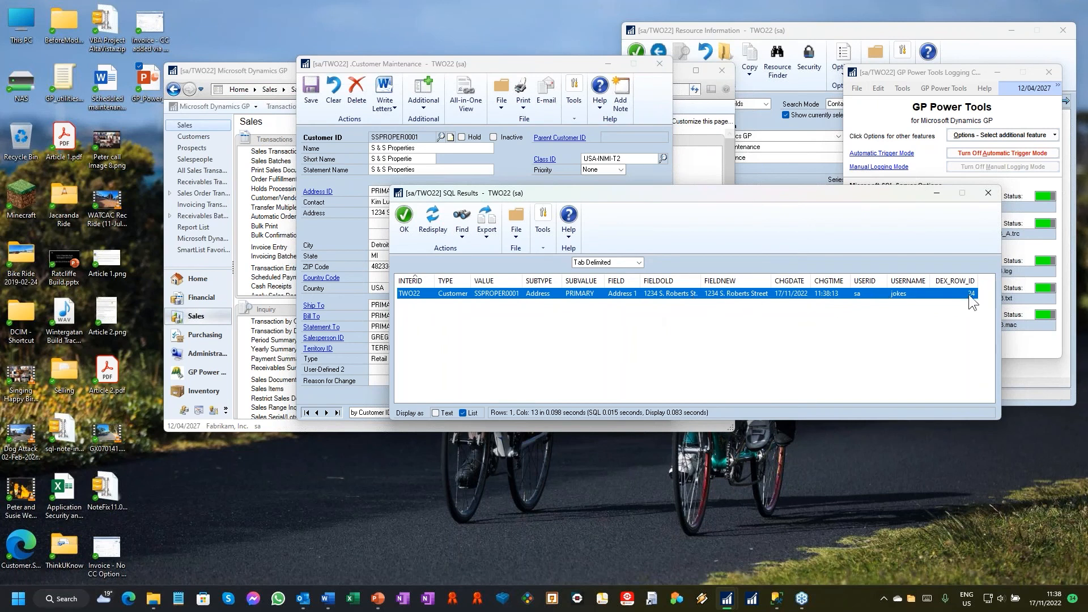
click(988, 194)
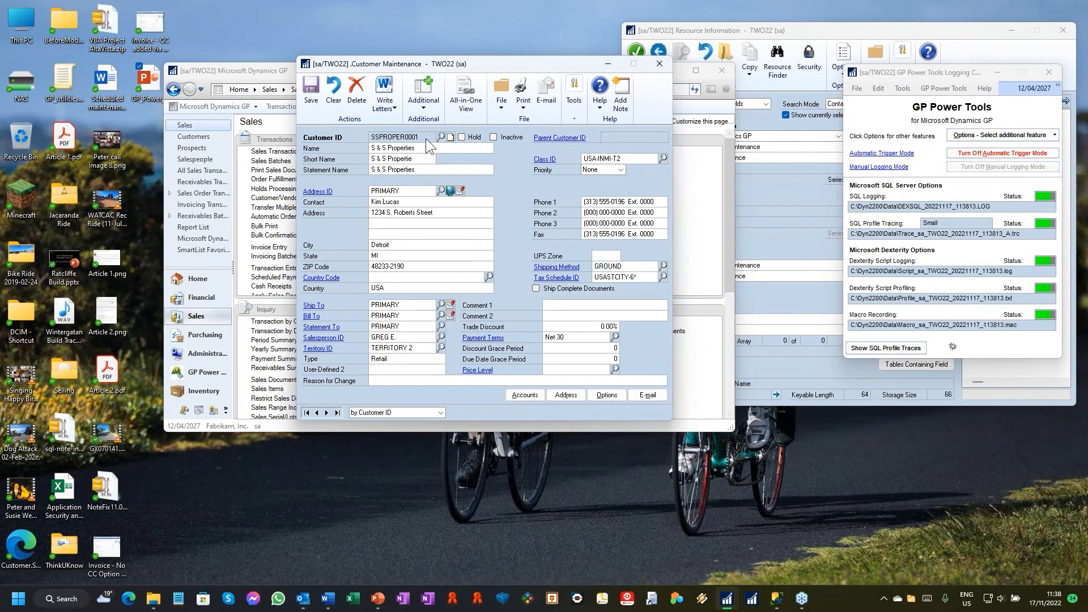
click(659, 62)
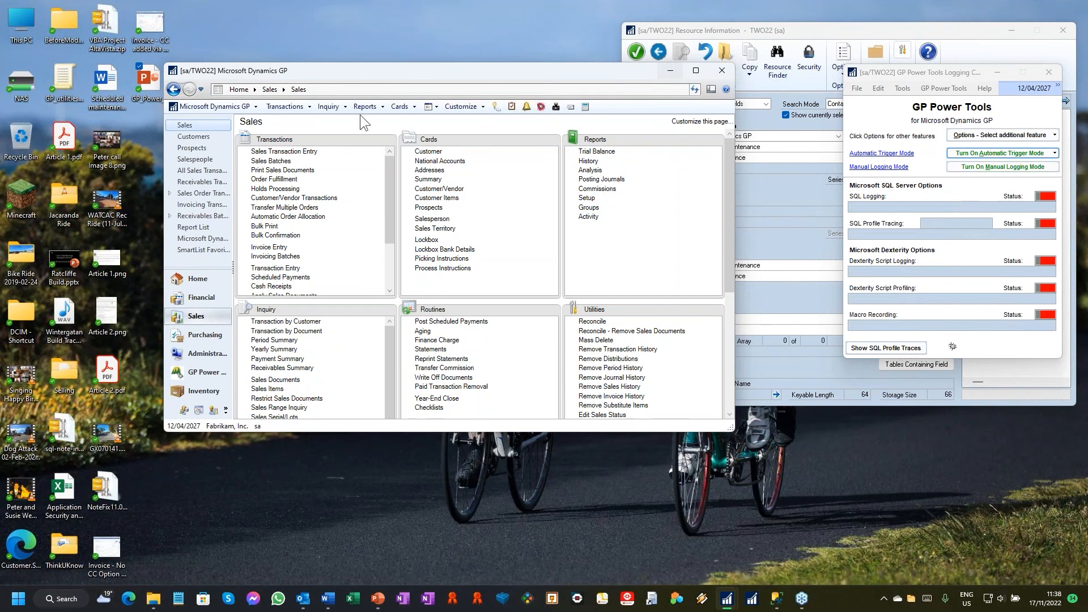
Step: Open Item Maintenance from the Inventory cards using the modified version B
click(400, 106)
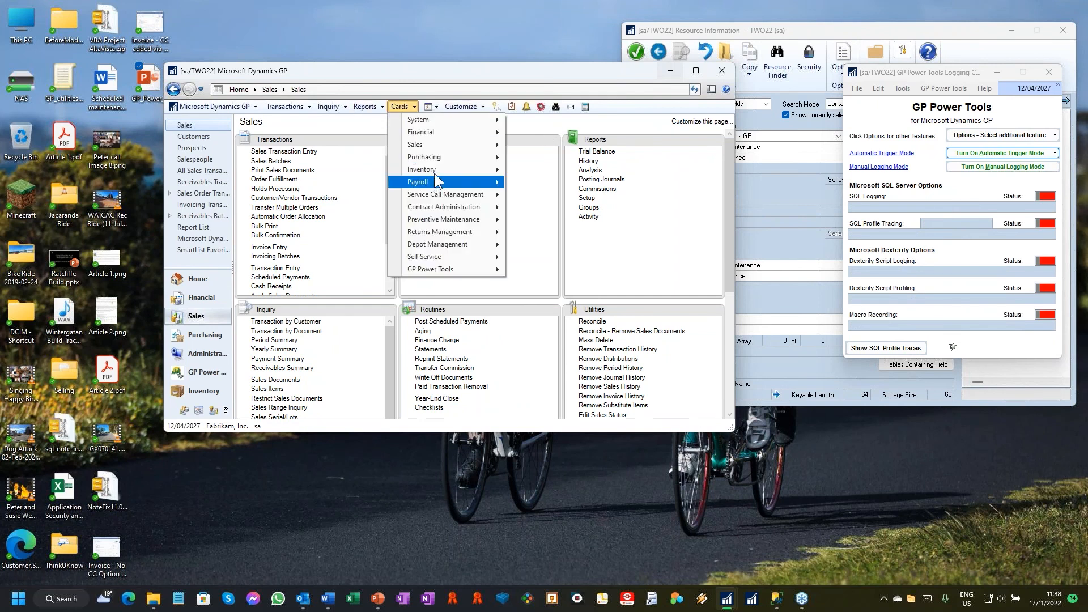
mouse_move(438, 172)
click(535, 170)
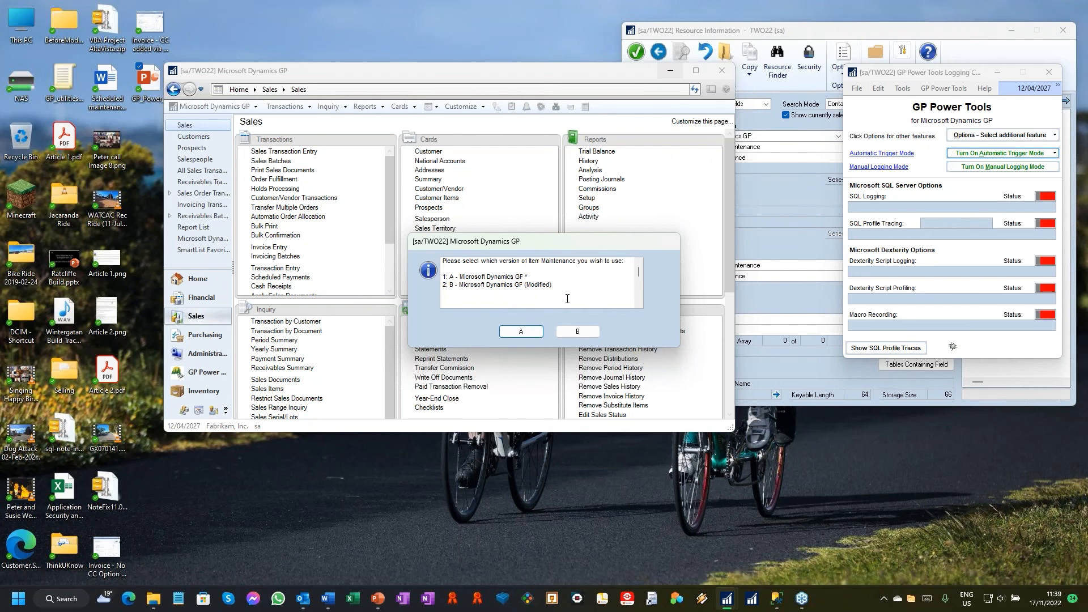
click(590, 333)
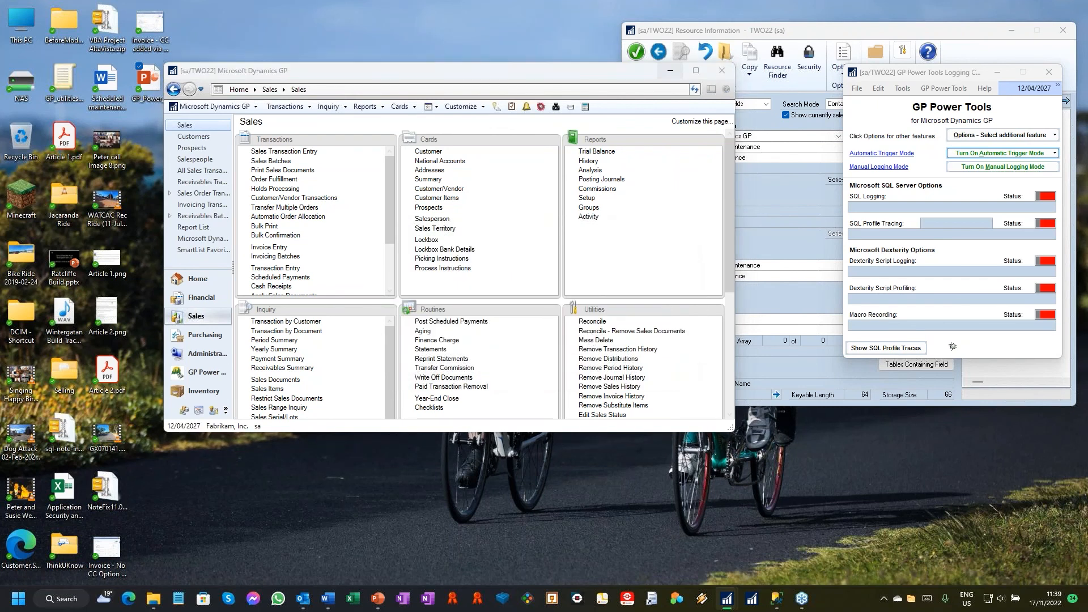
Step: Go to the first item record in Item Maintenance and open its Web URL Link in the browser
click(556, 320)
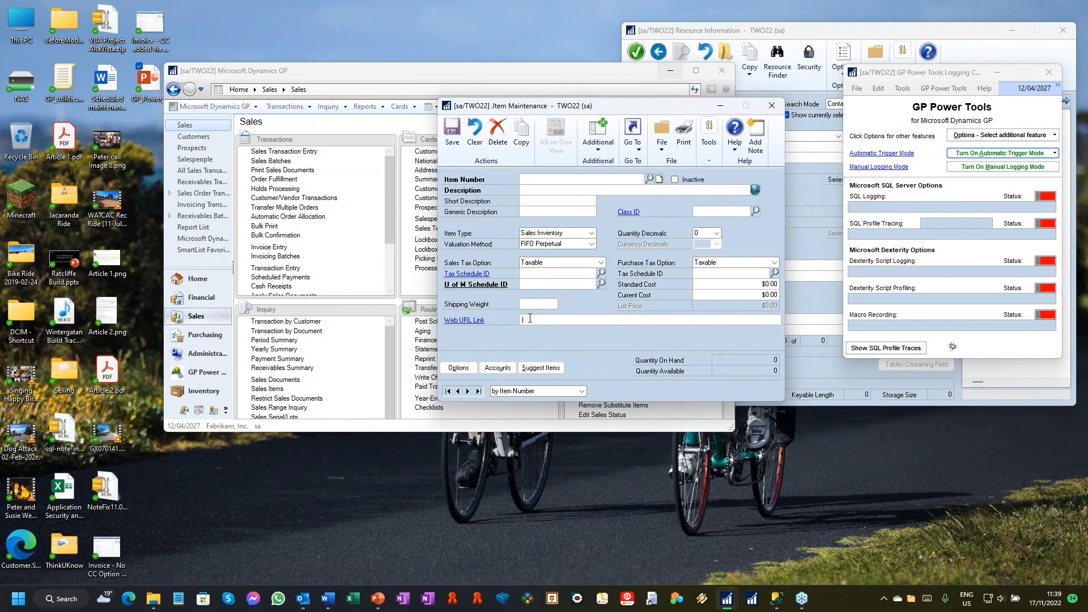
click(448, 392)
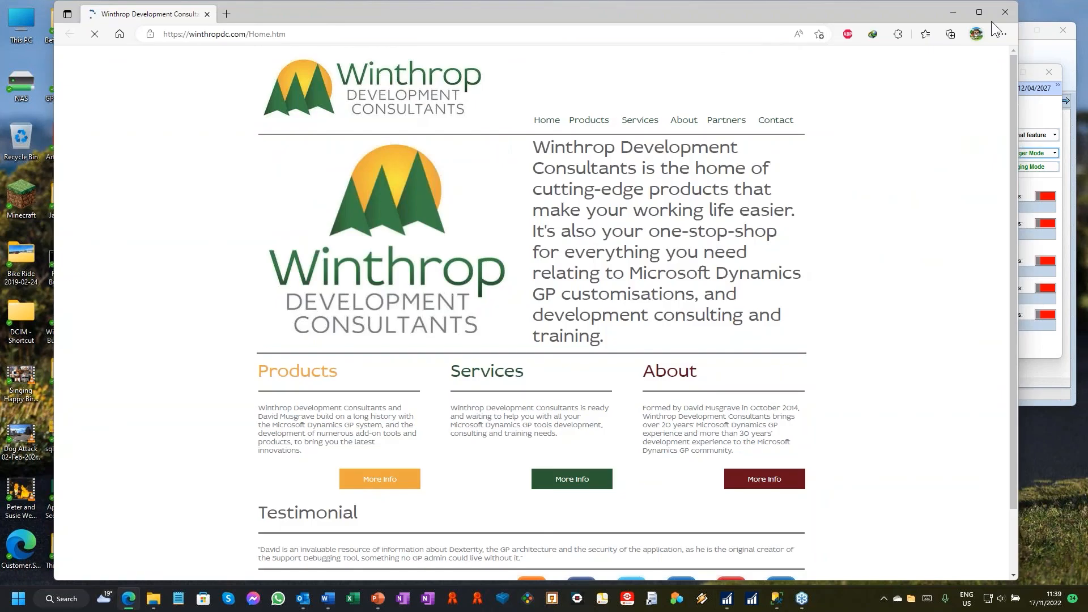
Step: Close the web page and print the item's Detailed Item List to the screen in modified version B, closing the report when done
click(1001, 21)
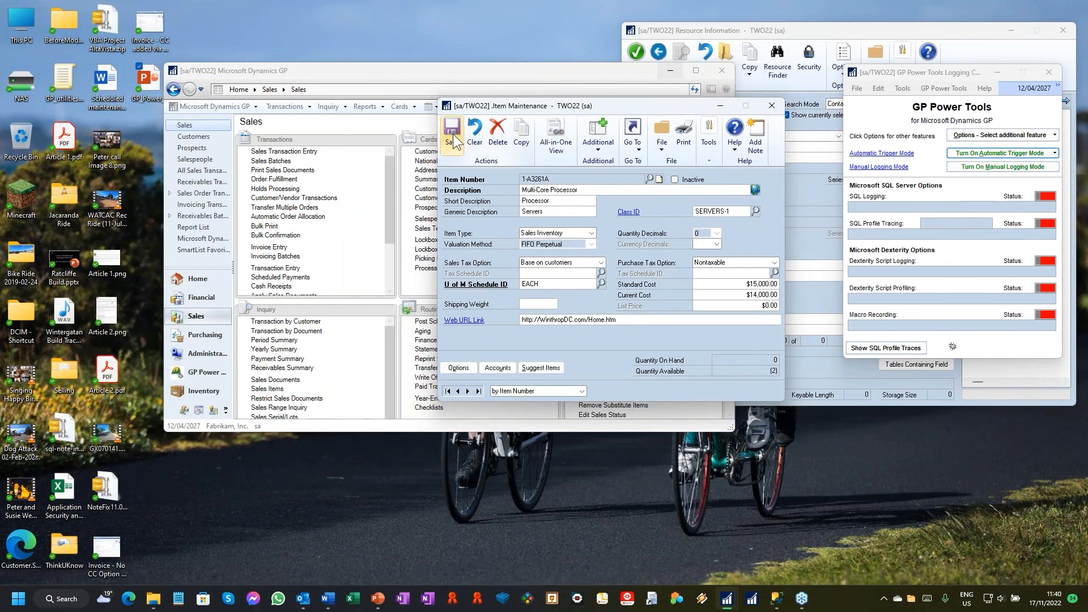
click(693, 150)
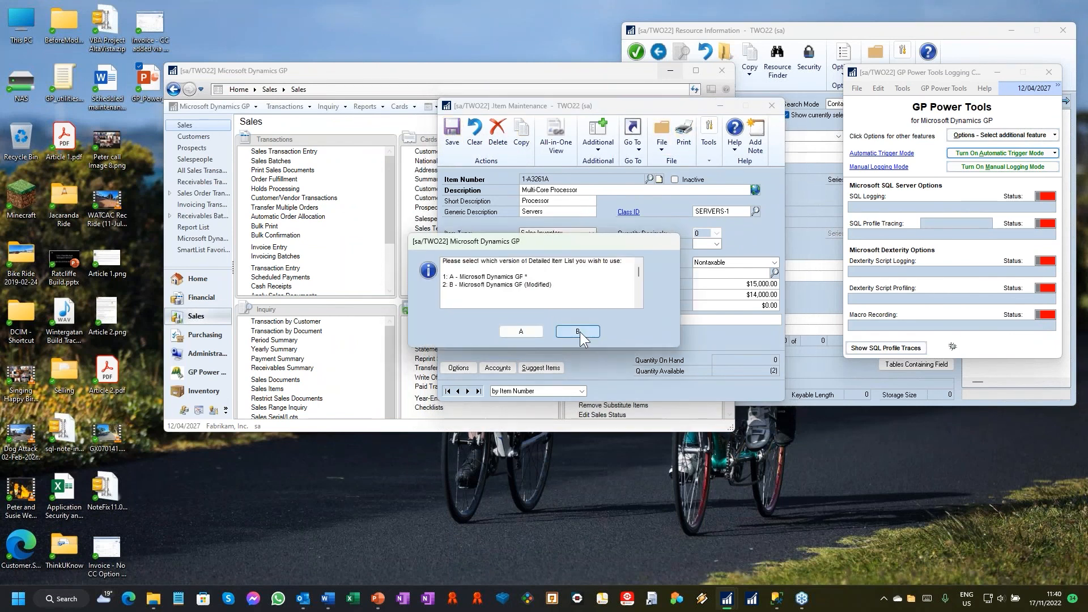
click(580, 332)
click(589, 377)
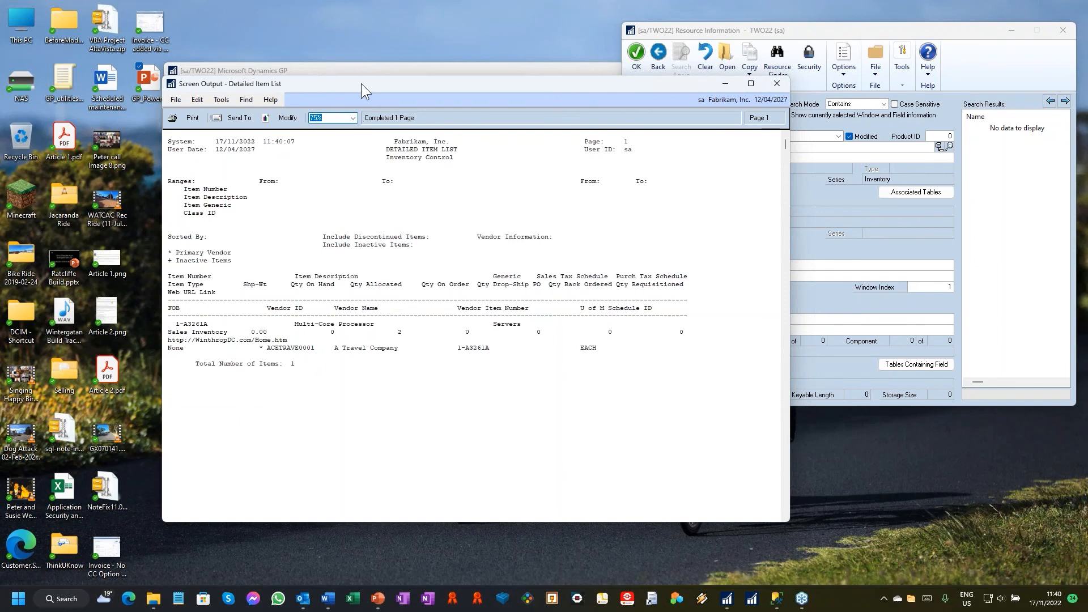
drag(362, 78, 353, 66)
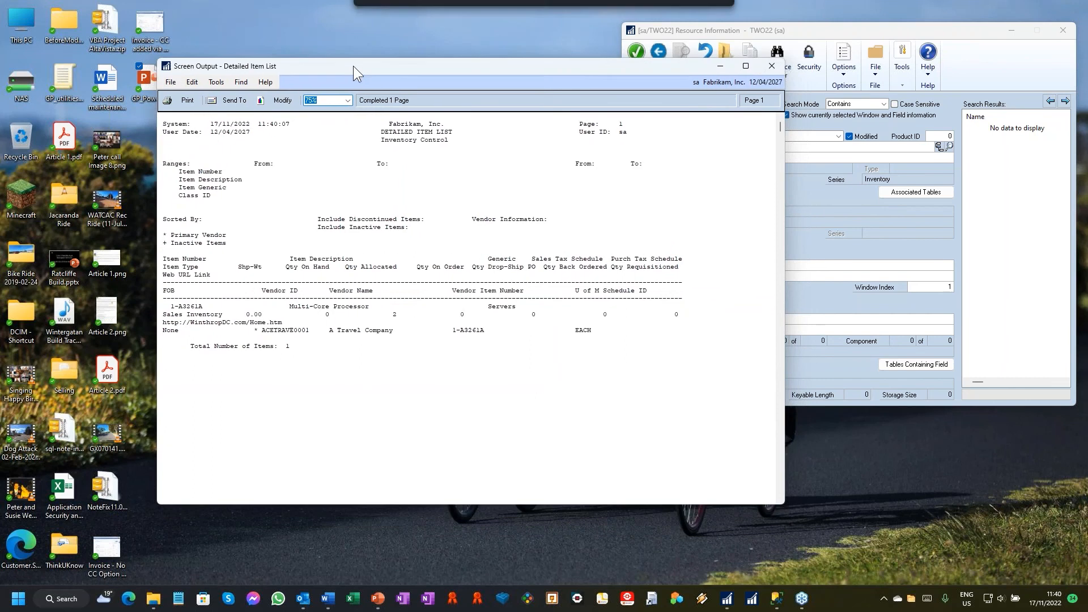
click(768, 67)
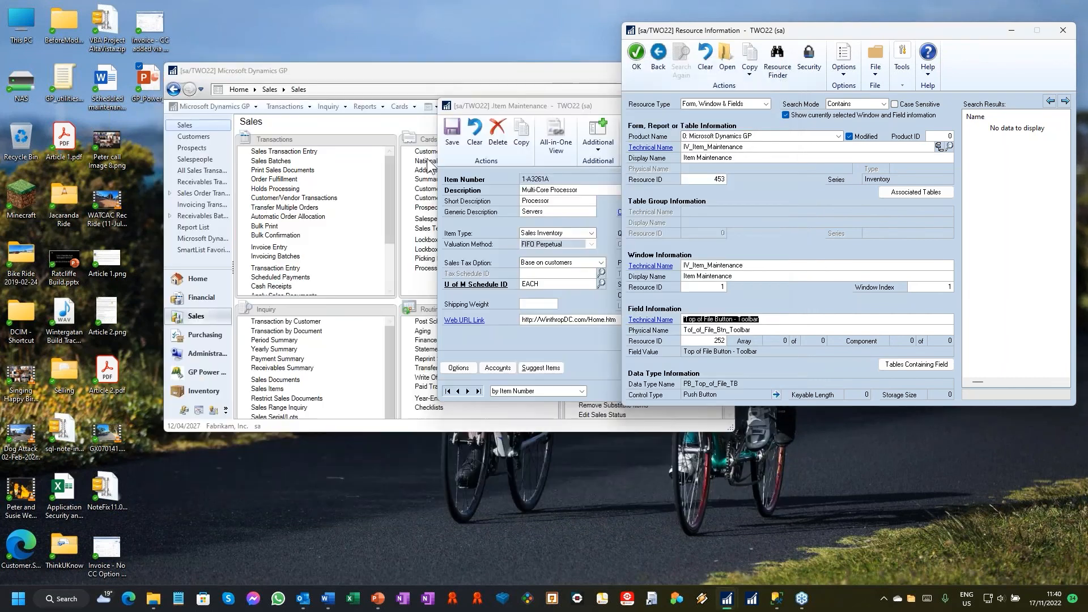
Step: Bring the modified Item Maintenance window forward, move it aside and close it
click(541, 113)
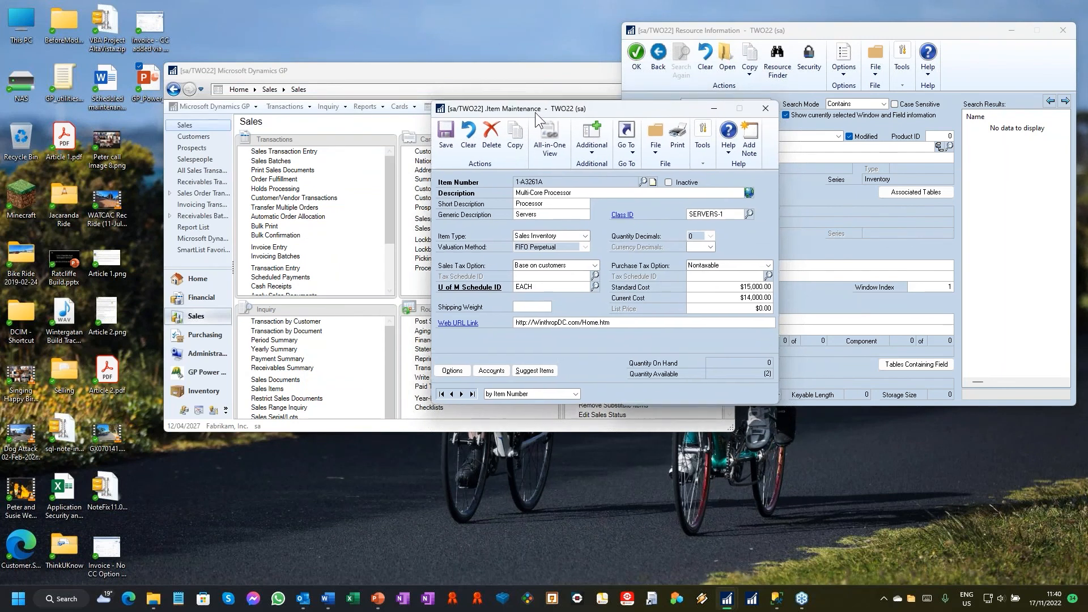
drag(537, 110, 137, 34)
click(367, 30)
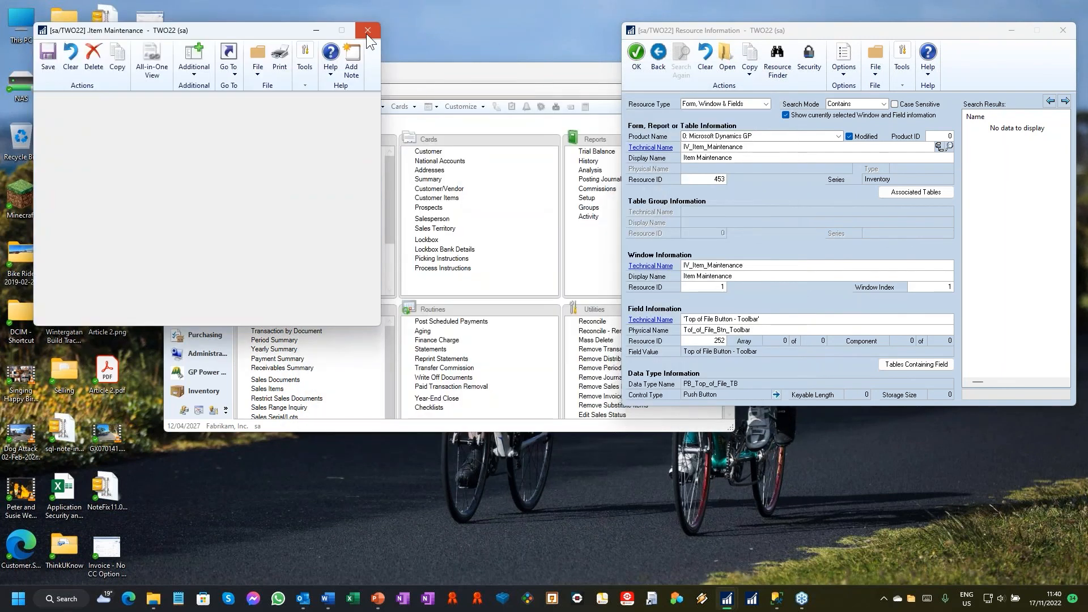
Step: Open Item Maintenance from the Inventory cards using the original version A, then close it
click(399, 106)
mouse_move(461, 170)
click(533, 170)
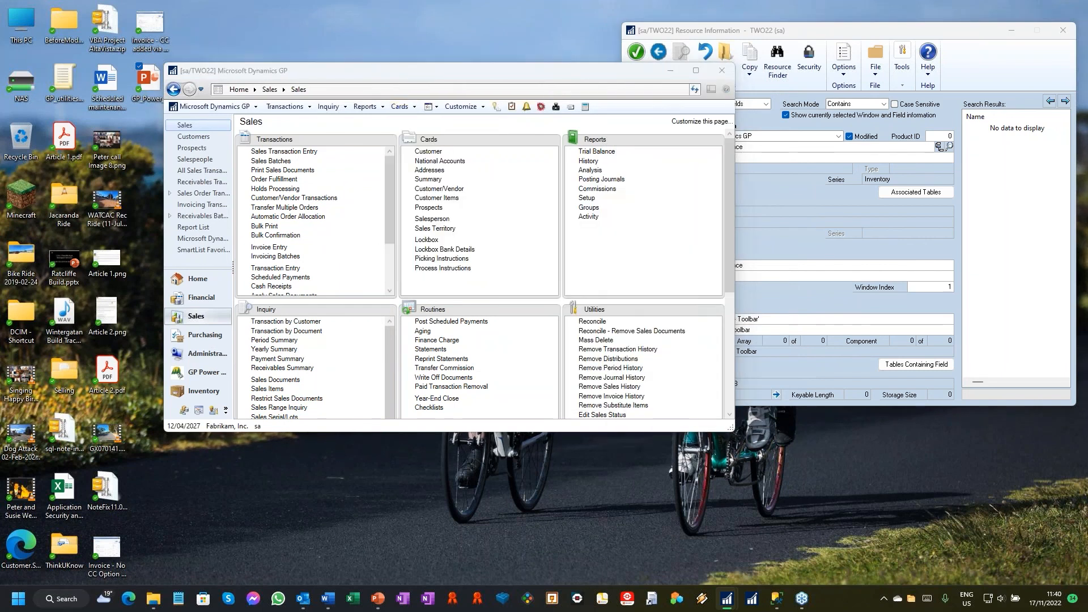
click(525, 332)
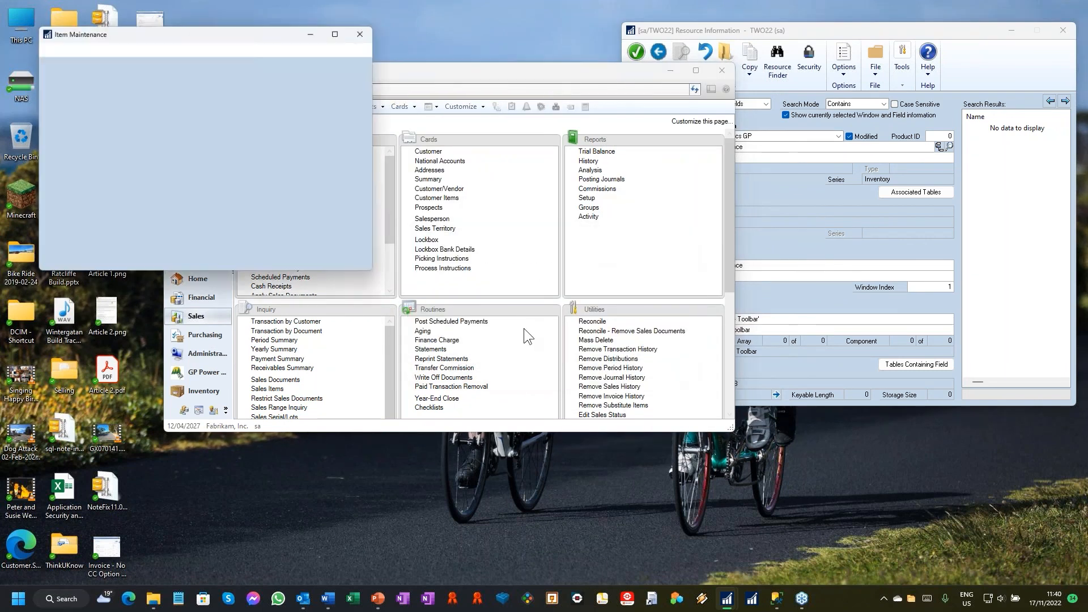
click(368, 30)
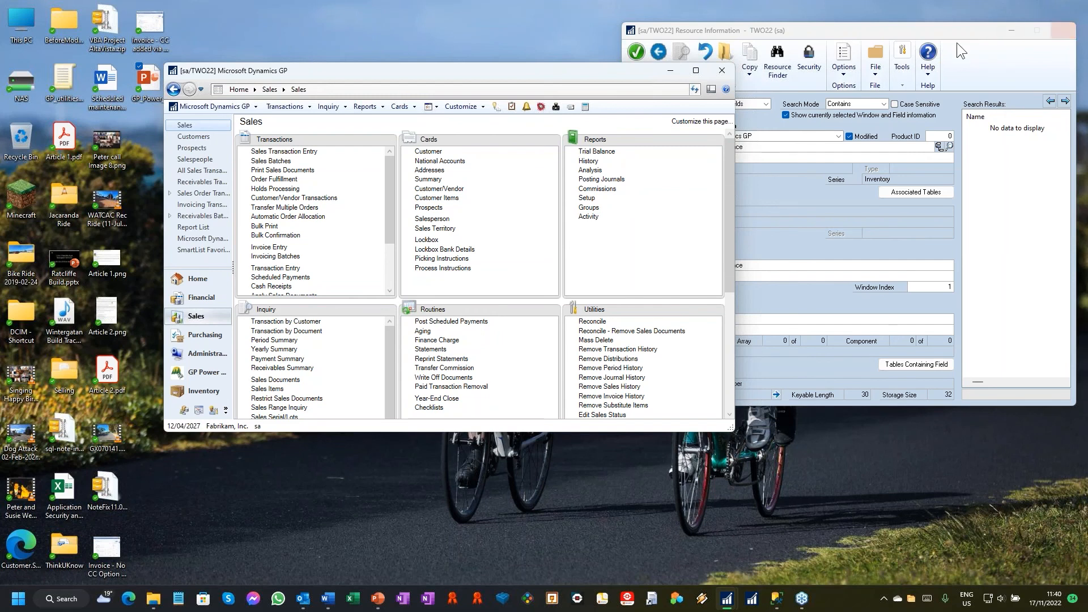
Step: Unregister all active triggers in Trigger Status, and close the Resource Information, Trigger Status and logging control windows
click(1064, 31)
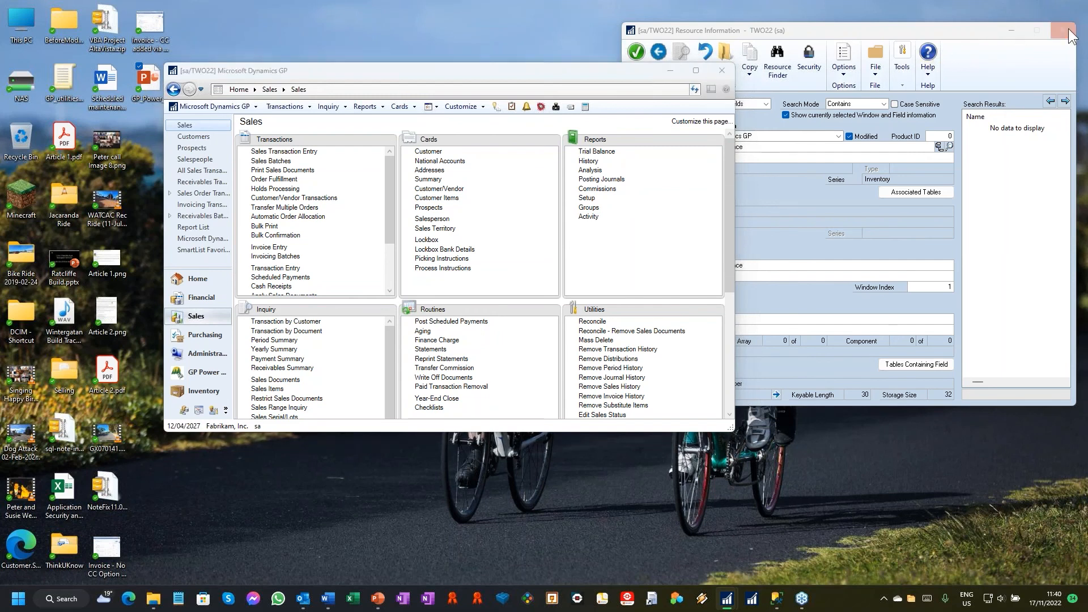
click(892, 154)
click(893, 514)
click(891, 488)
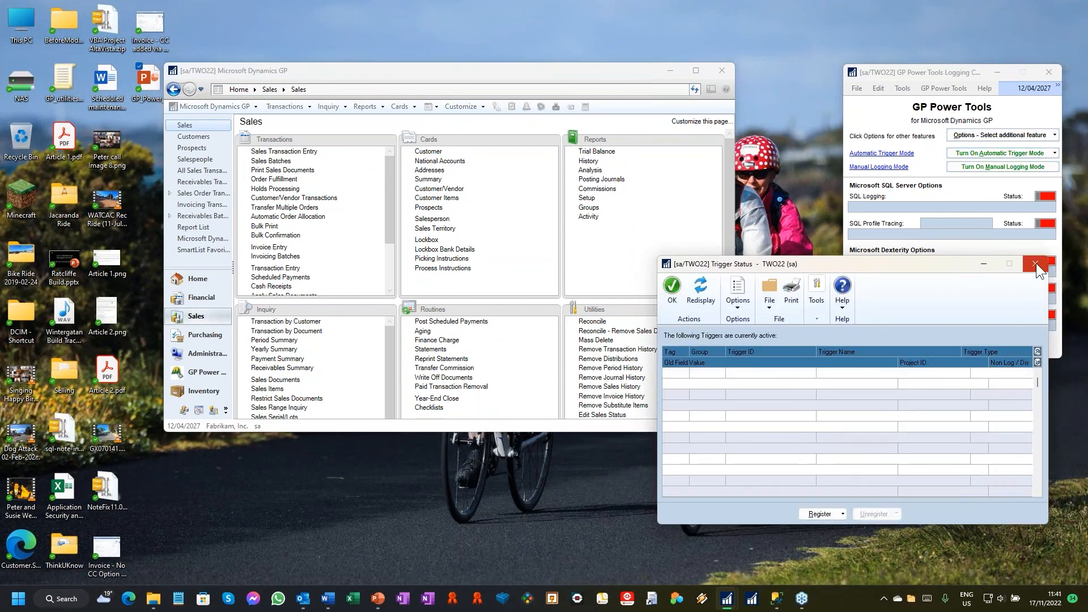
click(1038, 266)
click(1050, 73)
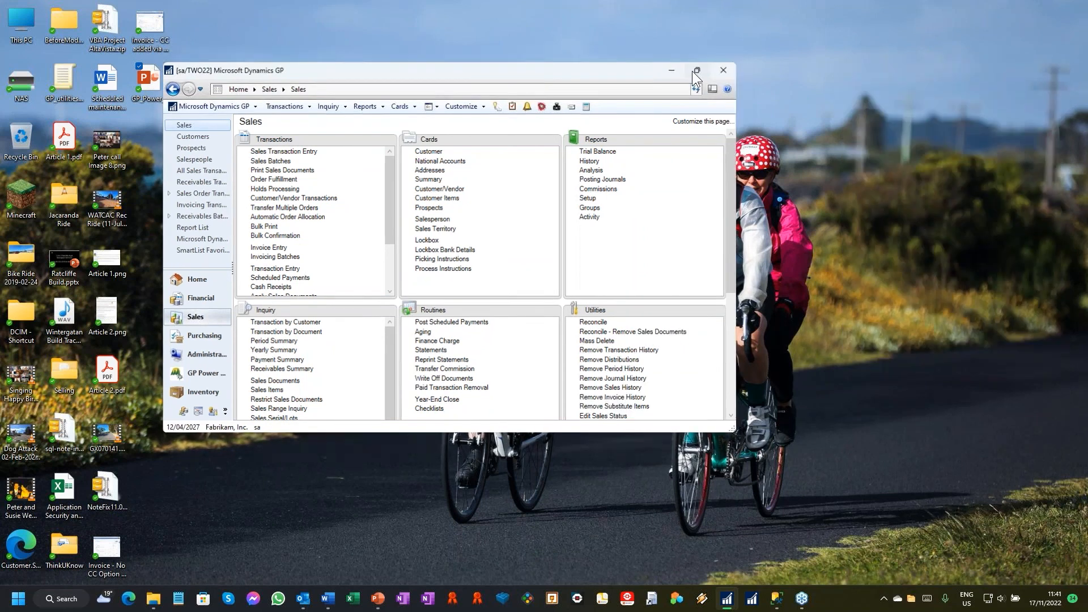
Step: Open Database Validation from the GP Power Tools utilities in the maximised main window, continuing despite the missing product dictionaries
click(696, 70)
click(50, 527)
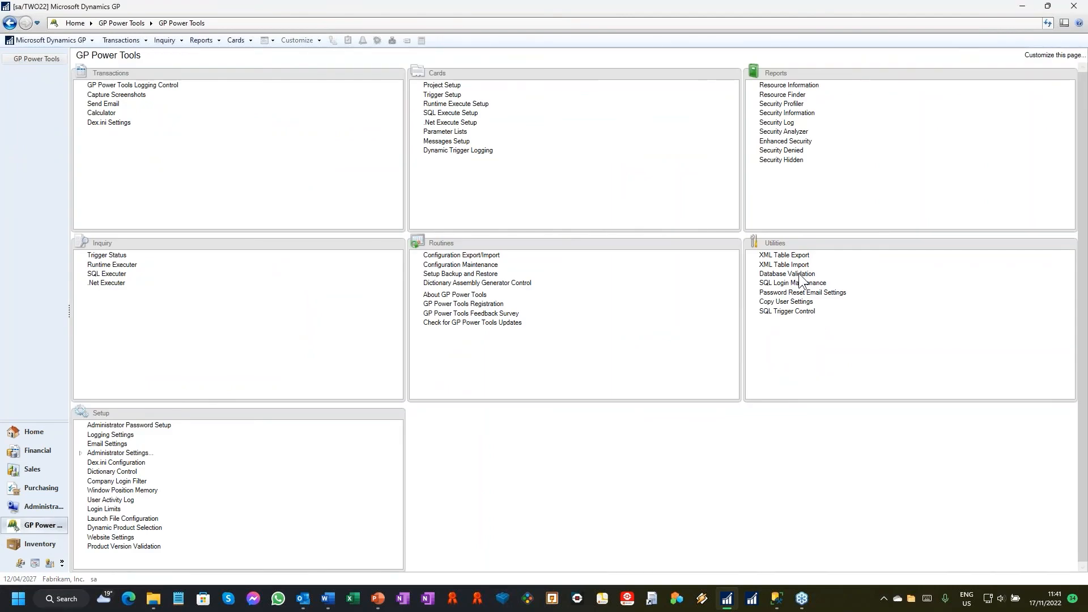
click(787, 274)
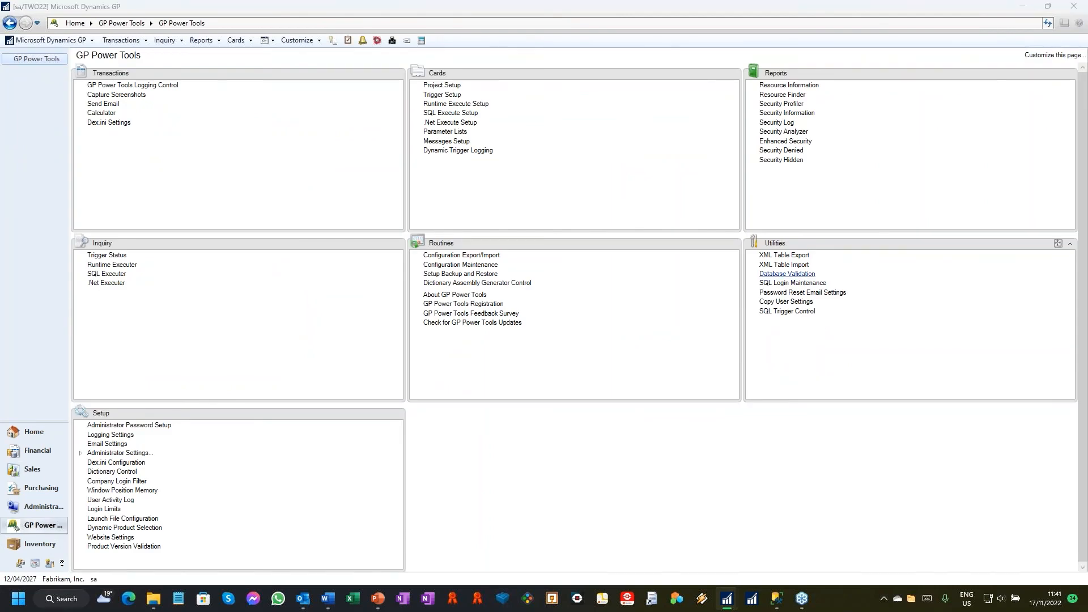
click(525, 333)
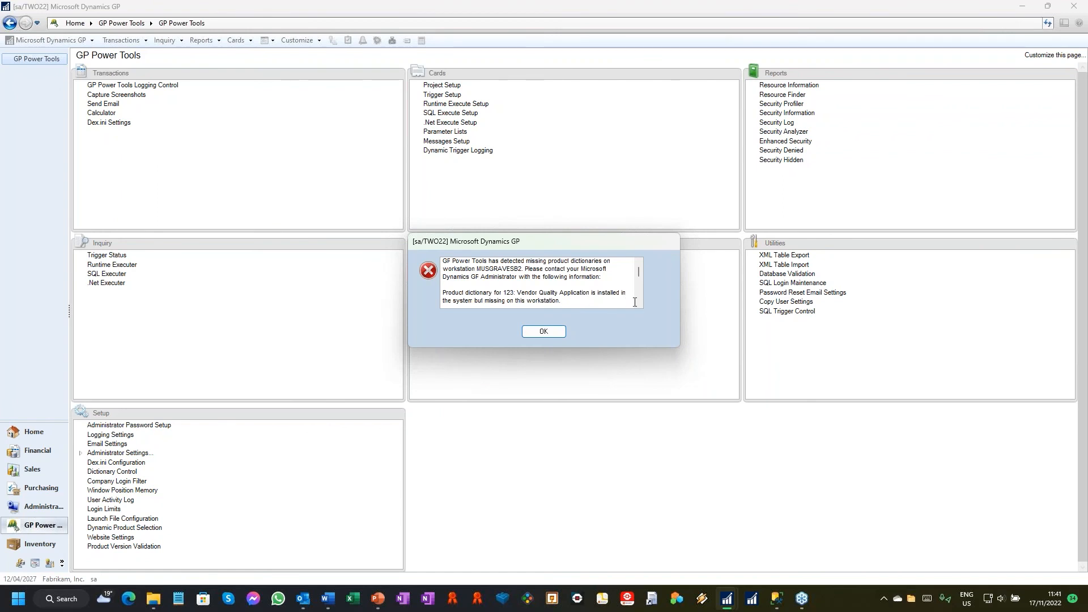
drag(639, 271, 638, 279)
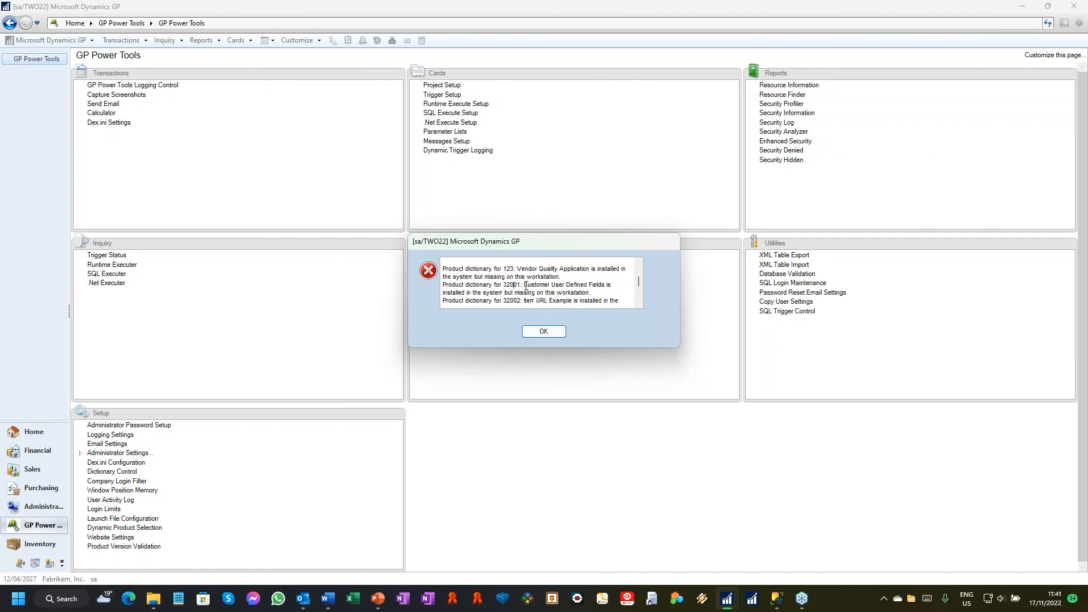
click(542, 332)
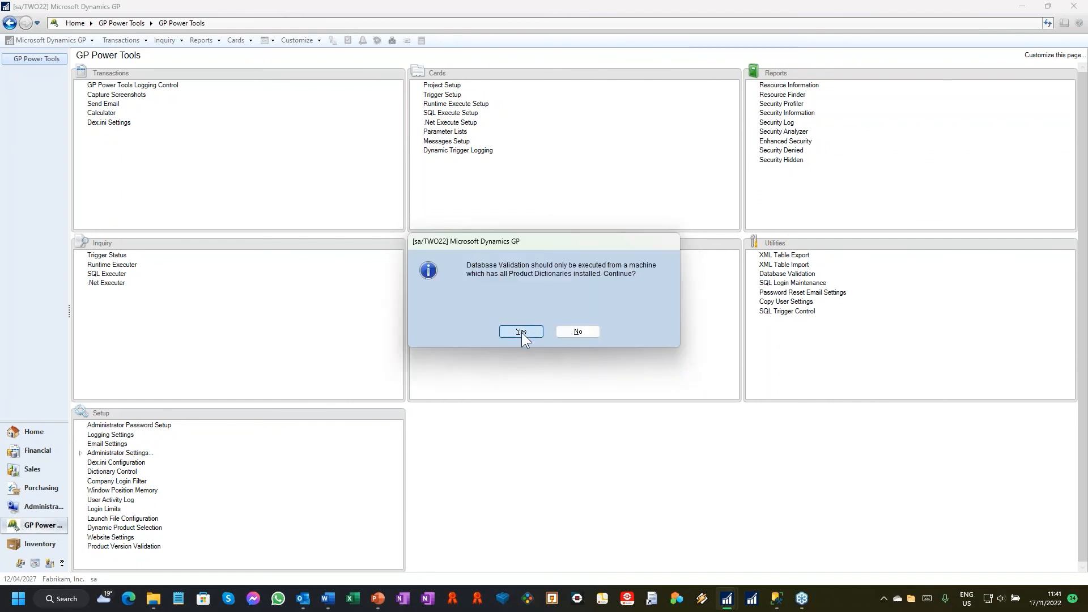
click(522, 332)
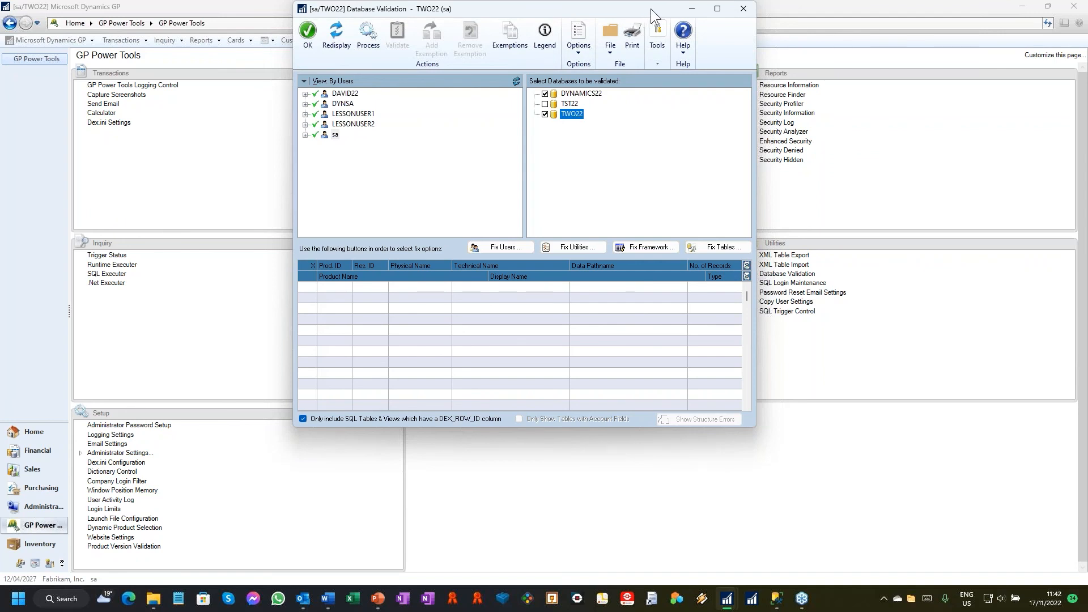
Step: Raise all windows and position Database Validation in front of the maximised main window
drag(651, 8, 267, 86)
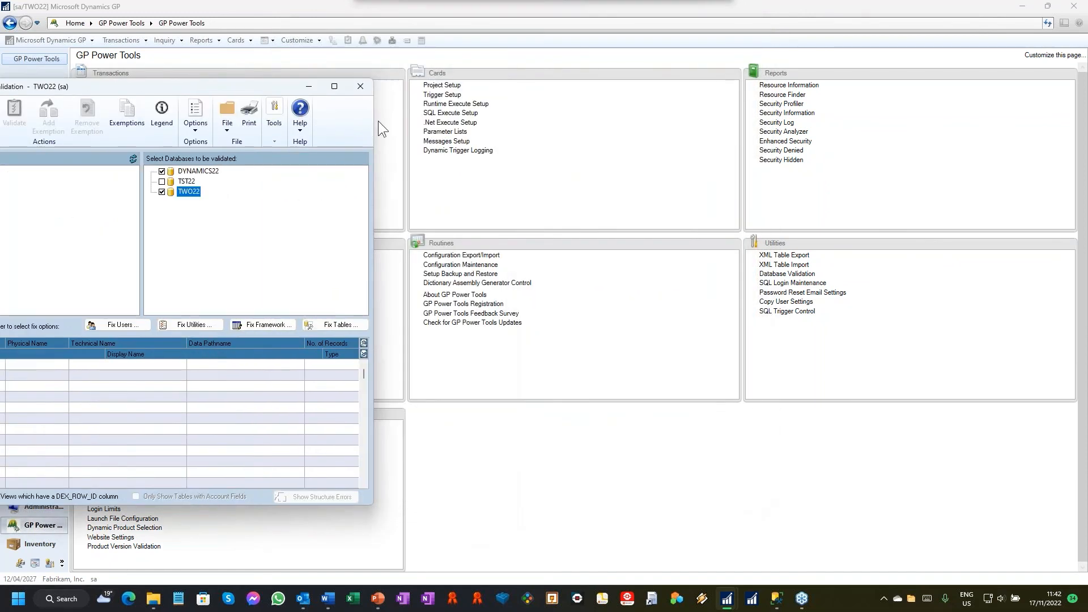
click(713, 148)
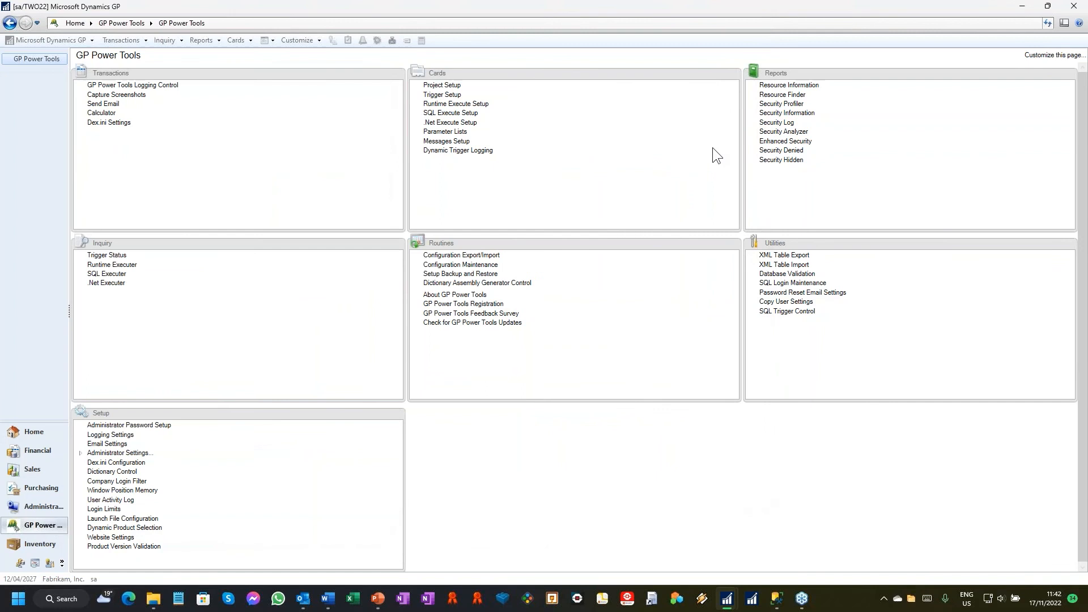
click(1047, 7)
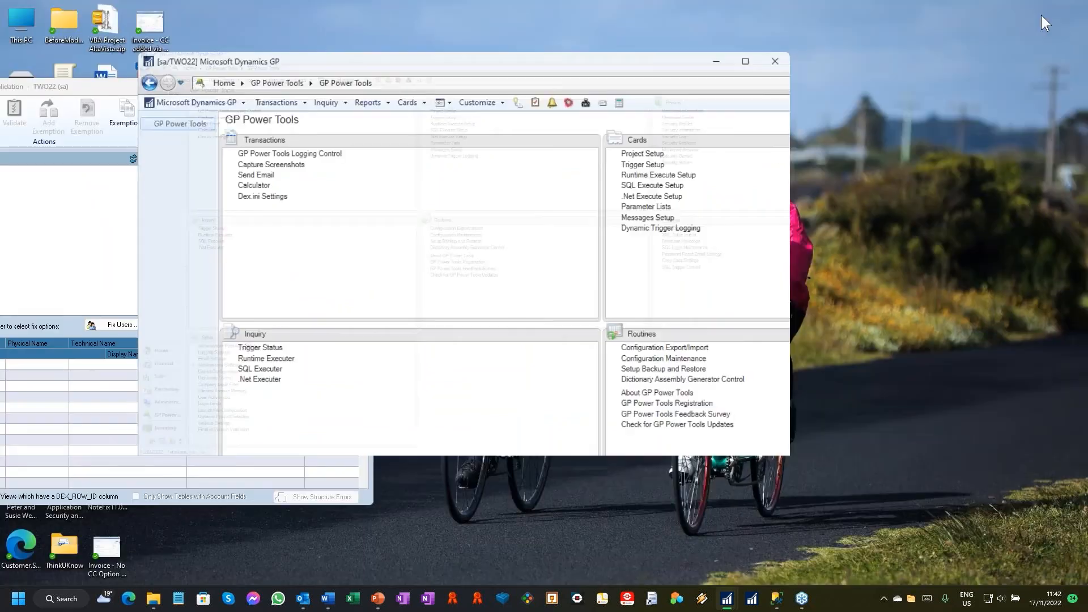
drag(484, 76, 620, 67)
drag(200, 89, 132, 112)
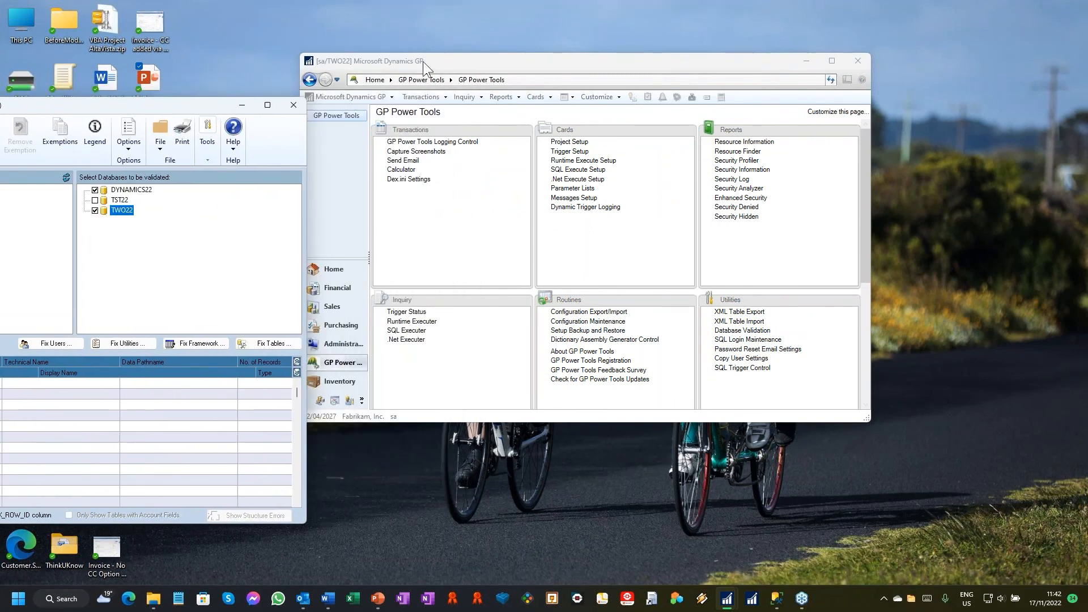
drag(73, 107, 230, 110)
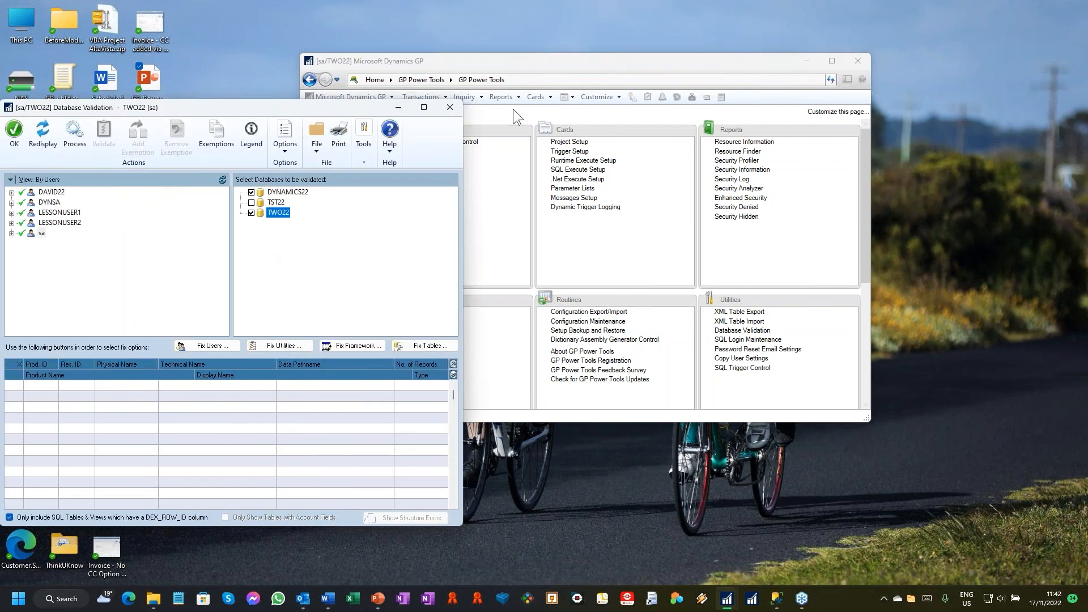
click(828, 61)
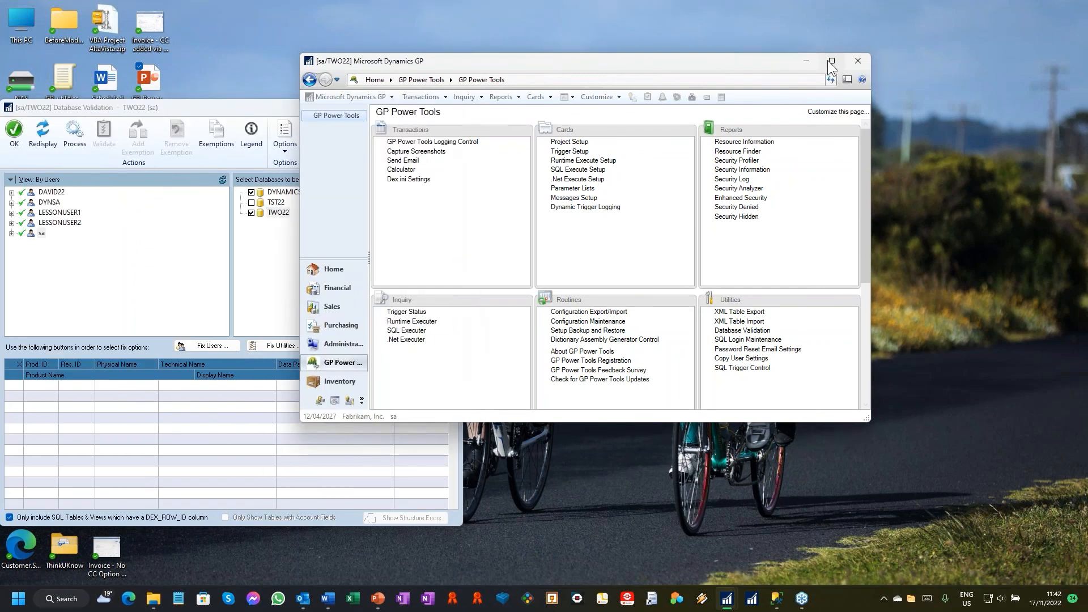
click(65, 41)
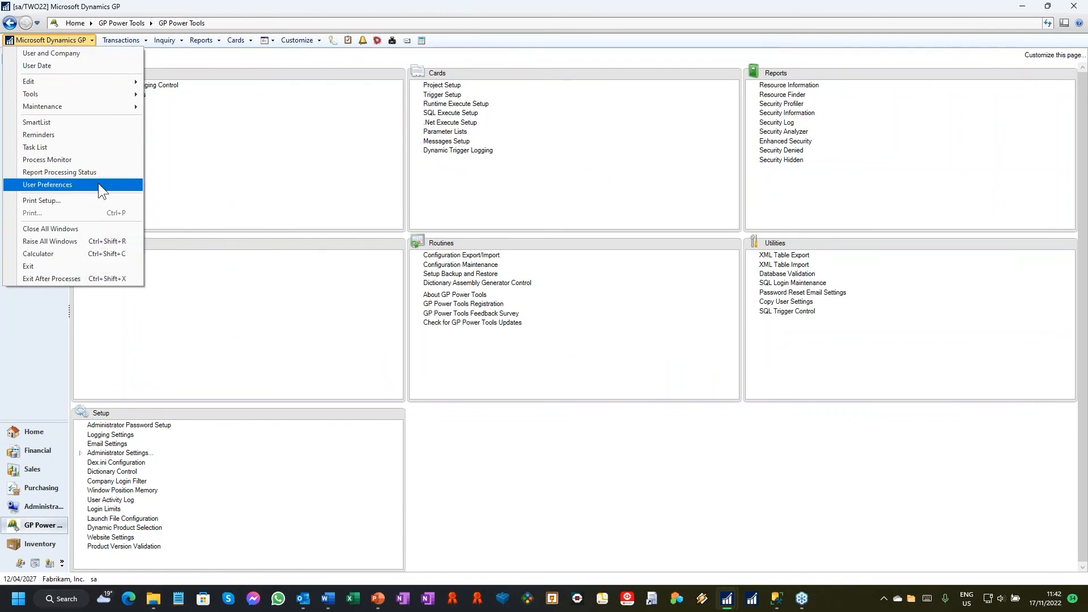
click(84, 242)
drag(244, 110, 650, 70)
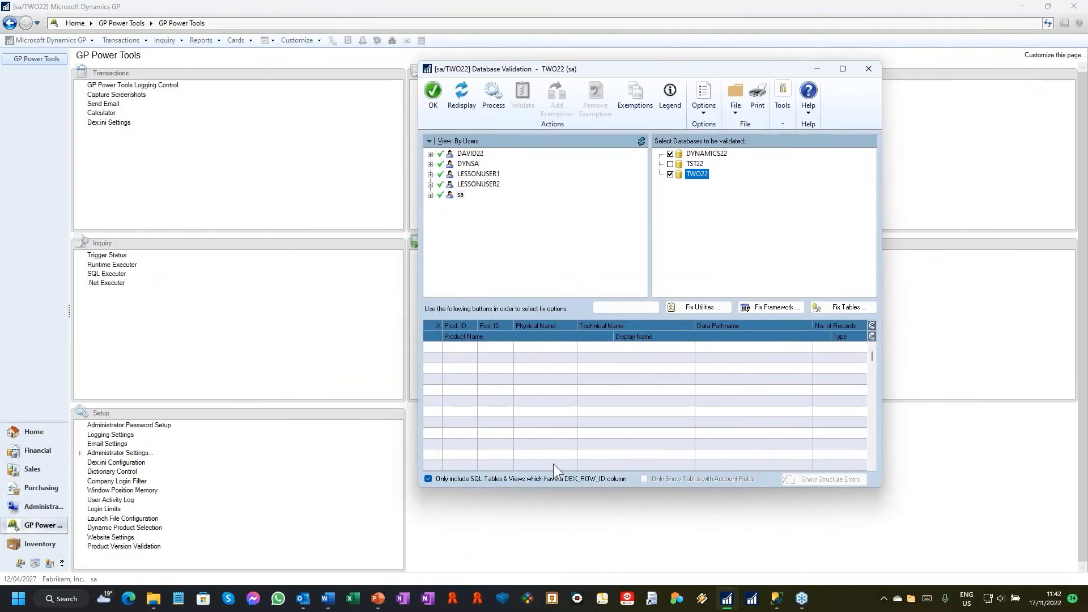
Step: Switch to SQL Server Management Studio and execute the script "Database Validation Mess Up Users and Databases.sql"
click(777, 608)
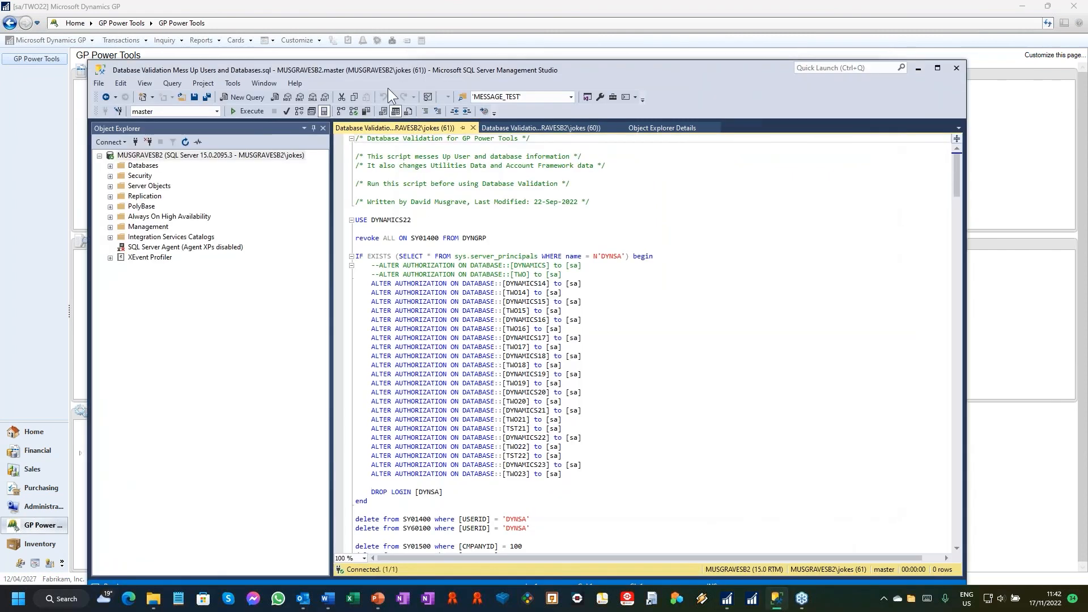
mouse_move(398, 64)
mouse_down()
mouse_move(459, 200)
mouse_move(481, 332)
mouse_move(498, 290)
mouse_move(524, 103)
mouse_move(410, 50)
mouse_up()
click(262, 97)
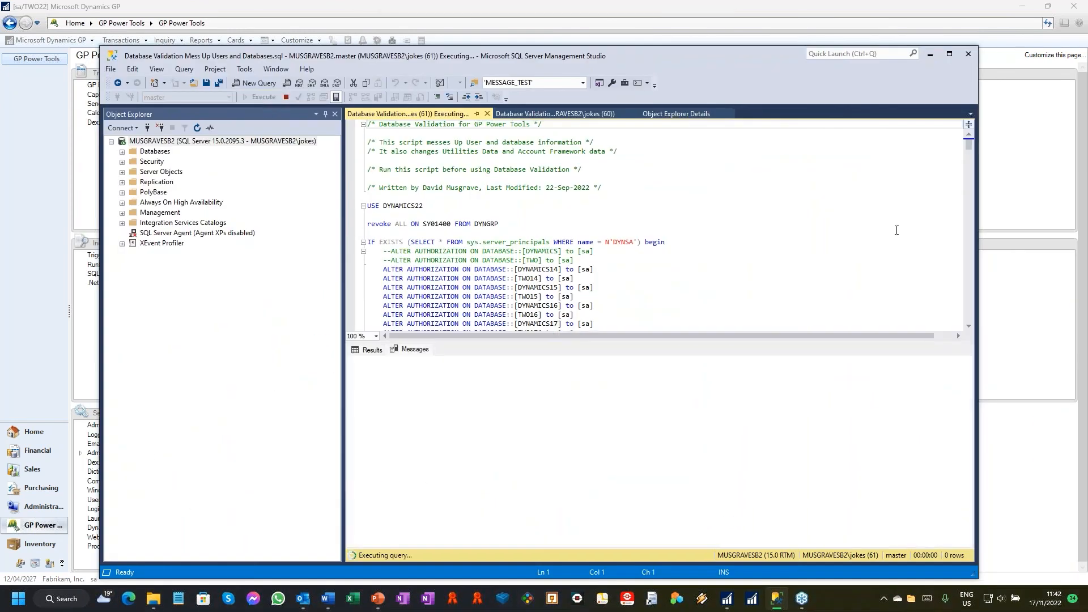
Step: Minimise SQL Server Management Studio and redisplay the users and databases in Database Validation, repositioning its window
click(930, 53)
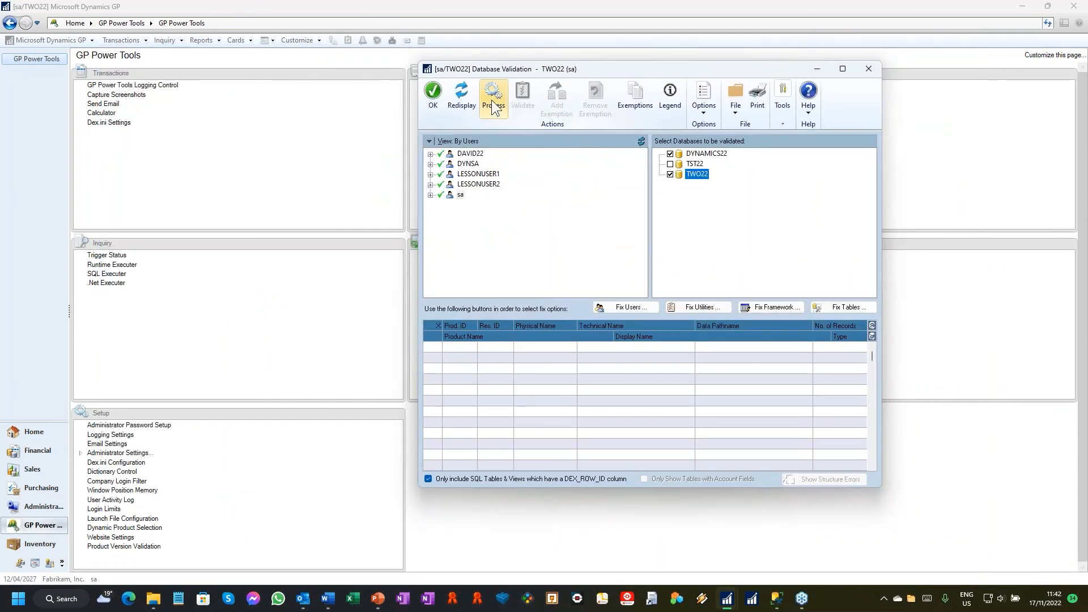
click(461, 97)
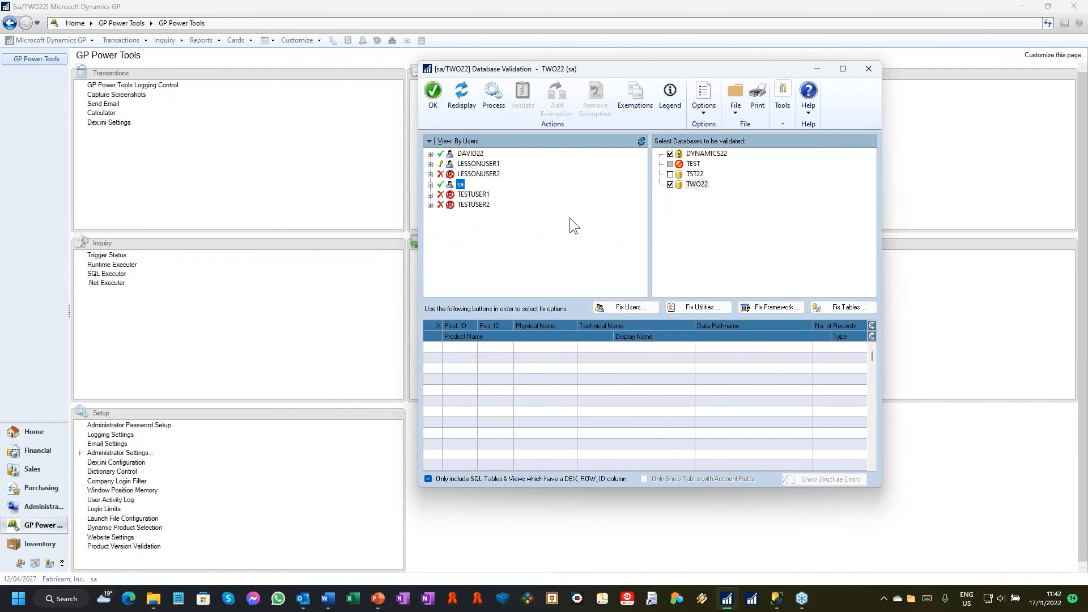
drag(610, 67, 537, 54)
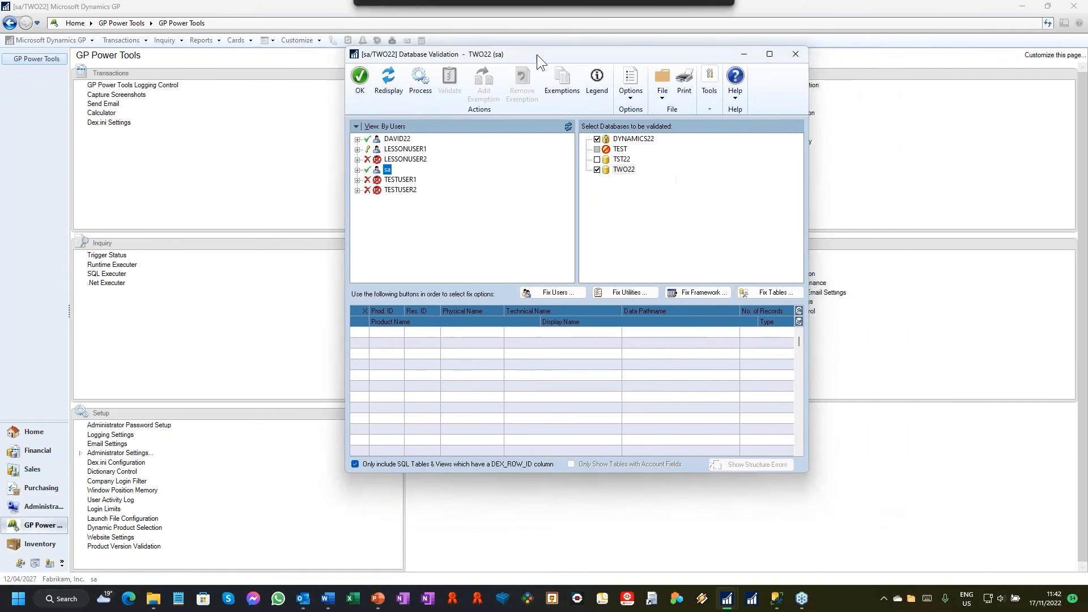
Step: Open Fix Users and Databases, enter the DYNSA password, and mark all SQL databases for assigning DYNSA as dbo
click(562, 291)
click(519, 331)
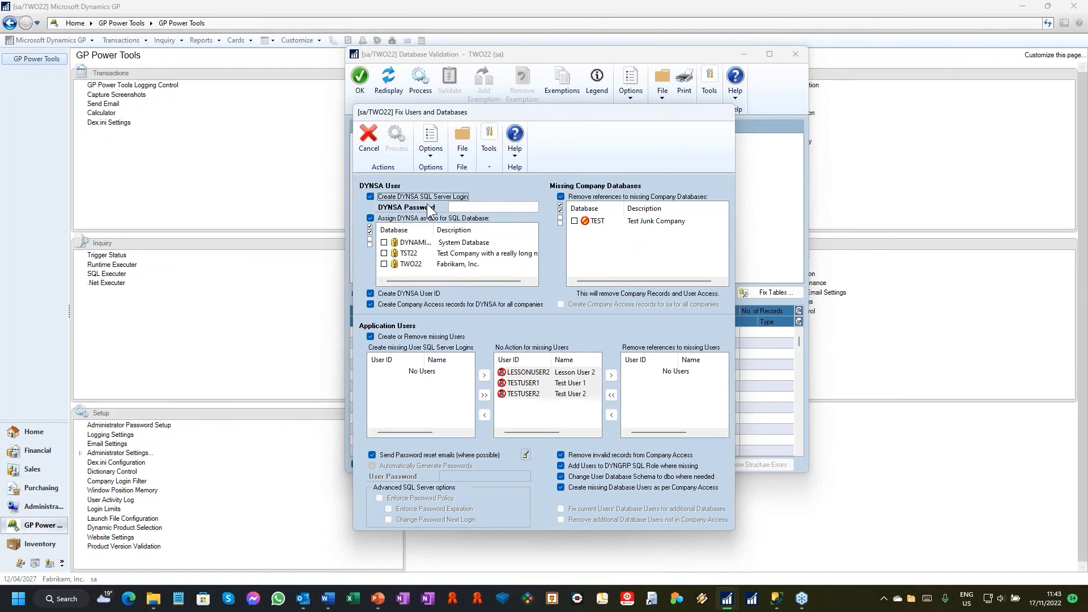
click(478, 206)
text(••••••)
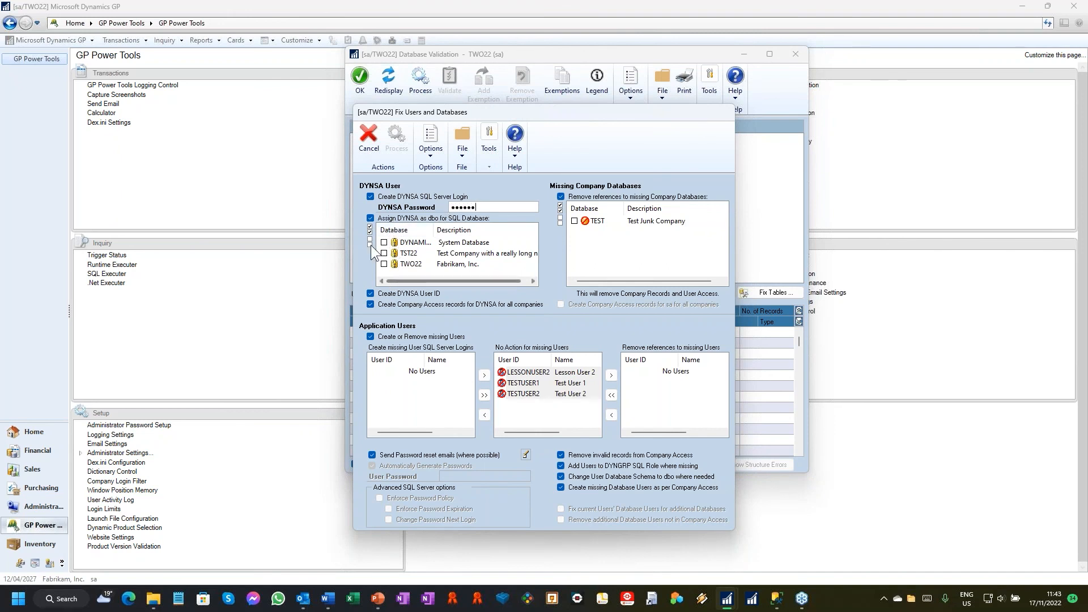
click(370, 228)
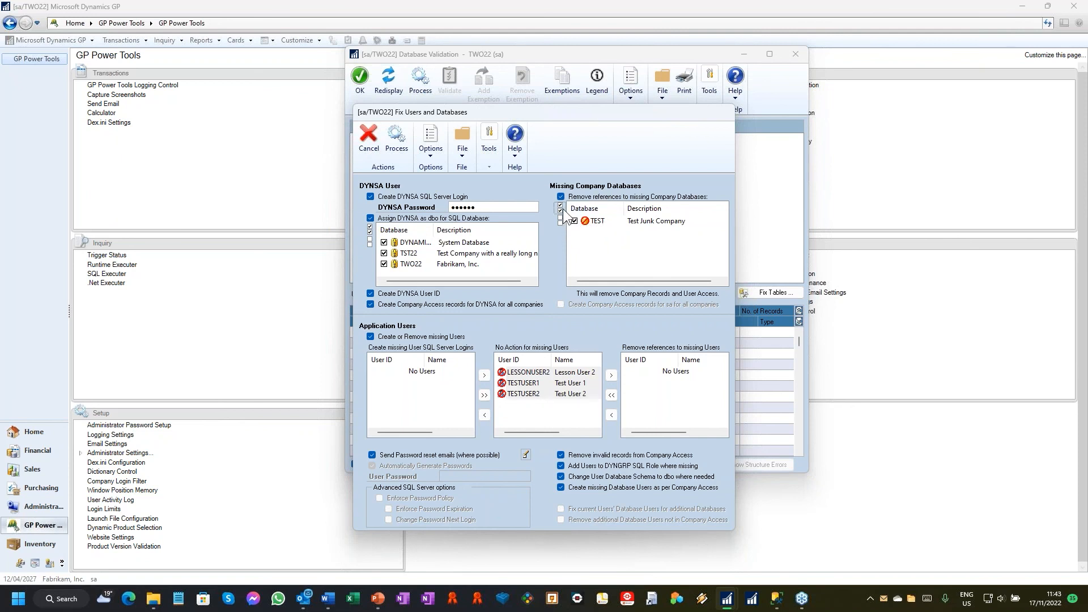
Step: Mark the missing TEST company database for reference removal and assign TESTUSER1 and TESTUSER2 to the users whose references are removed
click(574, 221)
click(538, 384)
shift+click(585, 393)
click(612, 376)
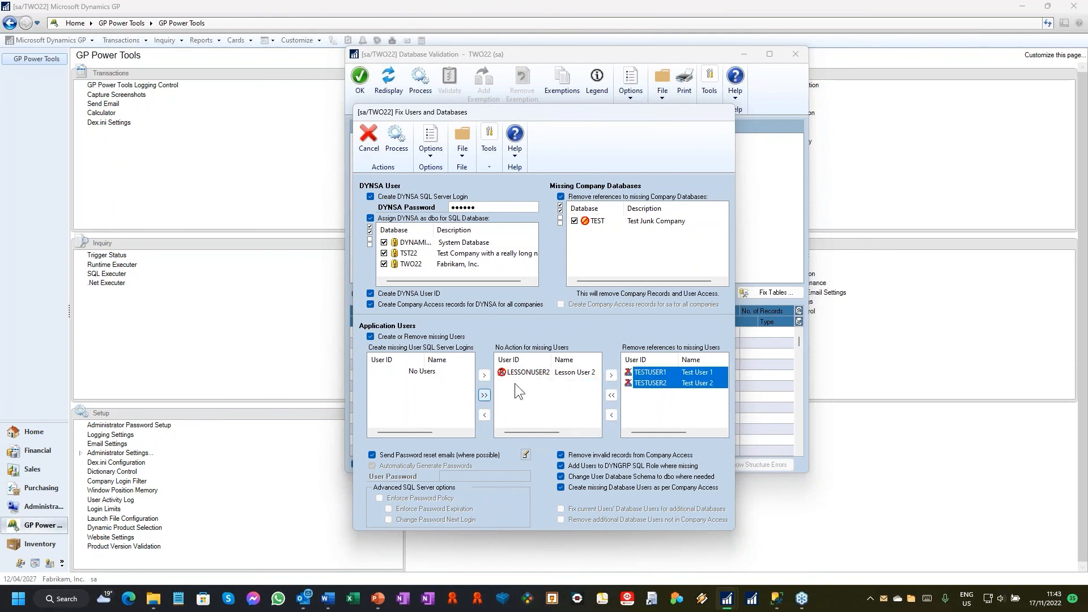
Step: Assign LESSONUSER2 to login creation and enable Enforce Password Policy, Enforce Password Expiration and Change Password Next Login
click(538, 372)
click(485, 416)
click(457, 373)
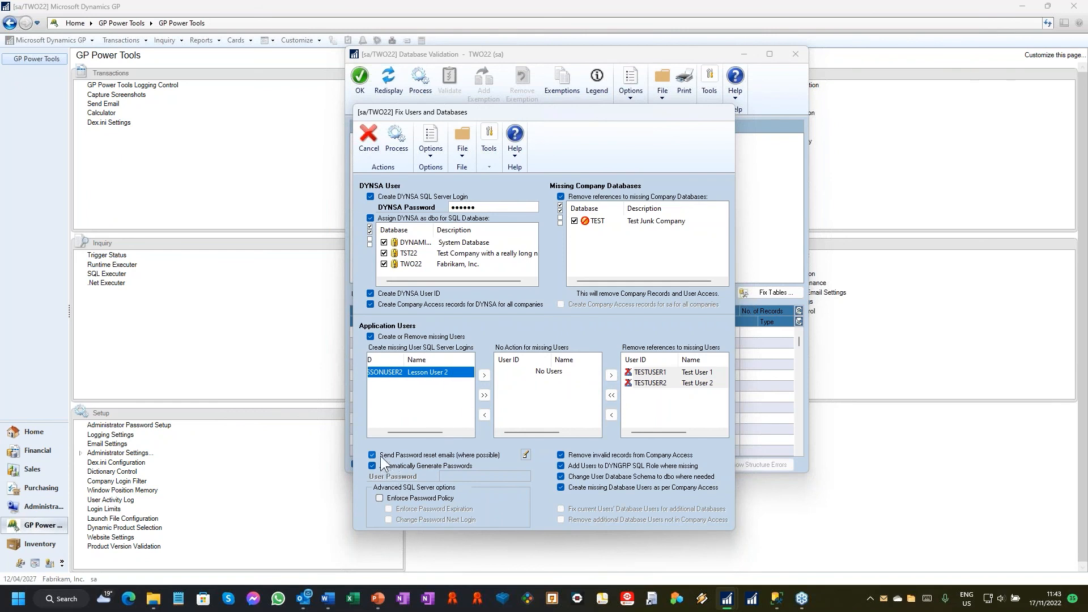
click(380, 498)
click(389, 509)
click(388, 519)
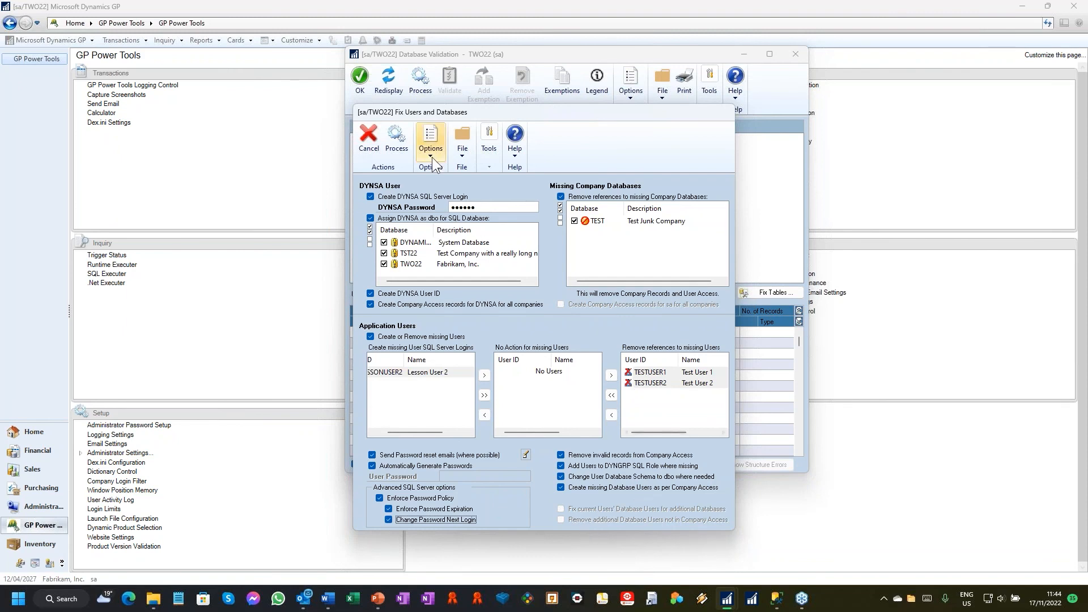
Step: Process the user and database fixes, accept the backup warning, and output the Database Validation Passwords report to screen
click(397, 141)
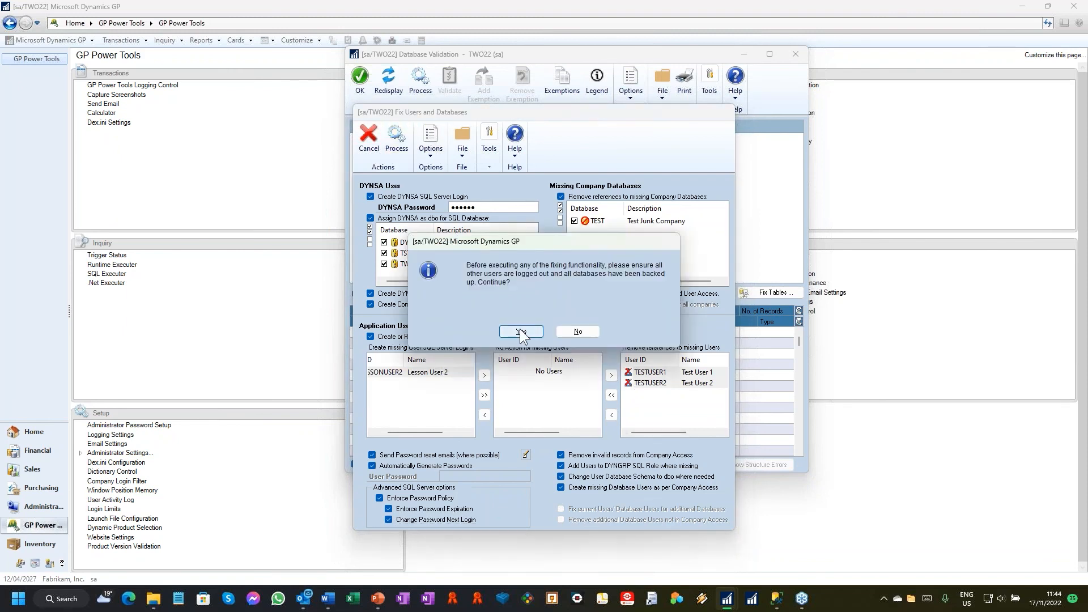
click(519, 330)
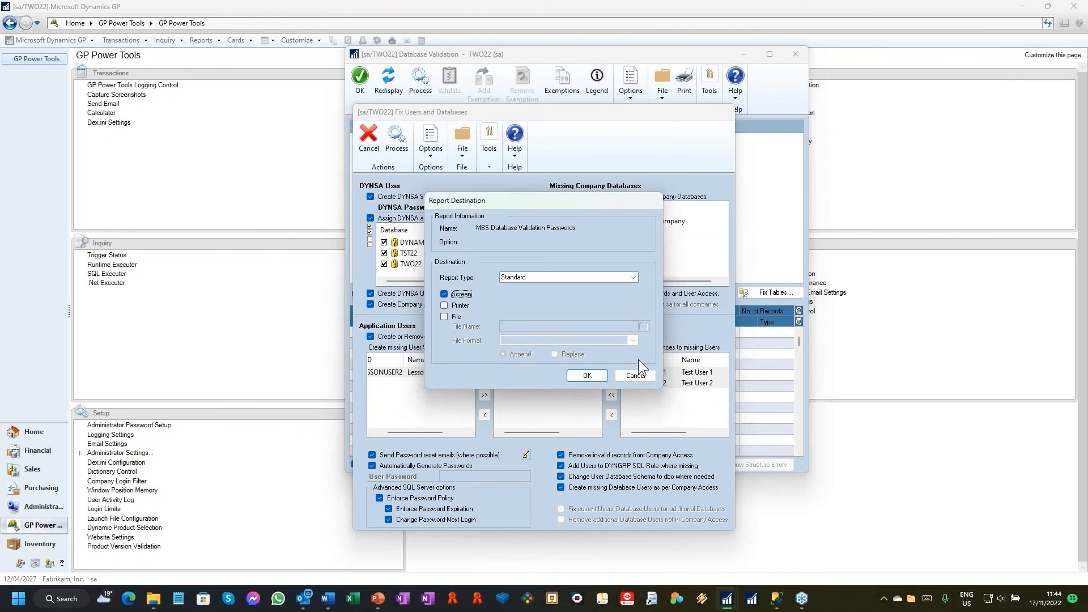
click(594, 378)
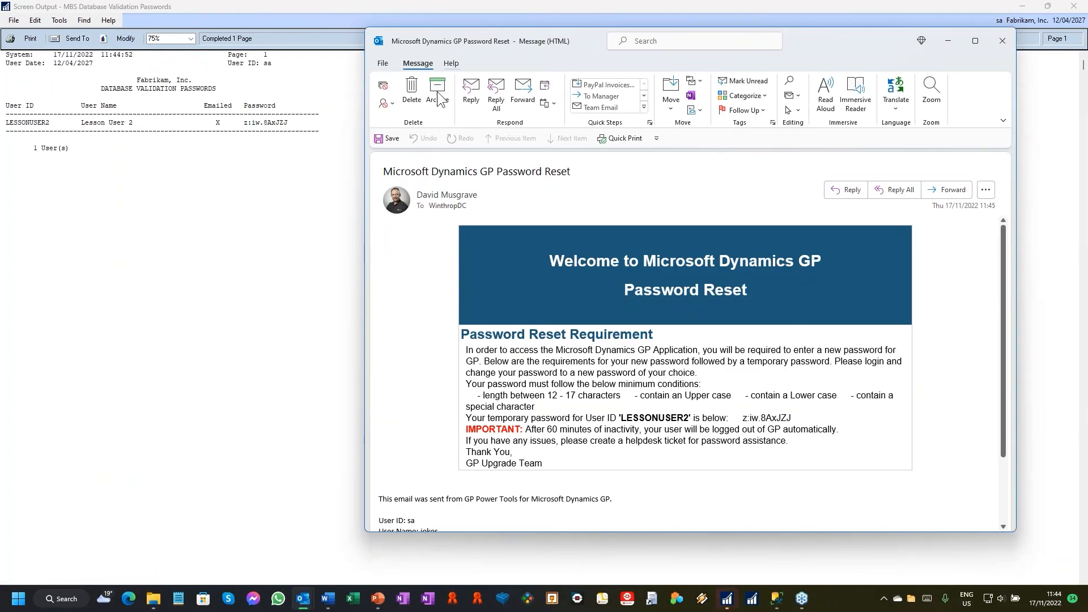
Step: Delete the Microsoft Dynamics GP Password Reset email, then restore the passwords report window from full screen and close it
click(415, 97)
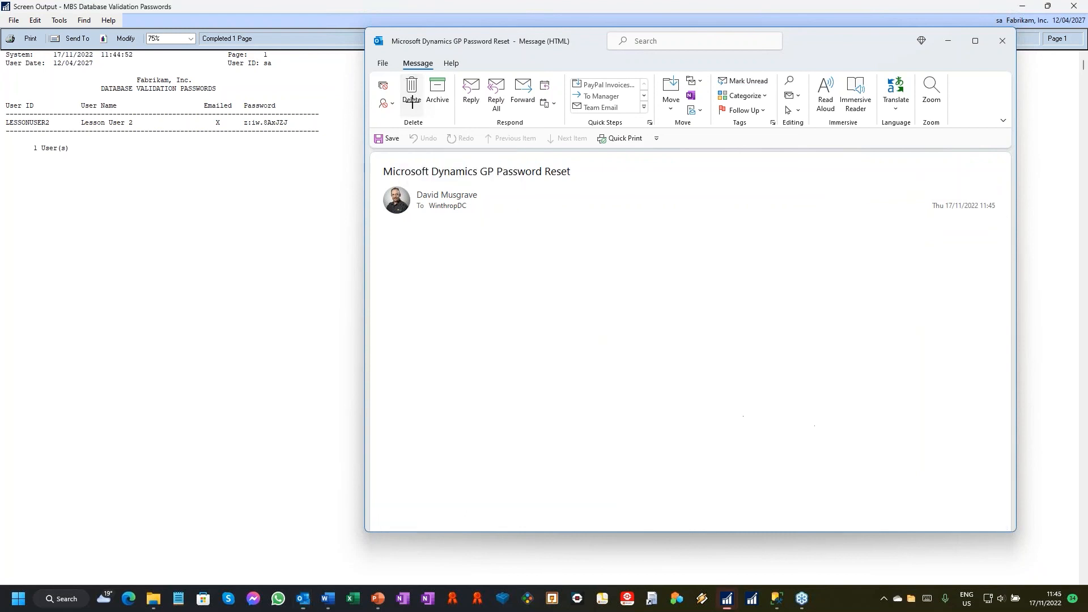
double_click(312, 4)
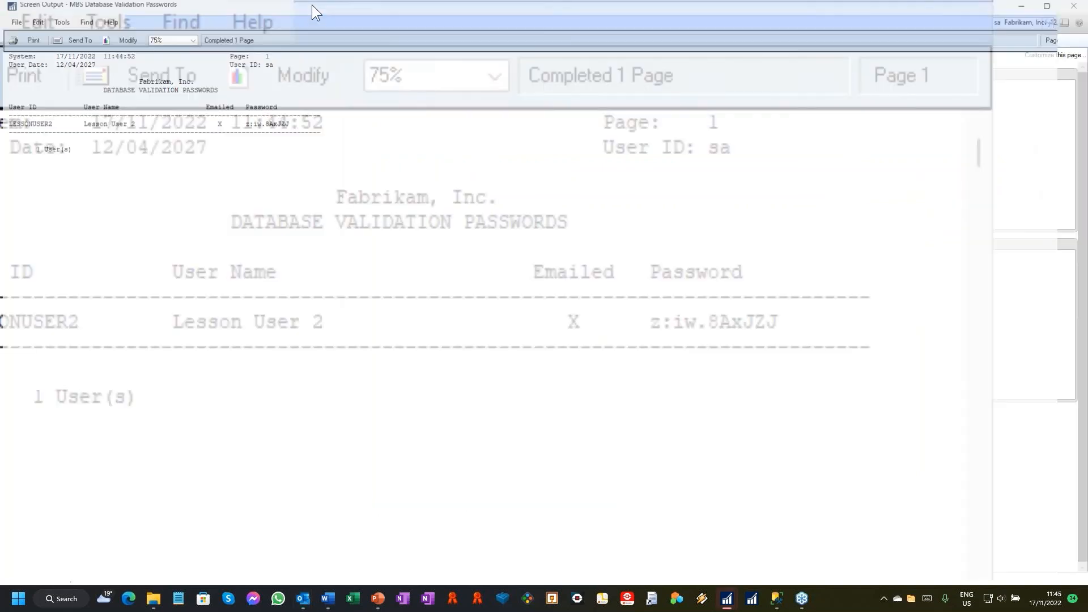
drag(368, 63, 370, 63)
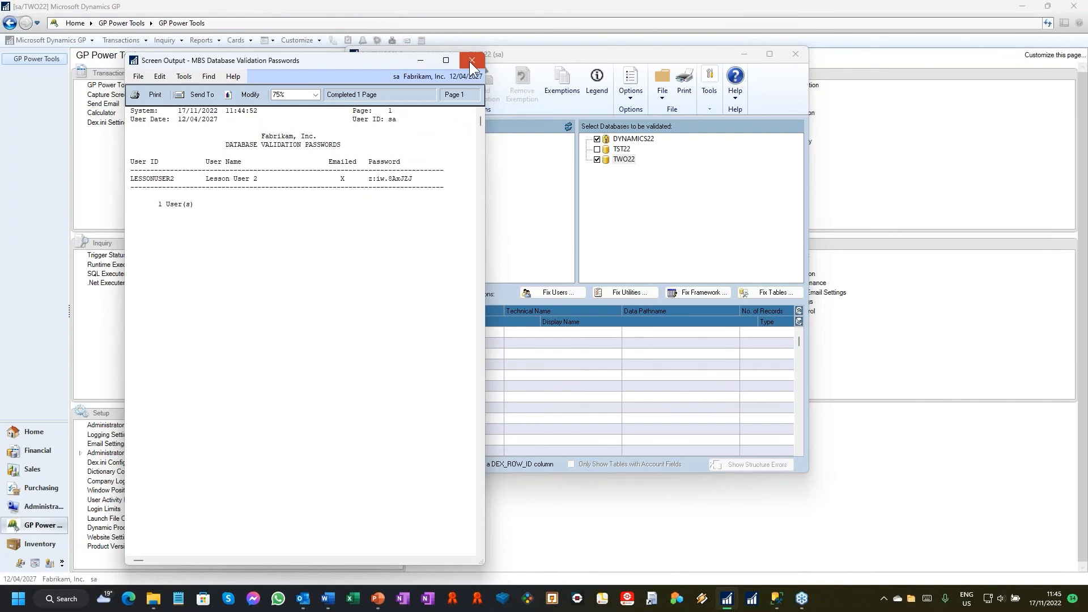
click(472, 62)
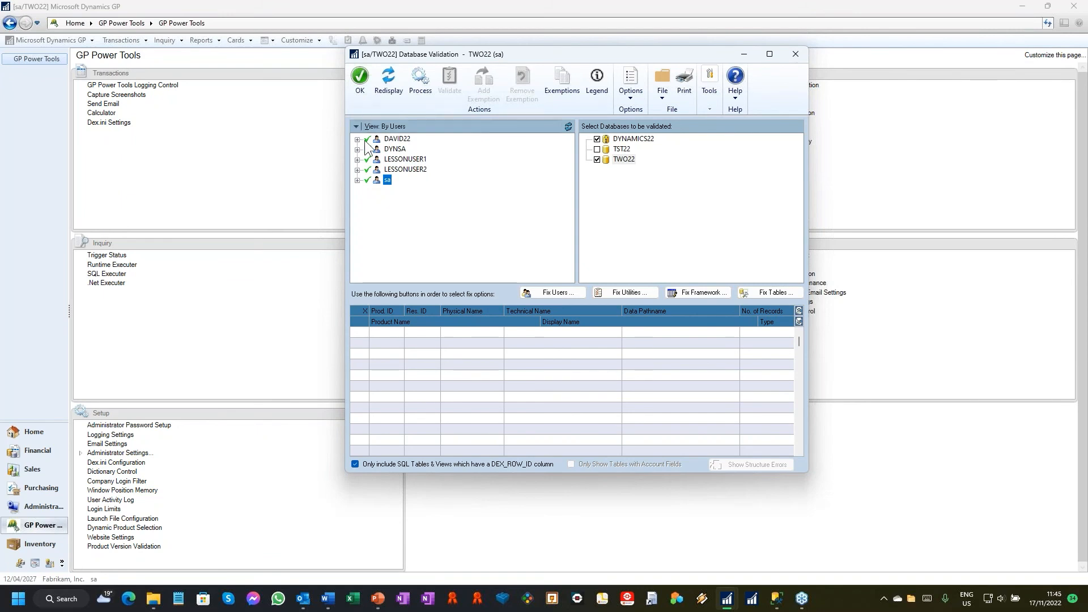
Step: Process Fix Dynamics Utilities Data to remove references to products and company databases which are not installed, accepting the backup warnings
click(627, 294)
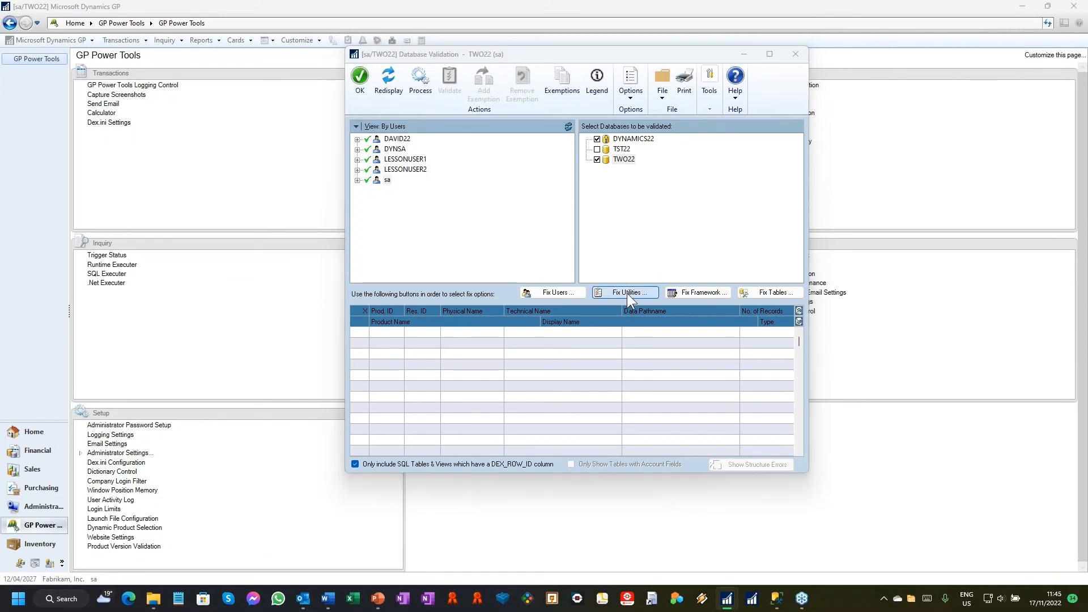
click(520, 331)
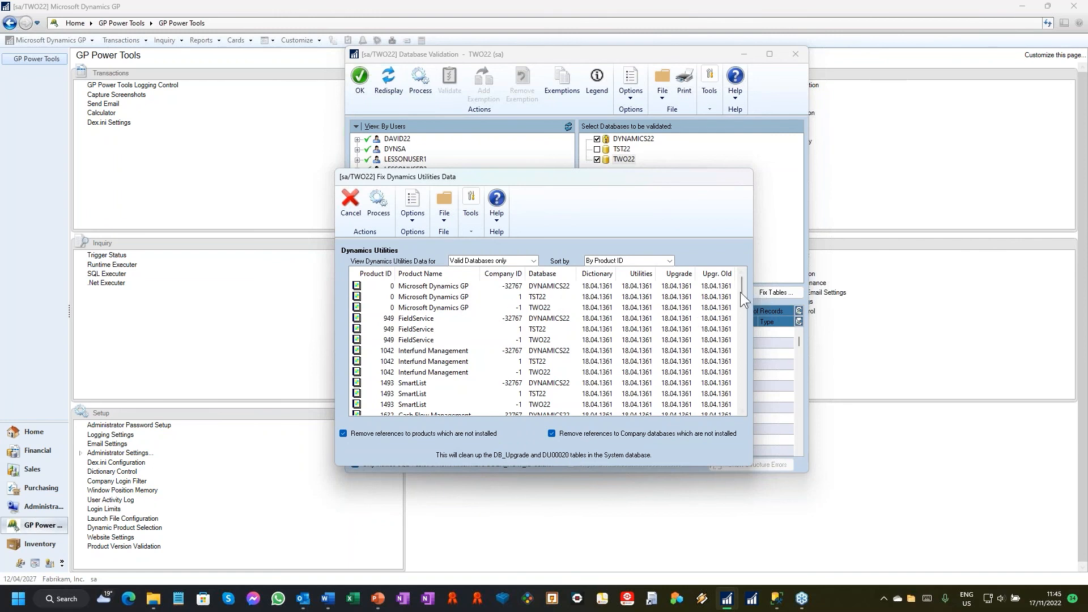
click(378, 203)
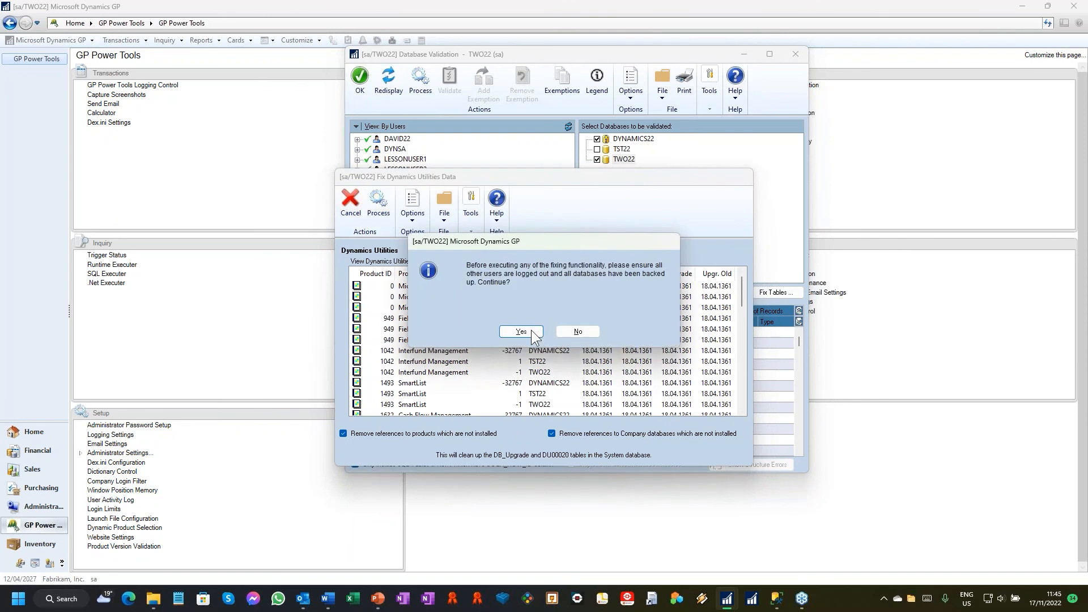
click(584, 329)
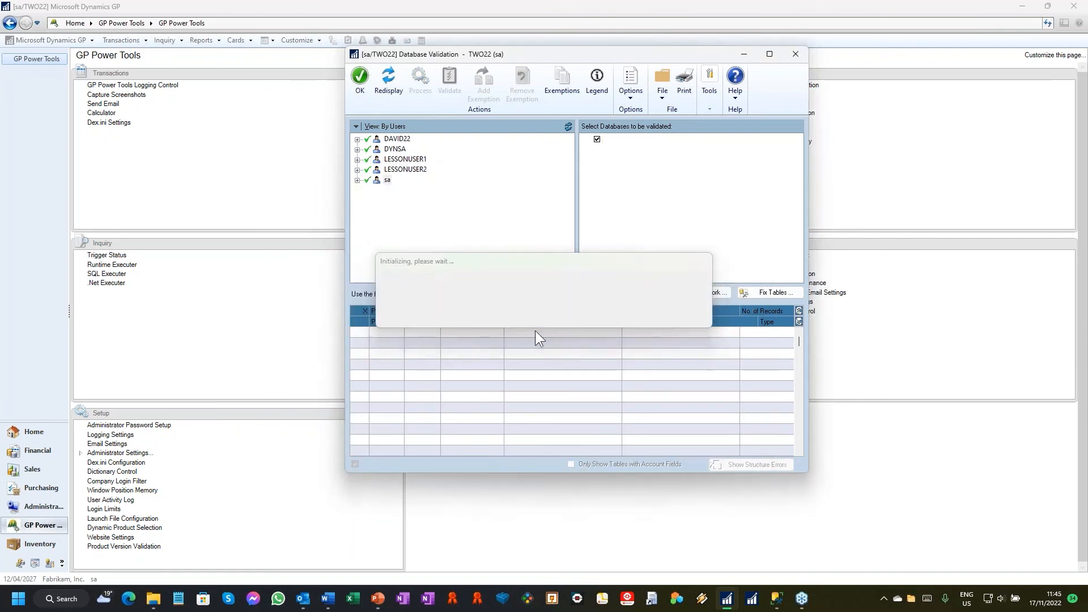
Step: Process Fix Account Framework to update the System Database settings to match the Application Account Framework, accepting the backup warnings
click(692, 294)
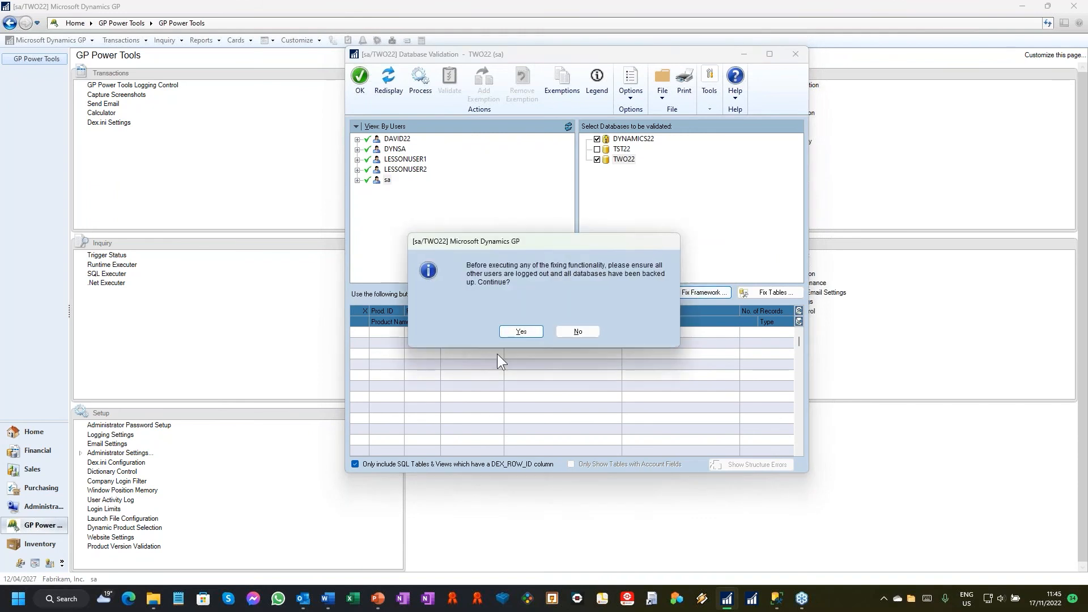
click(520, 331)
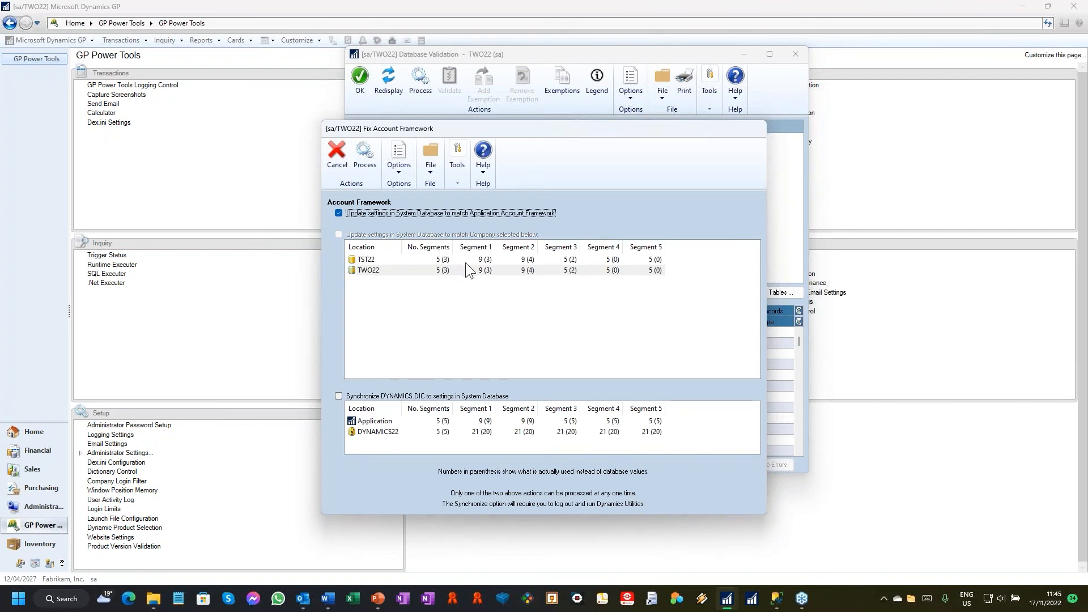
click(363, 433)
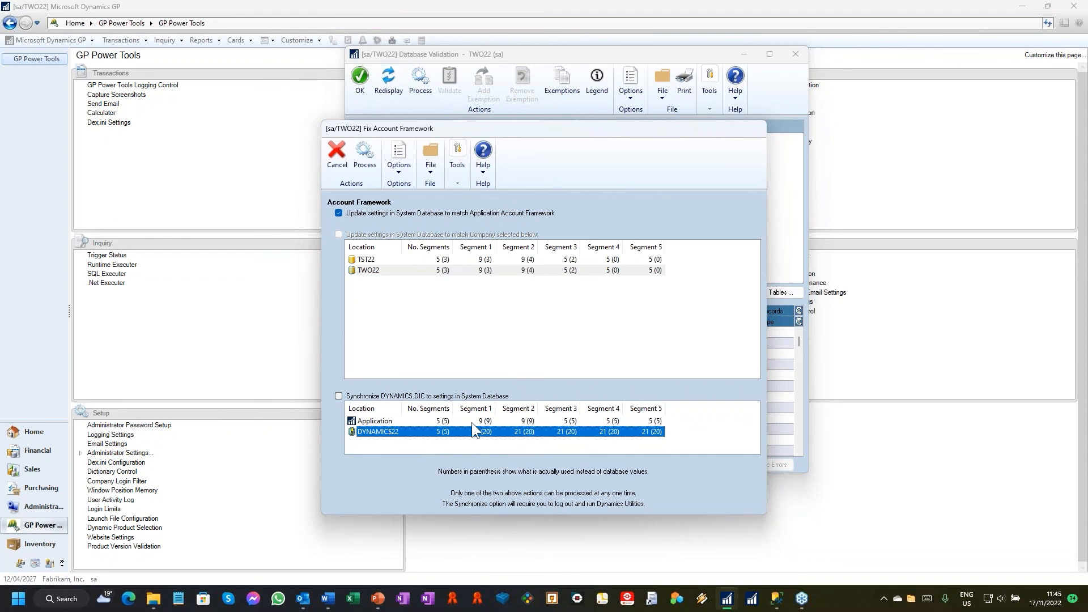
click(365, 154)
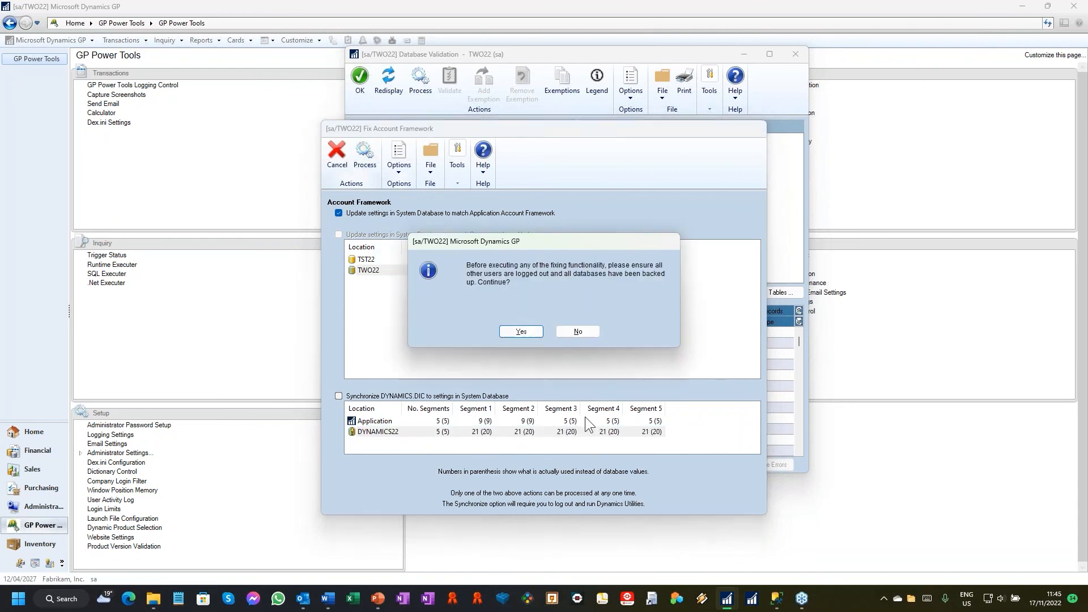
click(529, 335)
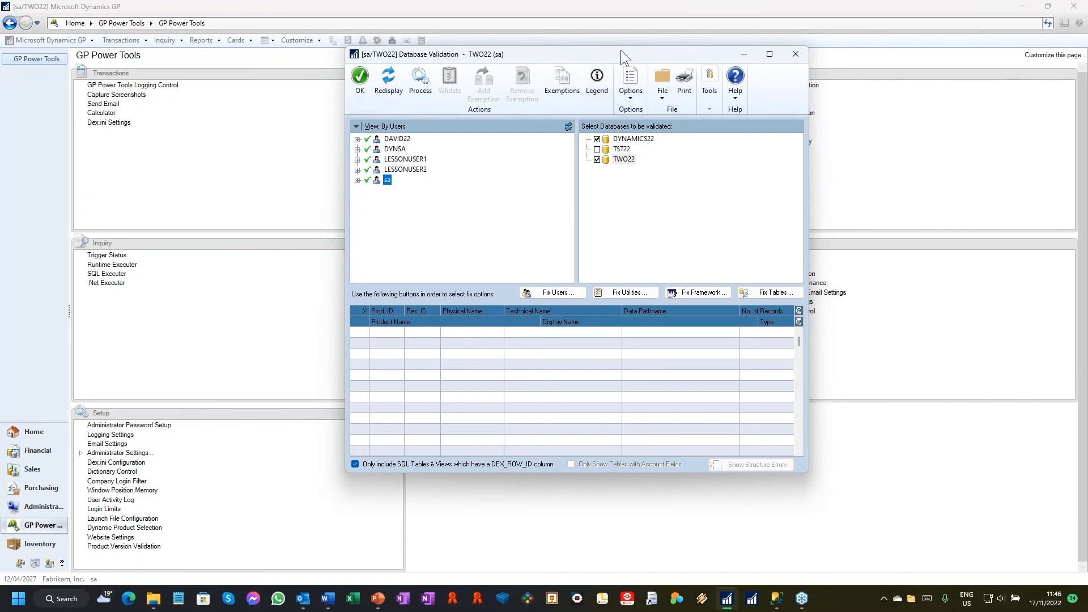
Step: Reposition Database Validation, process DYNAMICS22 and TWO22, and expand both databases in the results tree
drag(626, 53, 660, 46)
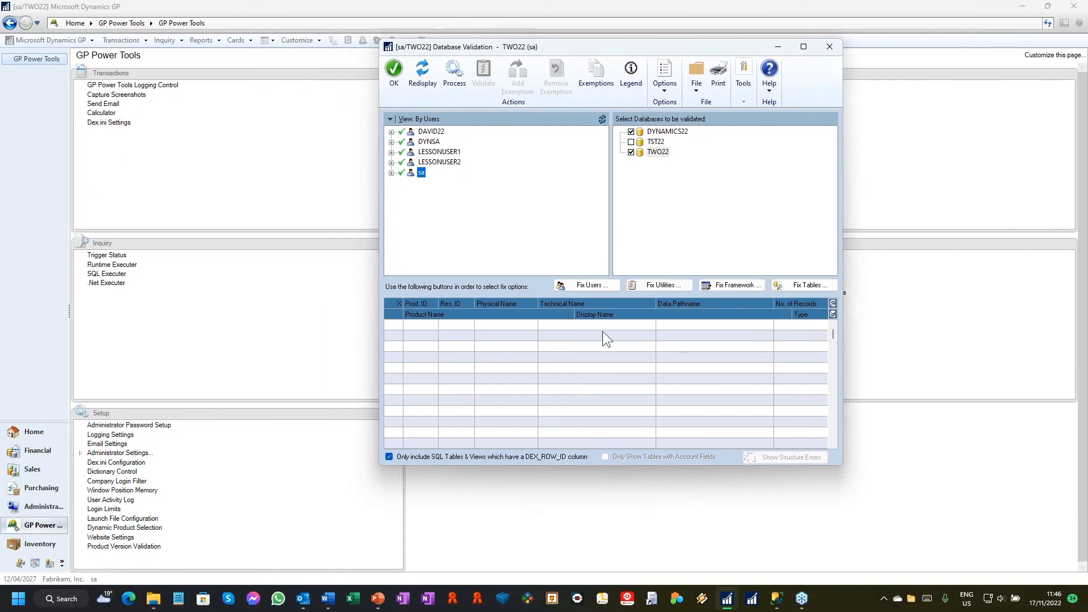
click(458, 75)
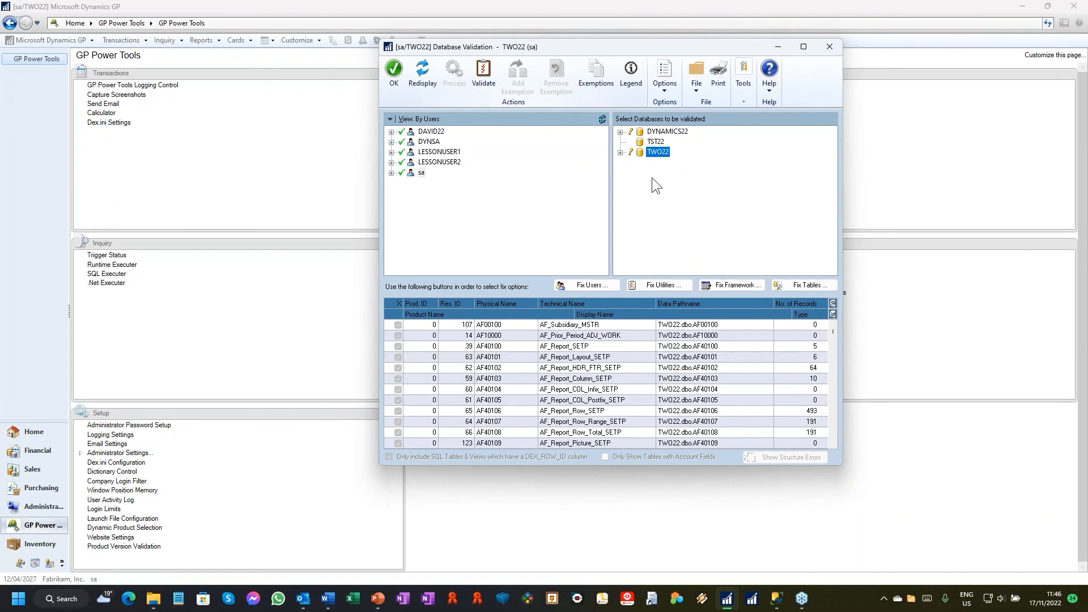
click(621, 132)
click(621, 183)
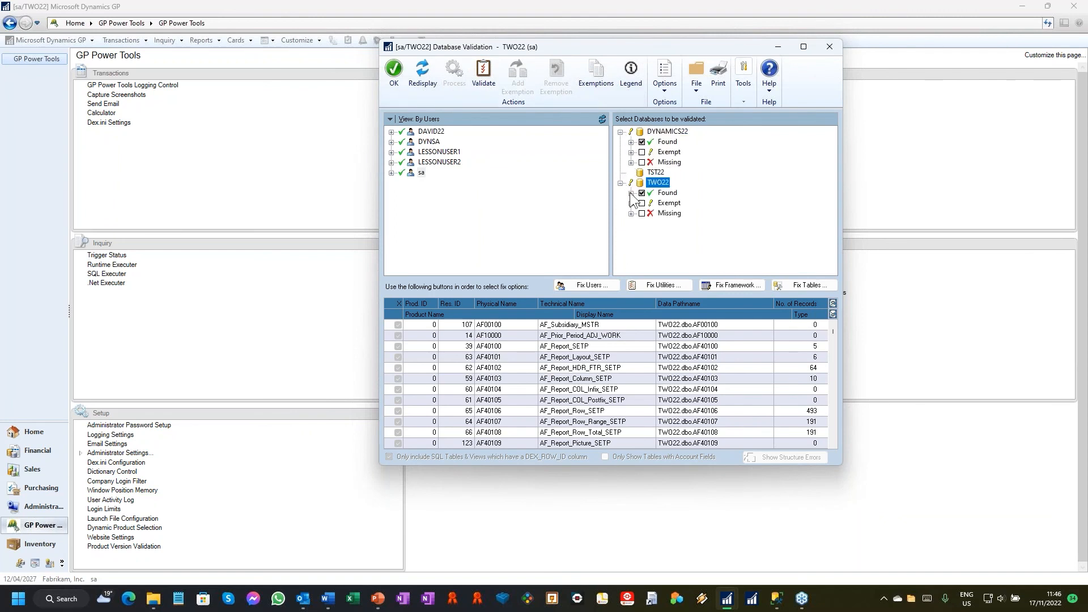
Step: Expand the found tables of DYNAMICS22 and review the Dexterity and SQL (Found) table list
click(632, 142)
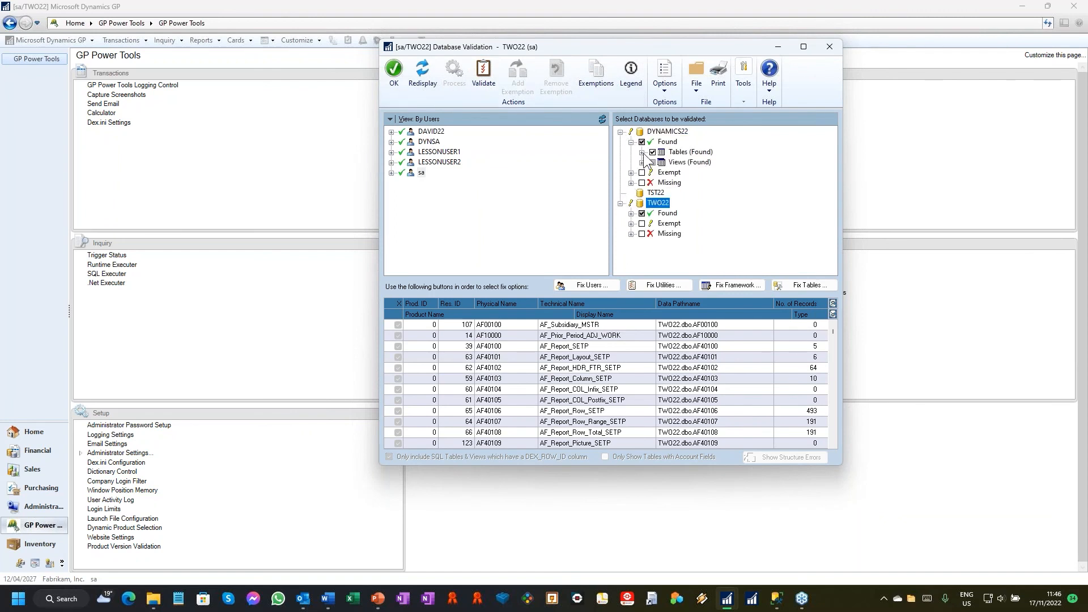
click(642, 153)
click(715, 163)
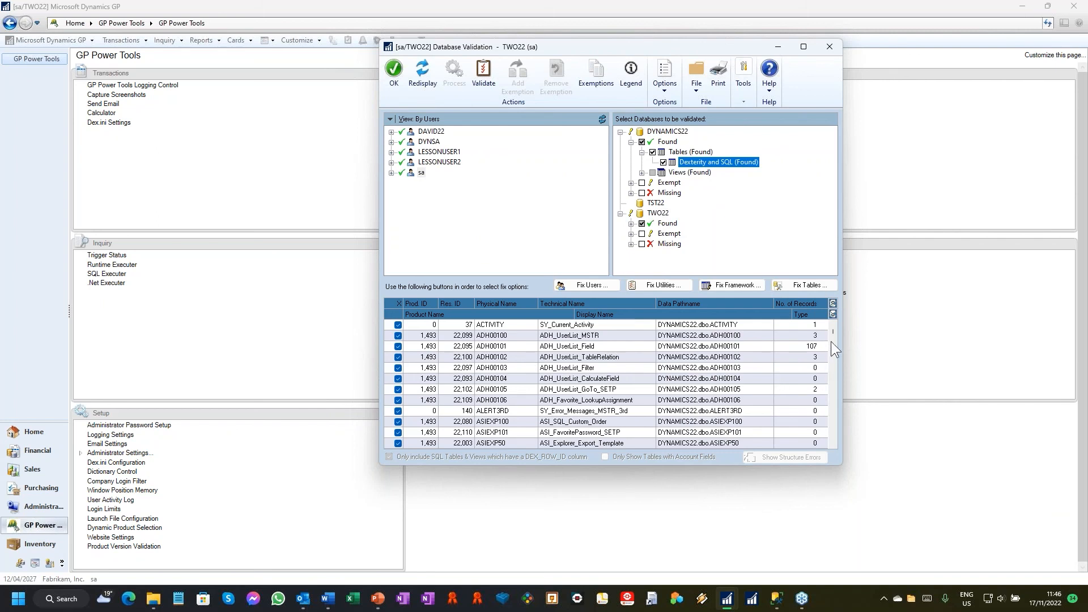
click(572, 391)
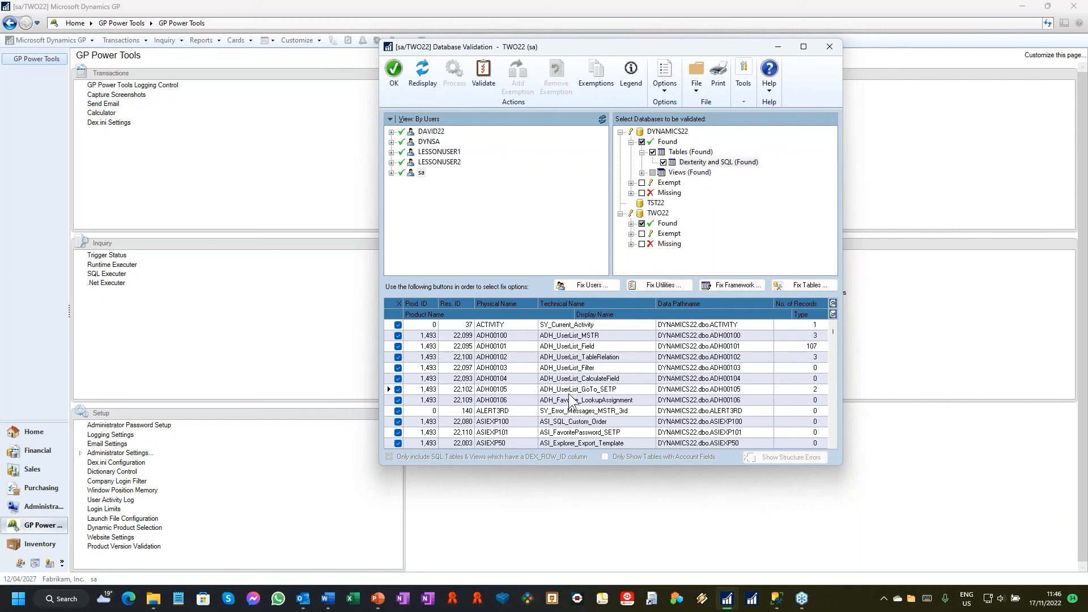
scroll(572, 392, down, 2)
scroll(572, 392, up, 2)
Step: Examine the tables listed as Missing and Exempt for DYNAMICS22
click(668, 193)
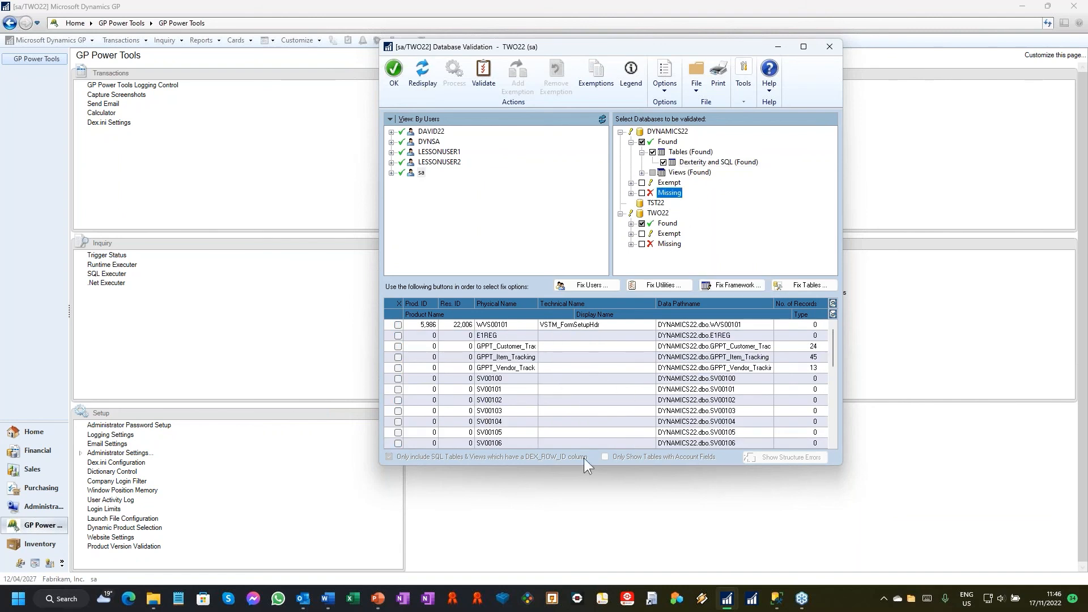
click(494, 388)
scroll(487, 374, down, 2)
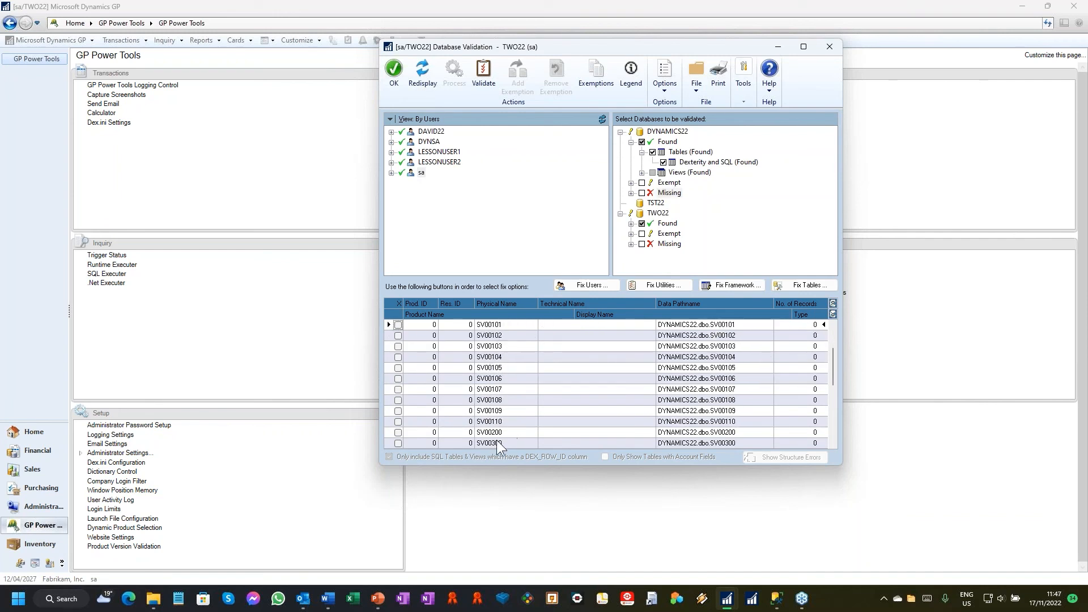
scroll(519, 380, up, 2)
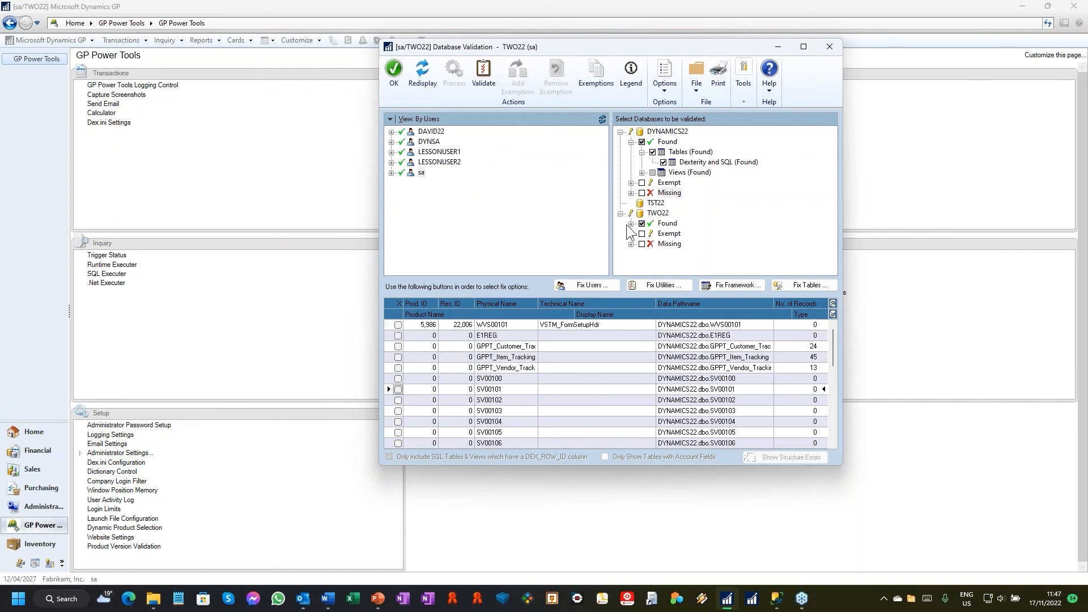
click(669, 183)
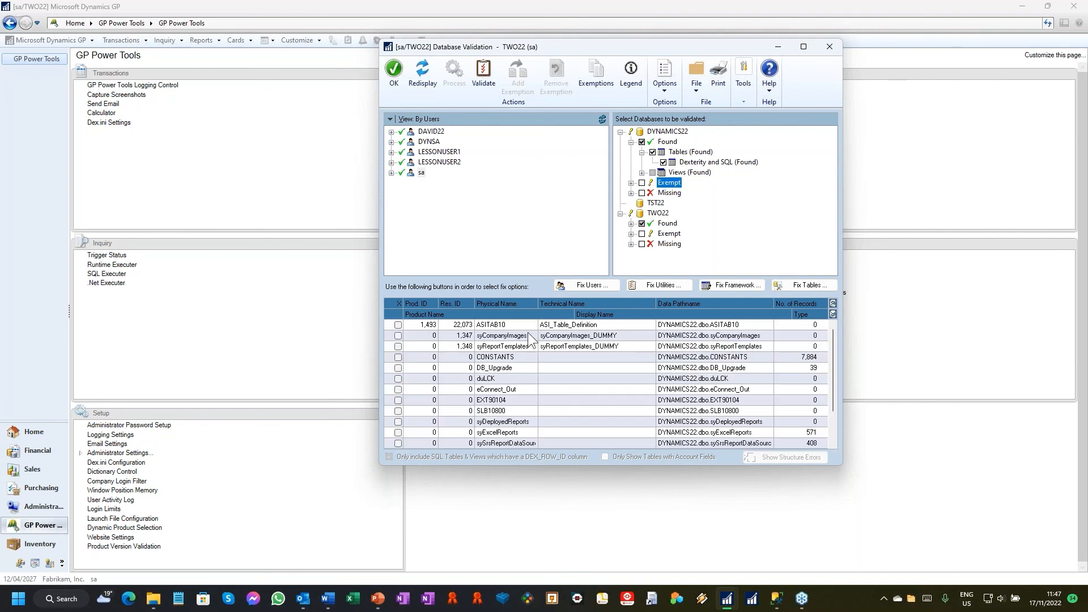
click(600, 347)
scroll(629, 363, down, 2)
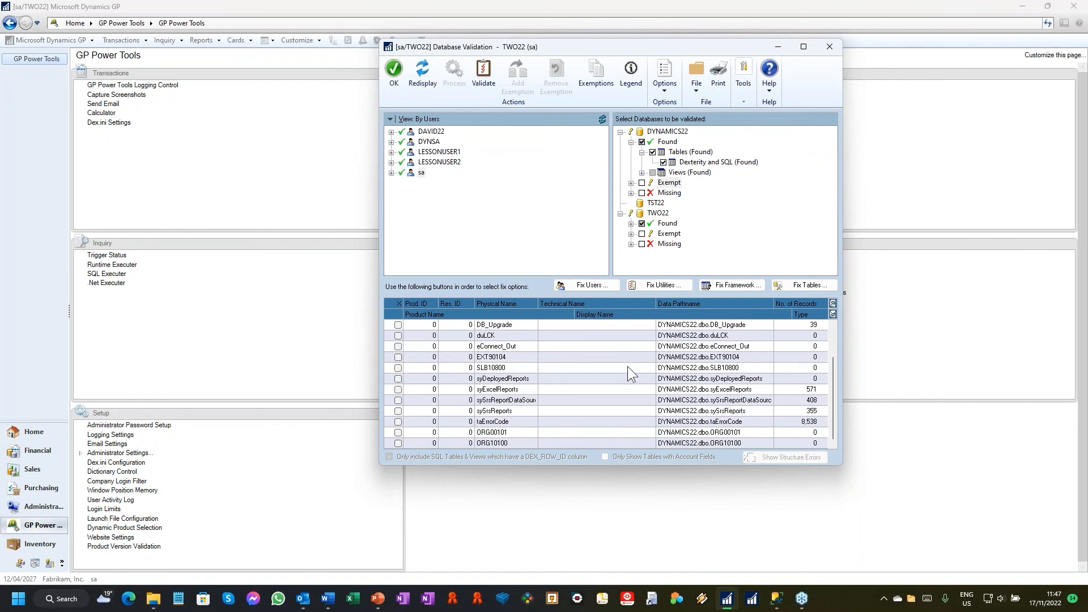
scroll(627, 386, up, 2)
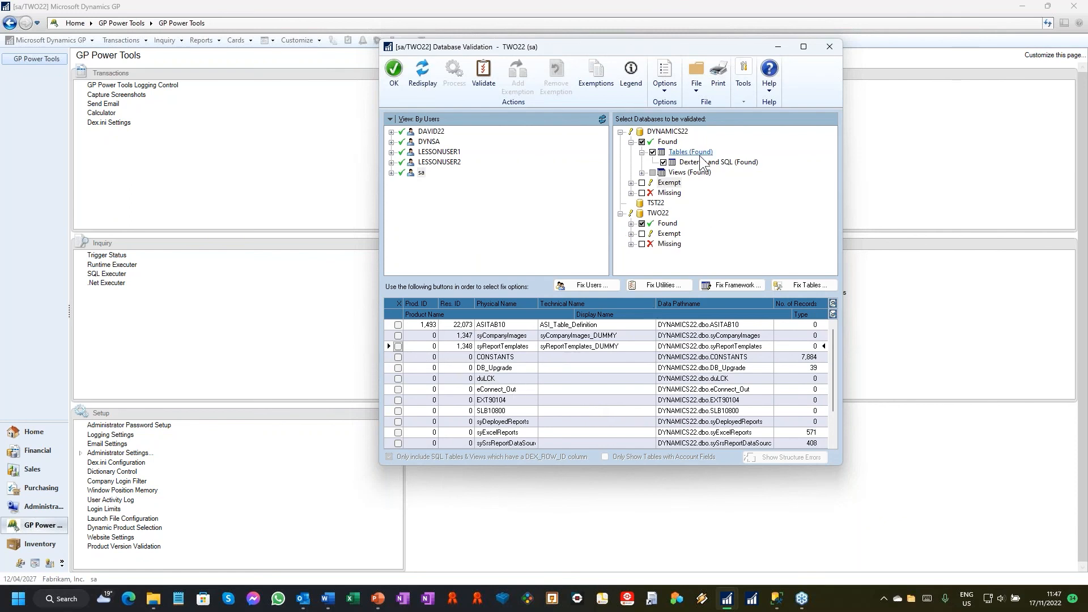
Step: Exclude the found objects of TWO22 from validation and display the Dexterity and SQL (Found) tables of DYNAMICS22
click(747, 162)
click(642, 223)
click(759, 163)
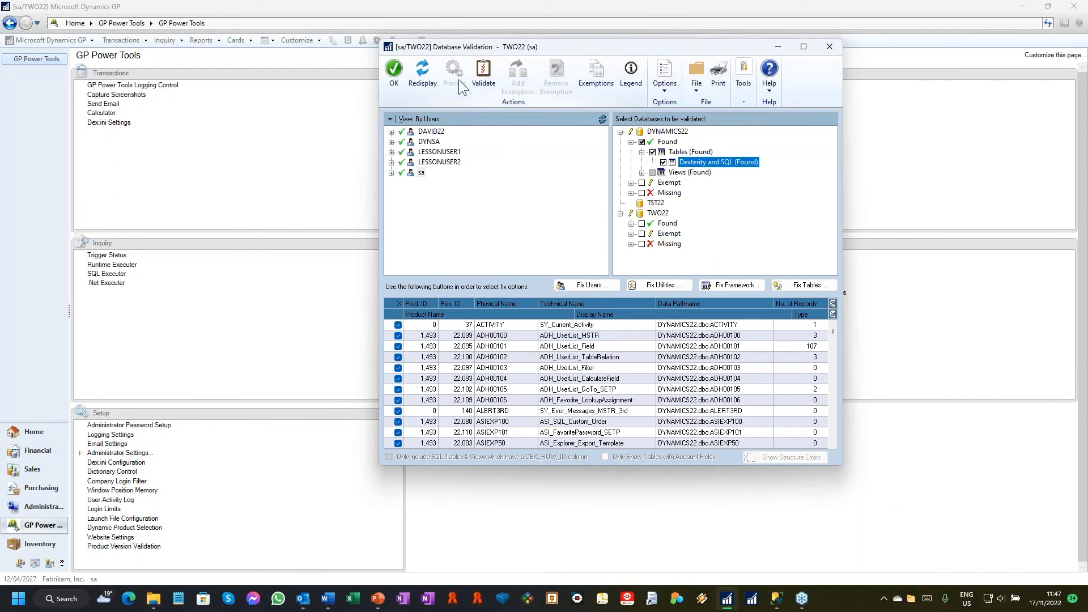
Step: Validate the marked DYNAMICS22 tables, dismiss the report destination, and expand the Dexterity and SQL (Found) results
click(491, 74)
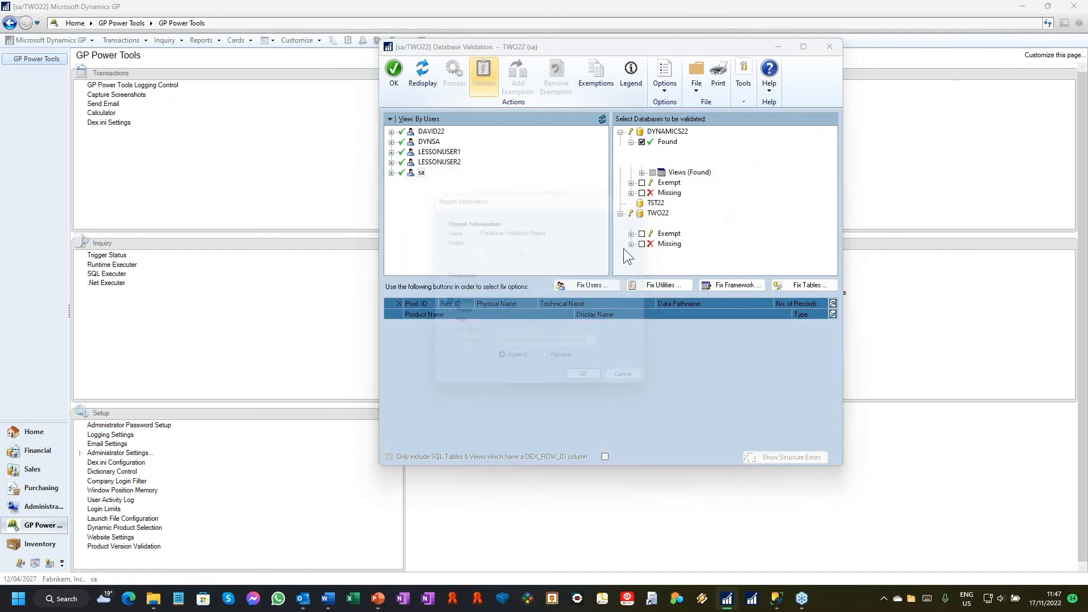
click(639, 388)
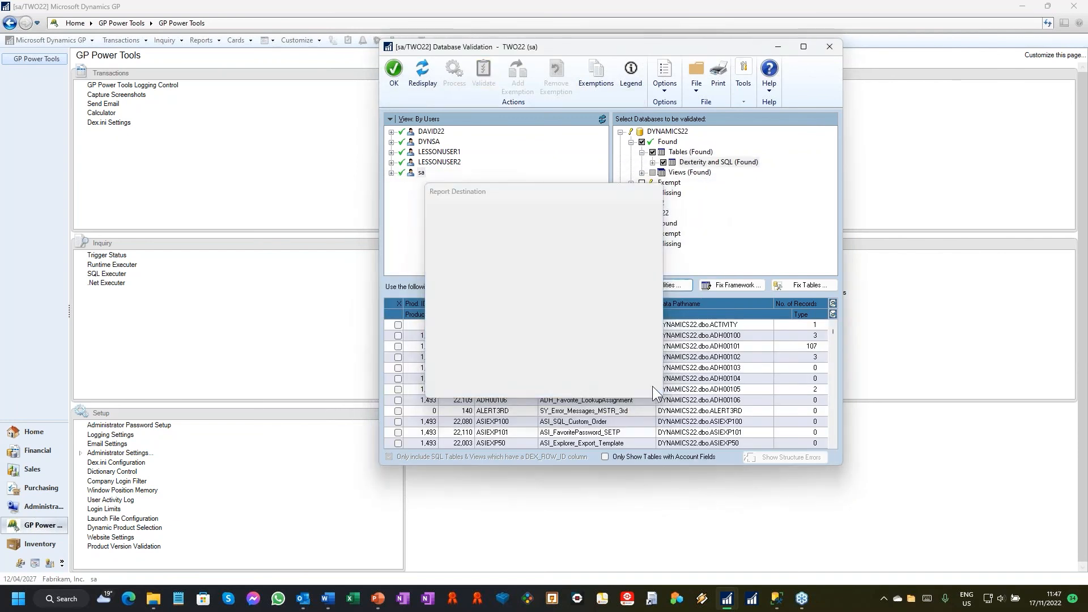
double_click(719, 163)
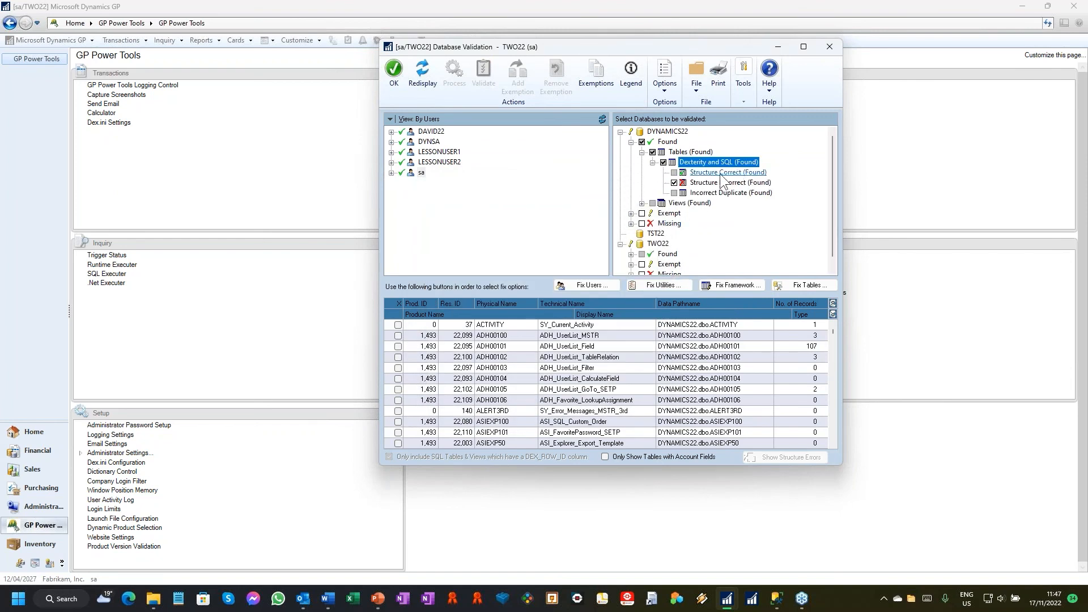
Step: Examine the DYNAMICS22 tables listed as Structure Correct and Incorrect Duplicate, and select the WDC51101 duplicate
click(716, 173)
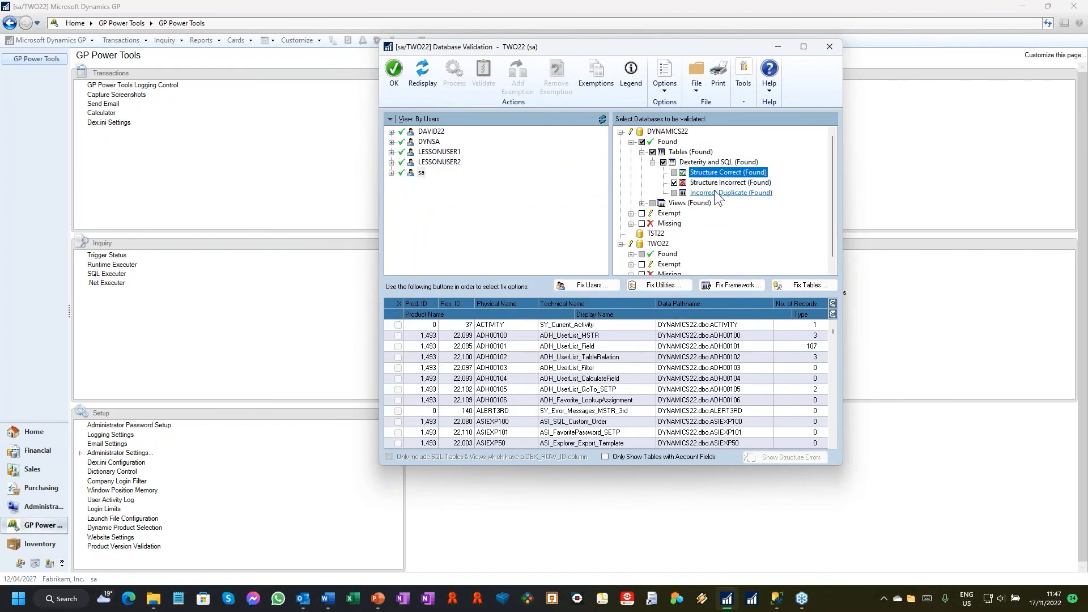
click(735, 193)
click(725, 172)
click(733, 193)
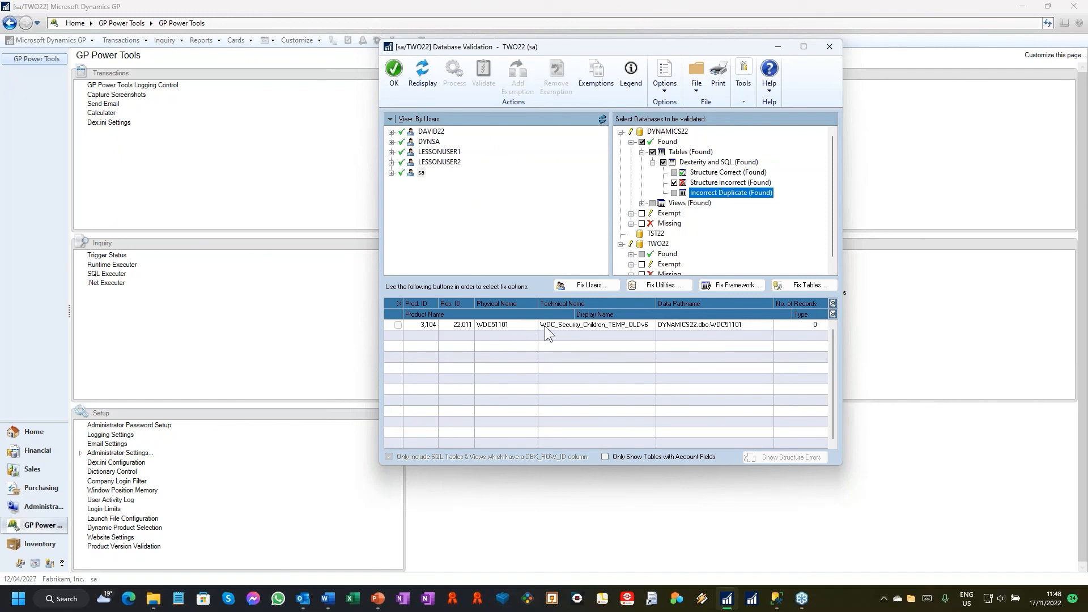
click(592, 326)
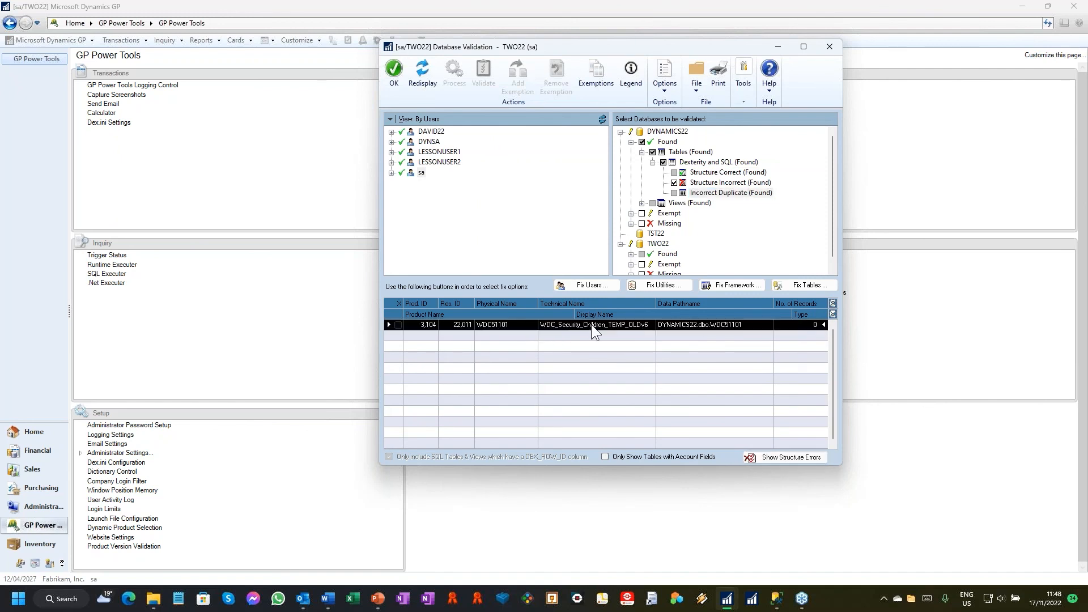
Step: Show the structure errors of the LKACTVTY table listed under Structure Incorrect for DYNAMICS22, and close the error details
click(709, 182)
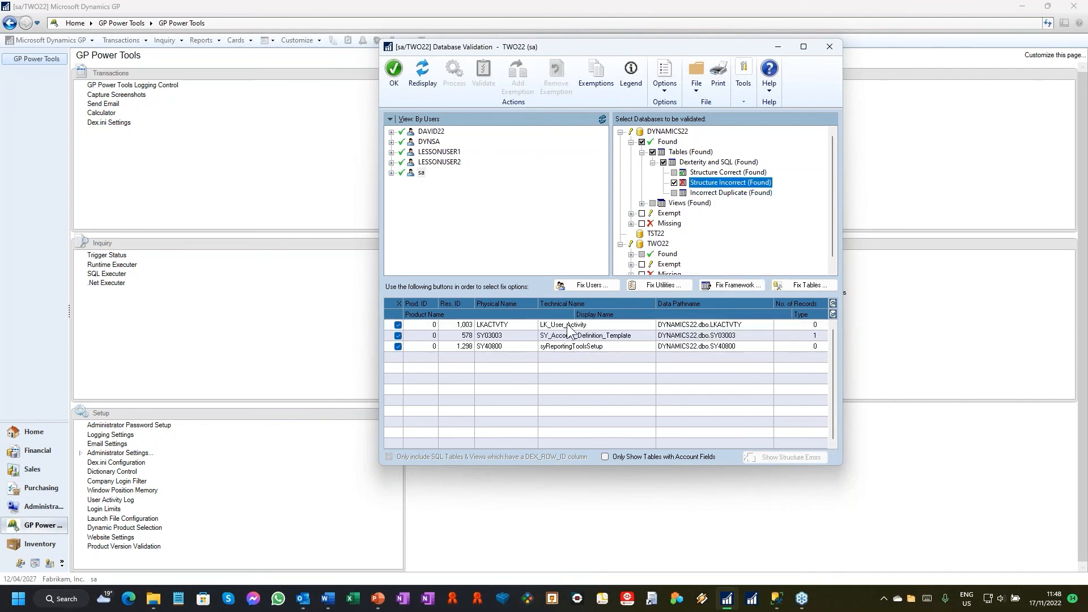
click(569, 326)
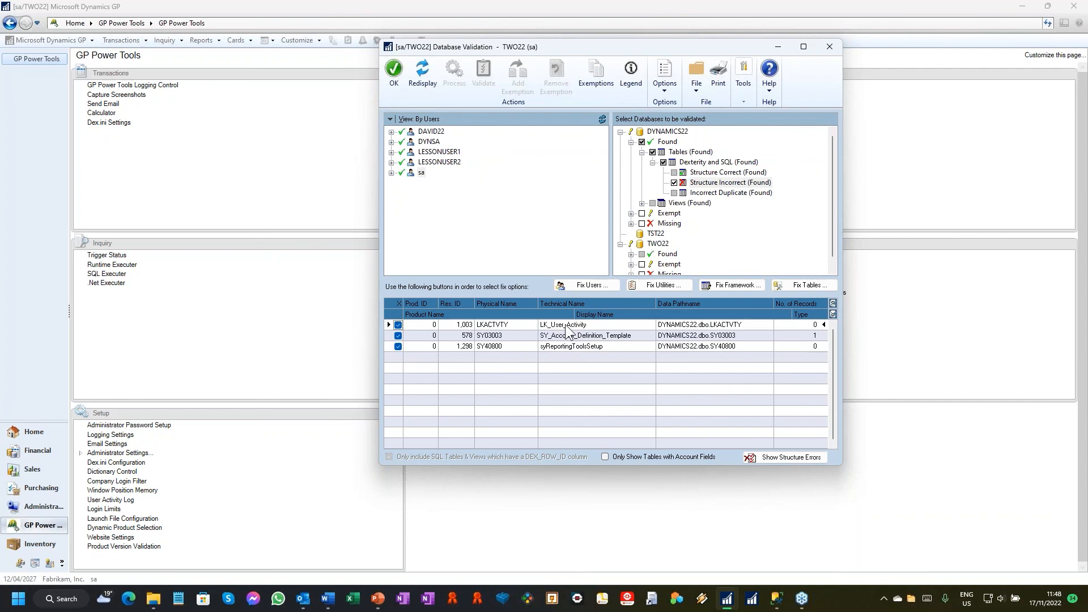
click(795, 457)
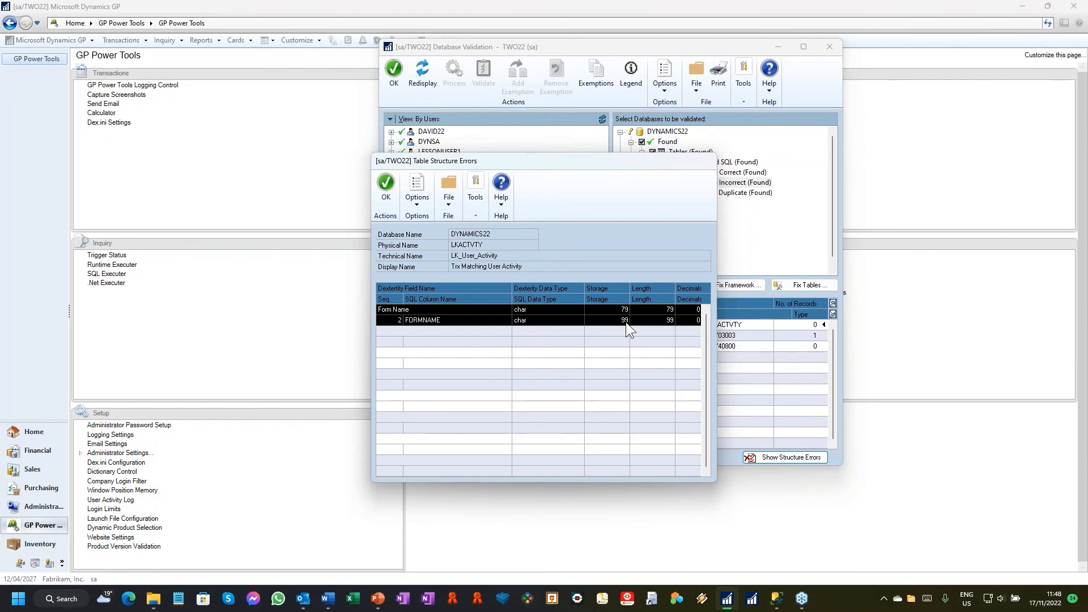
click(381, 197)
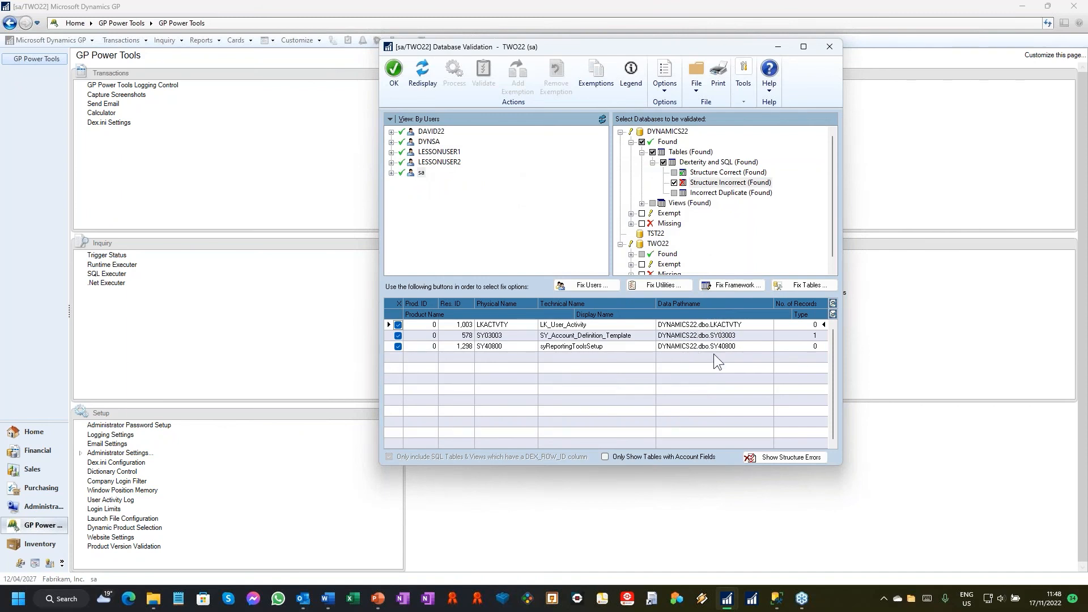
Step: Open the Fix Tables options, accepting the backup reminder, and review the tables offered for recreation, conversion and removal
click(815, 285)
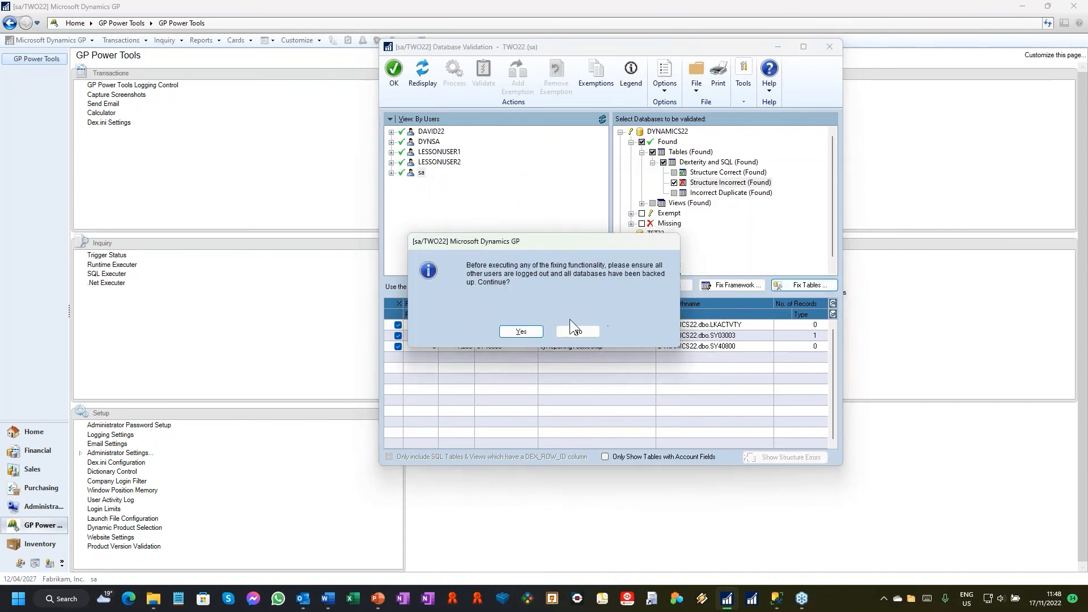
click(520, 332)
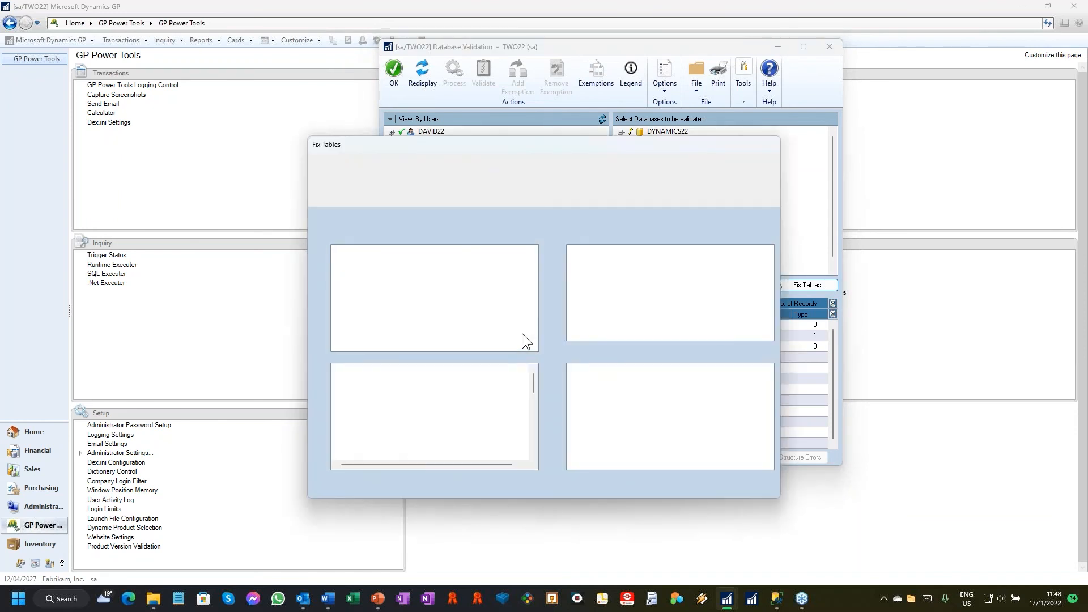
click(396, 266)
click(408, 273)
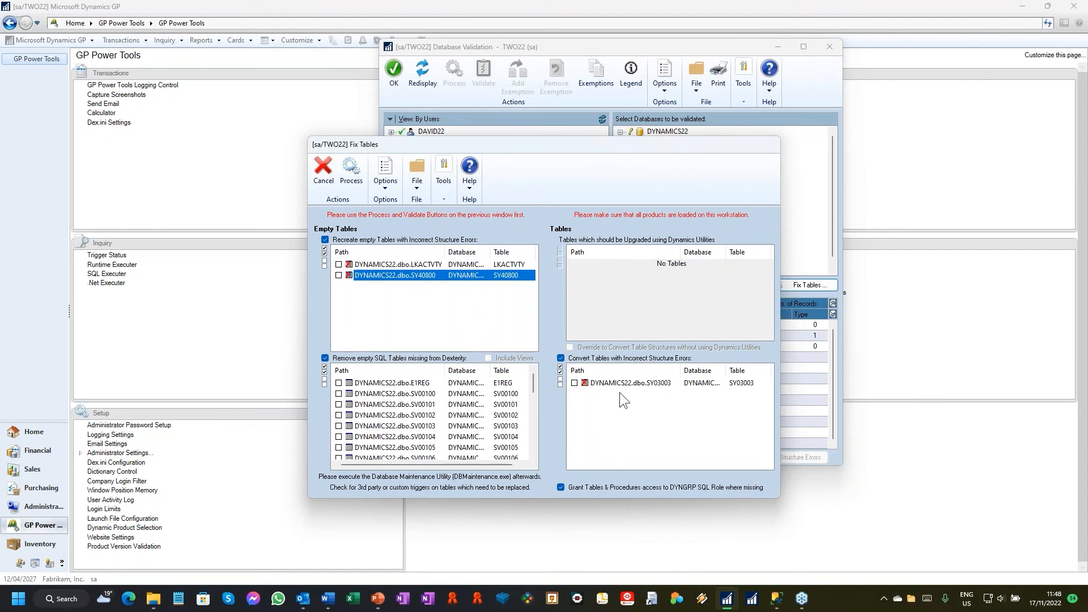
click(640, 386)
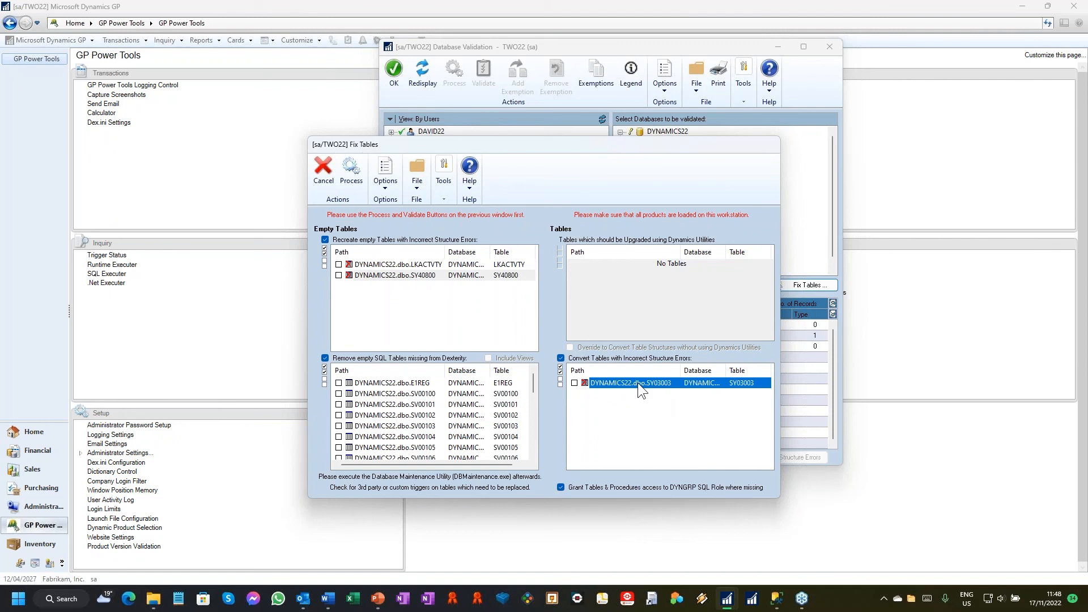
click(395, 393)
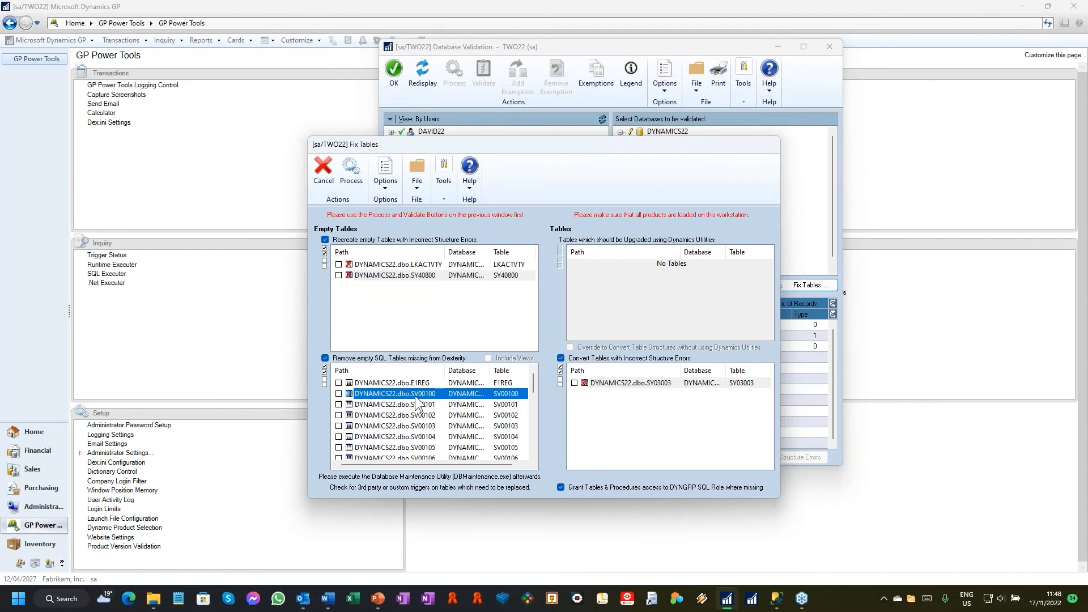
scroll(425, 399, down, 5)
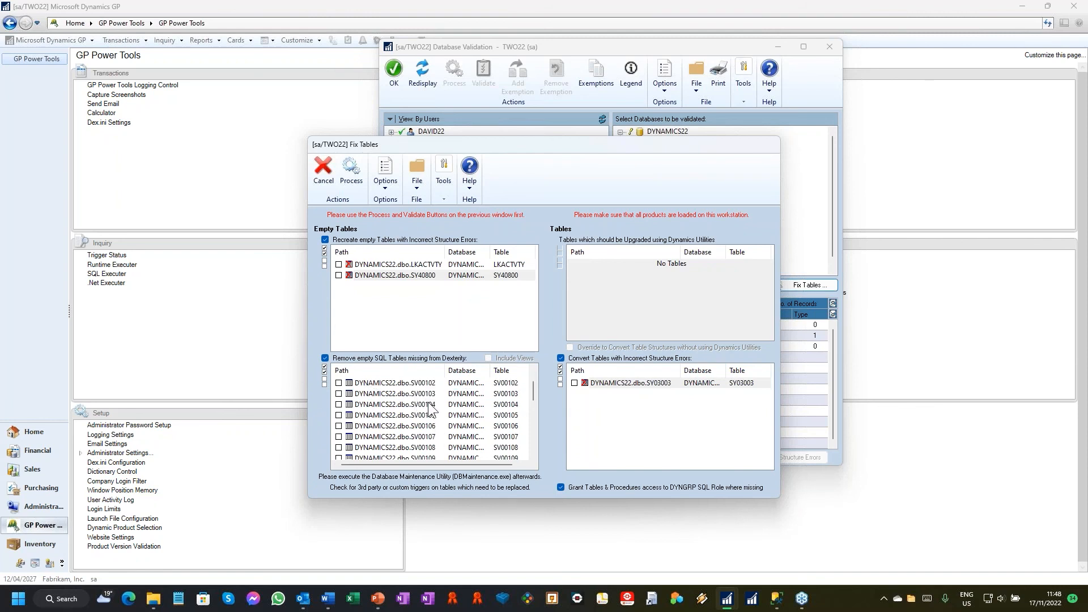
scroll(433, 423, down, 1)
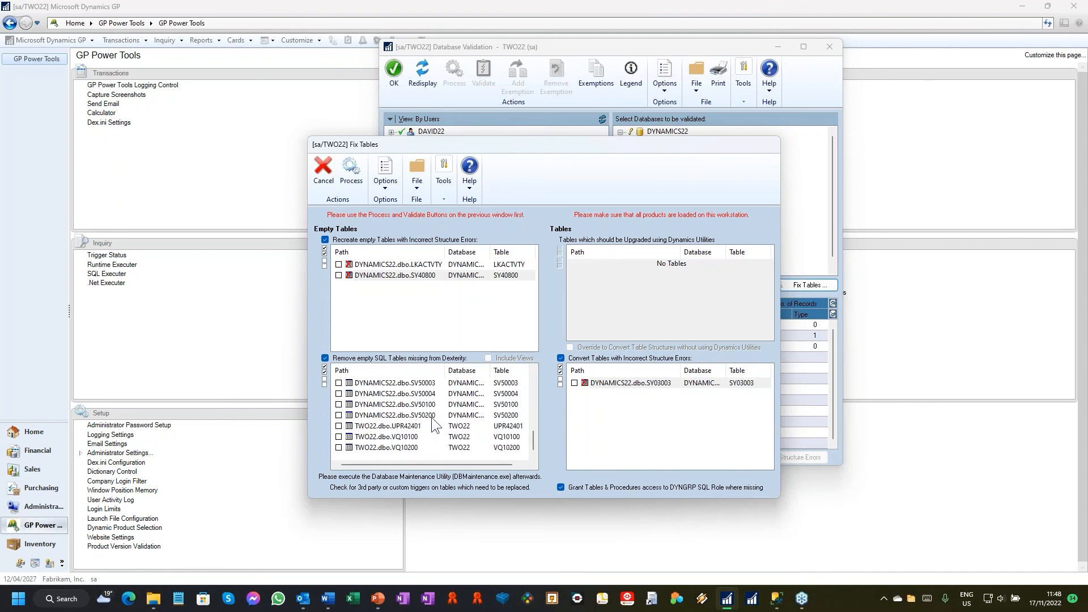
scroll(435, 421, up, 10)
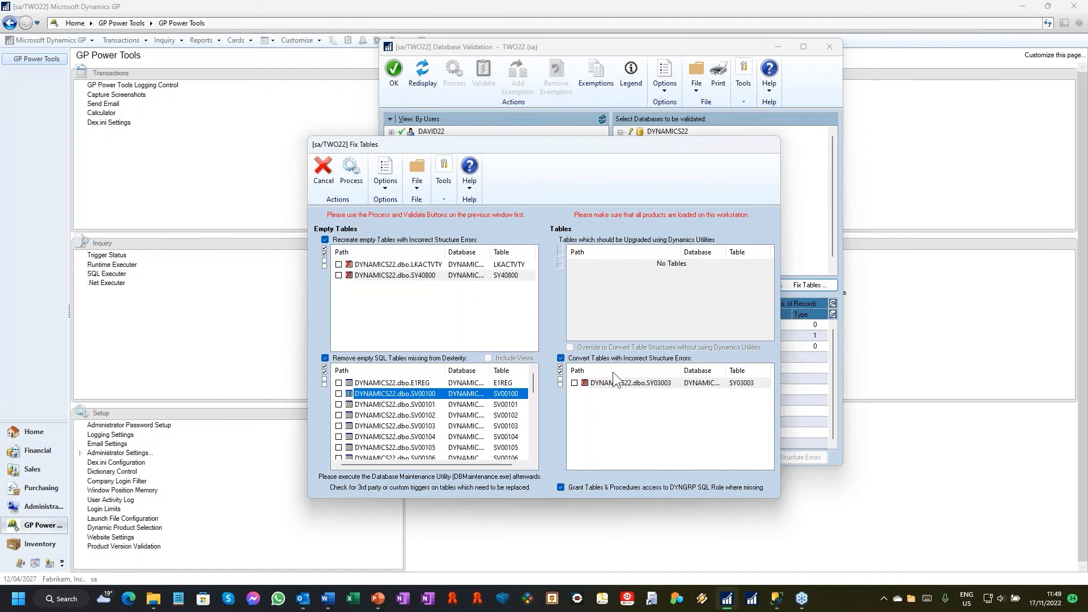
Step: Process the table fixes, close Database Validation, and output its validation log to the screen
click(351, 170)
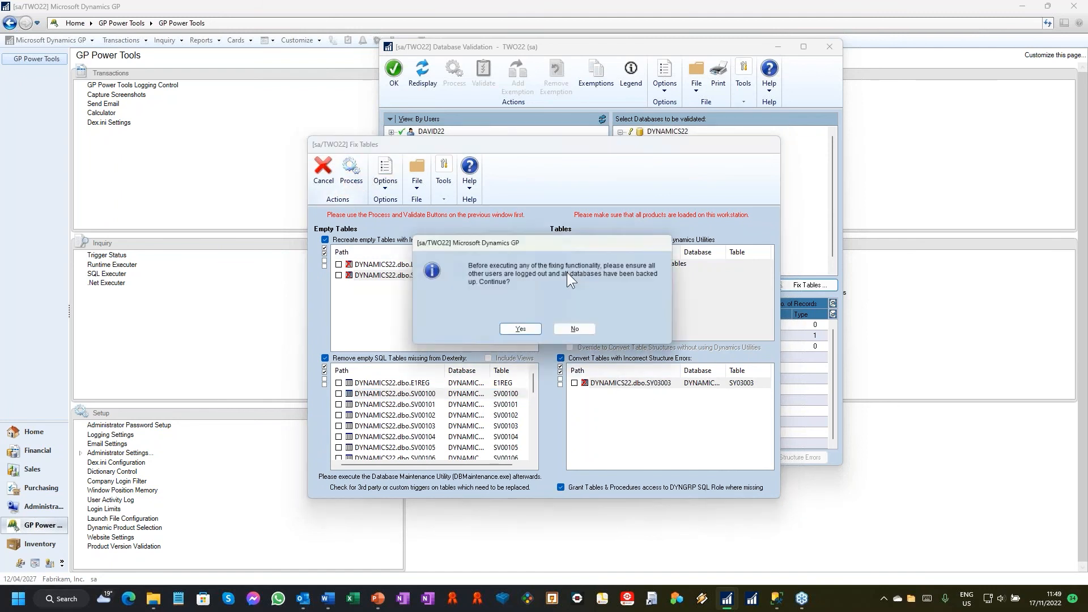
click(526, 332)
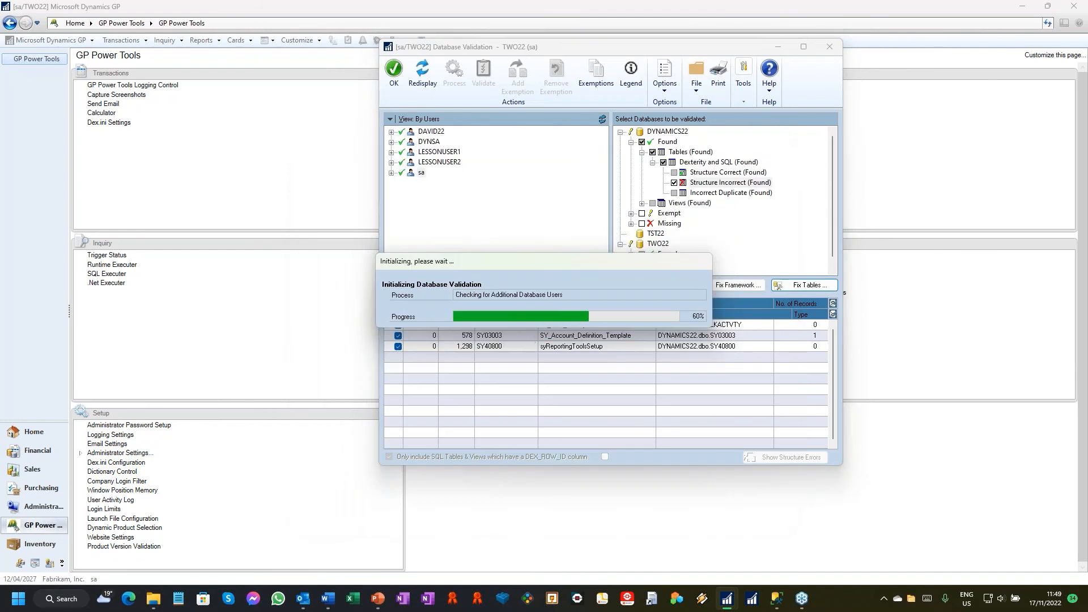
click(832, 49)
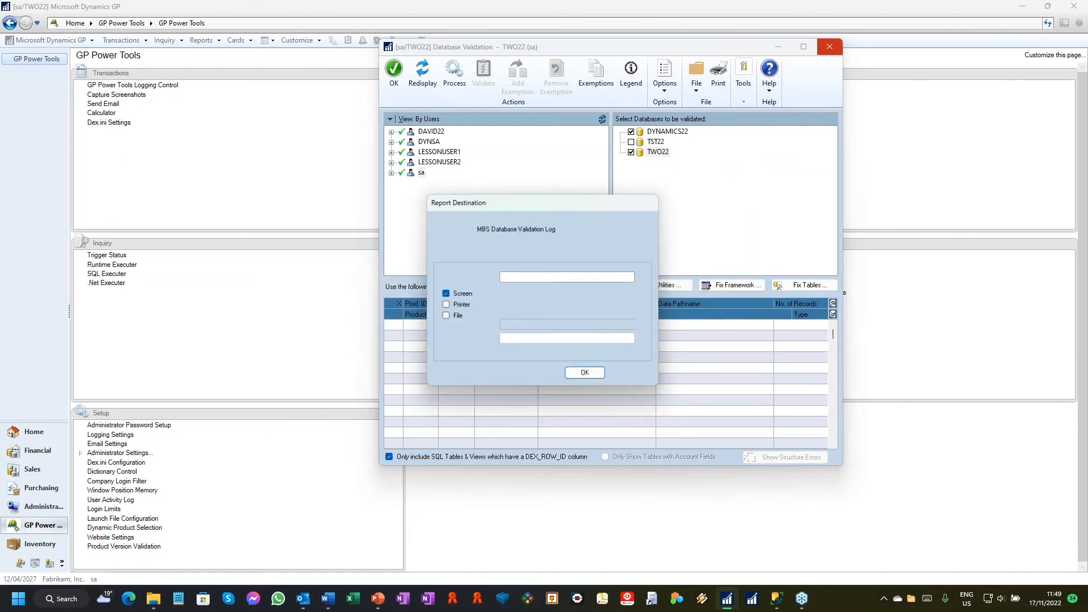
click(590, 375)
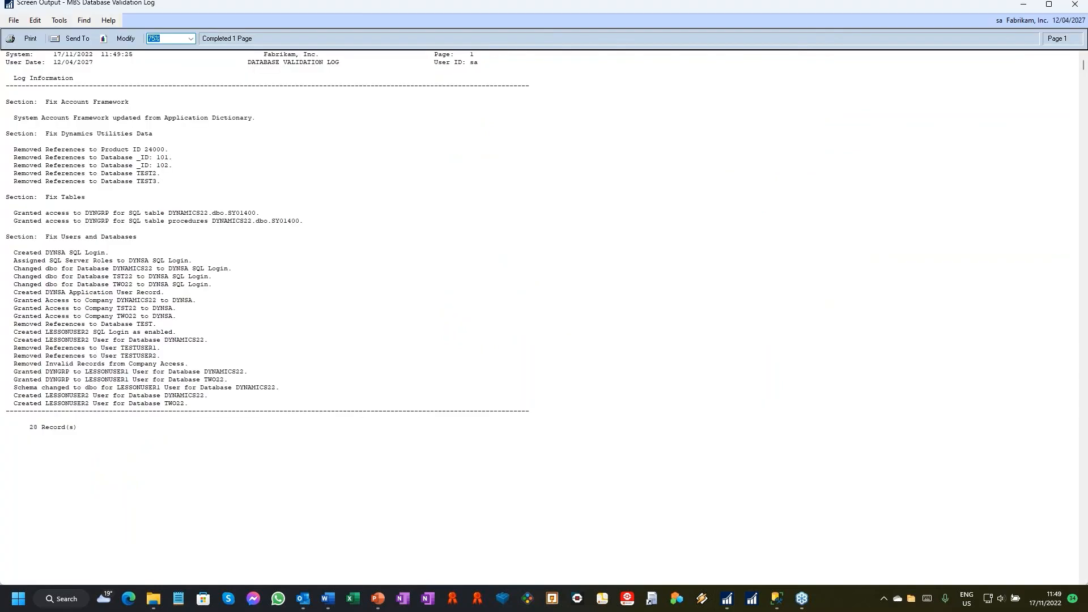
click(472, 61)
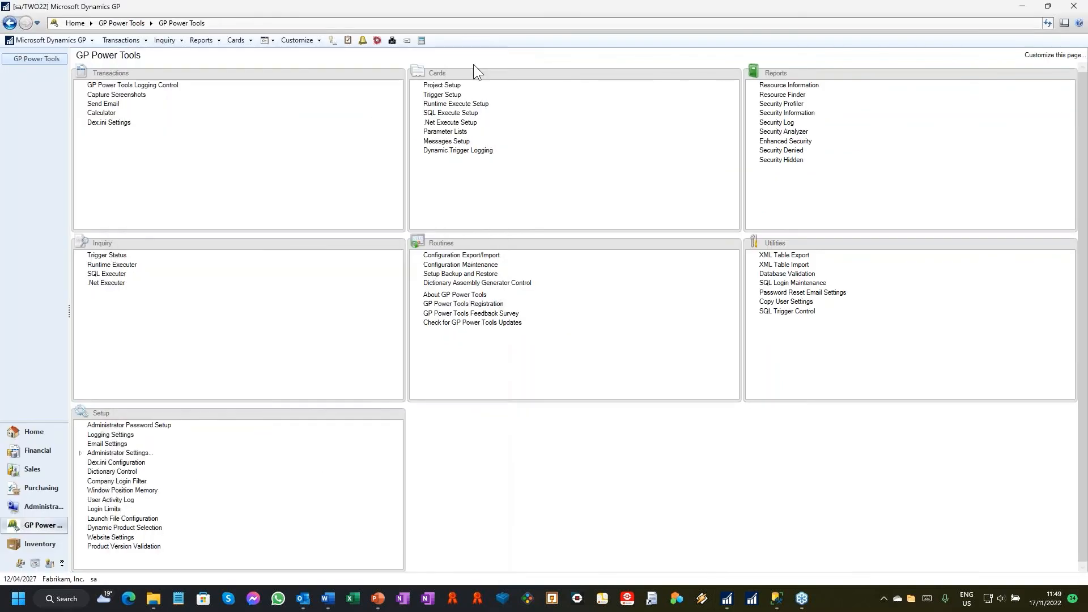
Step: View the user login and password policy options in SQL Login Maintenance and close it without applying changes
click(793, 283)
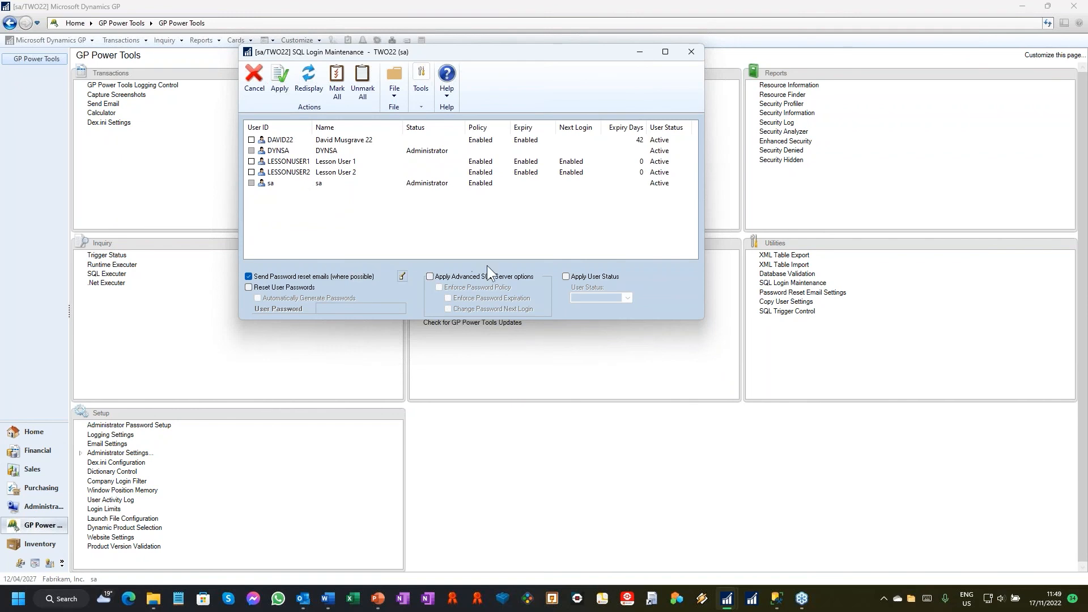
click(691, 53)
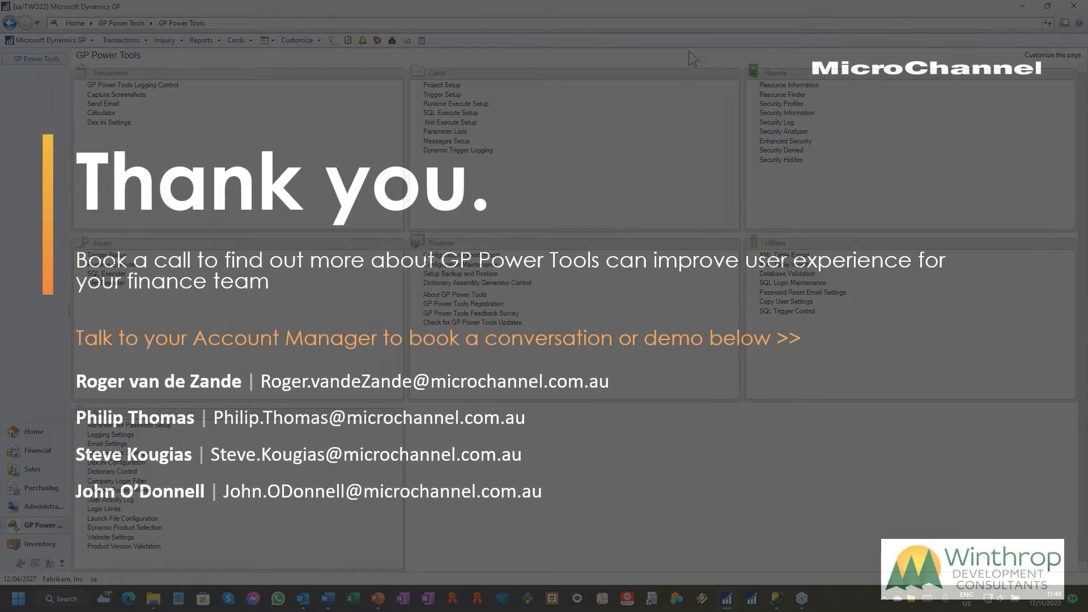